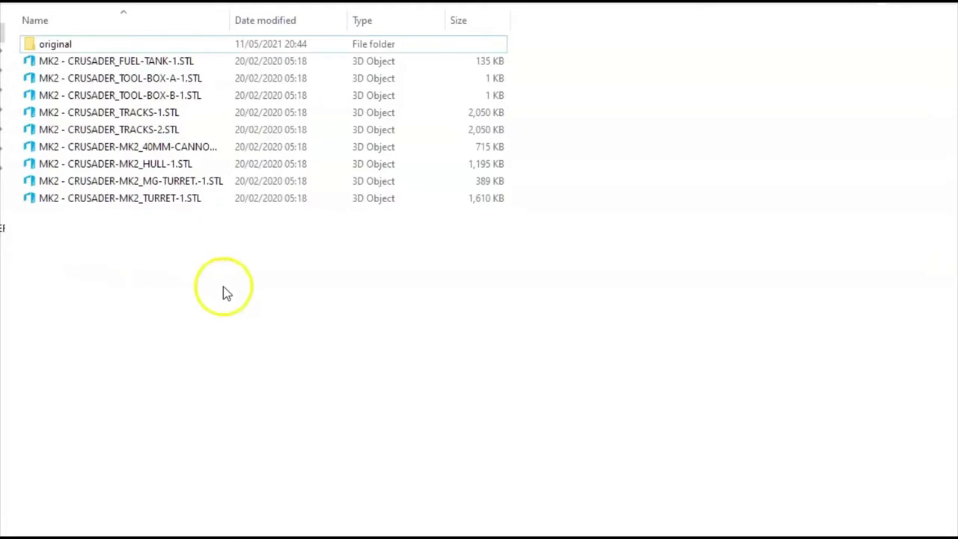
Open all the Crusader STL files together in 3D Builder and import the model in millimetres.
drag(165, 254, 48, 62)
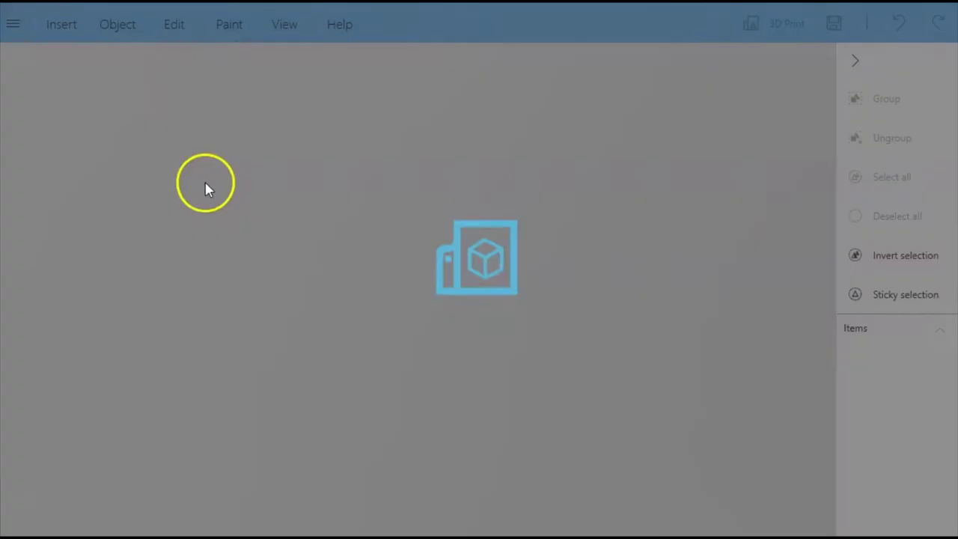
drag(205, 188, 205, 188)
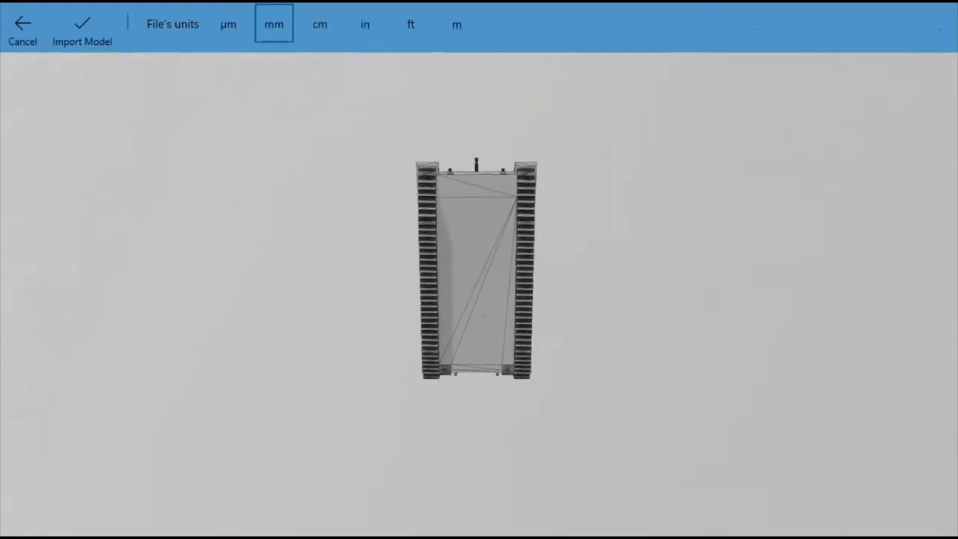
mouse_move(216, 2)
mouse_down()
mouse_move(216, 12)
mouse_move(216, 3)
mouse_up()
click(91, 68)
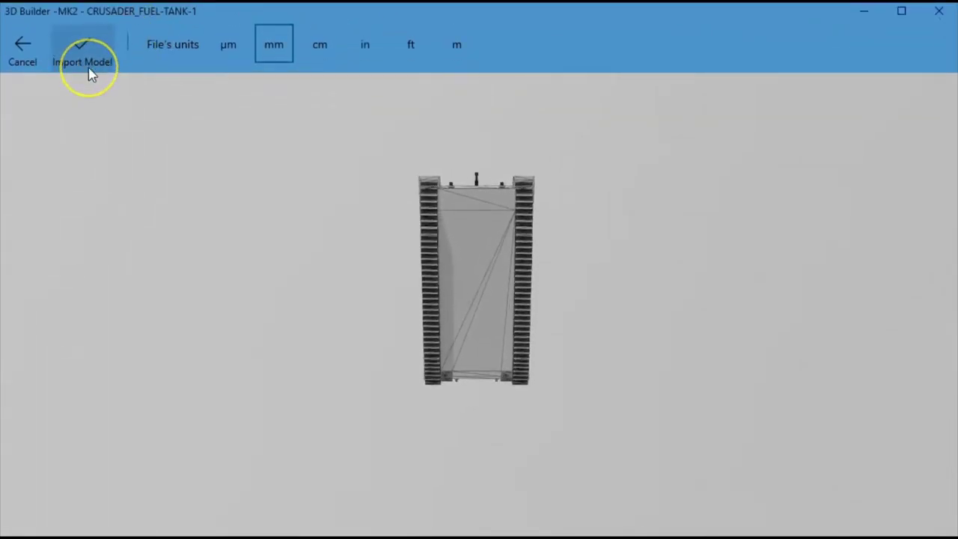
click(88, 67)
Try sliding the tank's left track away from the hull to about X 44.61 mm, inspect both parts, and undo the move.
drag(686, 393, 342, 414)
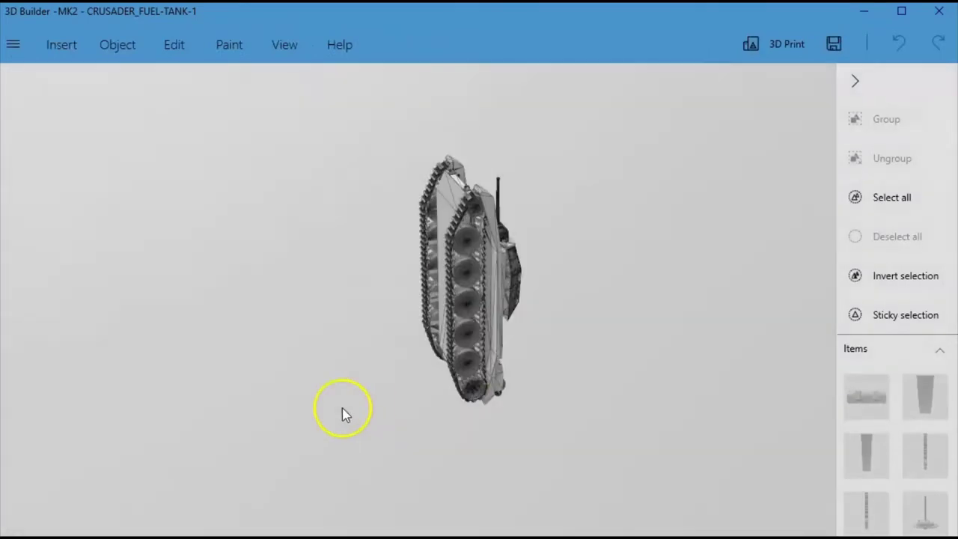
drag(663, 348, 577, 332)
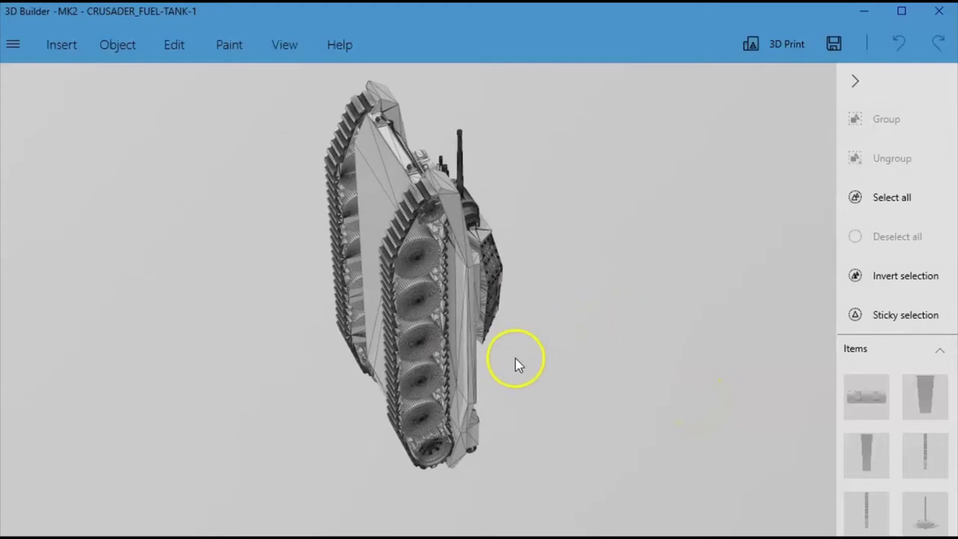
click(423, 329)
drag(180, 347, 333, 318)
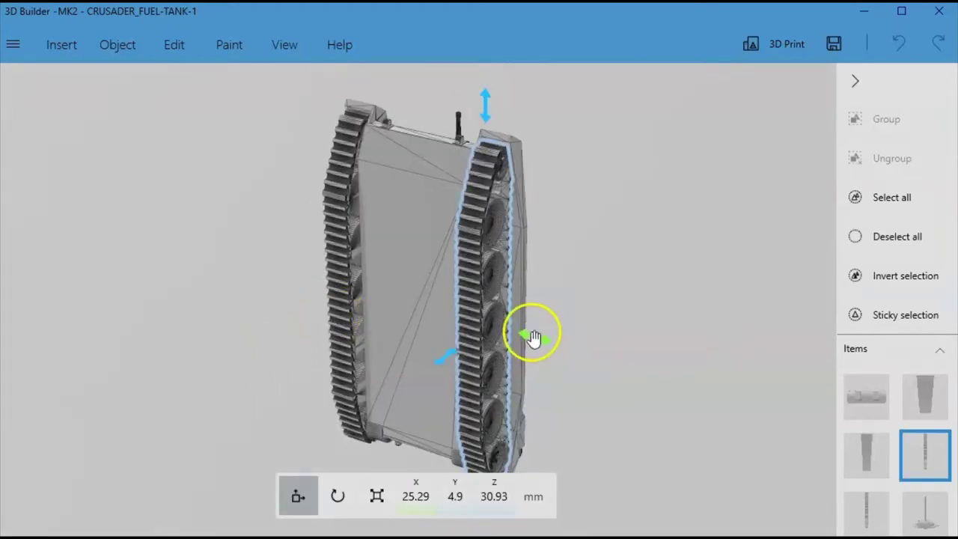
drag(532, 338, 683, 382)
drag(287, 317, 450, 453)
scroll(516, 146, up, 5)
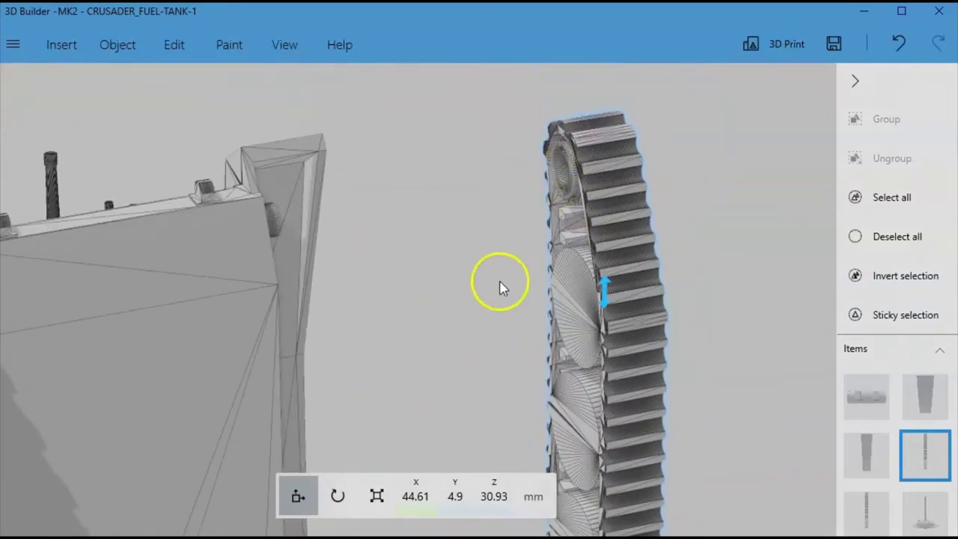
drag(477, 293, 128, 185)
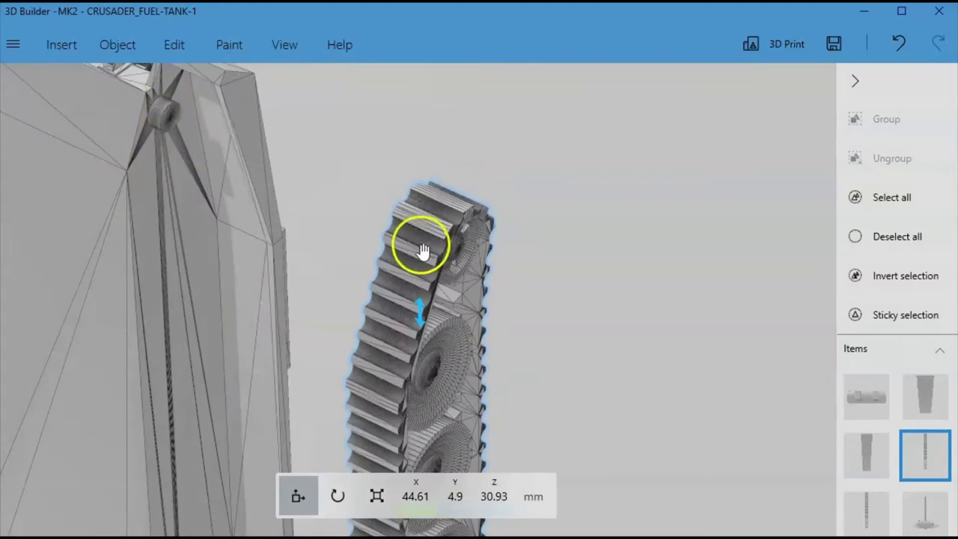
scroll(435, 268, down, 5)
key(ctrl+z)
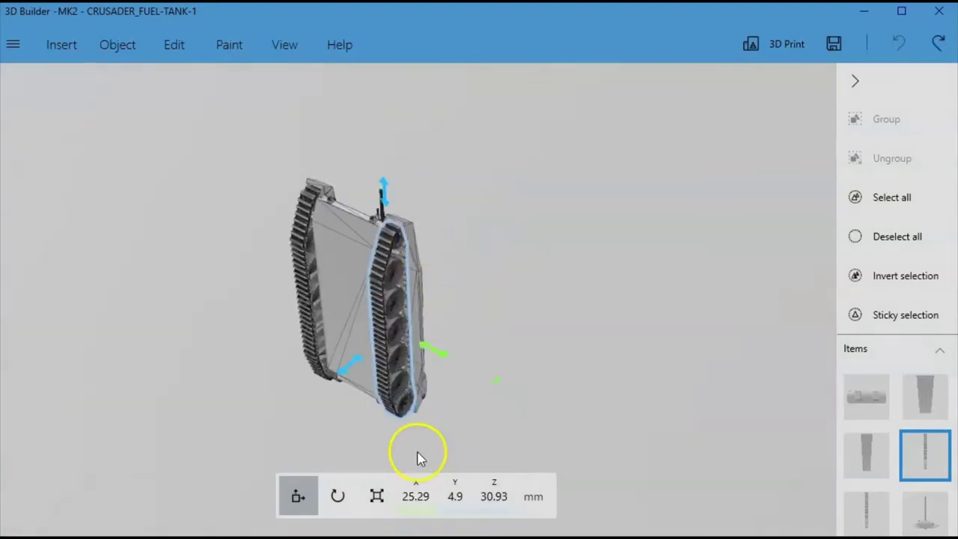
Try pulling the turret out of the hull to about Y 35.3 mm, inspect the opening, and undo the move.
drag(612, 267, 513, 337)
click(444, 353)
drag(519, 372, 588, 416)
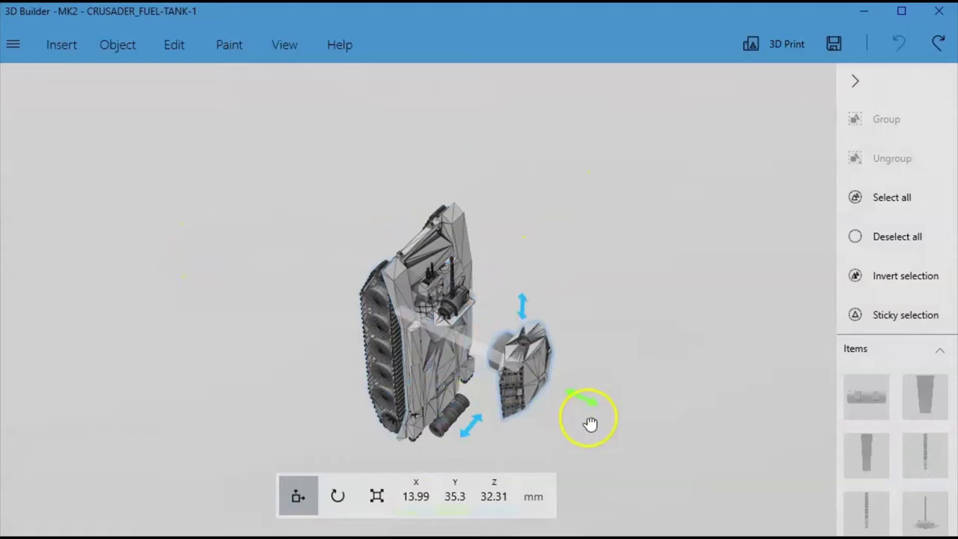
scroll(472, 325, up, 5)
drag(493, 381, 614, 127)
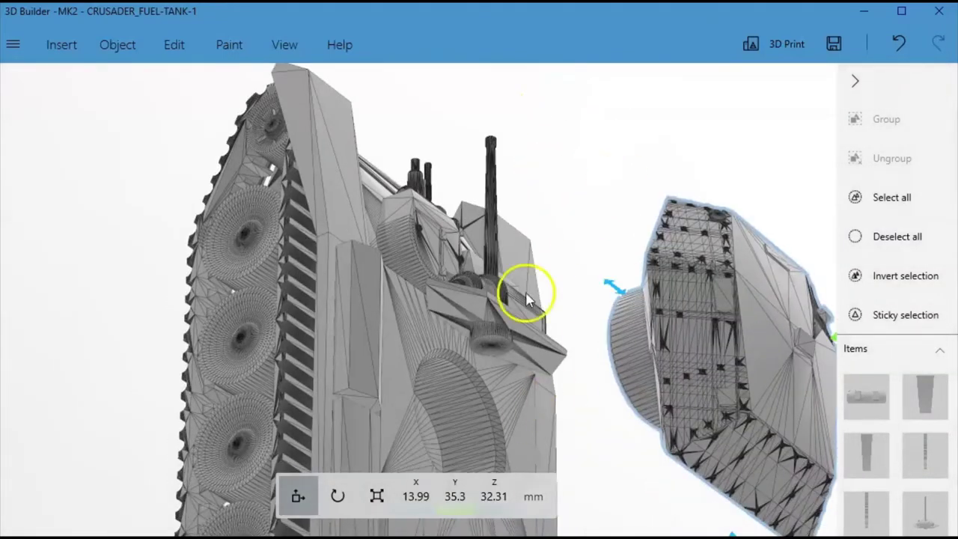
key(ctrl+z)
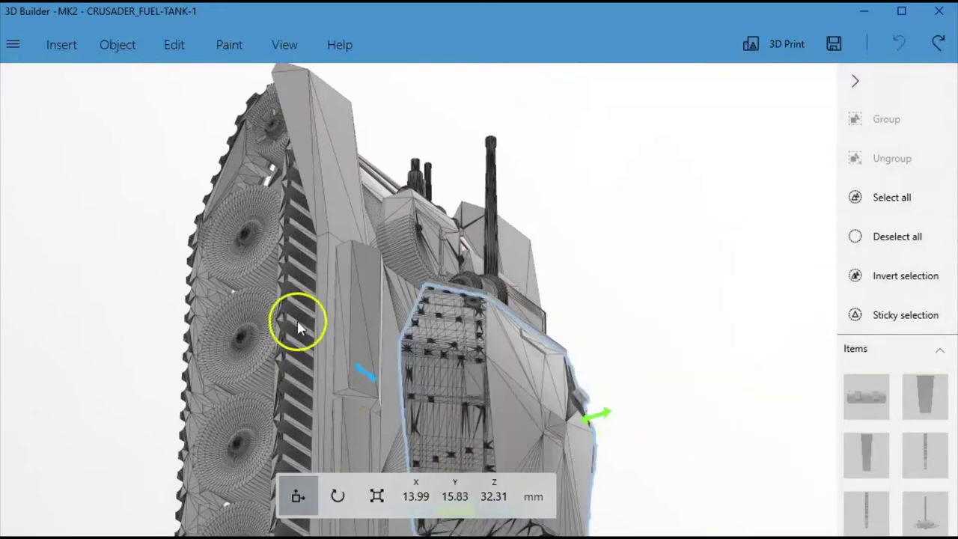
Examine the assembled tank's hull, tracks and turret from several angles and distances.
scroll(305, 307, down, 3)
drag(175, 289, 586, 534)
drag(648, 453, 253, 303)
scroll(573, 323, down, 3)
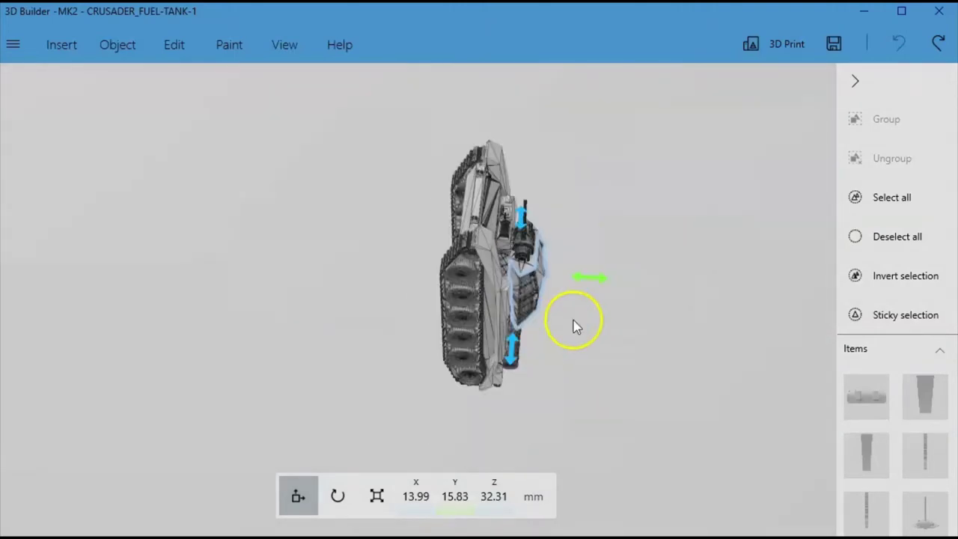
drag(573, 323, 531, 279)
scroll(531, 280, up, 2)
drag(501, 377, 639, 456)
scroll(639, 427, down, 2)
scroll(639, 427, up, 3)
scroll(639, 427, down, 2)
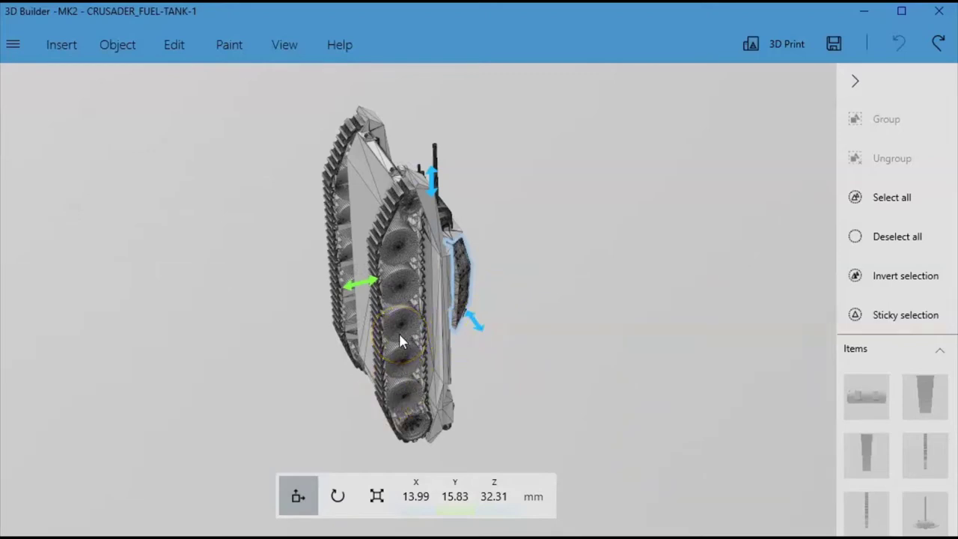
Rotate all parts together to a roll of 90 degrees so the tank sits upright on its tracks.
key(ctrl+a)
click(337, 496)
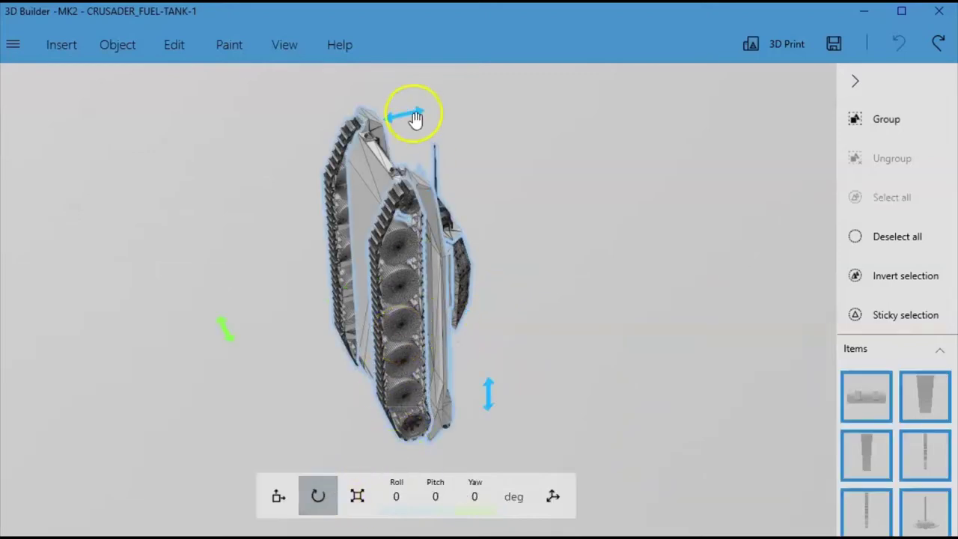
drag(395, 118, 287, 311)
drag(77, 321, 381, 269)
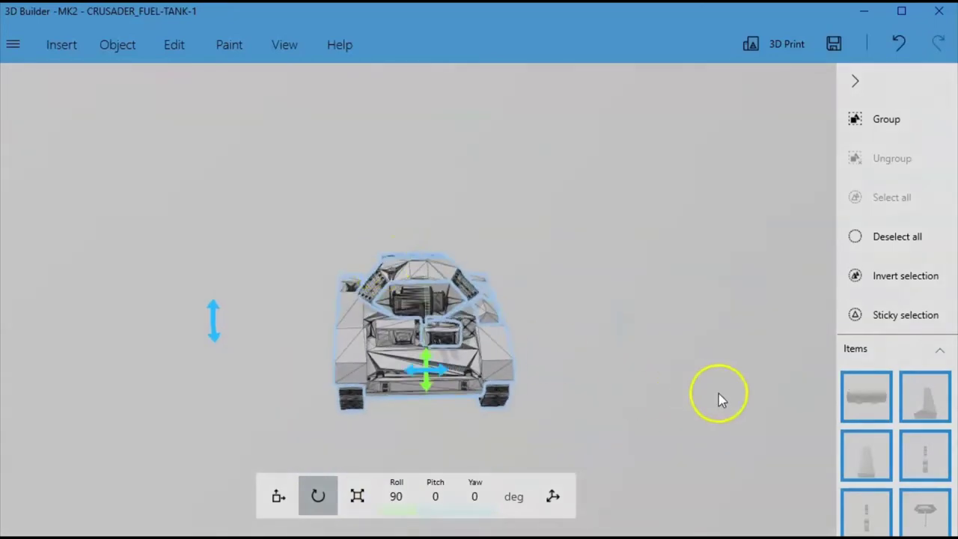
Rotate the tank's left track on its pitch axis until it lies flat on its side.
drag(686, 408, 312, 368)
scroll(359, 338, up, 3)
click(380, 368)
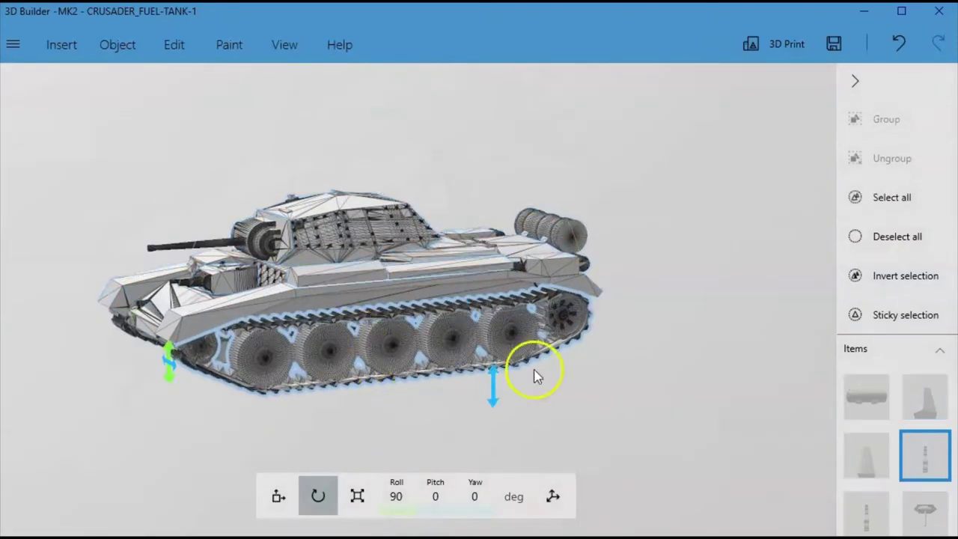
drag(503, 372, 406, 270)
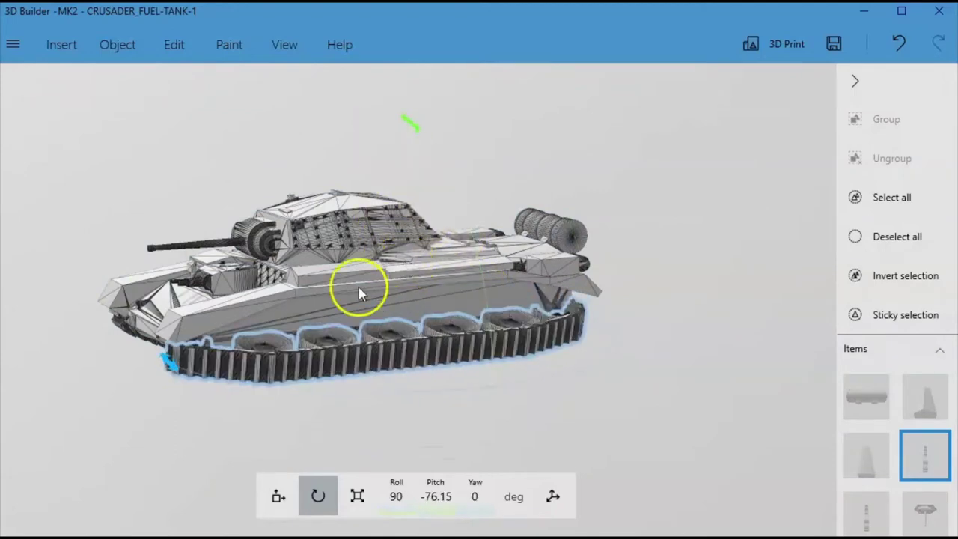
drag(90, 306, 363, 304)
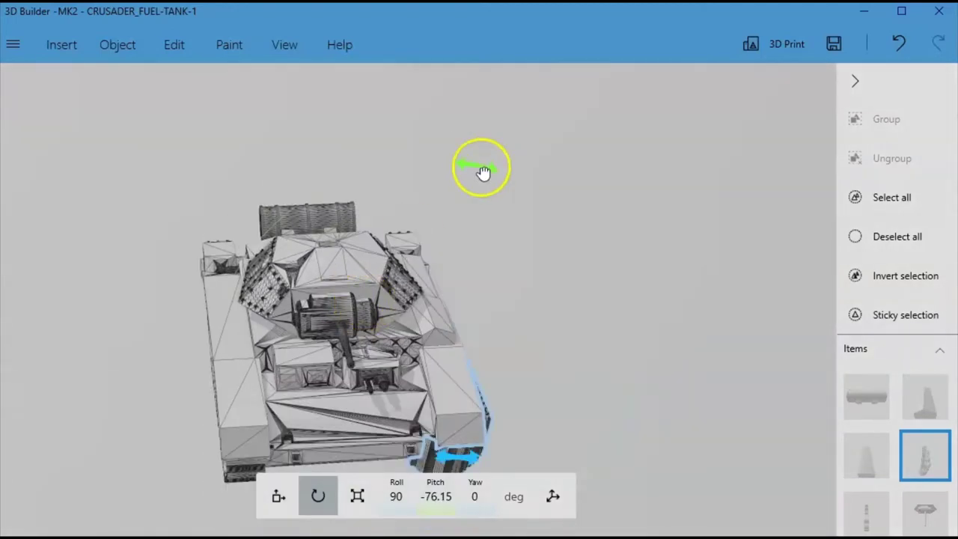
drag(461, 200, 426, 224)
Move the flattened left track outward, clear of the hull, to about X 32.74 mm.
drag(776, 449, 672, 391)
click(266, 483)
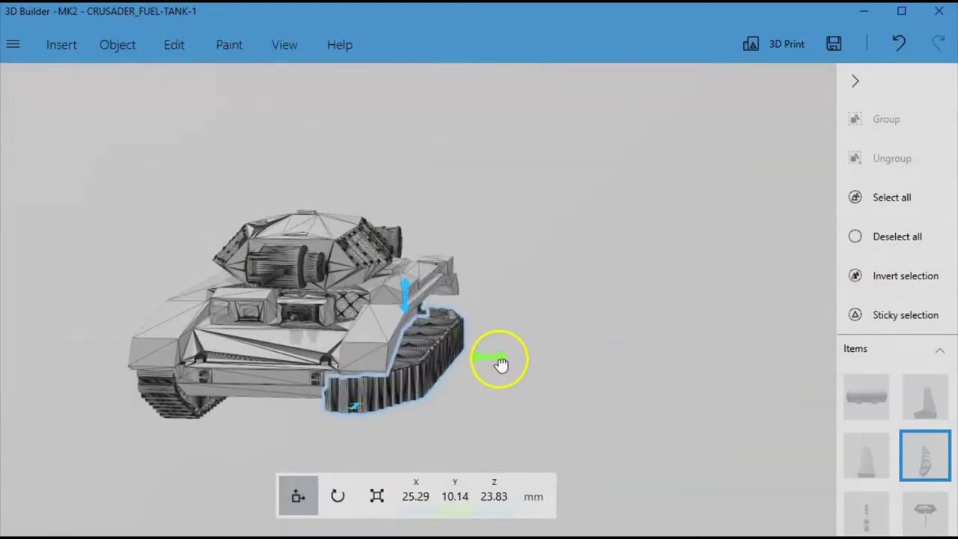
drag(500, 364, 562, 407)
Lay the tank's right track flat at pitch 90 and yaw -90 degrees, and move it clear of the hull to about X -9.1 mm.
drag(184, 342, 501, 333)
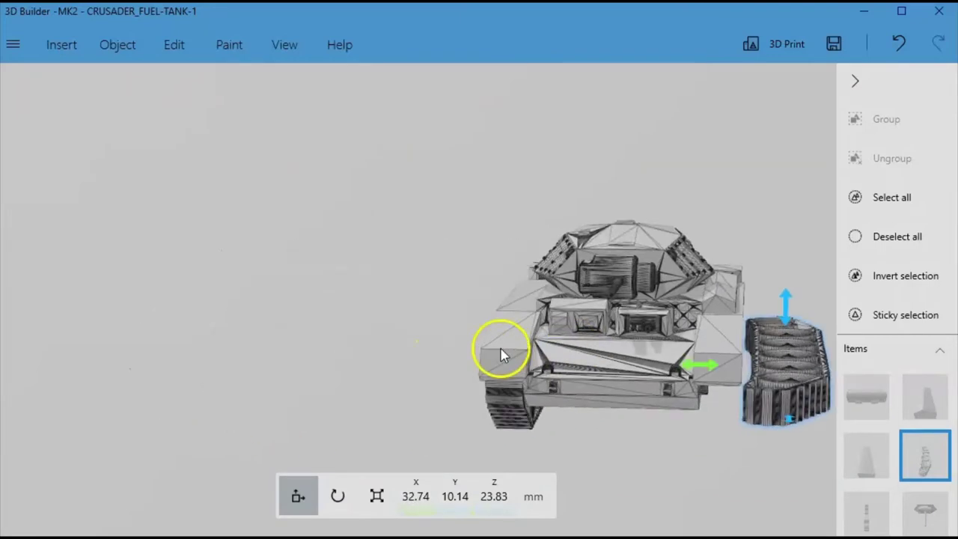
click(504, 401)
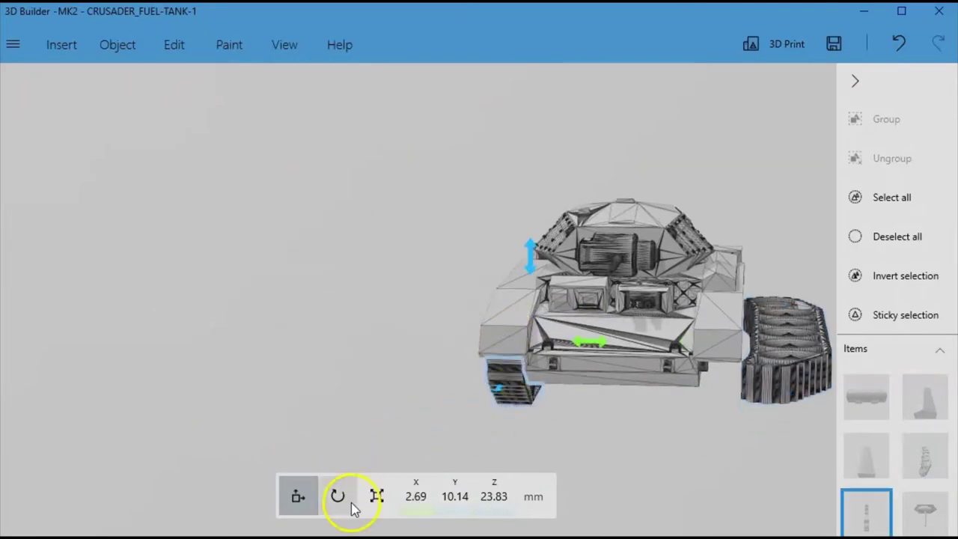
click(337, 496)
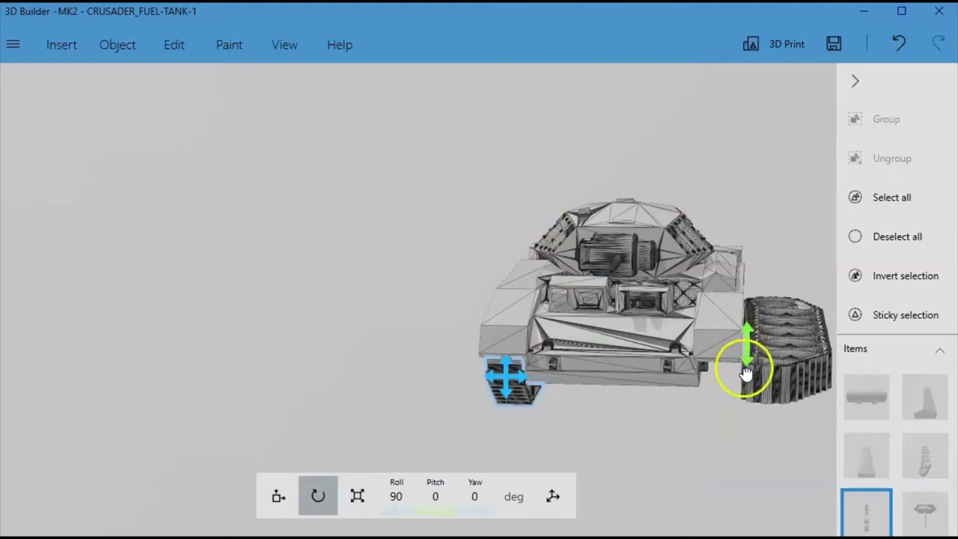
drag(746, 372, 541, 454)
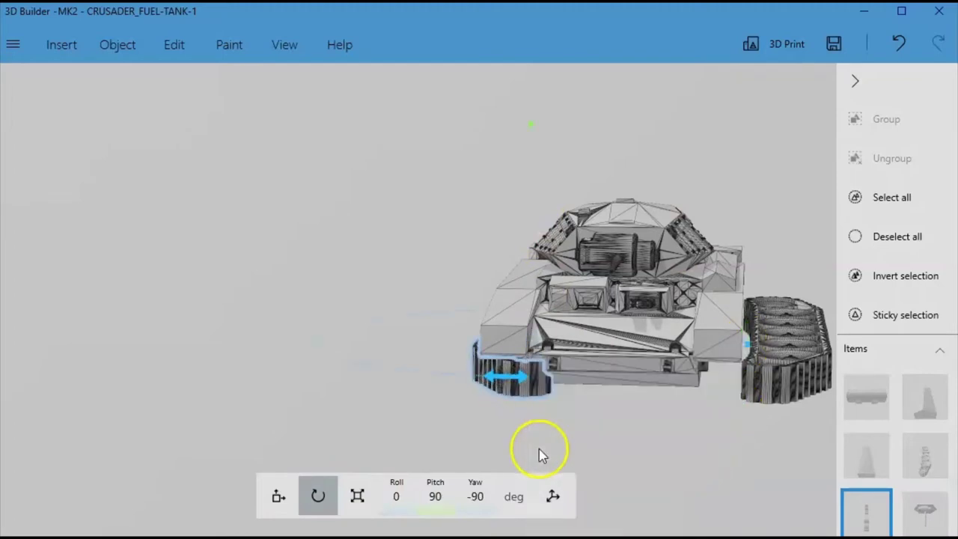
click(279, 498)
drag(620, 348, 521, 339)
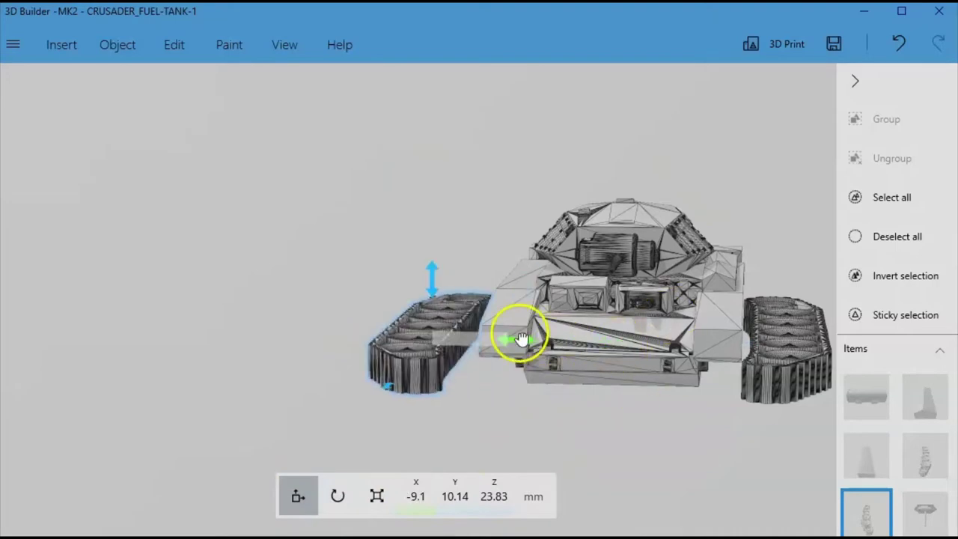
Try turning the flattened right track further on its pitch axis, leaving it at 90 degrees.
click(338, 496)
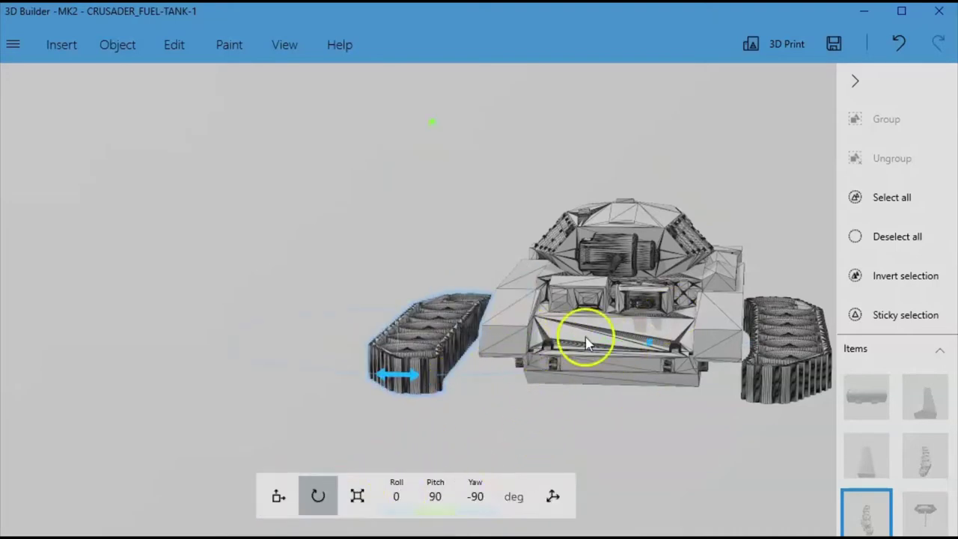
drag(550, 446, 320, 496)
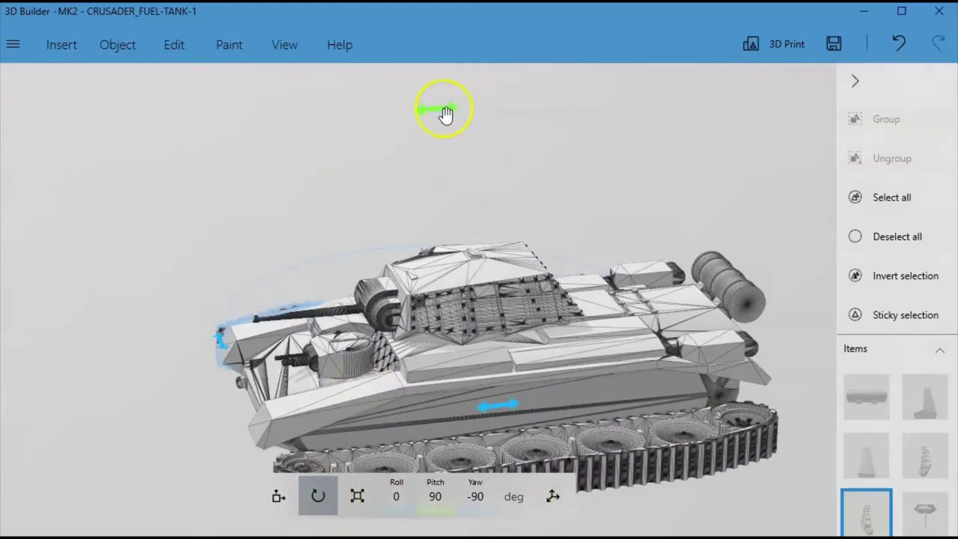
drag(445, 114, 440, 190)
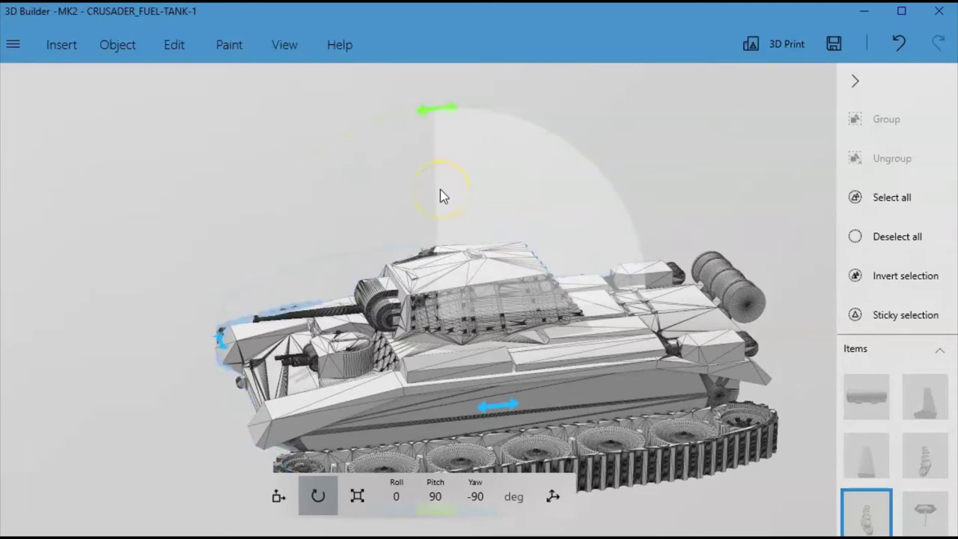
Select the rear fuel tank and examine its shape and how it sits against the back of the hull.
drag(77, 198, 438, 148)
right_drag(438, 148, 471, 262)
scroll(486, 270, up, 2)
scroll(538, 295, down, 3)
scroll(651, 344, up, 2)
right_drag(665, 396, 734, 245)
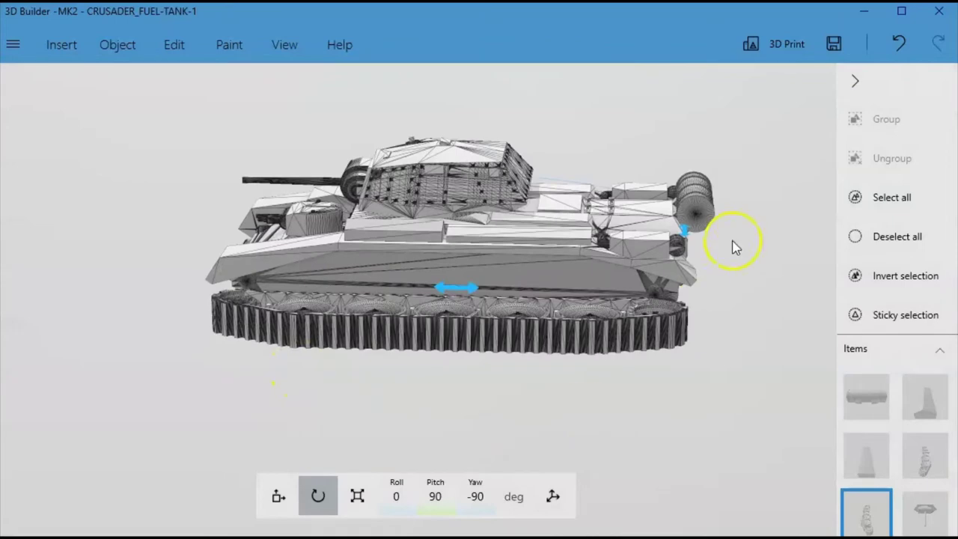
click(691, 192)
right_drag(736, 340, 585, 380)
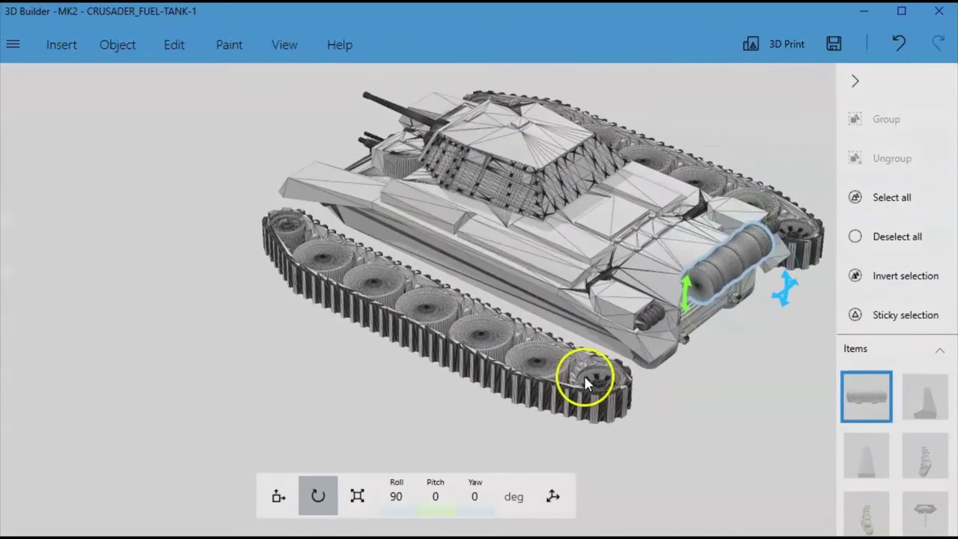
right_drag(791, 341, 844, 418)
scroll(410, 277, up, 4)
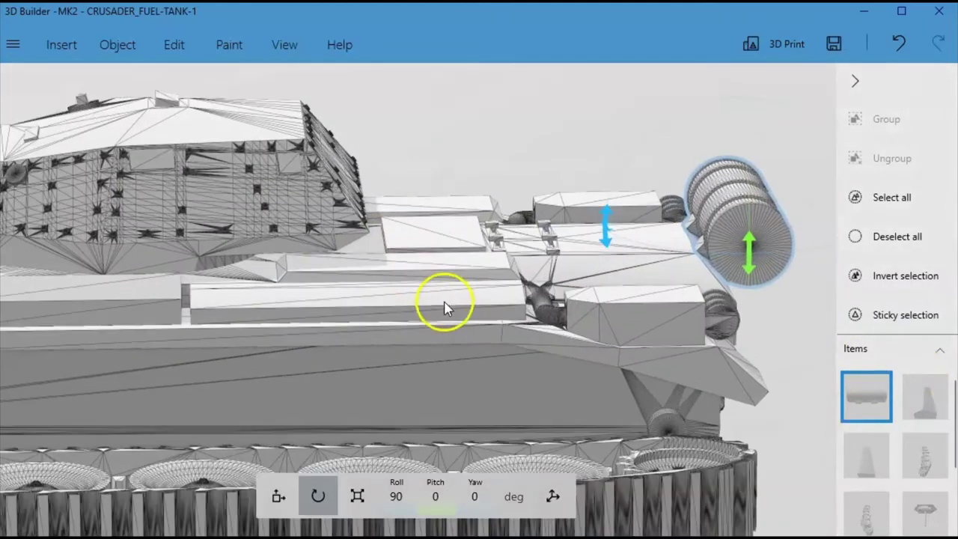
scroll(445, 307, up, 2)
Select the hull and examine the tool boxes along its side and how they meet the fender.
right_drag(557, 399, 18, 505)
right_drag(522, 372, 217, 314)
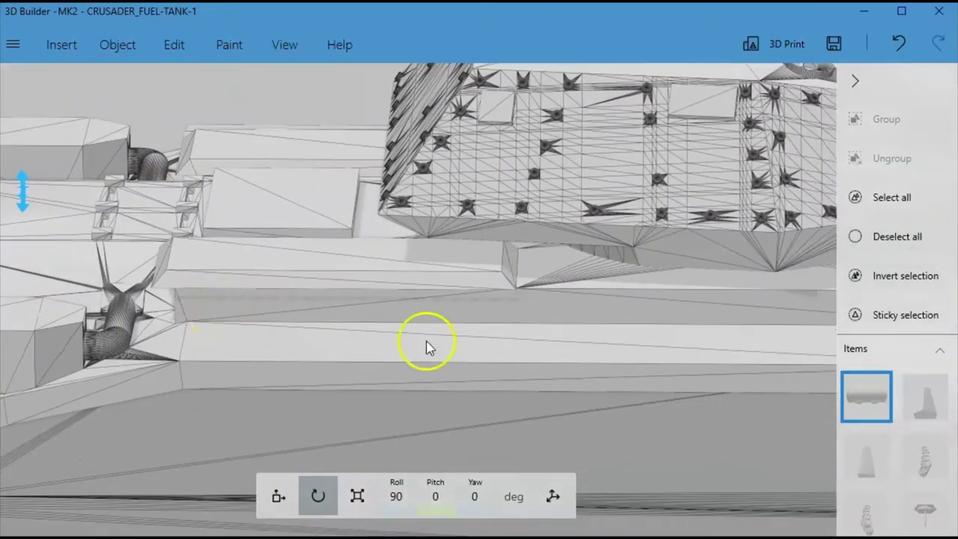
drag(411, 326, 398, 317)
click(348, 216)
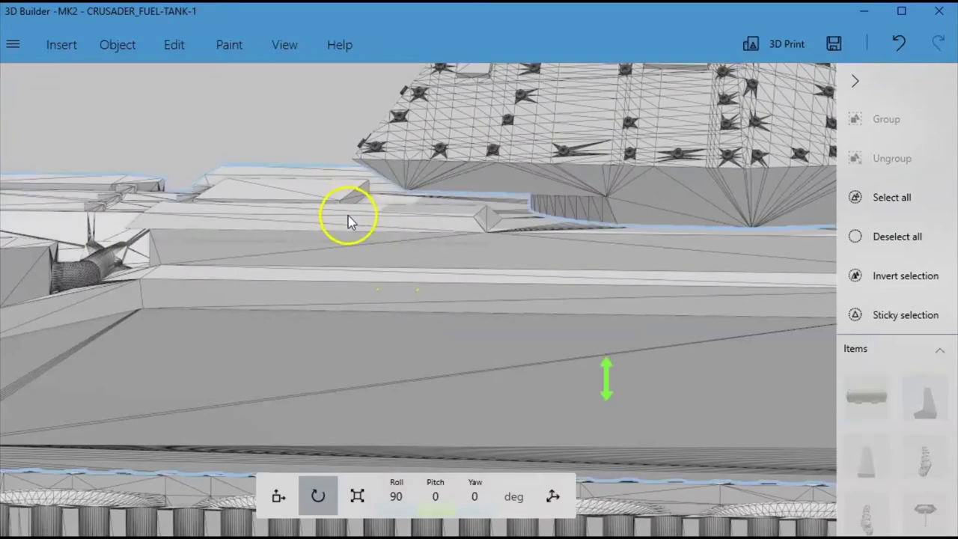
scroll(101, 199, down, 3)
right_drag(100, 199, 881, 276)
scroll(593, 398, up, 2)
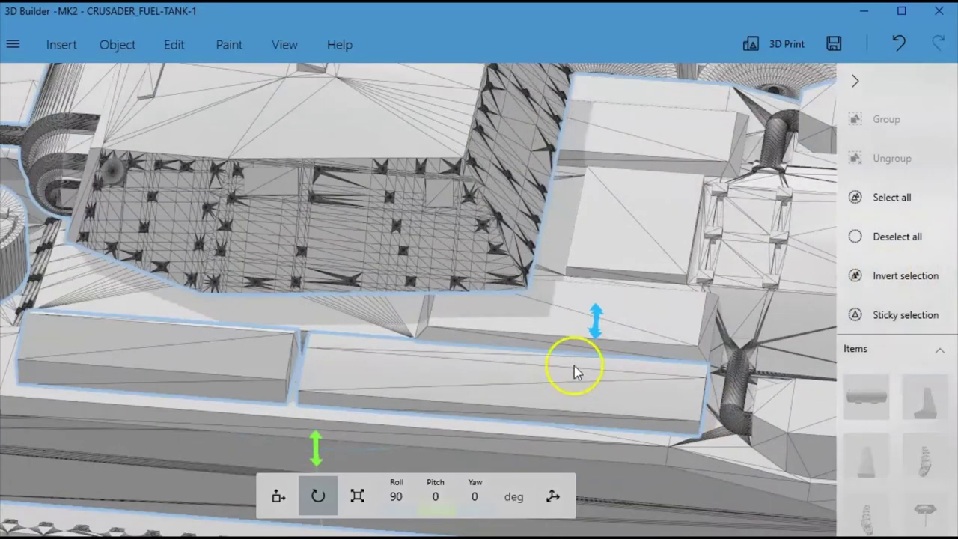
right_drag(567, 335, 612, 287)
right_drag(629, 341, 641, 316)
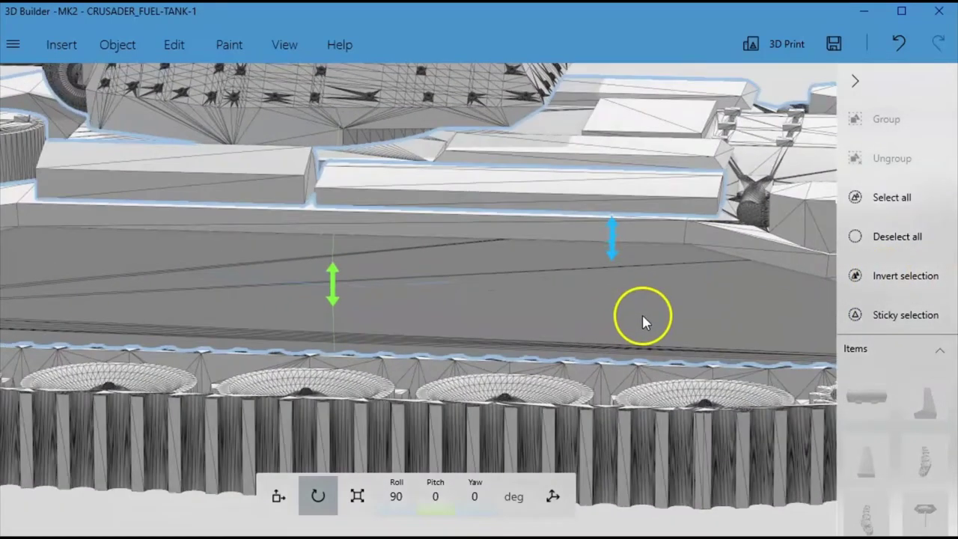
Merge the hull, the two tool boxes along its side and the rear fuel tank into a single object.
click(665, 199)
scroll(675, 227, down, 3)
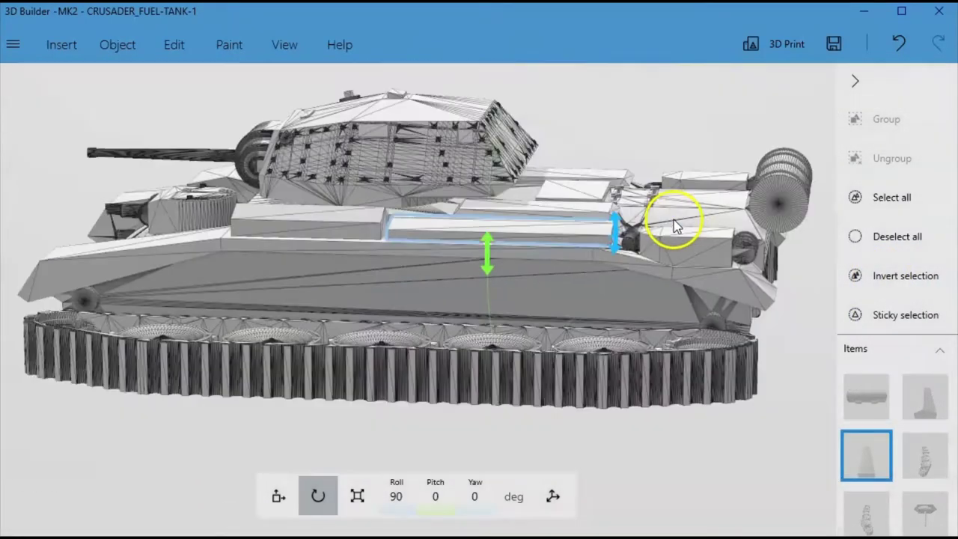
scroll(745, 316, down, 3)
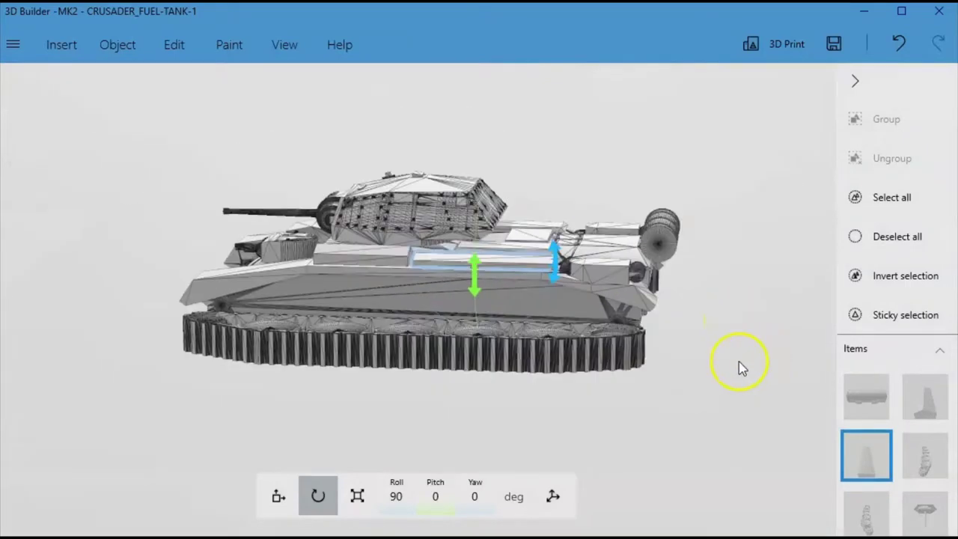
scroll(738, 361, up, 2)
drag(750, 376, 703, 412)
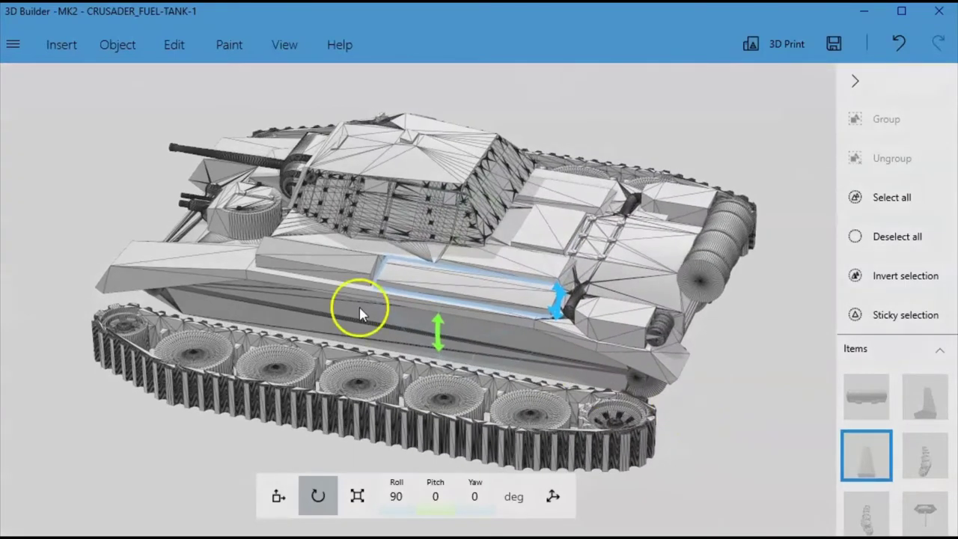
ctrl+click(324, 262)
ctrl+click(702, 266)
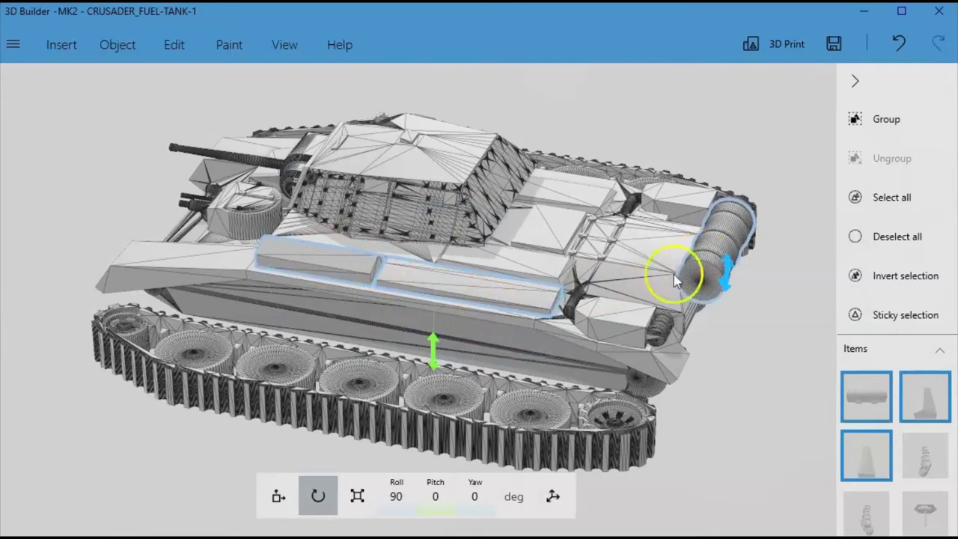
ctrl+click(631, 260)
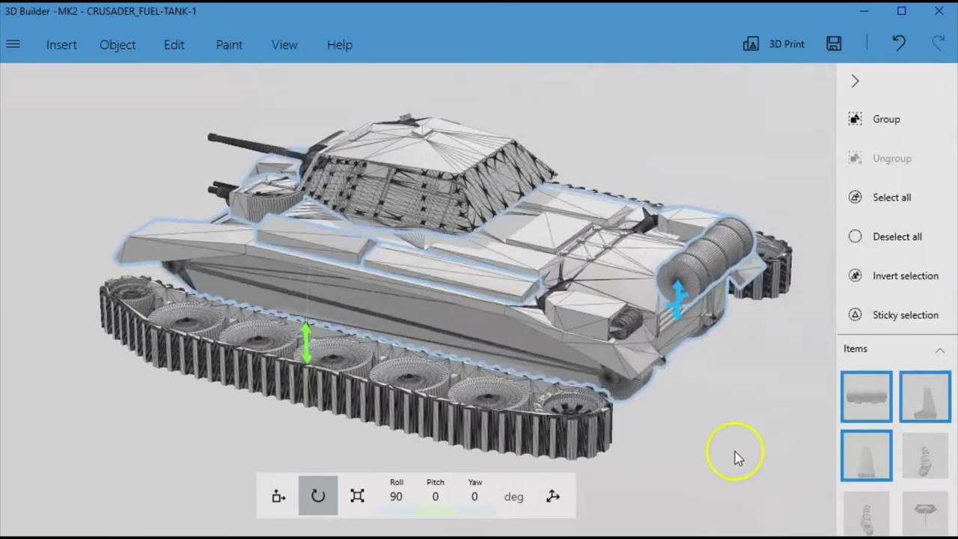
drag(733, 454, 954, 389)
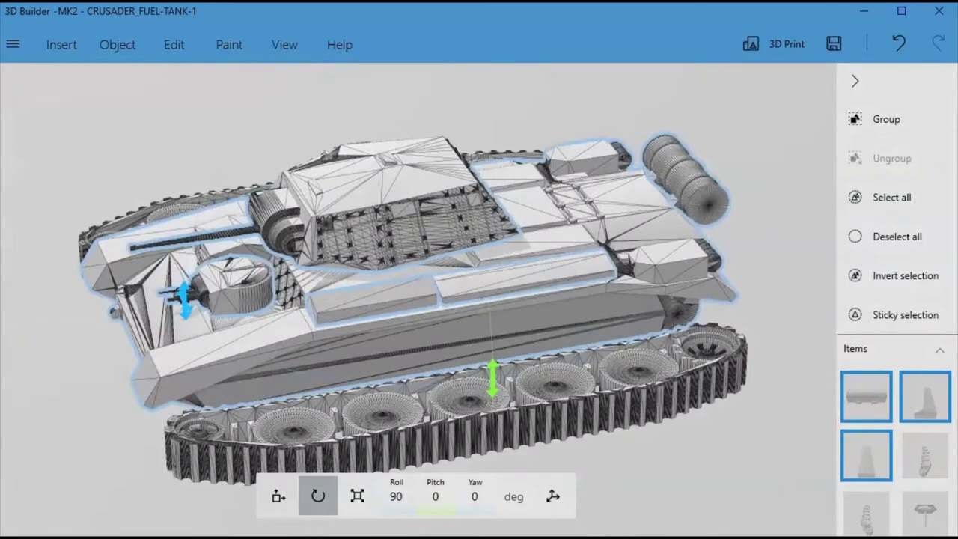
click(174, 46)
click(460, 94)
drag(762, 425, 366, 465)
drag(710, 432, 454, 336)
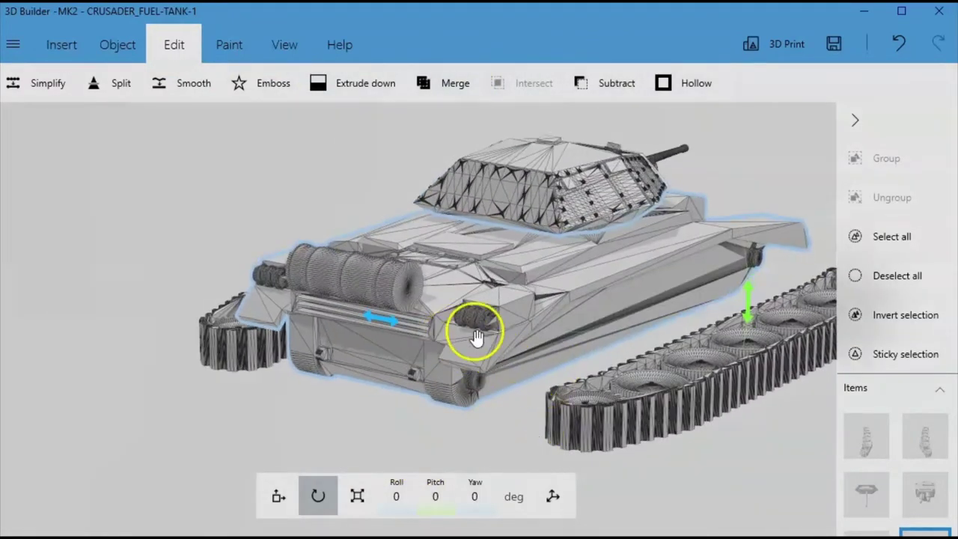
Settle the merged hull flat onto the build plate.
mouse_move(914, 424)
scroll(914, 423, down, 1)
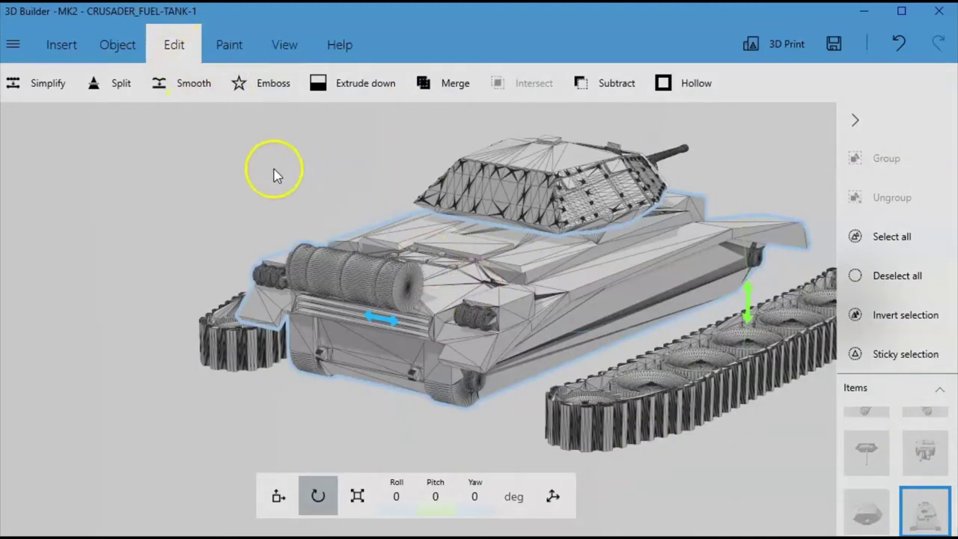
click(109, 44)
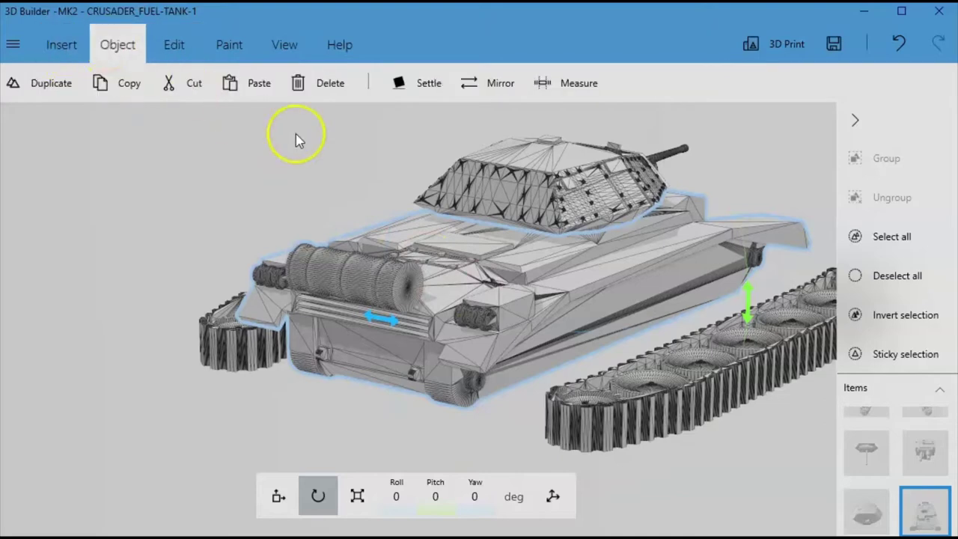
click(427, 80)
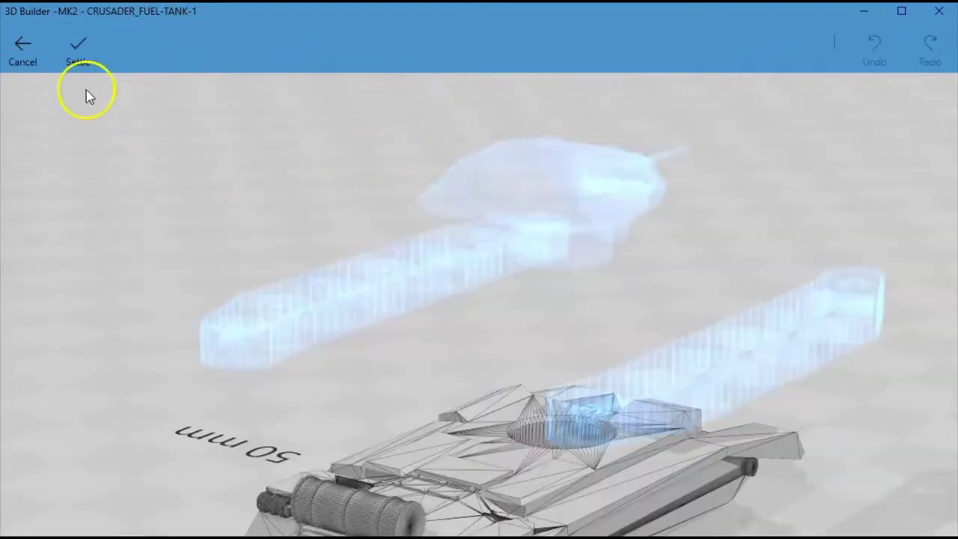
click(90, 45)
Settle the left track and the right track onto the build plate, one at a time.
click(334, 337)
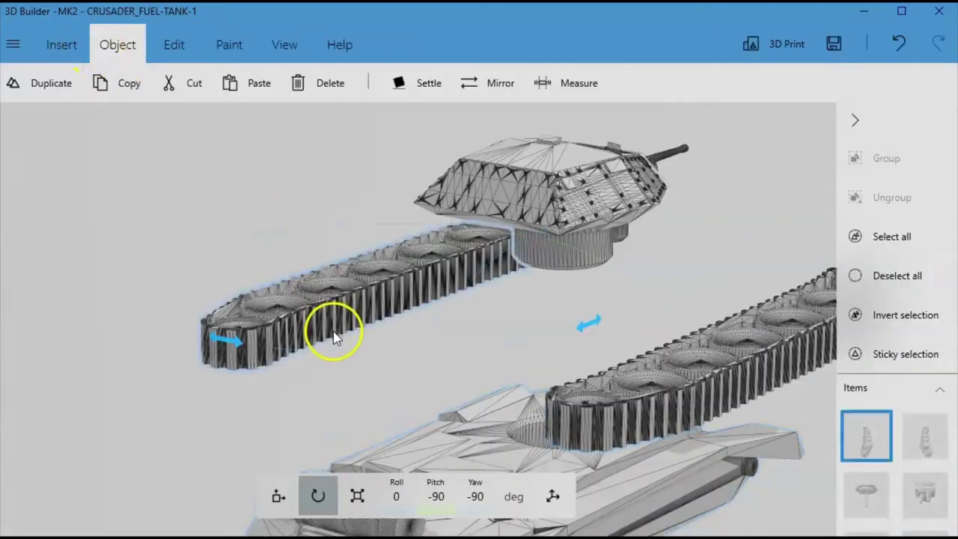
click(397, 88)
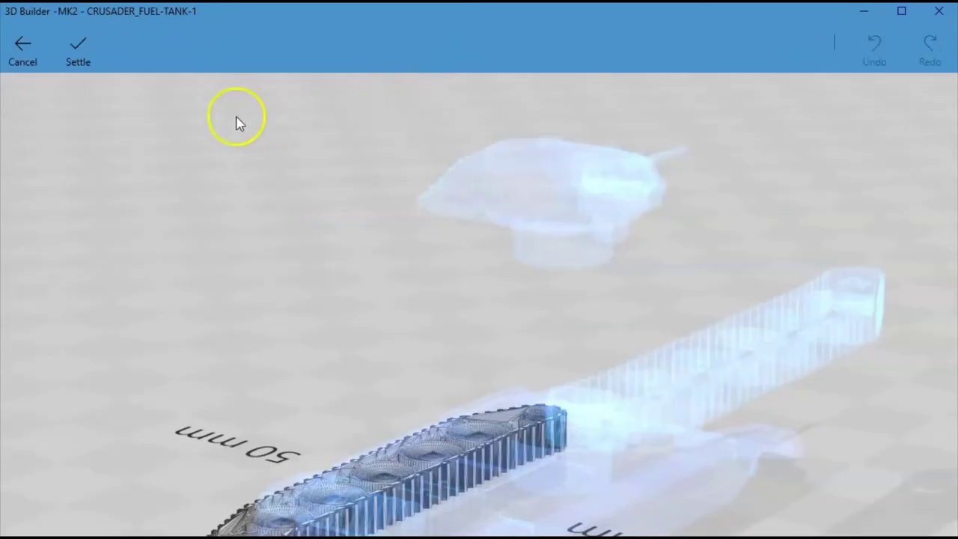
click(76, 51)
click(748, 364)
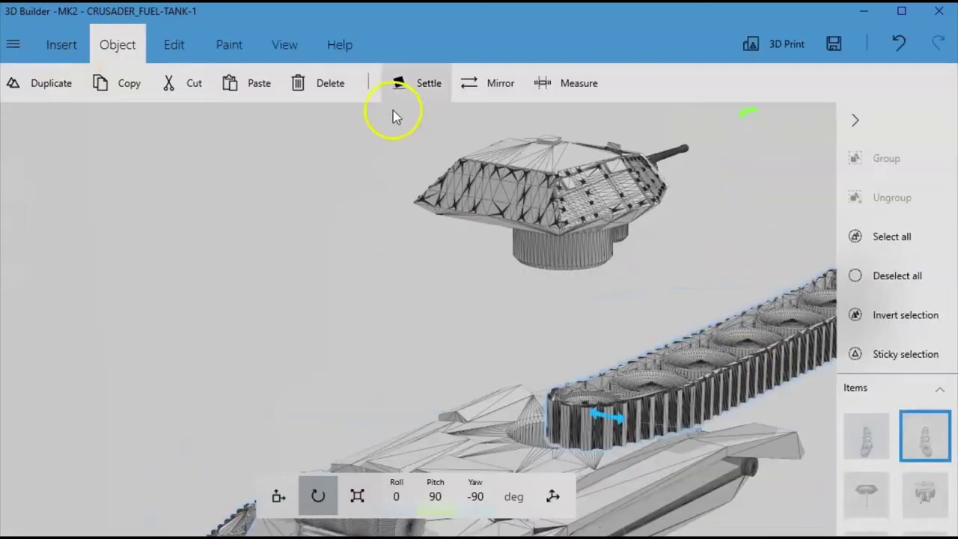
click(424, 84)
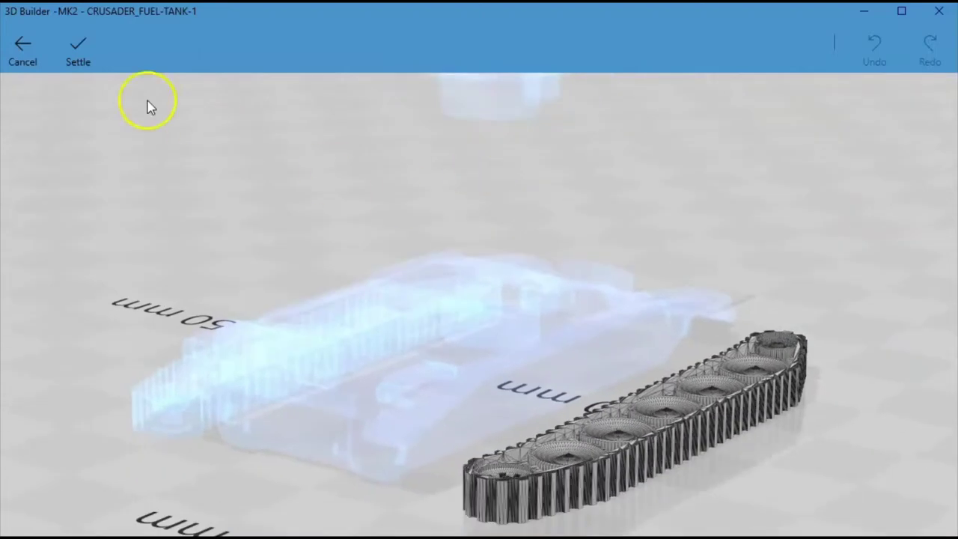
click(75, 56)
Examine the settled hull and tracks from below, and select the small machine-gun turret.
drag(723, 500, 672, 416)
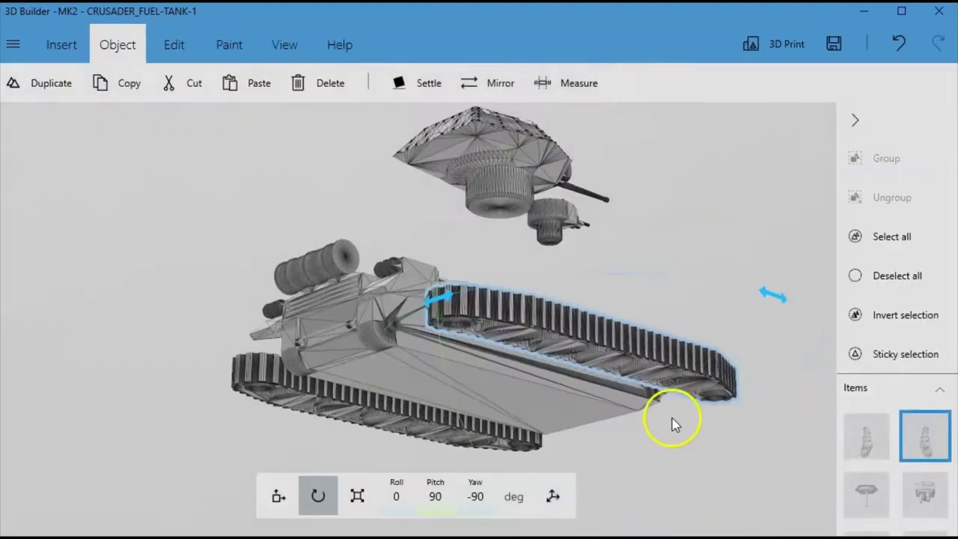
right_drag(671, 421, 689, 391)
right_drag(337, 411, 443, 142)
right_drag(347, 200, 395, 354)
right_drag(394, 413, 427, 242)
click(434, 338)
drag(434, 338, 386, 320)
right_drag(592, 385, 482, 391)
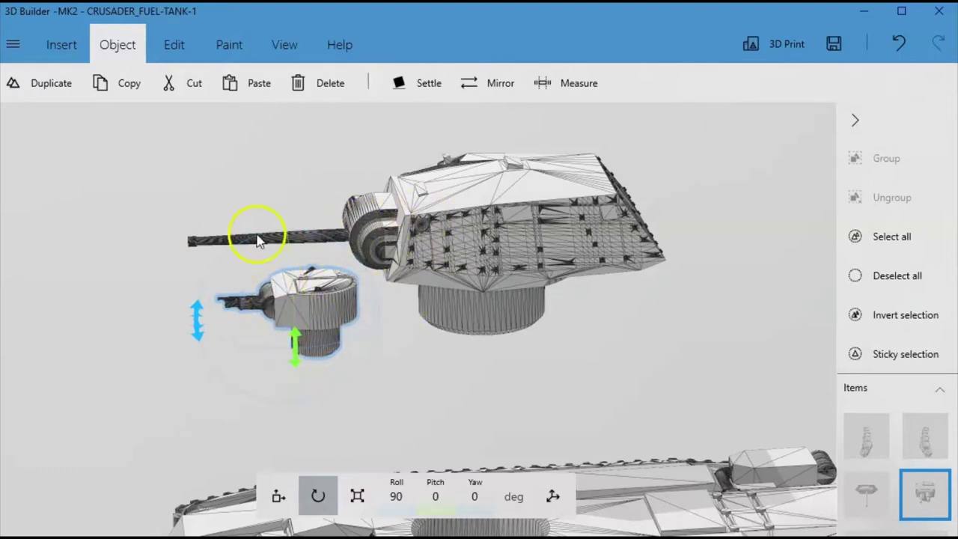
Start a Split on the small turret, with the cutting plane upright at roll -90 and offset to about 1.01 mm.
click(176, 46)
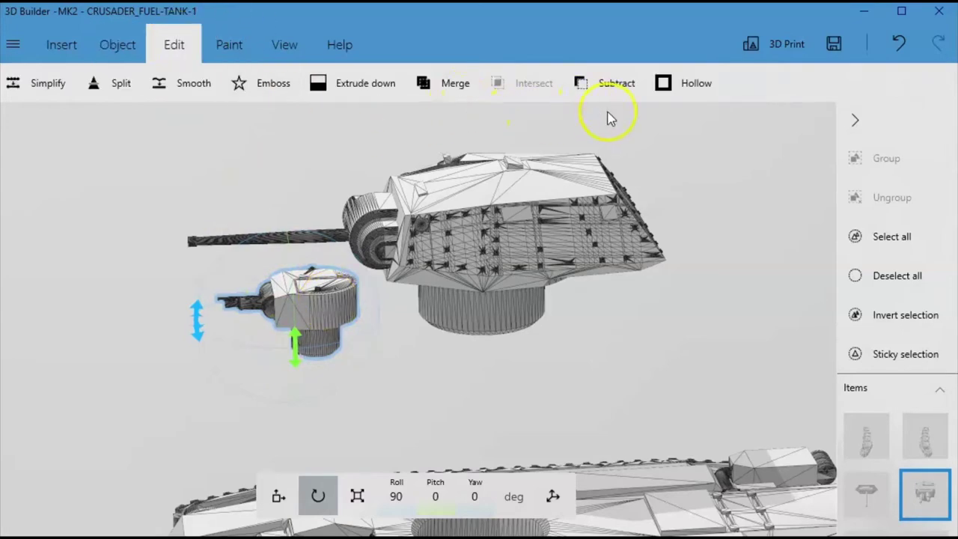
click(114, 46)
click(188, 49)
click(112, 85)
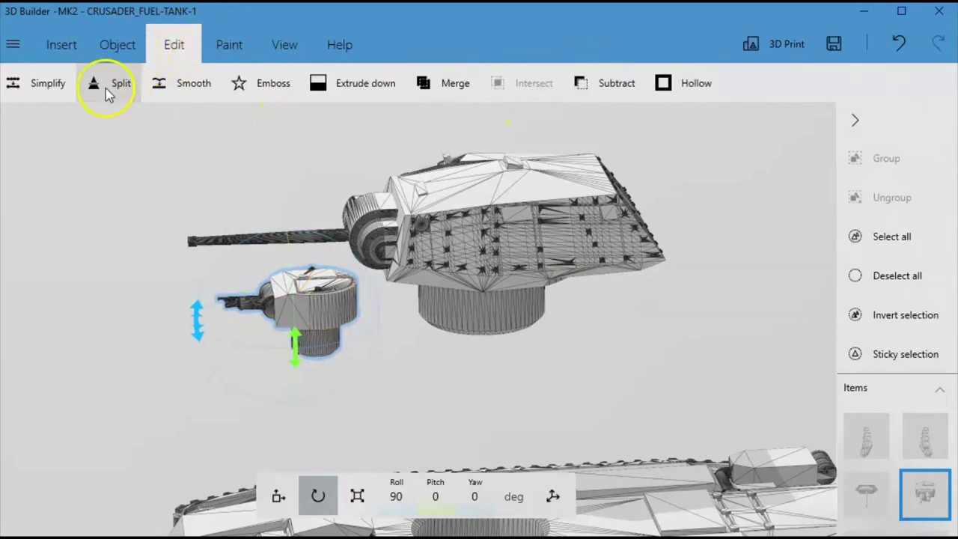
drag(304, 223, 333, 327)
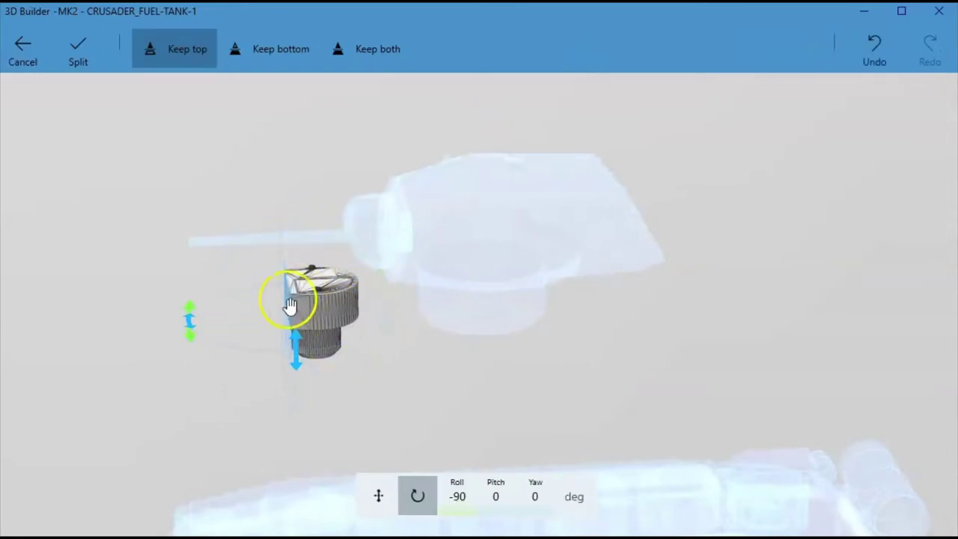
drag(289, 305, 277, 328)
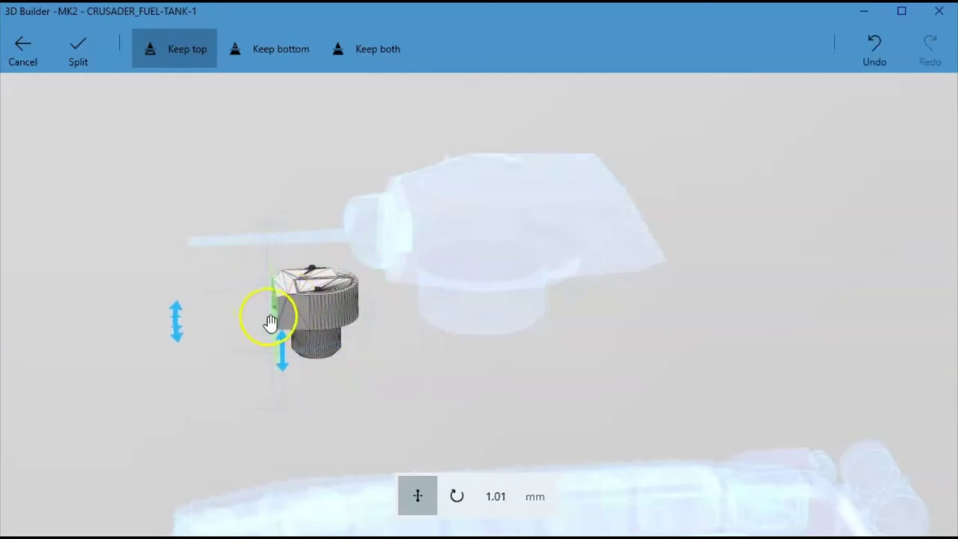
Shift the cutting plane to 1.21 mm so it frees the guns from the small turret, and split keeping both parts.
scroll(271, 323, up, 5)
right_drag(148, 330, 854, 219)
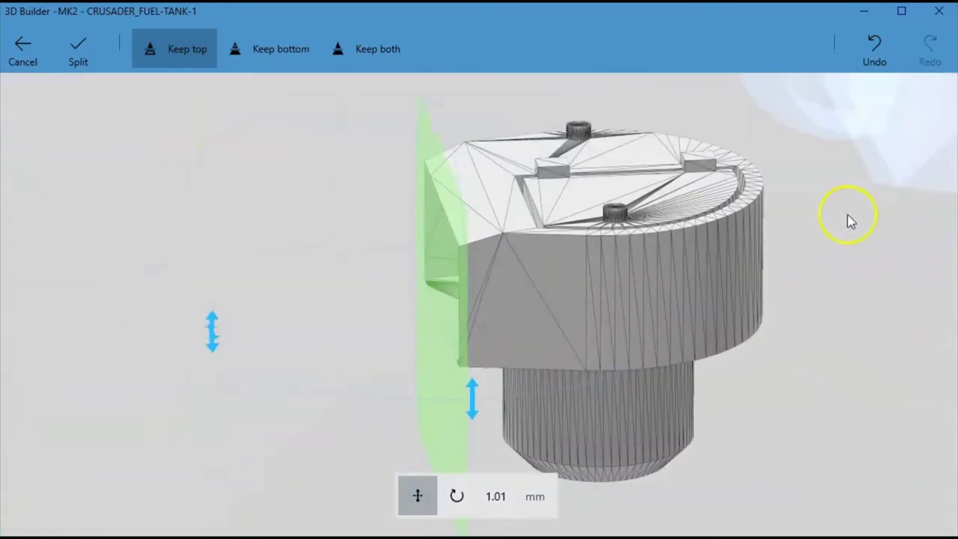
right_drag(186, 295, 375, 362)
drag(661, 306, 643, 297)
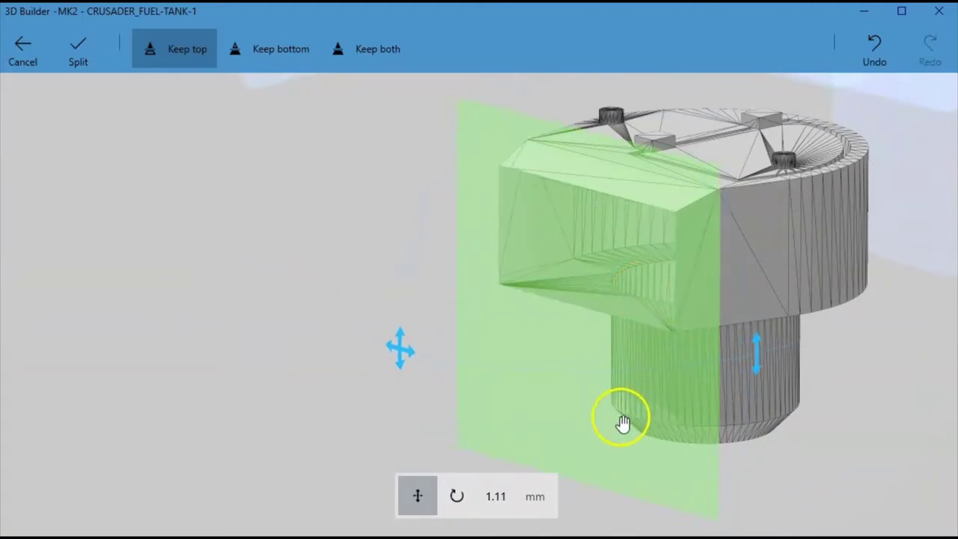
drag(592, 431, 591, 432)
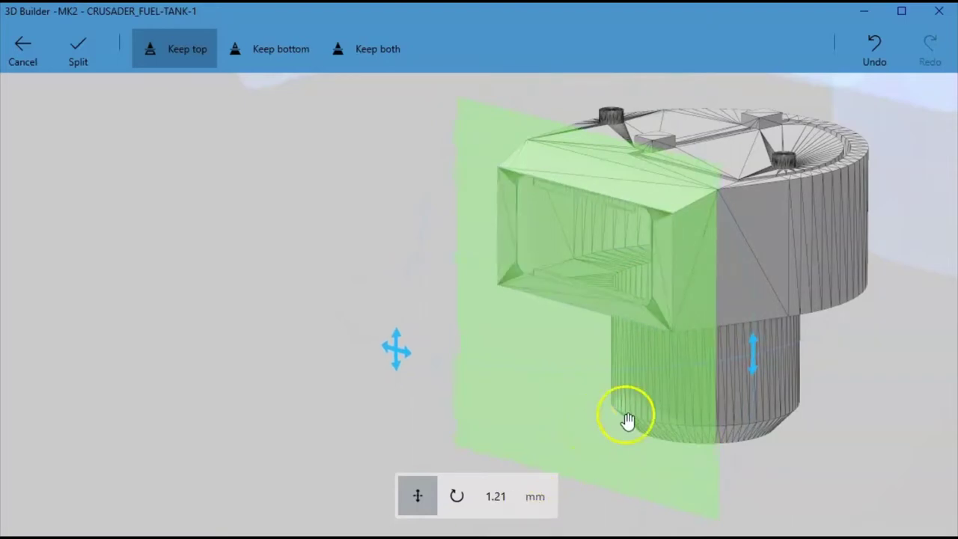
click(367, 50)
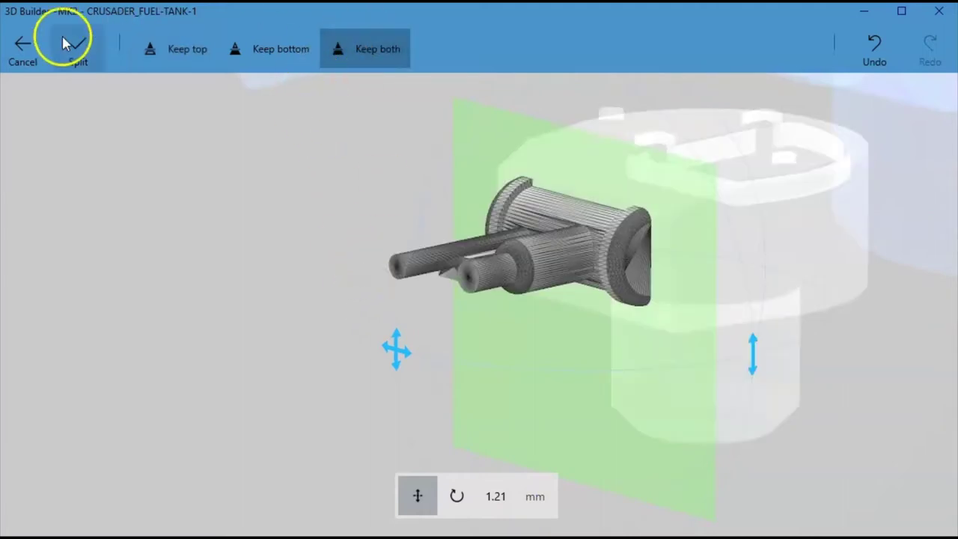
click(78, 51)
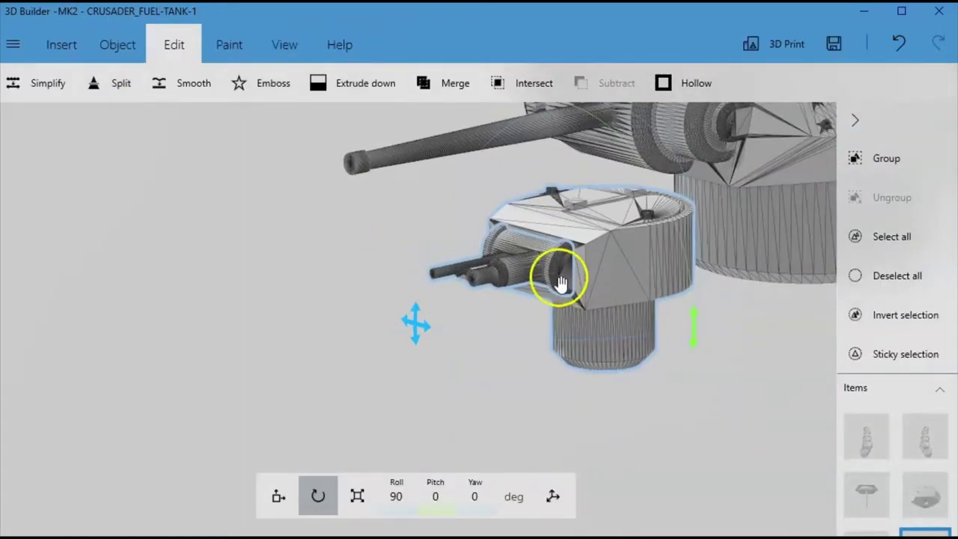
Try pulling the split-off guns forward out of the small turret and standing them upright at roll 0.
click(508, 298)
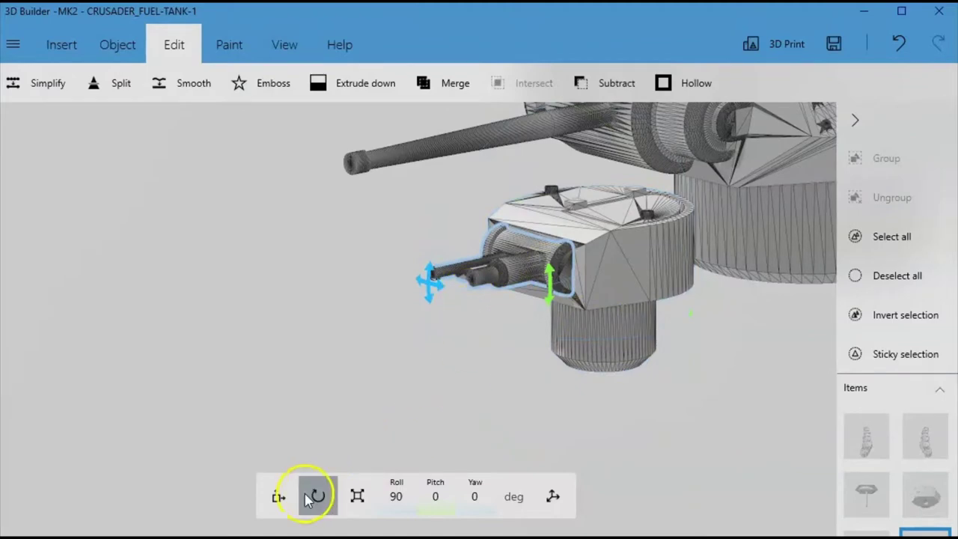
click(278, 496)
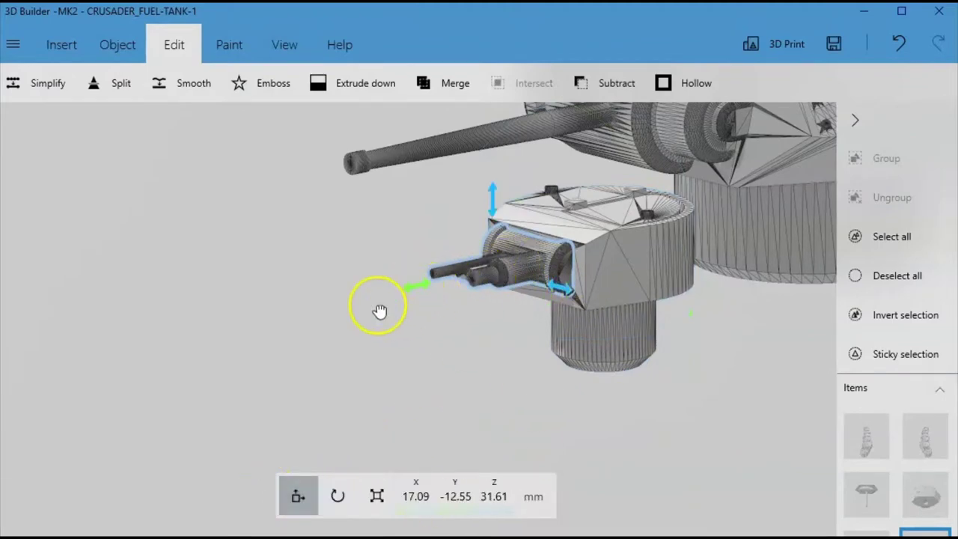
drag(363, 319, 273, 351)
click(337, 496)
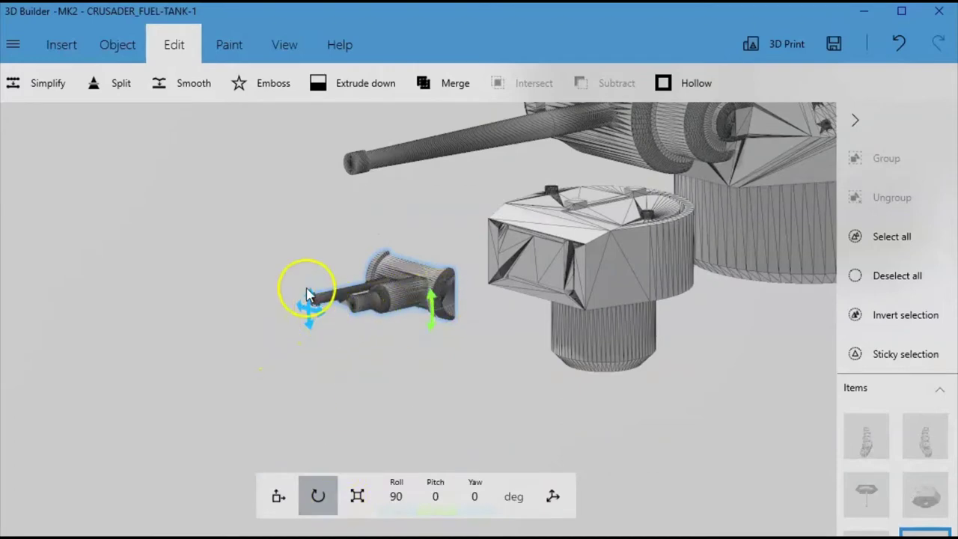
drag(309, 305, 381, 239)
drag(591, 442, 351, 434)
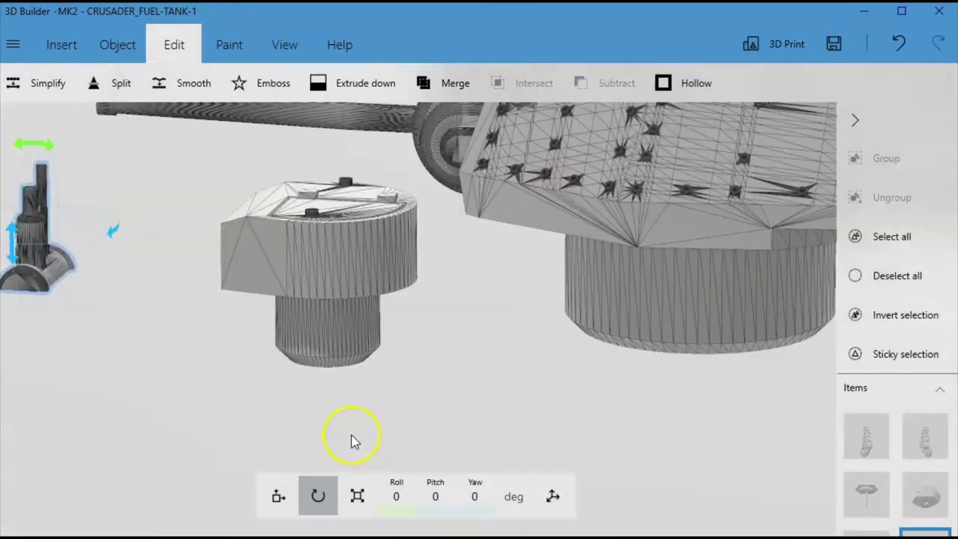
Undo the rotation and the move of the small turret's guns.
drag(208, 383, 419, 404)
key(ctrl+z)
key(ctrl+z)
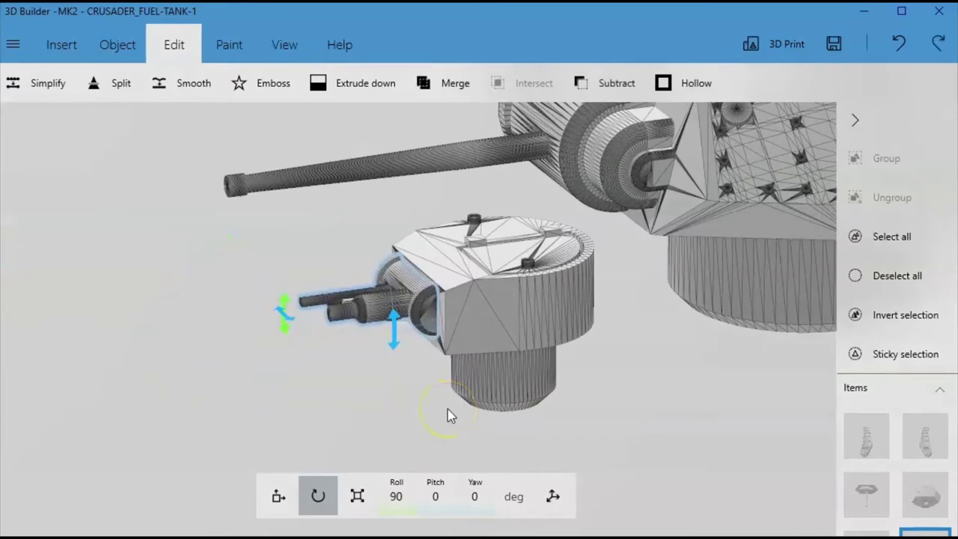
Move the small turret together with its guns forward, away from the main turret, to about Y -25.29 mm.
scroll(395, 363, down, 5)
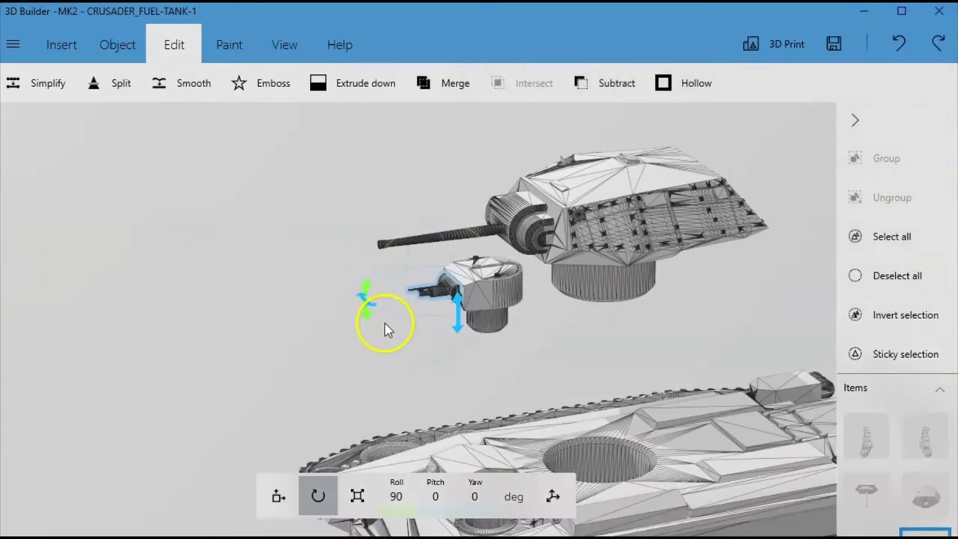
right_drag(578, 334, 539, 227)
scroll(466, 194, up, 3)
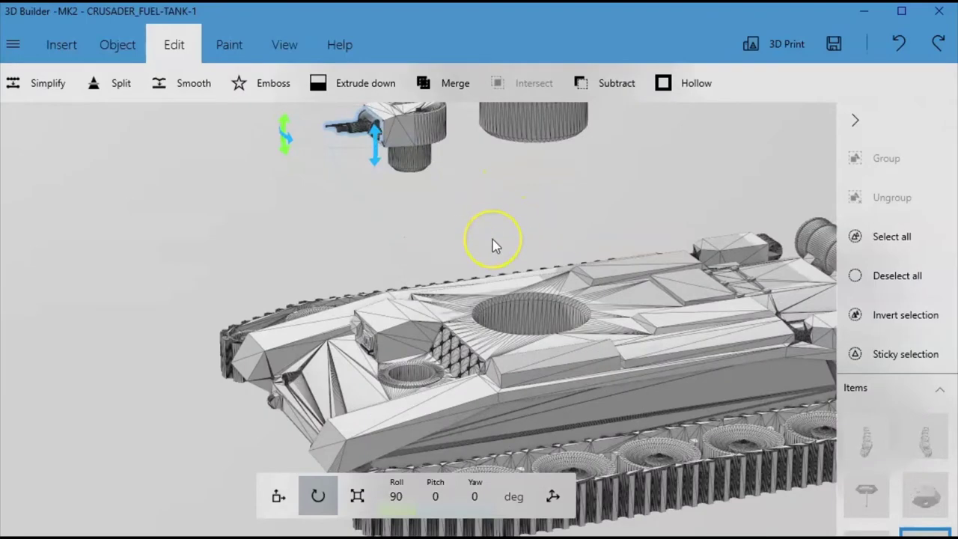
drag(487, 240, 387, 273)
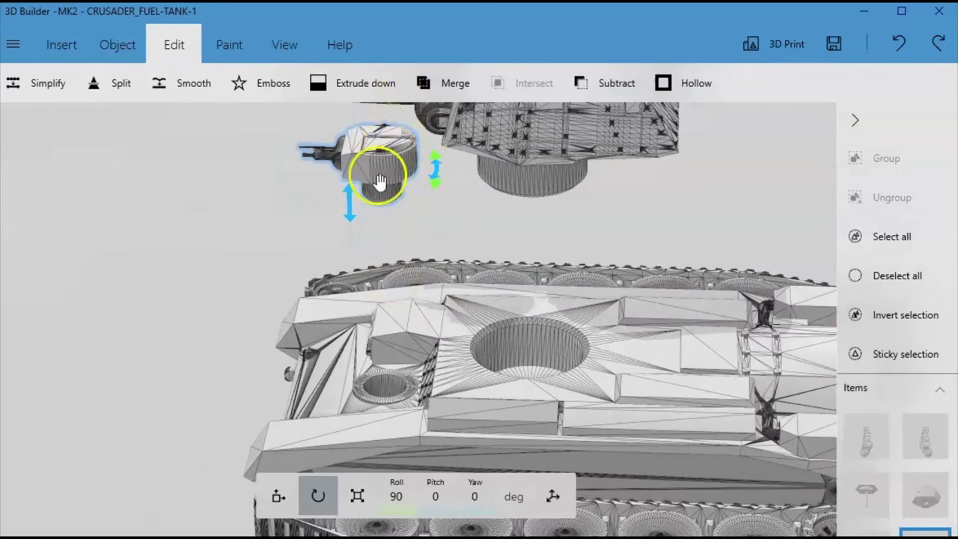
click(283, 500)
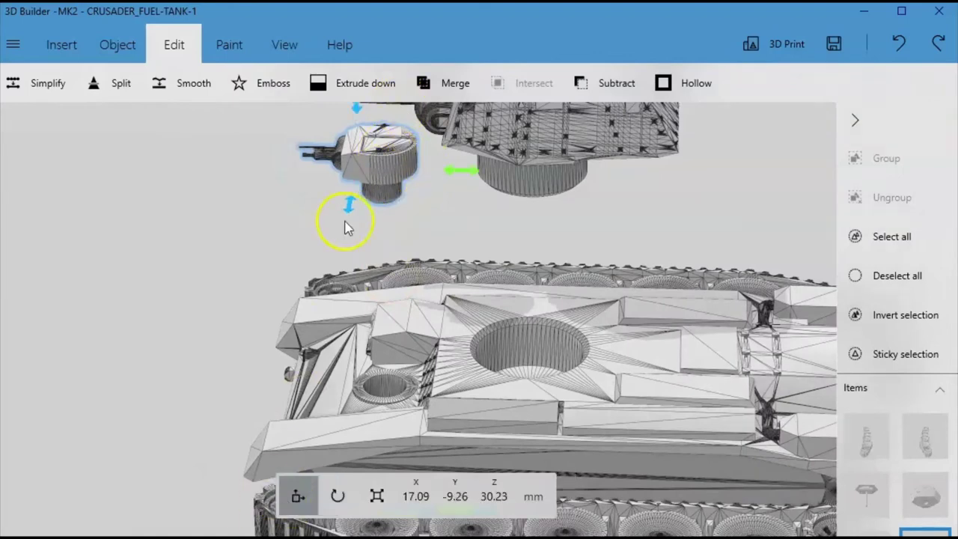
drag(470, 173, 241, 187)
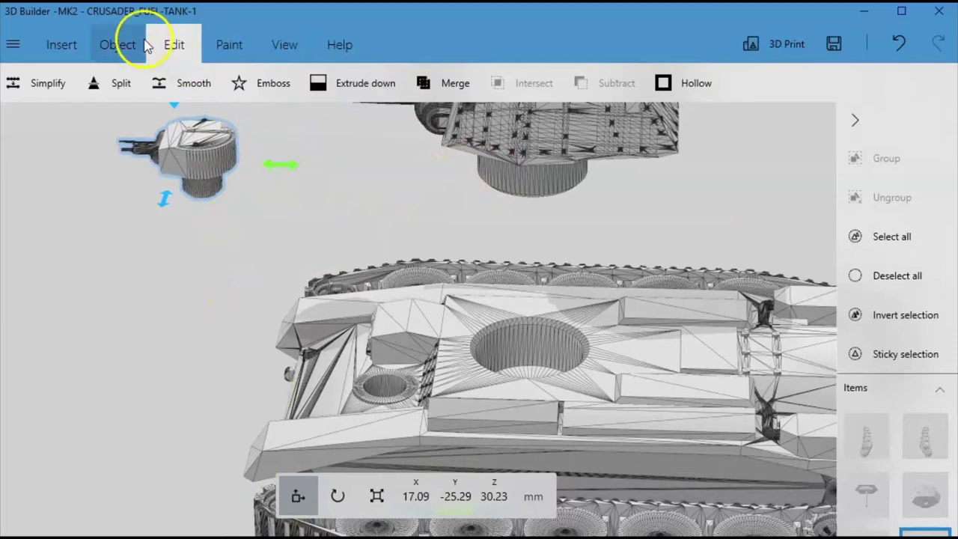
Lower the small turret with its guns onto the build plate, at Z 3.02 mm.
click(118, 47)
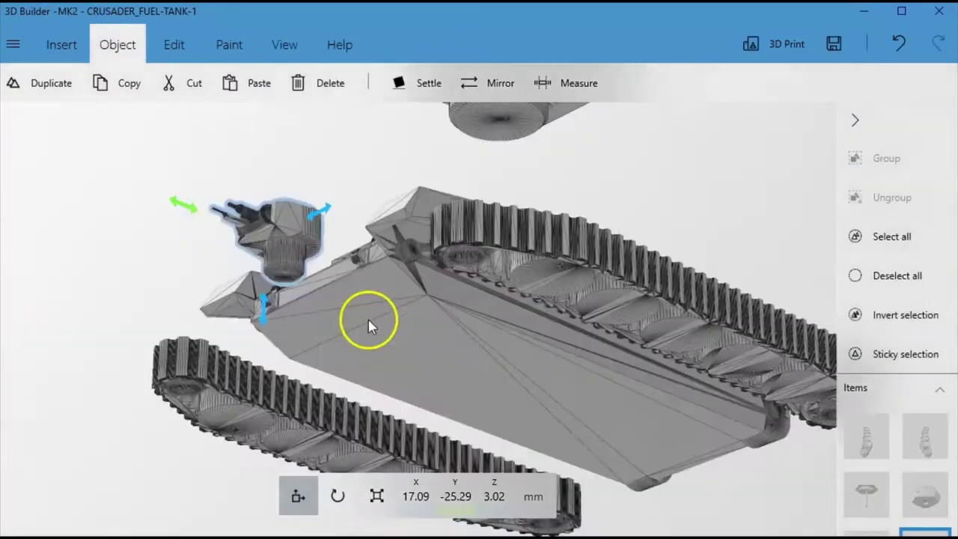
right_drag(368, 326, 270, 200)
scroll(271, 201, down, 3)
Move the main gun forward out of the main turret to about Y -33.82 mm and sideways to about X 7.84 mm.
click(447, 196)
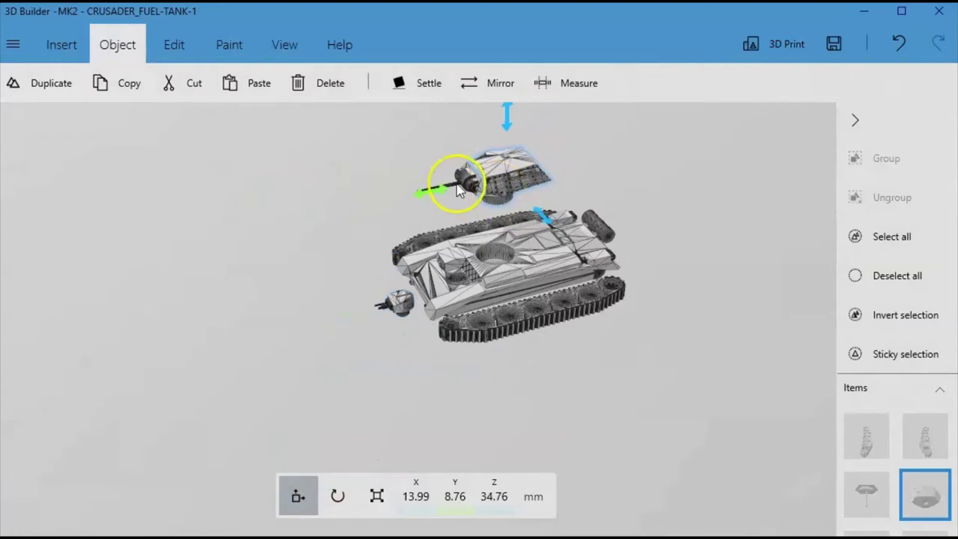
click(470, 186)
drag(365, 210, 256, 257)
right_drag(256, 256, 356, 256)
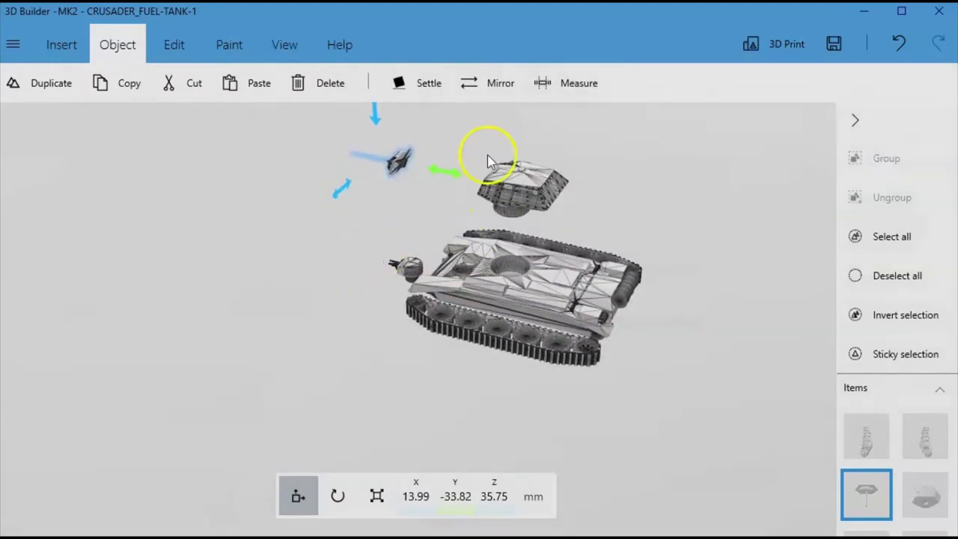
scroll(487, 159, up, 3)
right_drag(487, 160, 552, 379)
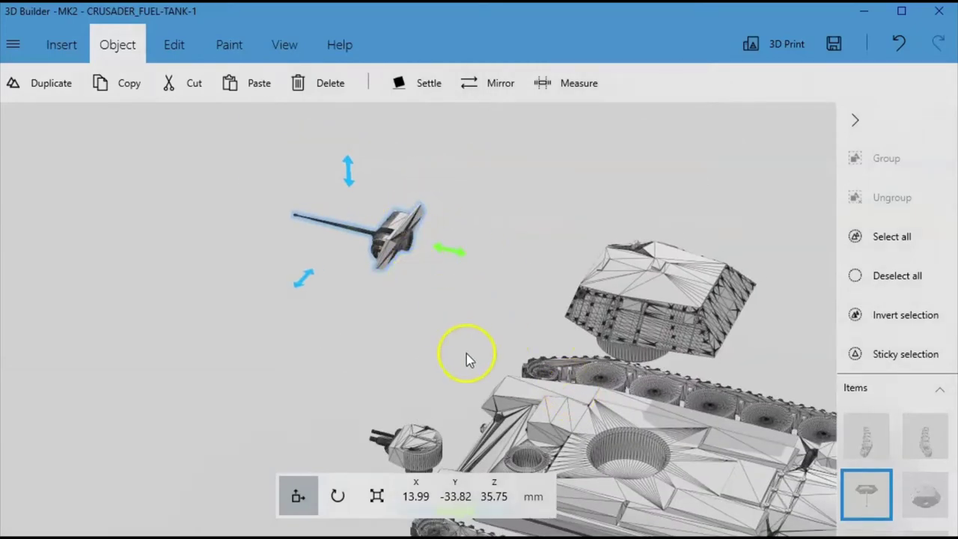
right_drag(466, 353, 341, 175)
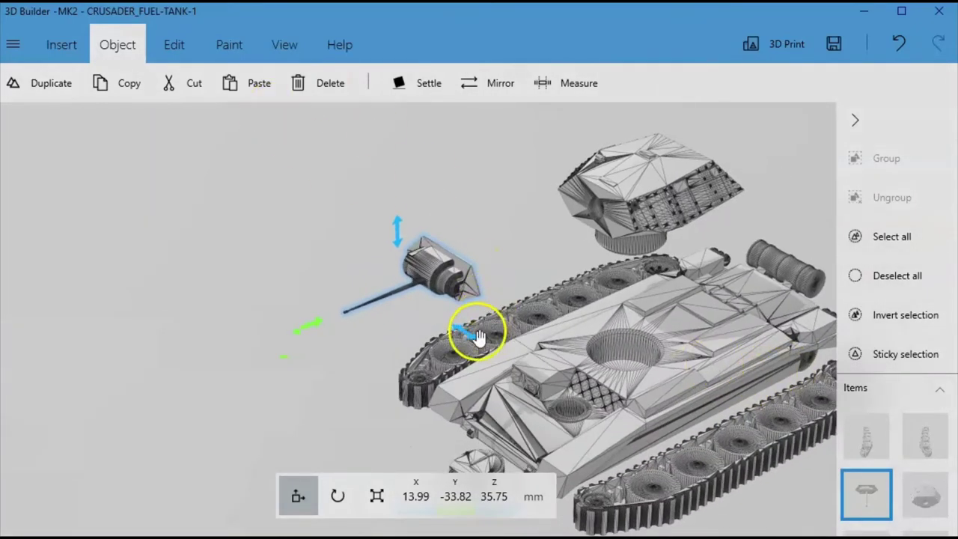
drag(478, 338, 426, 279)
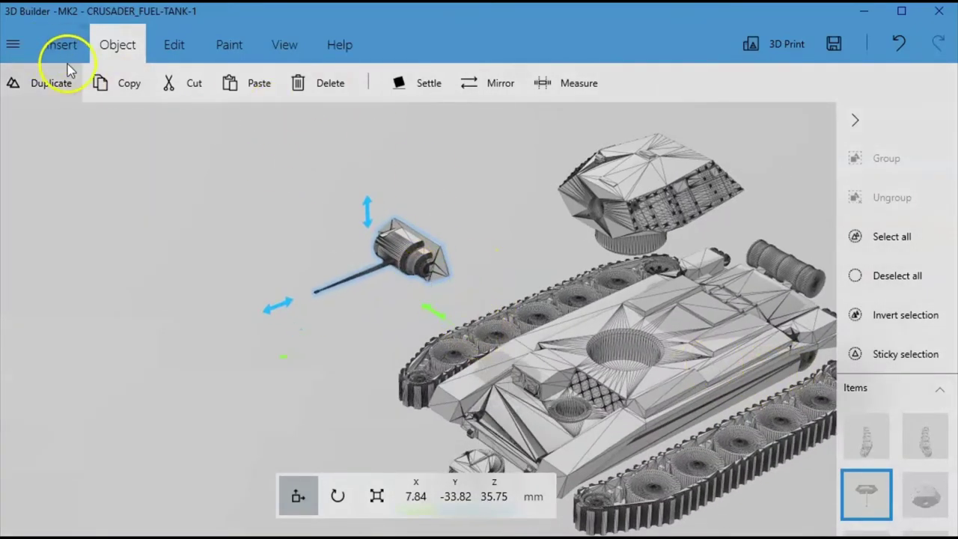
click(428, 84)
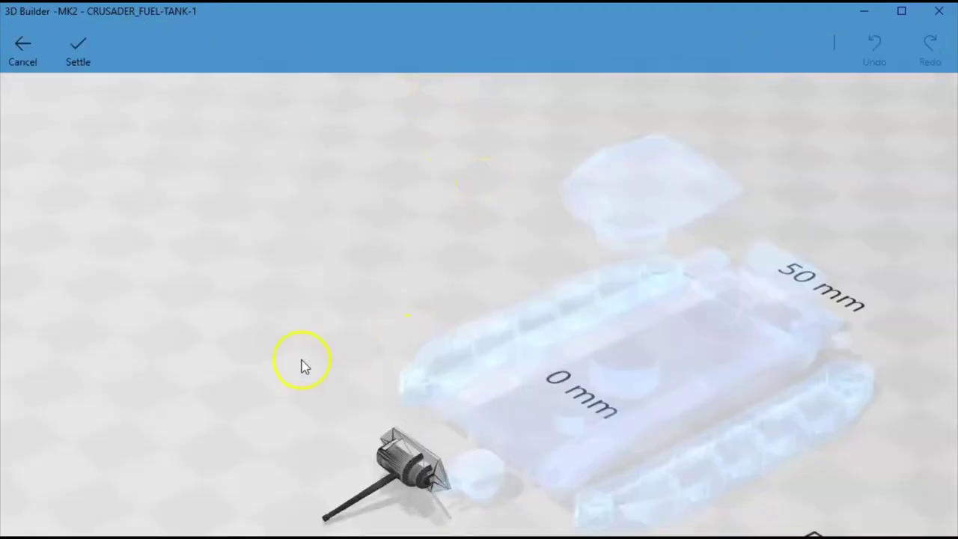
right_drag(344, 390, 331, 405)
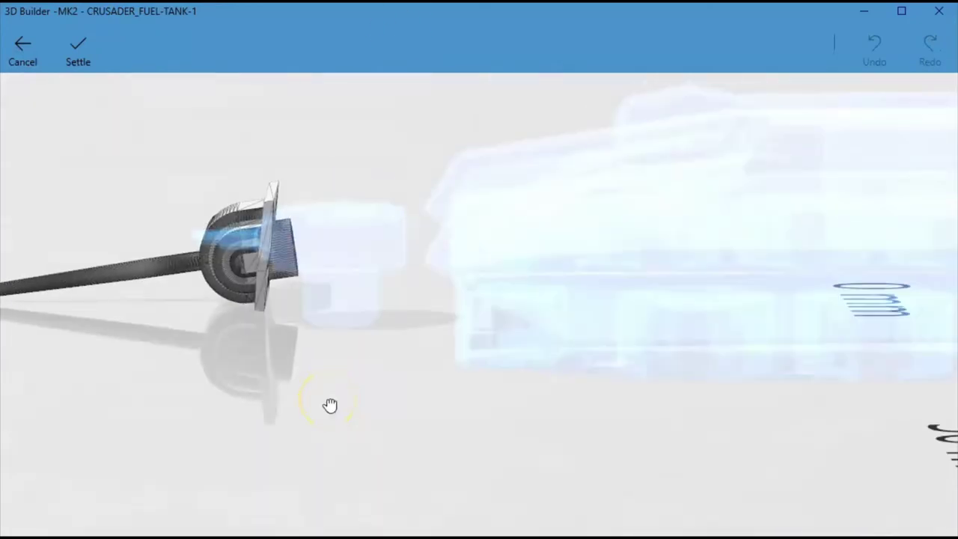
click(28, 54)
Lower the main gun towards the build plate to about Z 4.8 mm.
scroll(385, 238, down, 4)
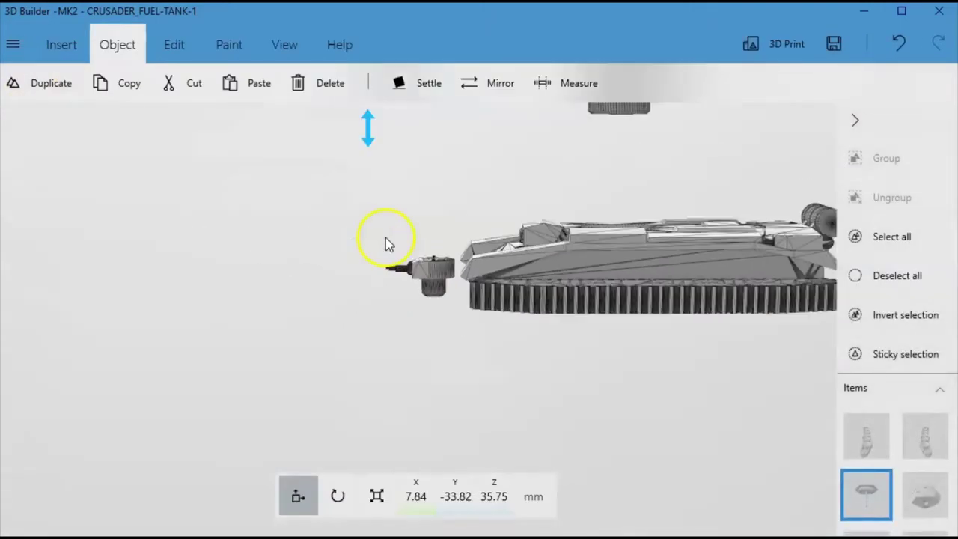
mouse_move(385, 238)
right_down()
mouse_move(367, 250)
mouse_move(381, 244)
mouse_move(393, 269)
mouse_move(390, 253)
mouse_move(392, 349)
mouse_move(374, 225)
right_up()
drag(359, 147, 378, 343)
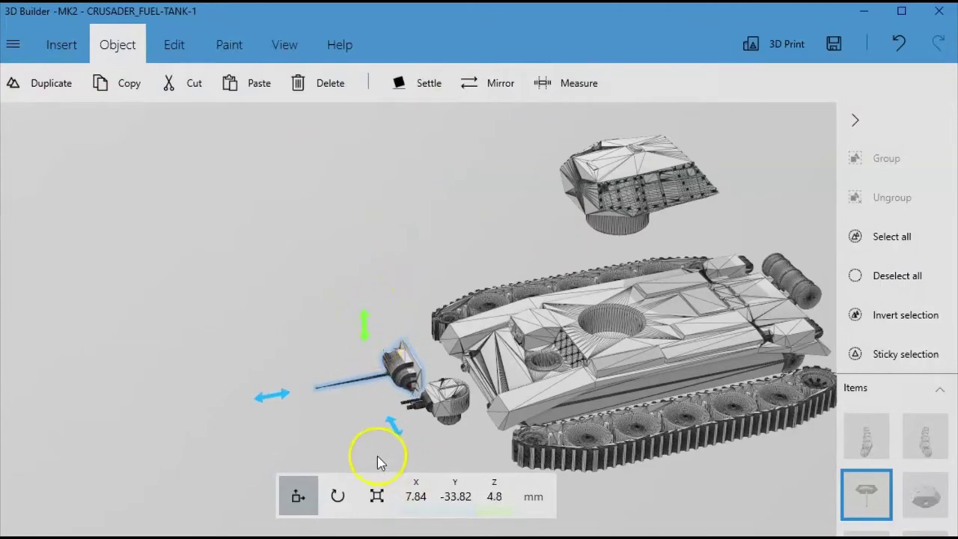
Examine the main gun's mantlet, barrel and rear peg from below, behind and the side, beside the small turret.
drag(376, 457, 415, 350)
scroll(416, 354, up, 4)
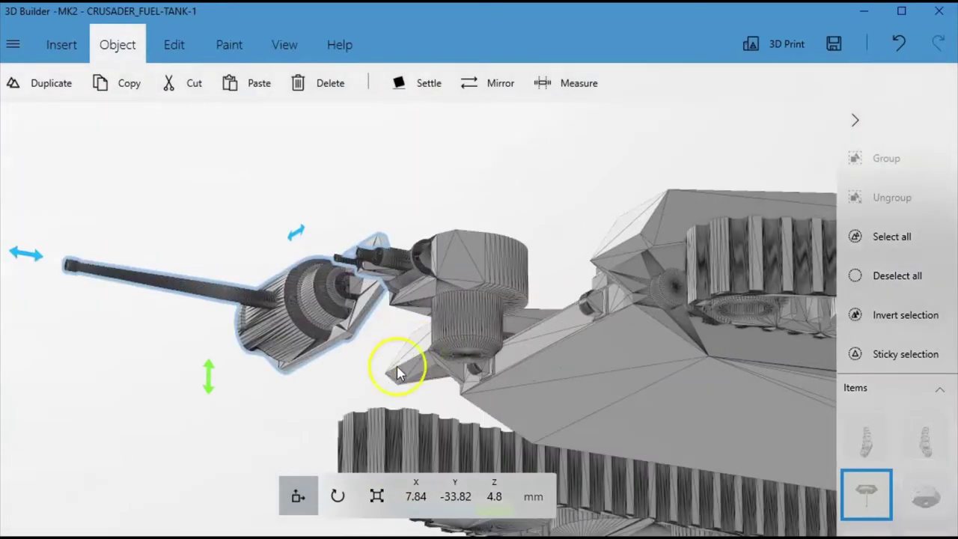
scroll(386, 373, up, 3)
drag(359, 312, 381, 177)
drag(337, 267, 346, 367)
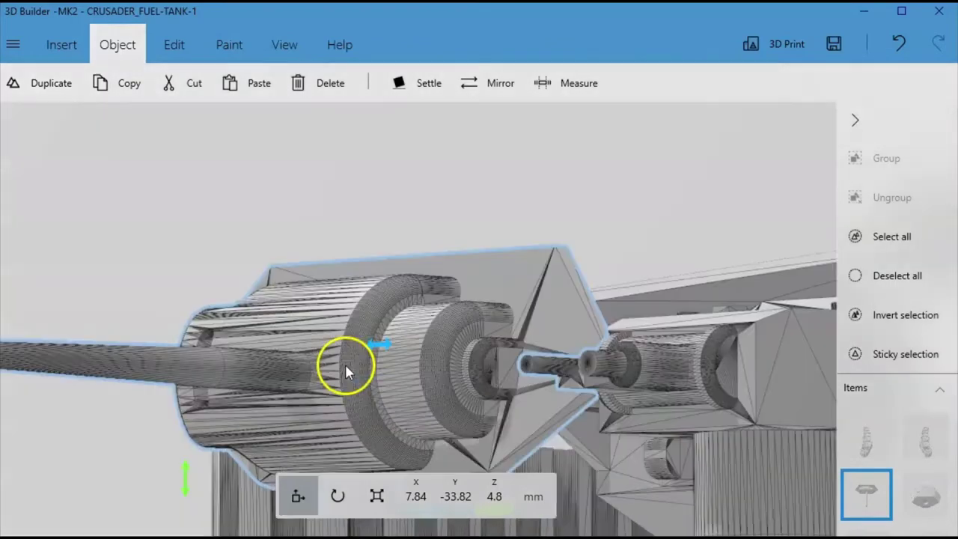
right_drag(345, 369, 443, 306)
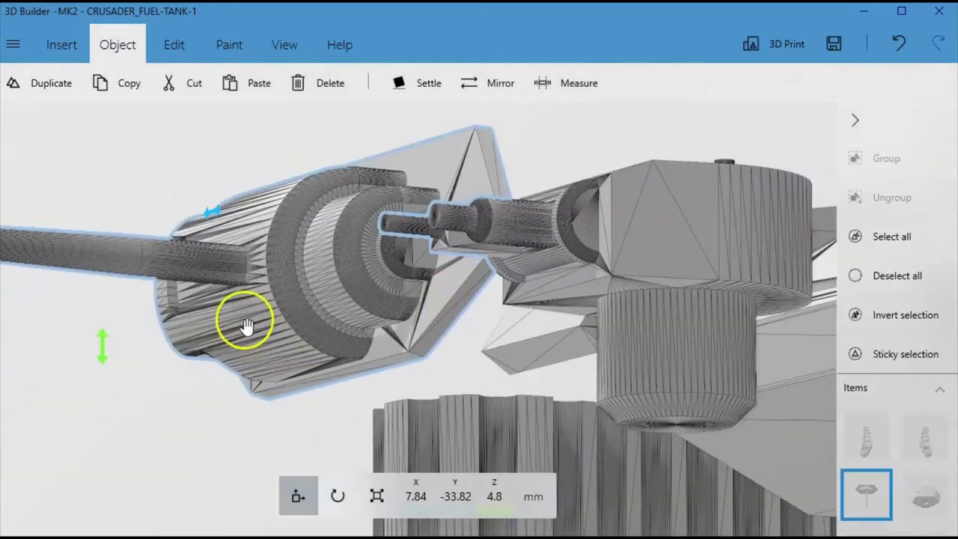
drag(196, 378, 156, 388)
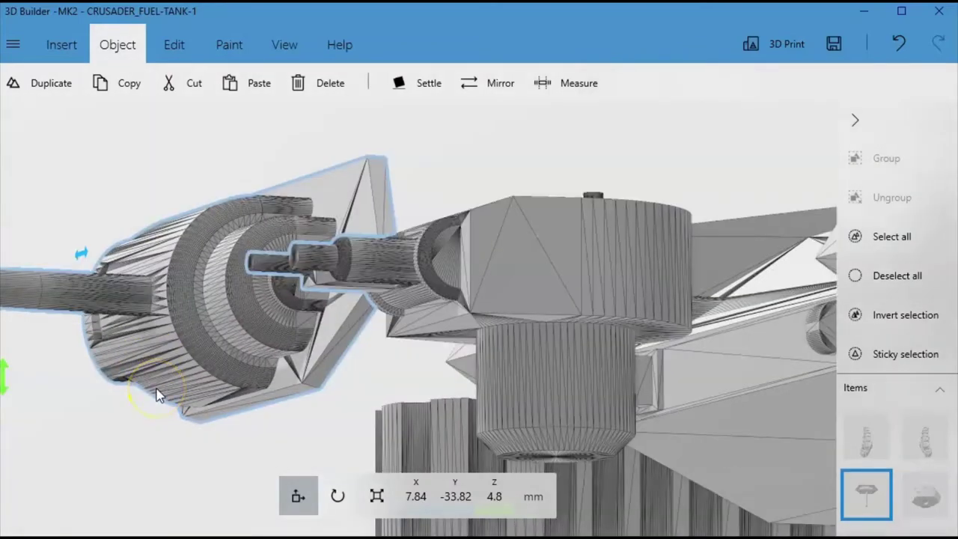
right_drag(157, 394, 479, 381)
scroll(409, 310, up, 10)
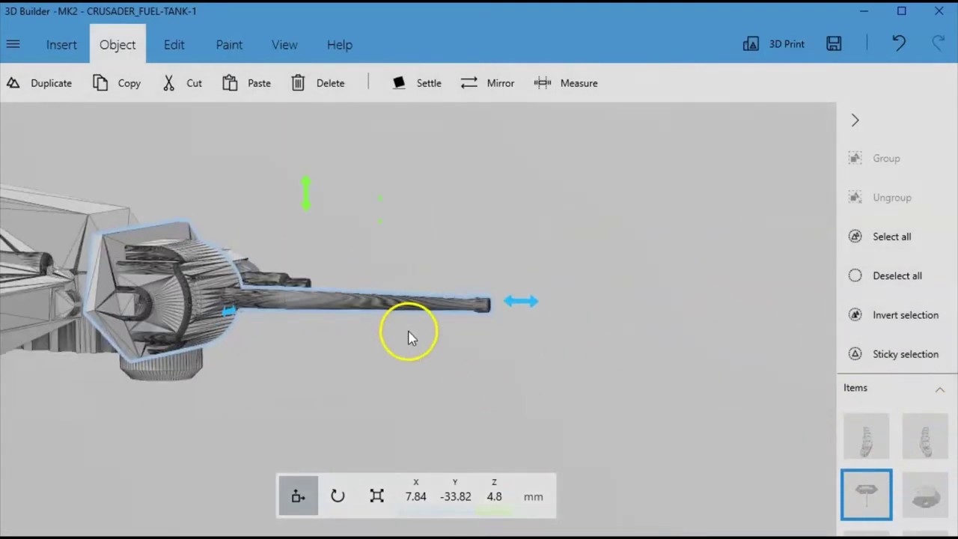
right_drag(653, 308, 585, 416)
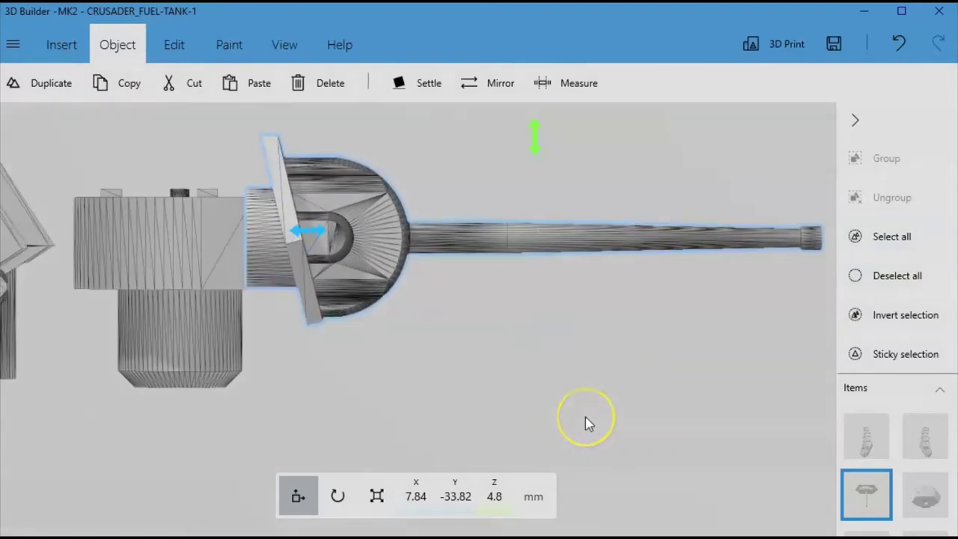
right_click(496, 347)
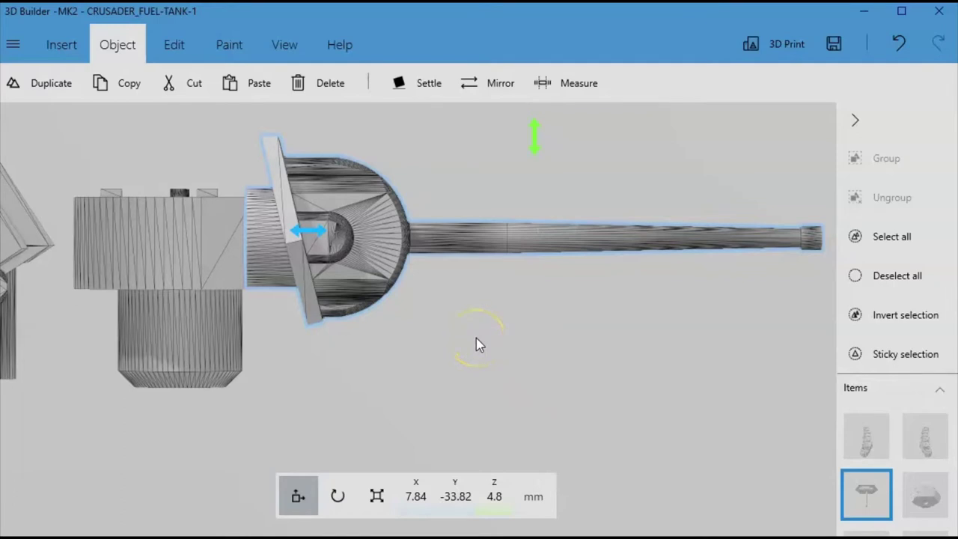
right_click(428, 333)
drag(404, 408, 321, 391)
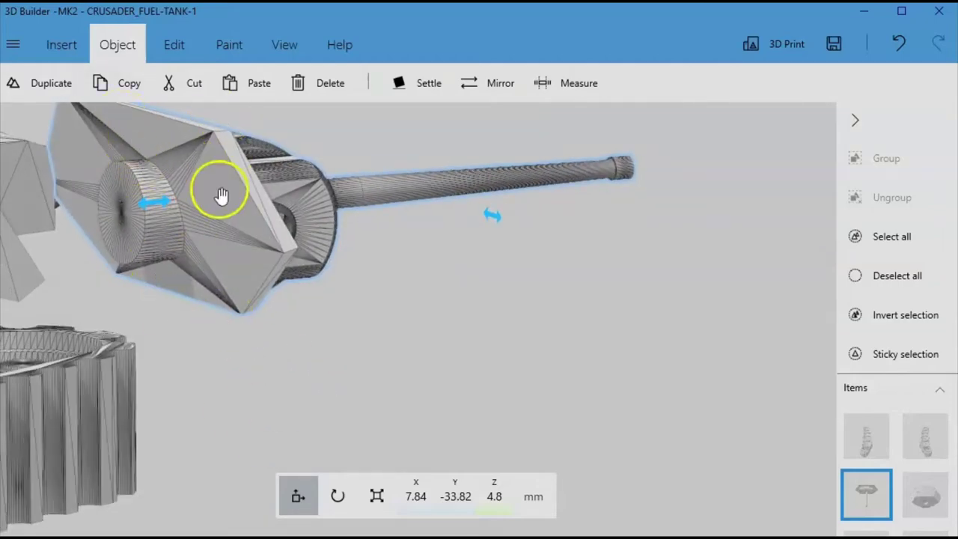
Inspect the round gun socket in the front face of the main turret.
scroll(197, 261, down, 4)
drag(260, 282, 429, 180)
drag(346, 355, 385, 273)
drag(609, 225, 493, 287)
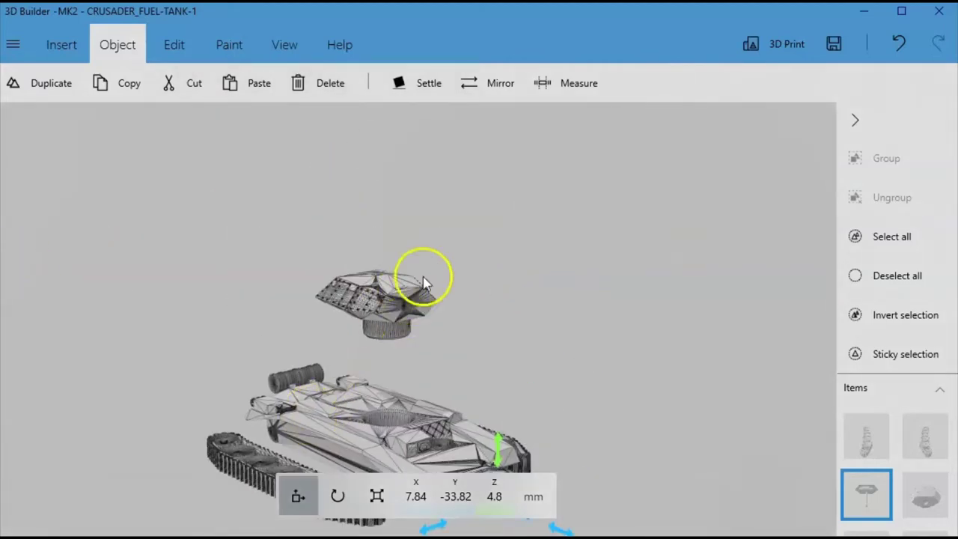
scroll(413, 327, up, 3)
drag(413, 324, 346, 359)
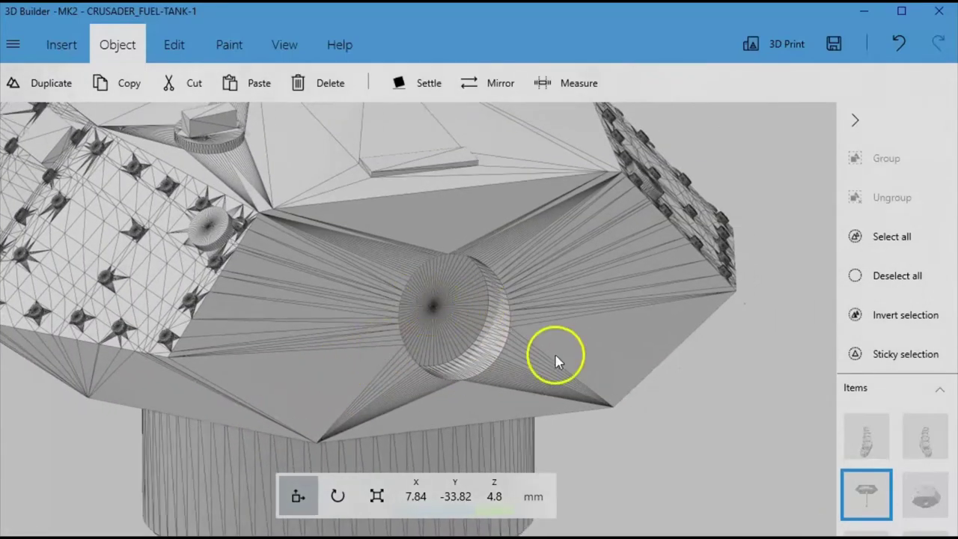
Set the main gun's Z position to 0 mm.
scroll(454, 341, down, 3)
drag(469, 318, 391, 414)
right_drag(391, 413, 329, 15)
drag(329, 329, 568, 285)
right_drag(408, 366, 386, 360)
drag(385, 360, 384, 319)
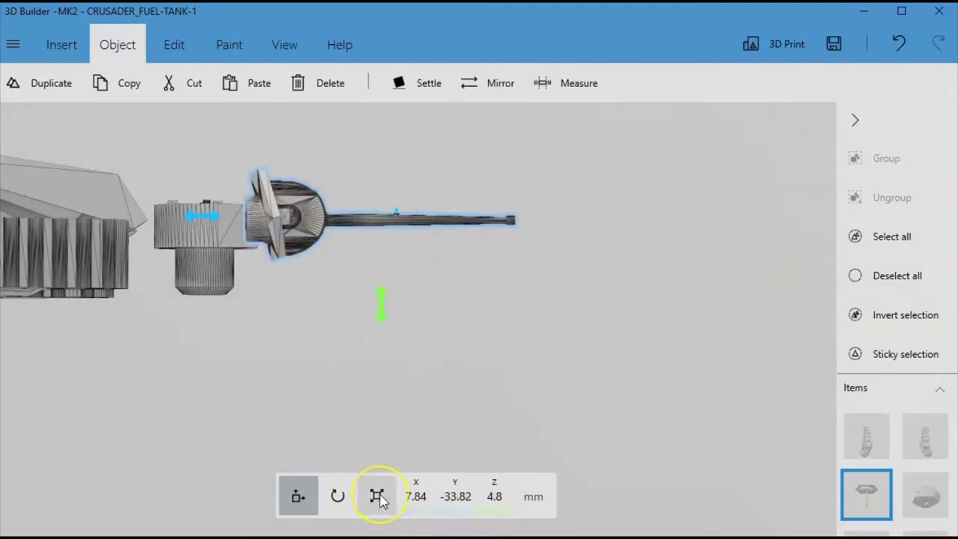
click(503, 514)
text(0)
click(513, 505)
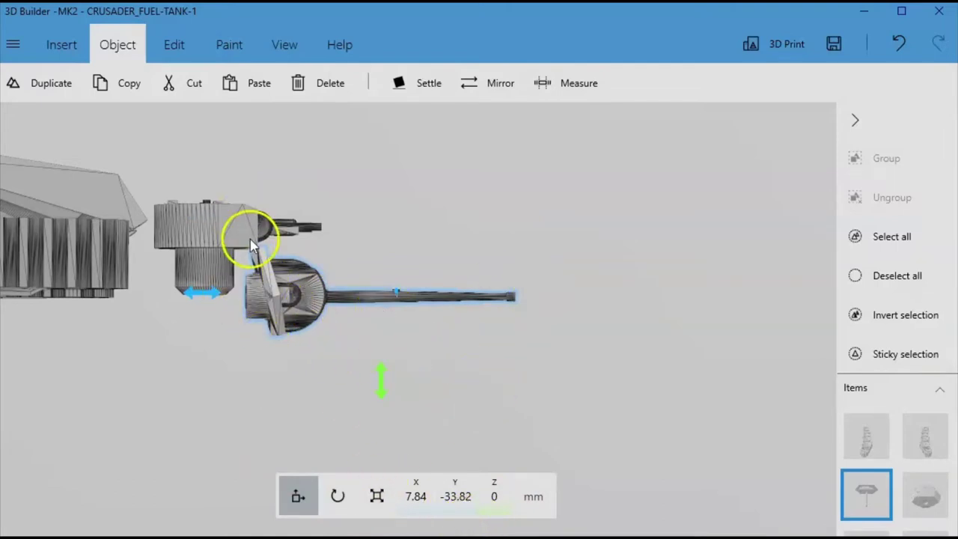
Copy the main gun's exact Y size, 5.6065 mm, and enter it in Calculator.
click(377, 496)
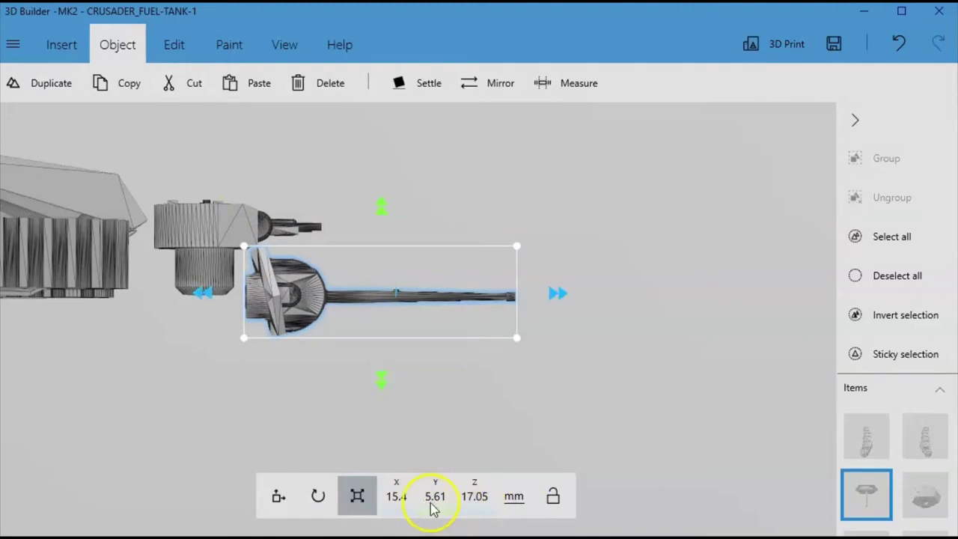
drag(437, 509, 544, 469)
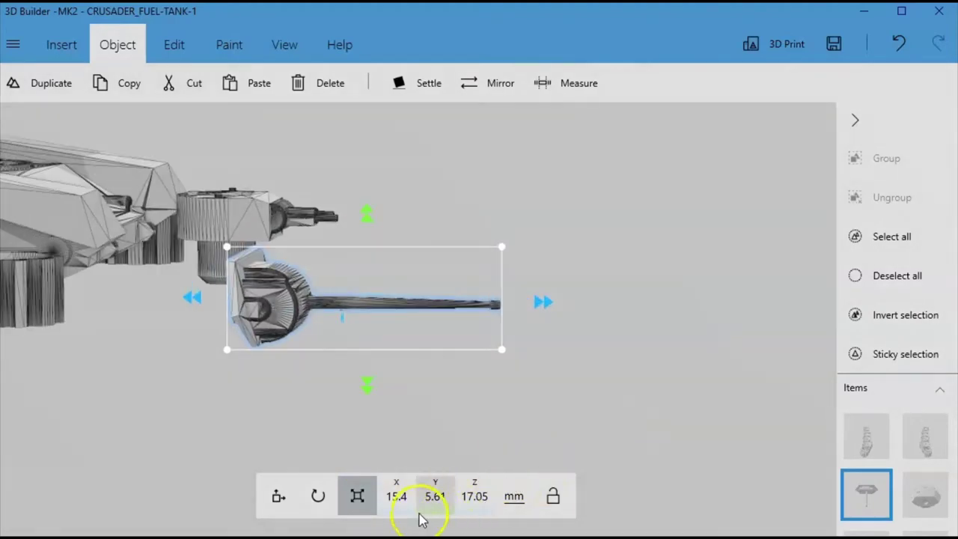
click(436, 497)
click(408, 481)
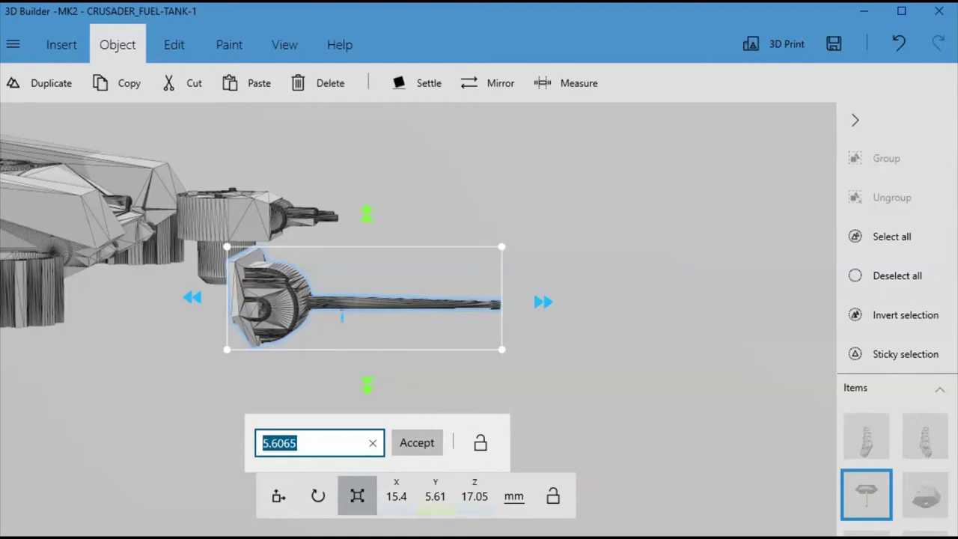
key(alt+Tab)
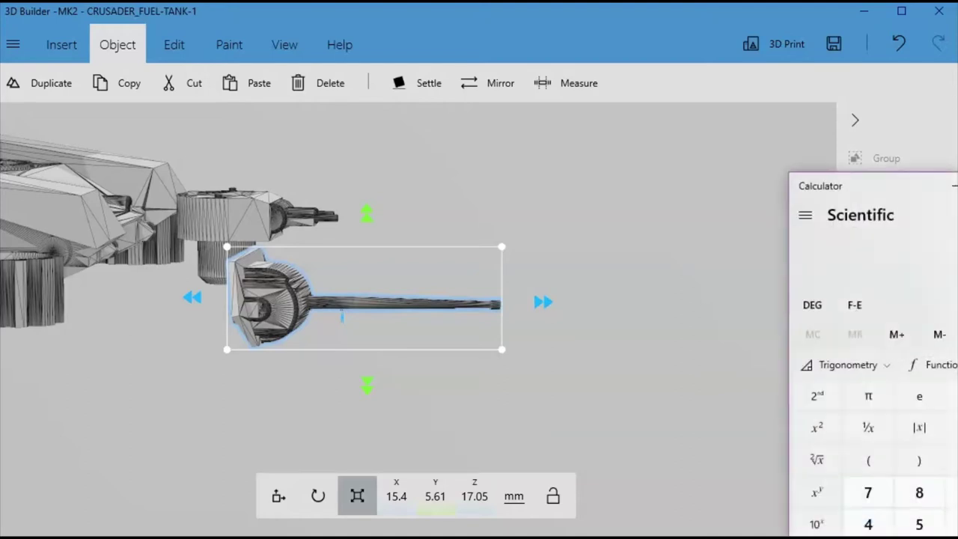
drag(868, 194, 695, 167)
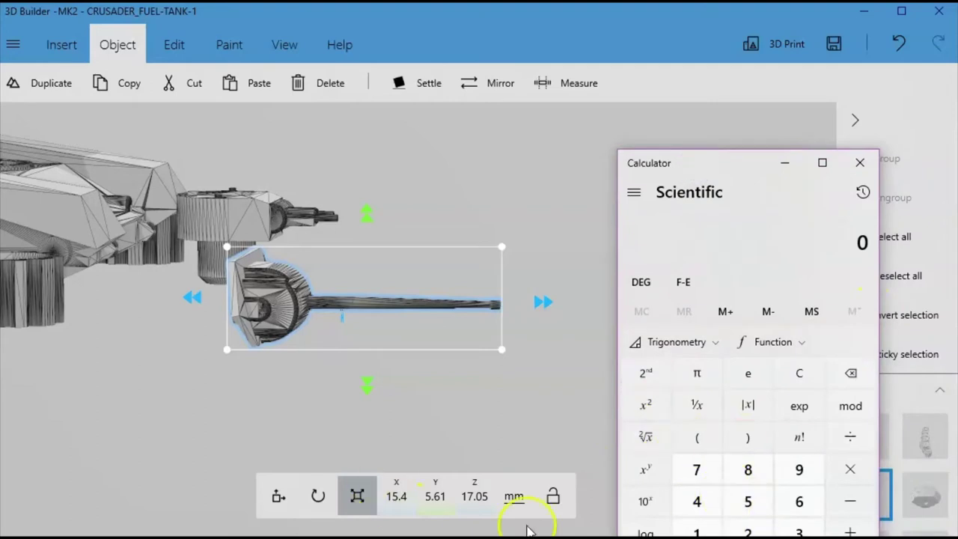
click(445, 507)
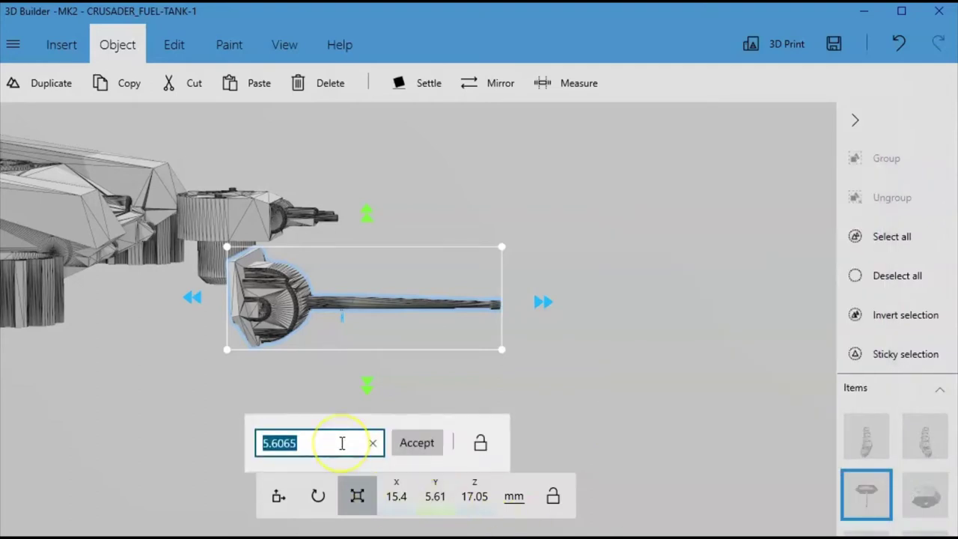
key(alt+Tab)
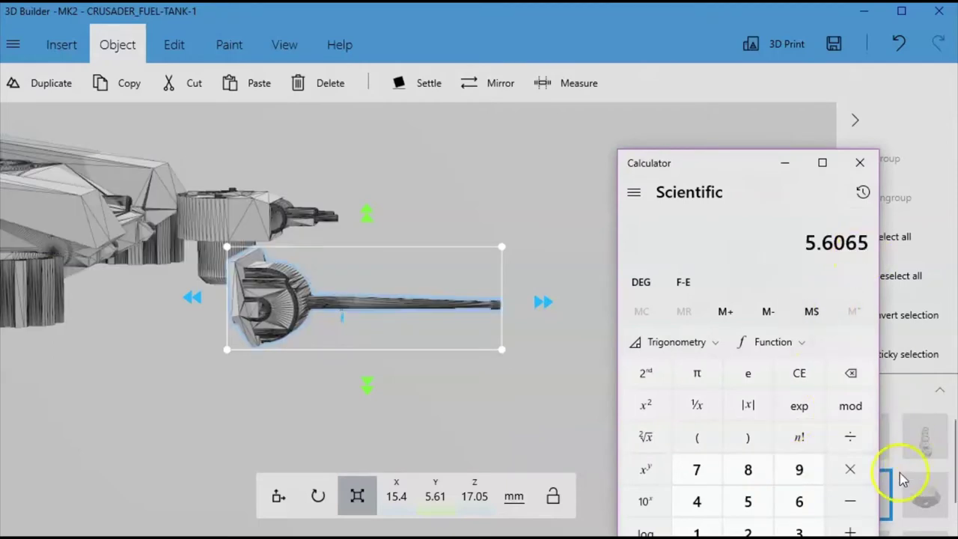
Divide 5.6065 by 2 and copy the result.
click(748, 531)
click(850, 537)
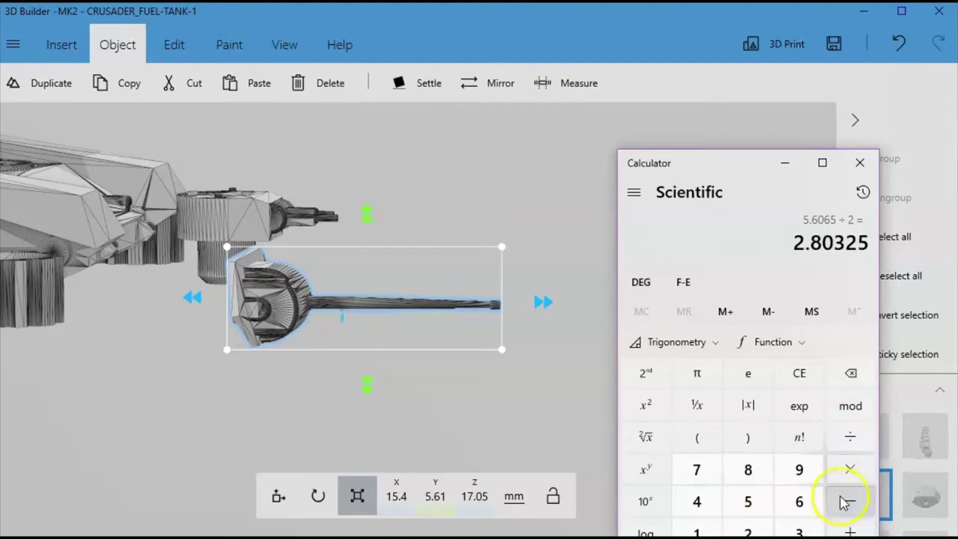
double_click(813, 245)
click(812, 247)
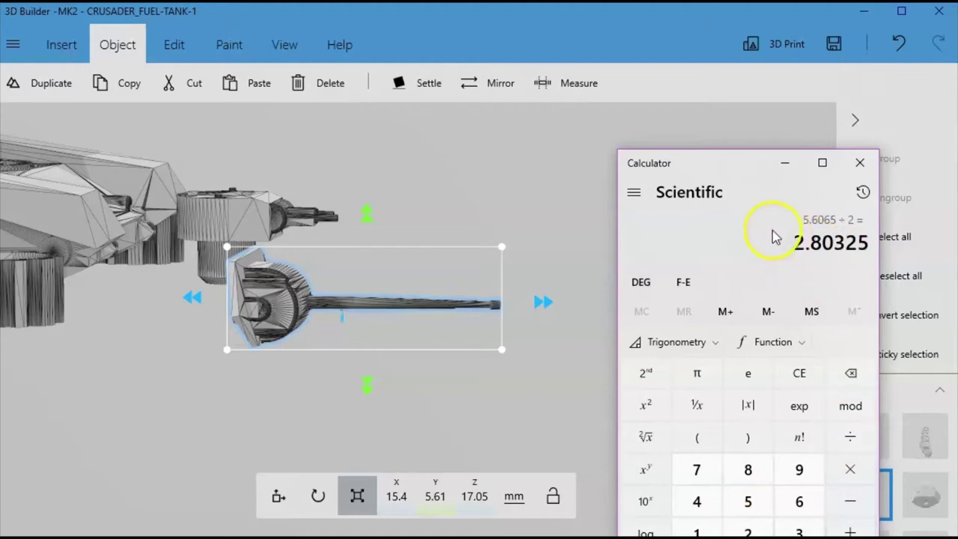
drag(796, 252, 926, 245)
key(ctrl+c)
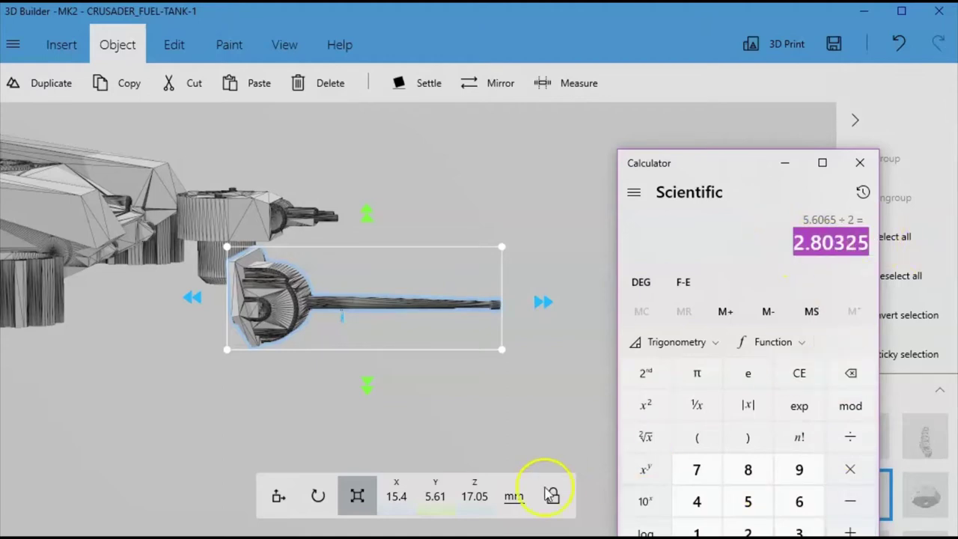
Back in 3D Builder, set the main gun's Z position to the copied half-size value, 2.80325 mm.
click(278, 496)
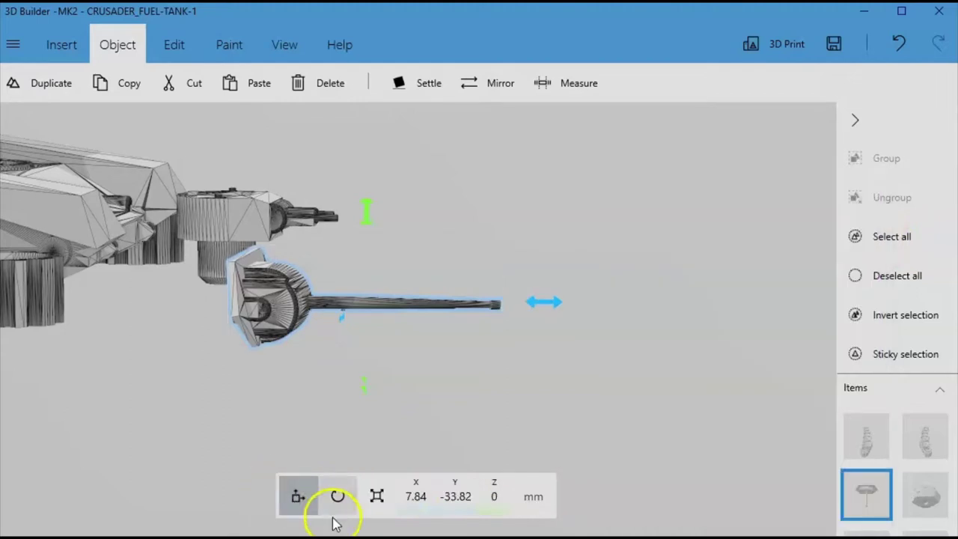
click(494, 500)
click(494, 500)
click(494, 499)
key(ctrl+v)
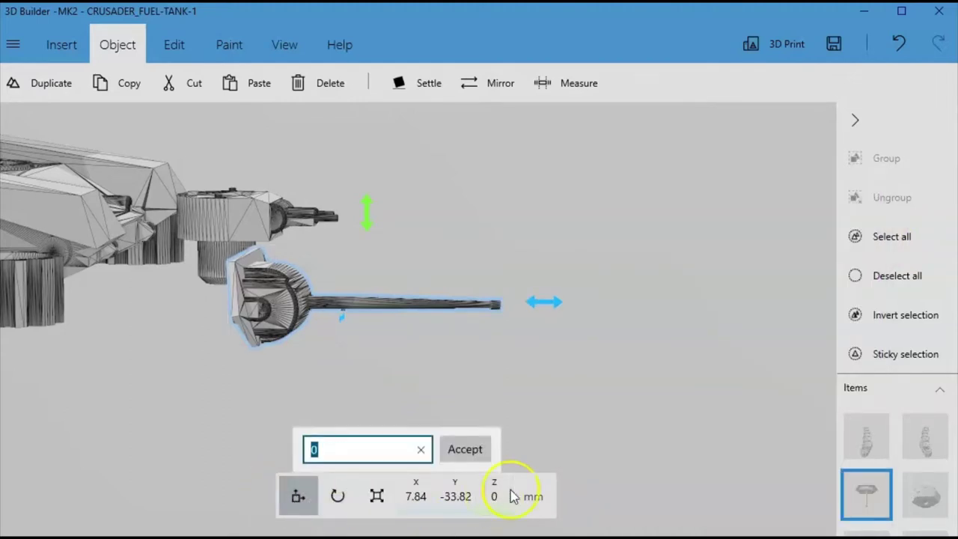
key(Return)
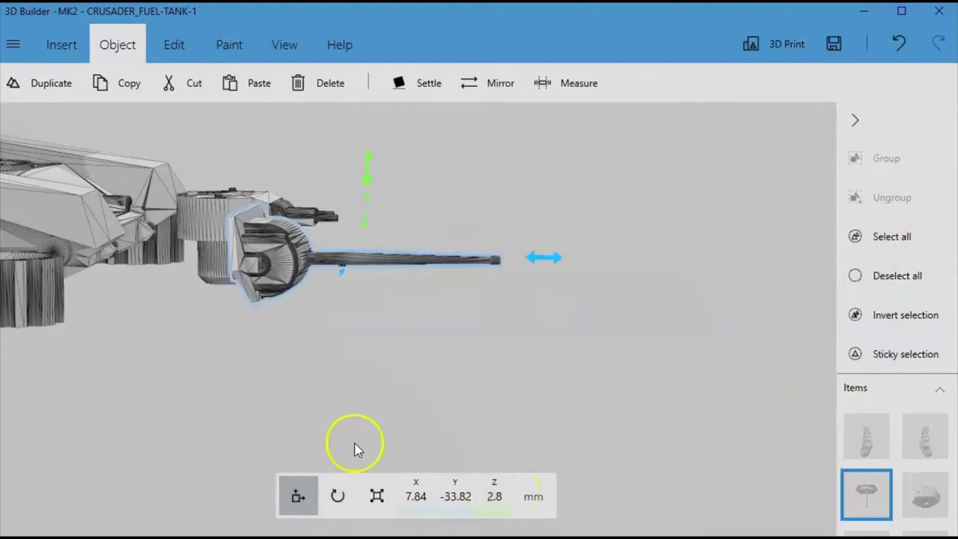
Move the large turret off the hull, level with its front end, to X -10.6 mm and Y -32.28 mm.
drag(188, 342, 75, 352)
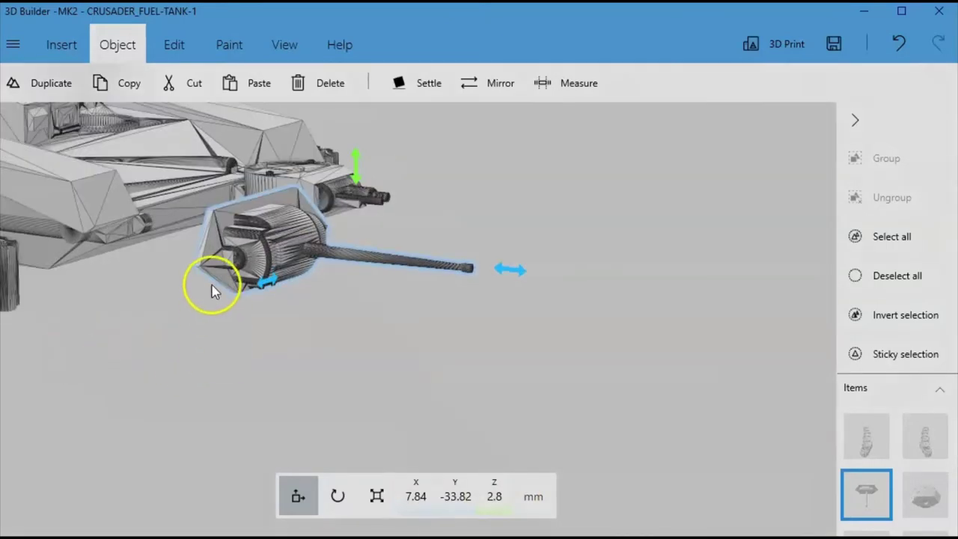
scroll(234, 293, up, 3)
right_drag(235, 293, 571, 370)
drag(210, 441, 356, 413)
right_drag(508, 384, 485, 455)
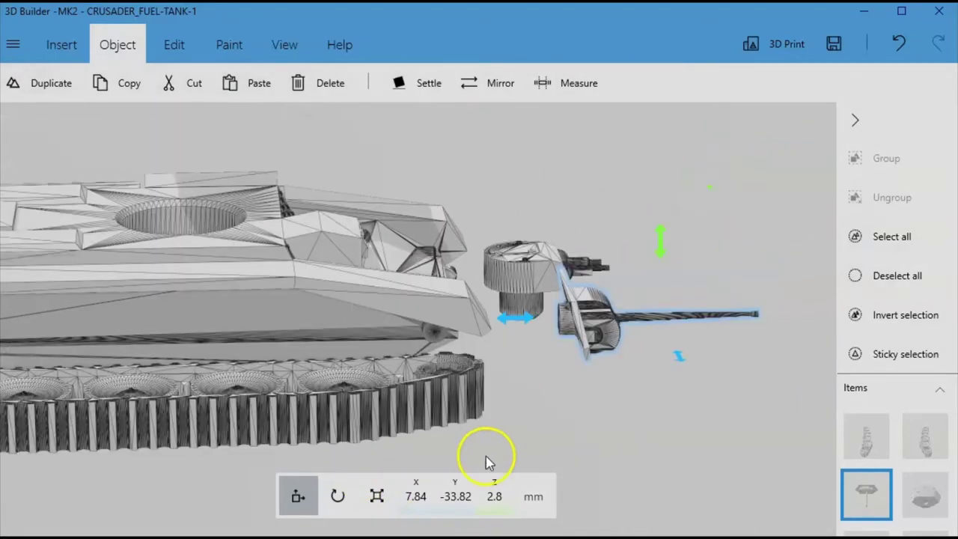
scroll(448, 436, down, 2)
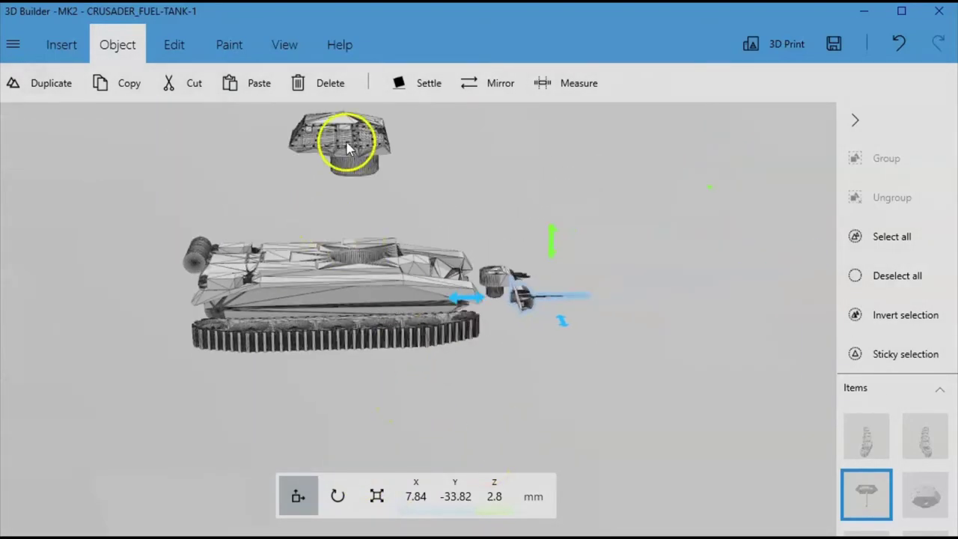
click(381, 162)
drag(448, 148, 662, 329)
drag(731, 339, 338, 411)
click(454, 252)
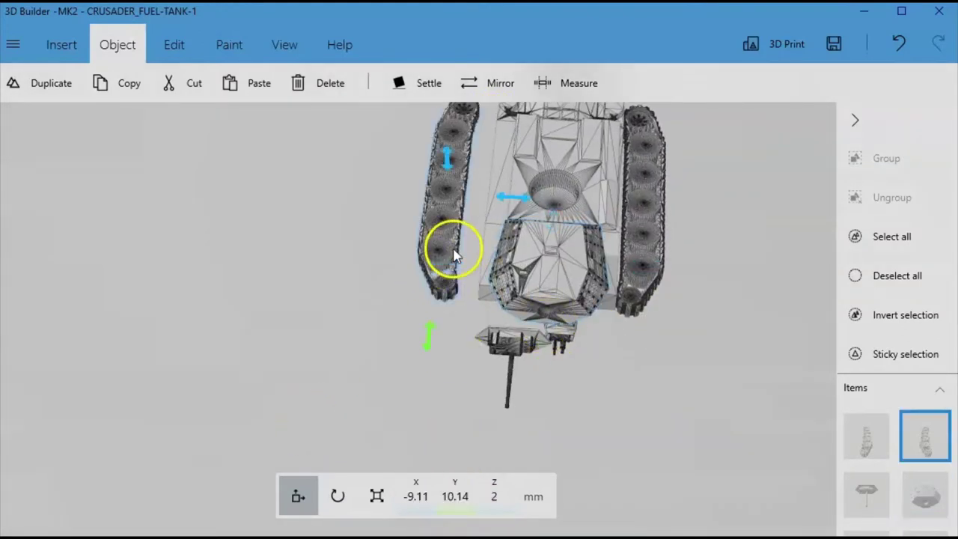
click(558, 271)
drag(460, 261, 325, 259)
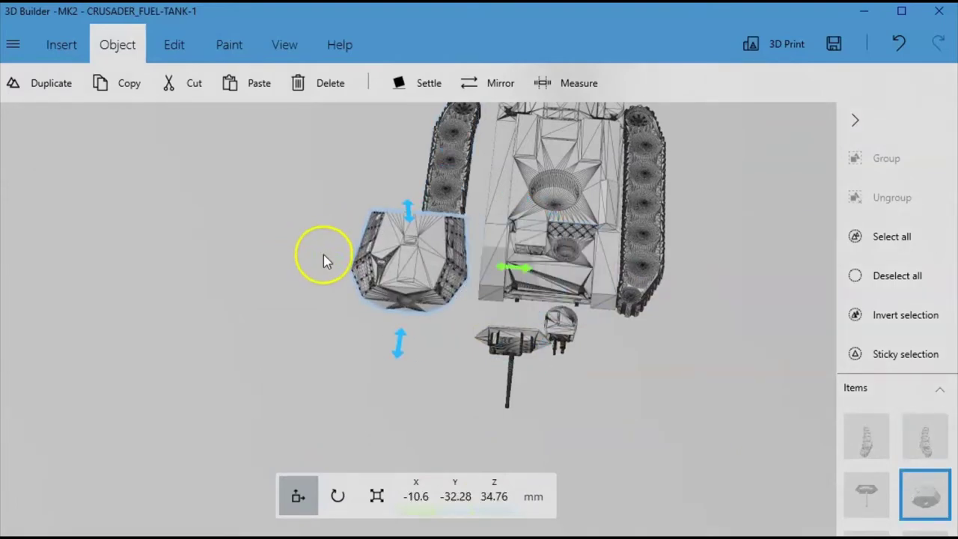
Settle the large turret onto the build plate and shift it slightly closer to the end of the track.
click(394, 84)
click(82, 56)
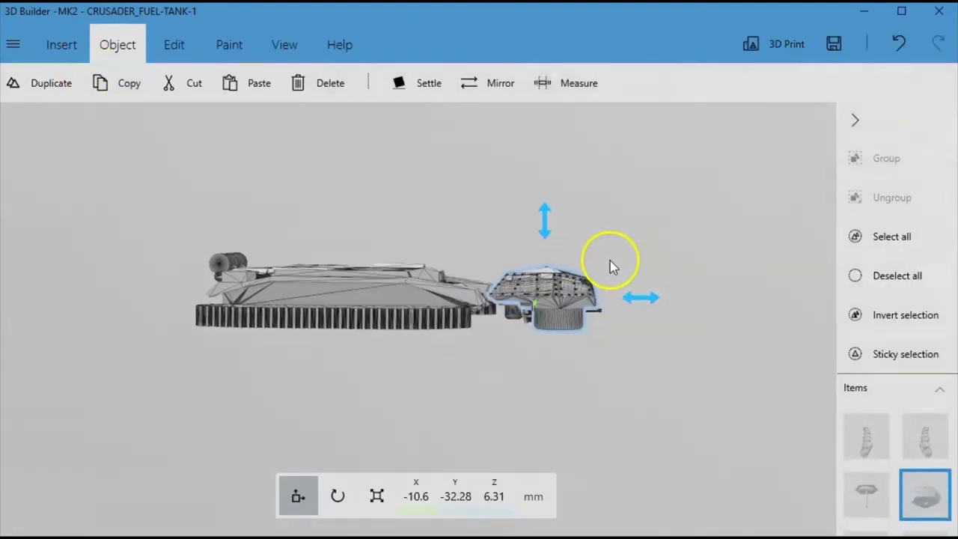
scroll(580, 330, up, 3)
scroll(581, 329, up, 2)
right_drag(551, 415, 437, 357)
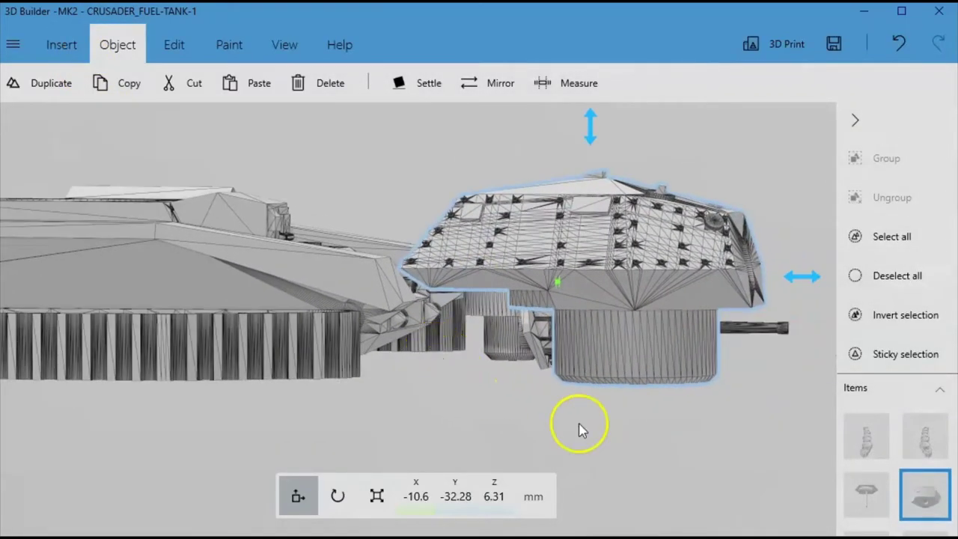
drag(665, 444, 300, 535)
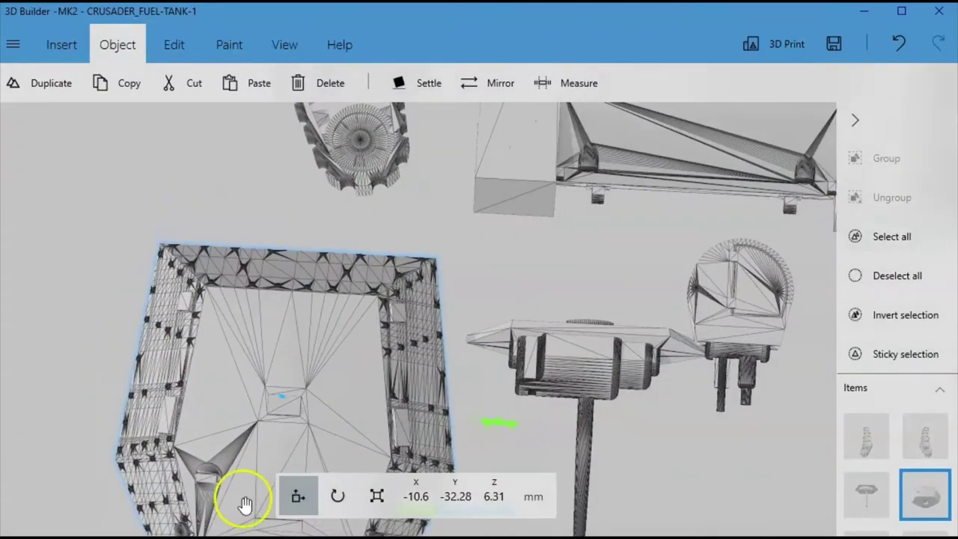
scroll(339, 368, down, 2)
middle_drag(417, 342, 396, 188)
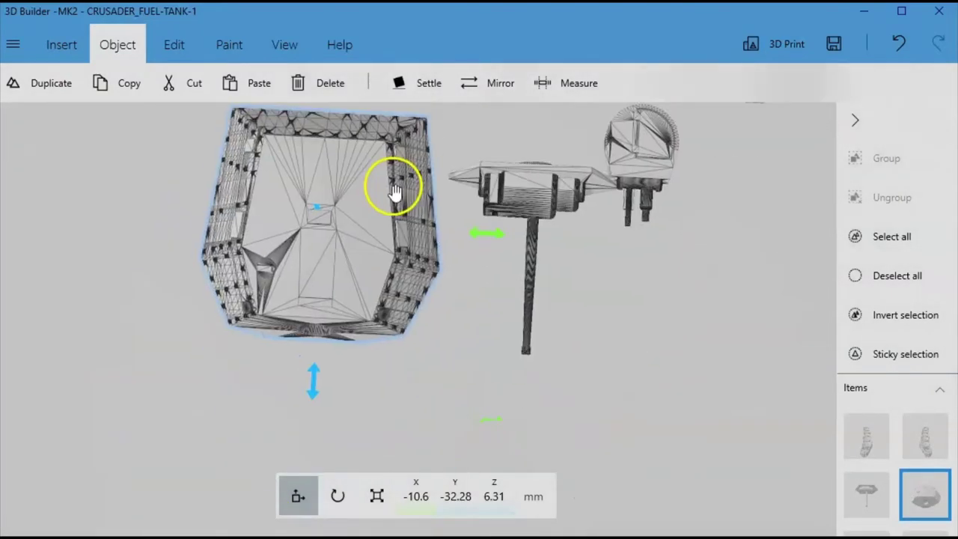
middle_drag(482, 374, 438, 447)
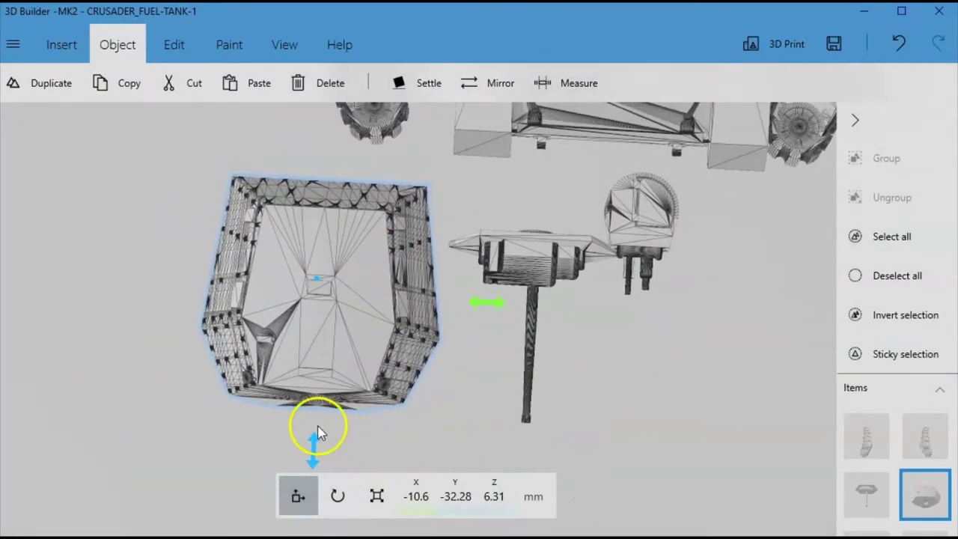
drag(311, 436, 312, 402)
Move the small turret sideways away from the main gun, and bring the main gun closer to the hull at Y -29.03 mm.
click(642, 196)
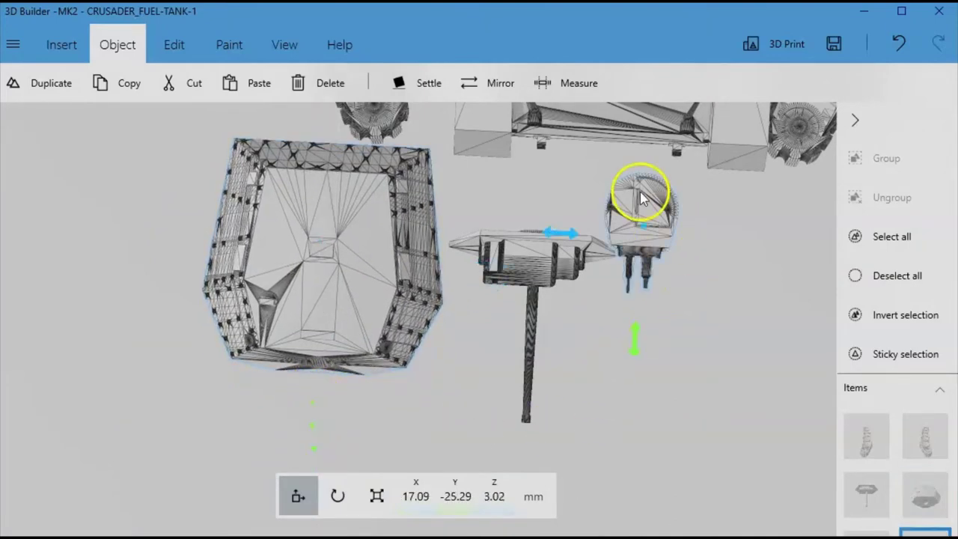
drag(556, 235, 635, 252)
click(549, 262)
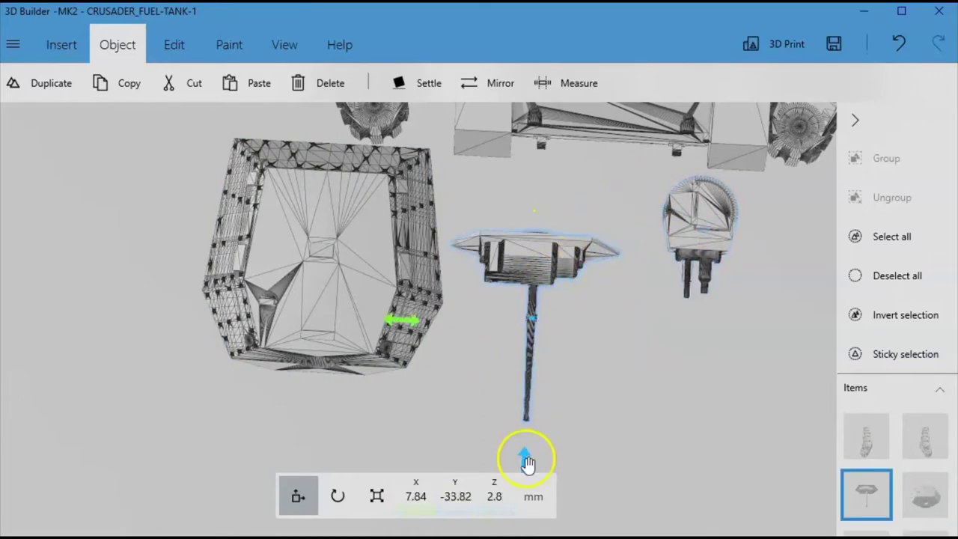
drag(527, 462, 521, 399)
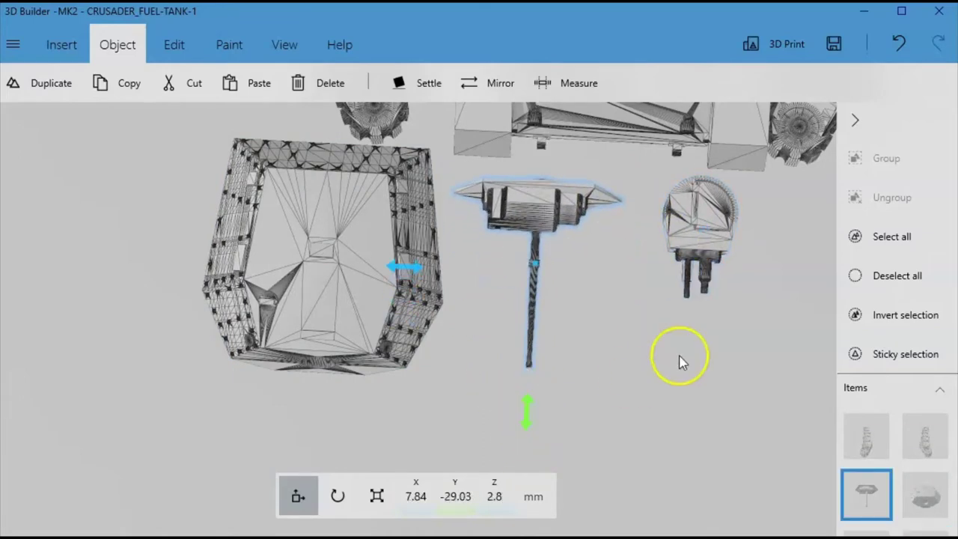
Select the main gun and both turrets and move them together in front of the hull, to X 11.61 mm and Y -31.1 mm.
scroll(716, 292, down, 5)
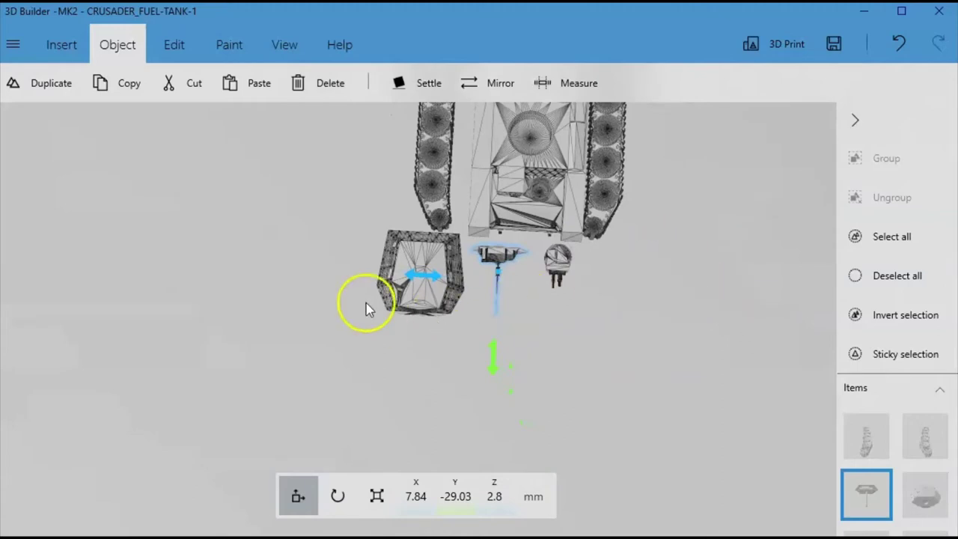
ctrl+click(391, 303)
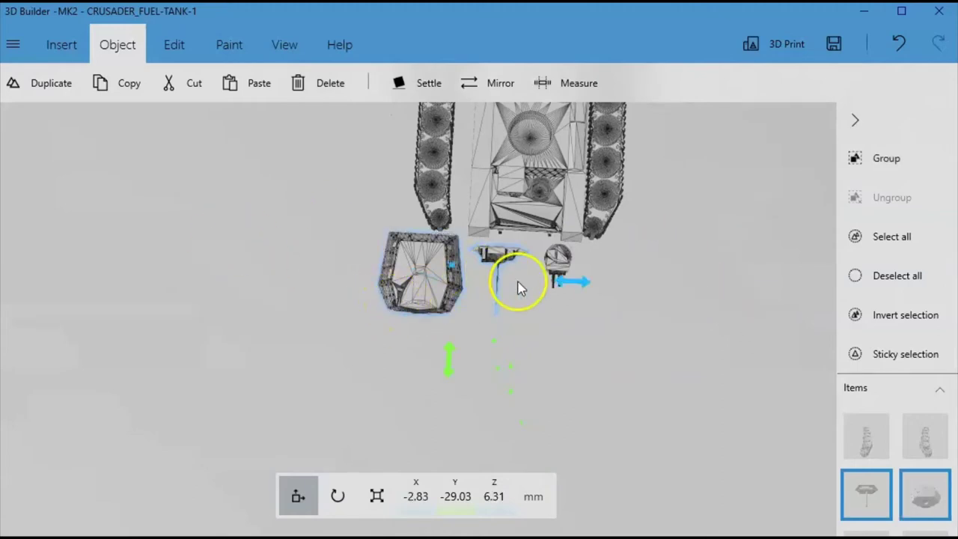
drag(554, 273, 664, 316)
drag(671, 352, 395, 385)
drag(455, 373, 441, 379)
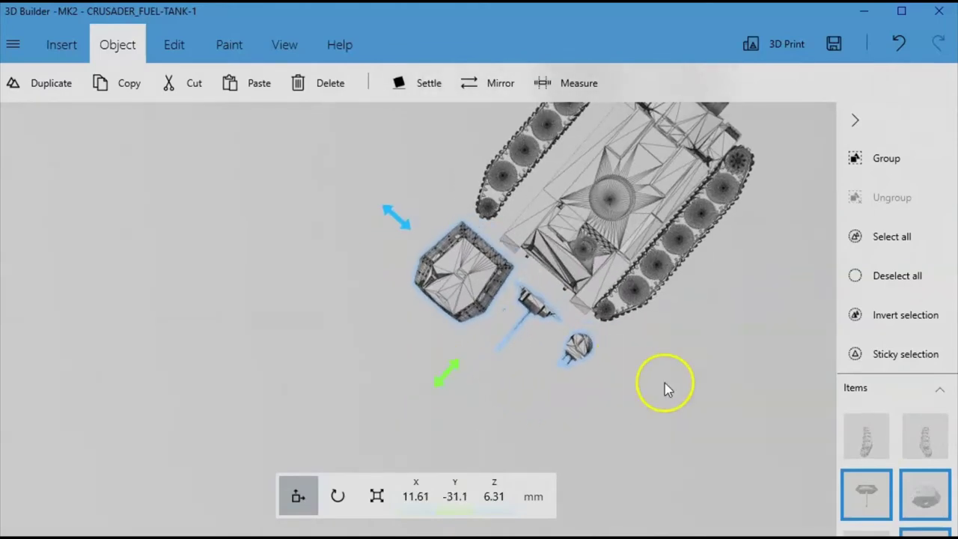
Examine the rear of the hull, its fuel tank and the separated tracks from close range.
drag(665, 383, 461, 303)
right_drag(694, 376, 523, 297)
drag(524, 302, 166, 289)
scroll(372, 294, up, 8)
right_drag(220, 254, 489, 494)
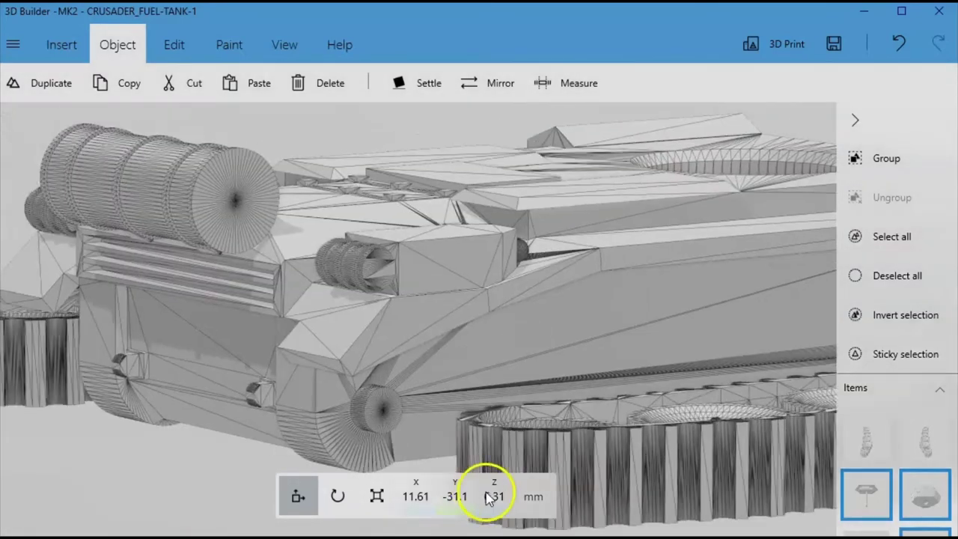
scroll(459, 318, down, 4)
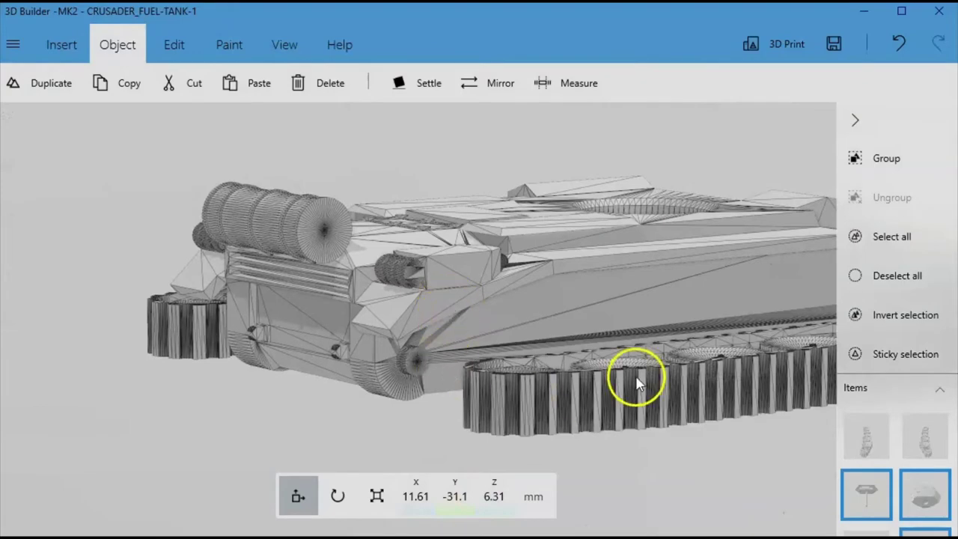
scroll(635, 379, down, 1)
Examine the underside of a track, from its road wheels to the round wheel at its end.
right_drag(579, 368, 315, 292)
drag(621, 404, 628, 158)
right_drag(562, 203, 676, 444)
scroll(477, 288, up, 4)
scroll(415, 345, up, 2)
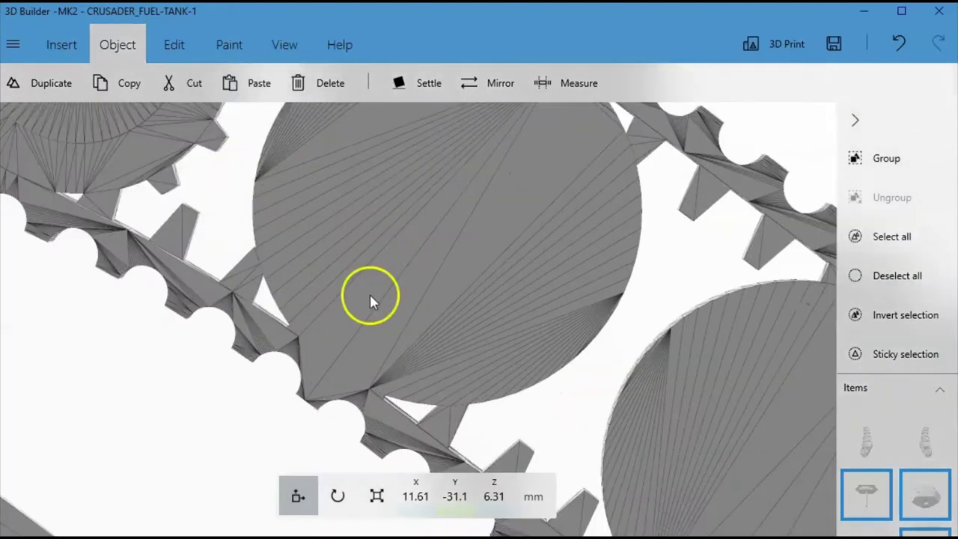
right_drag(417, 349, 484, 398)
scroll(483, 398, up, 2)
scroll(449, 387, down, 1)
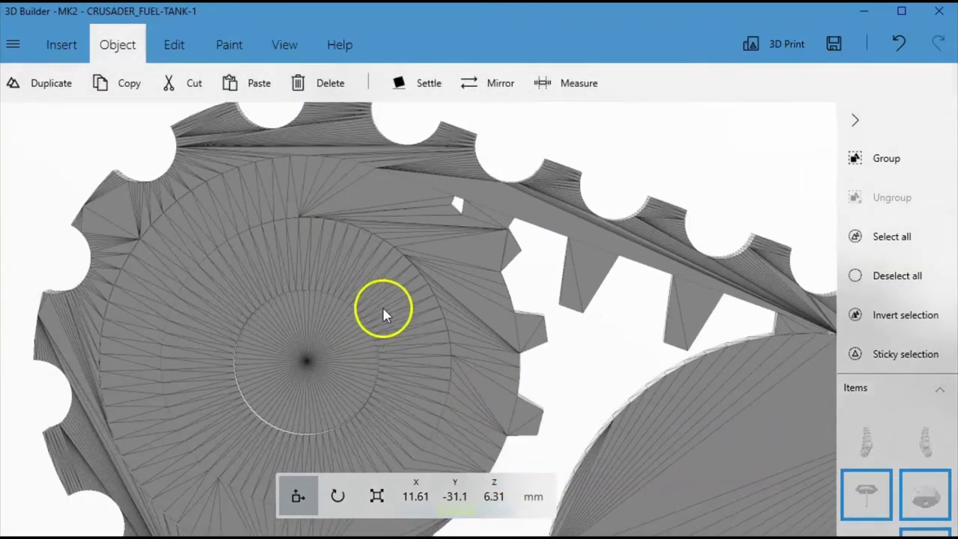
drag(387, 307, 416, 278)
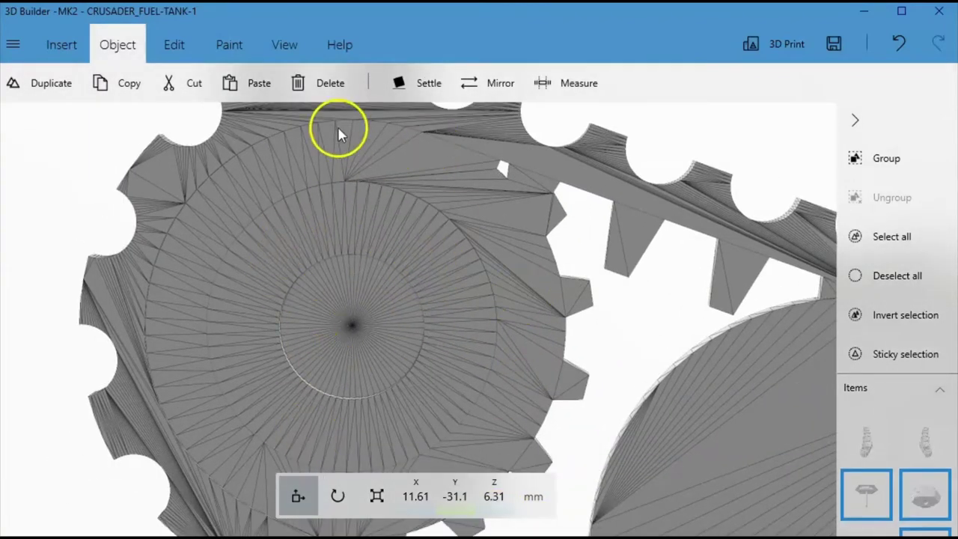
Insert a cylinder into the scene.
click(179, 43)
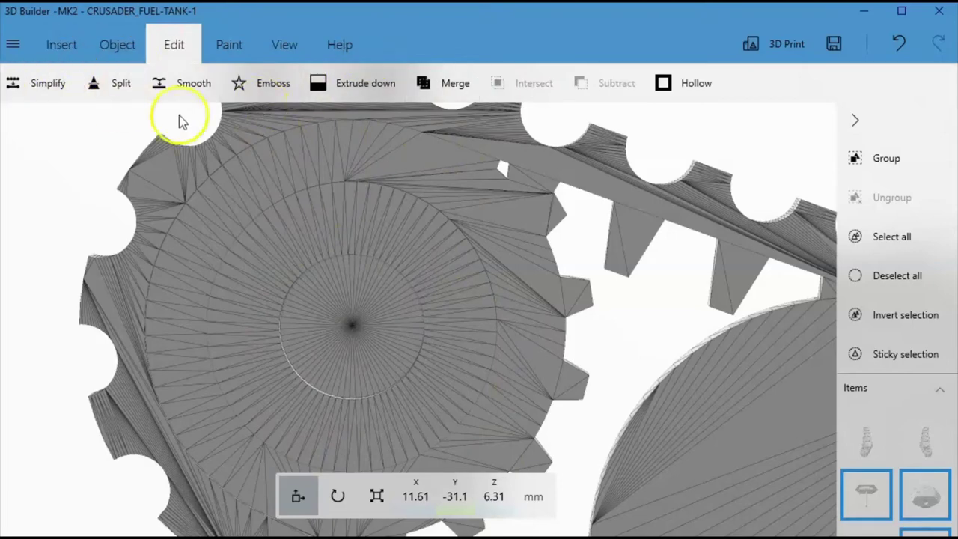
click(117, 44)
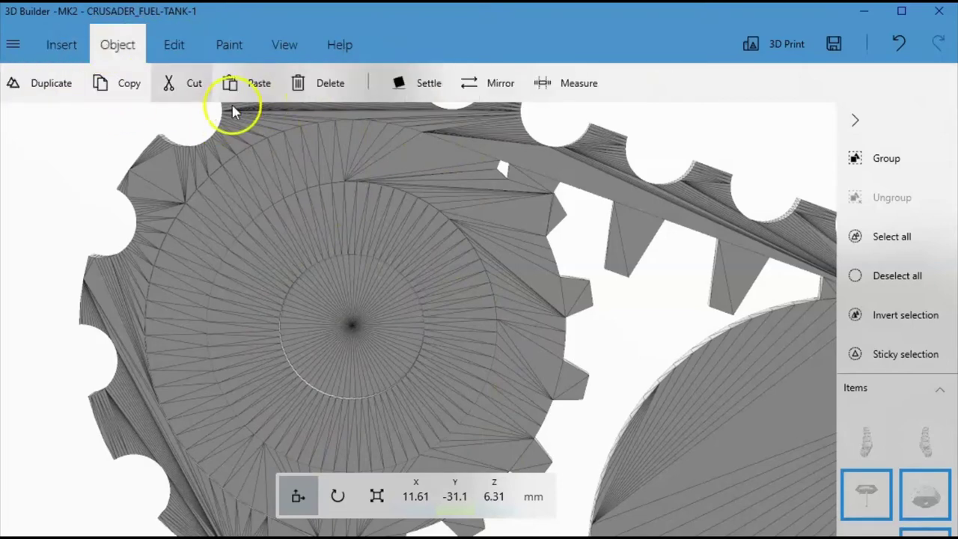
click(43, 45)
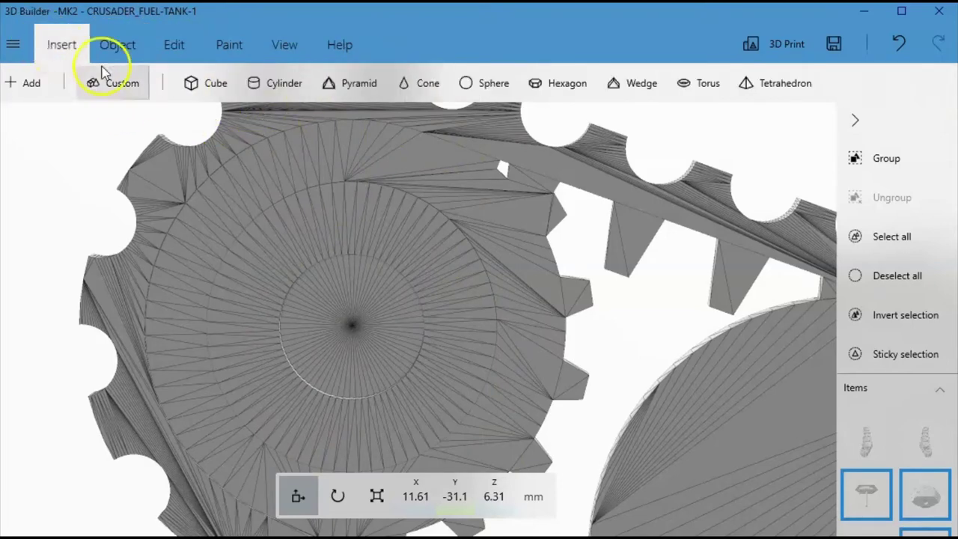
click(274, 84)
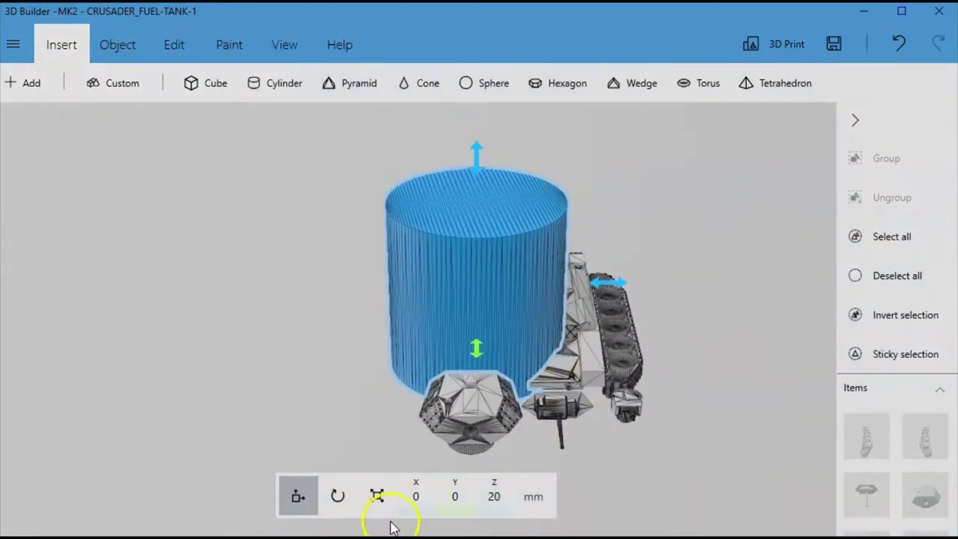
With proportions unlocked, set the cylinder's X and Y sizes to 0.4 mm to make a thin rod.
click(376, 496)
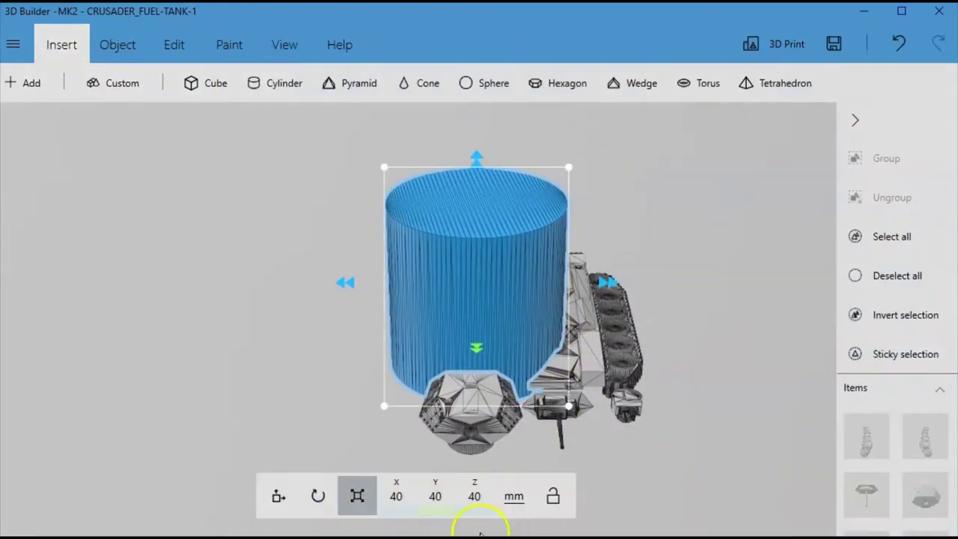
click(551, 497)
click(545, 506)
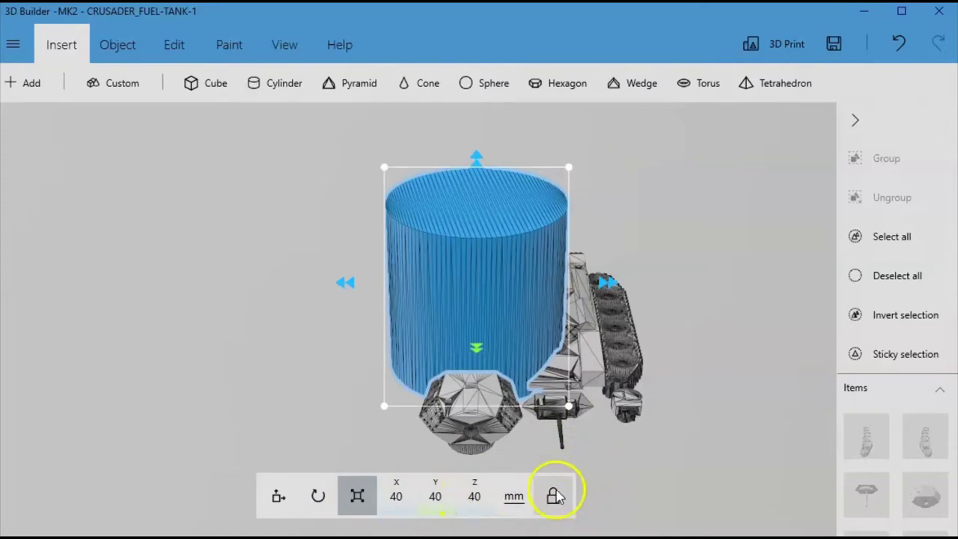
click(397, 498)
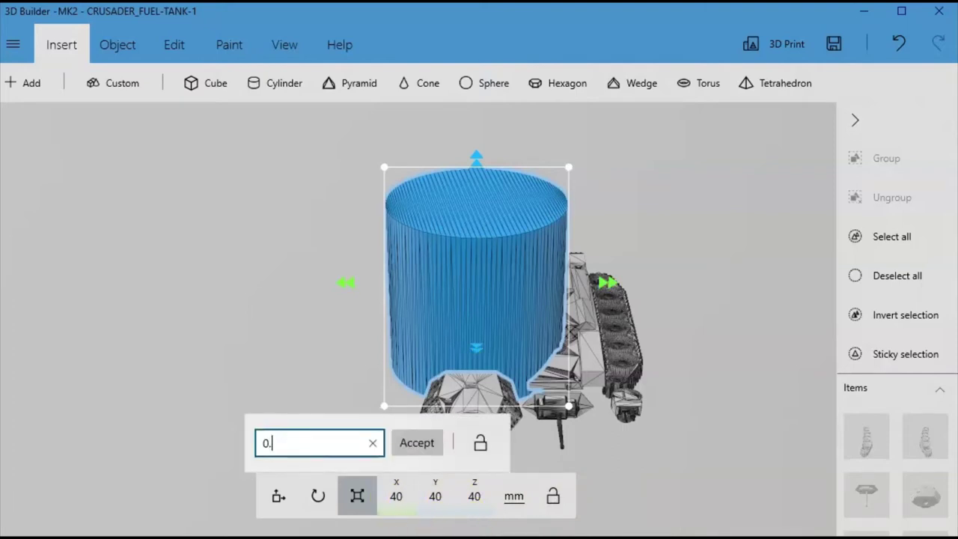
text(0.4)
key(Return)
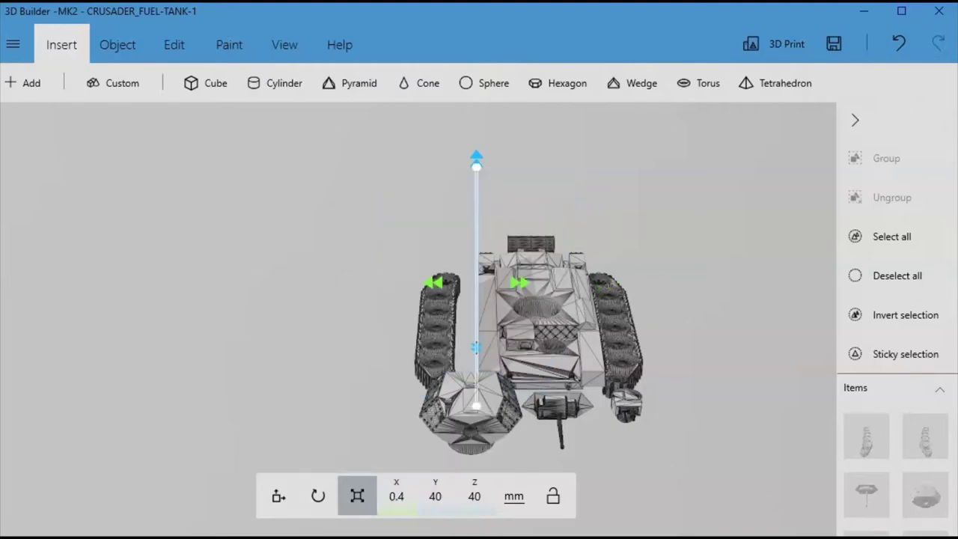
click(437, 498)
click(484, 513)
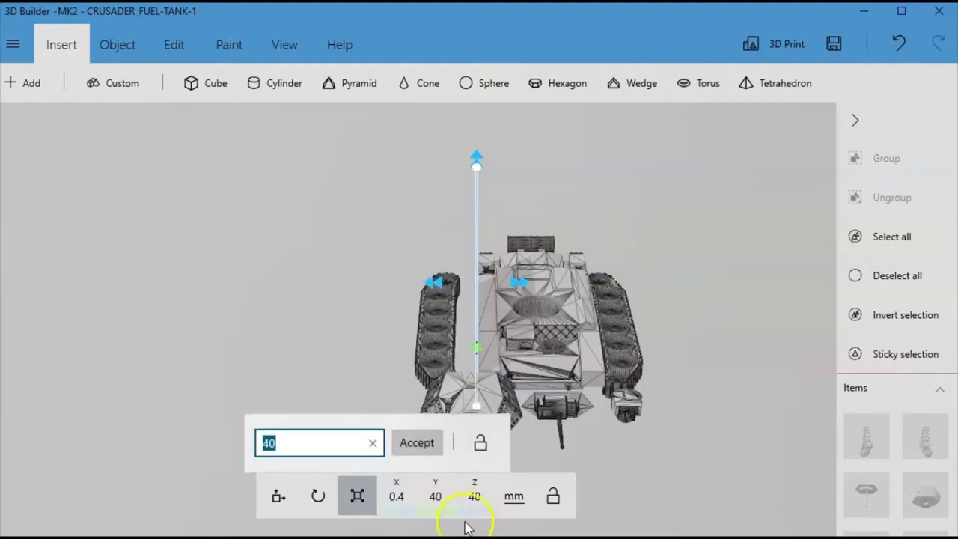
text(0.4)
key(Return)
click(466, 372)
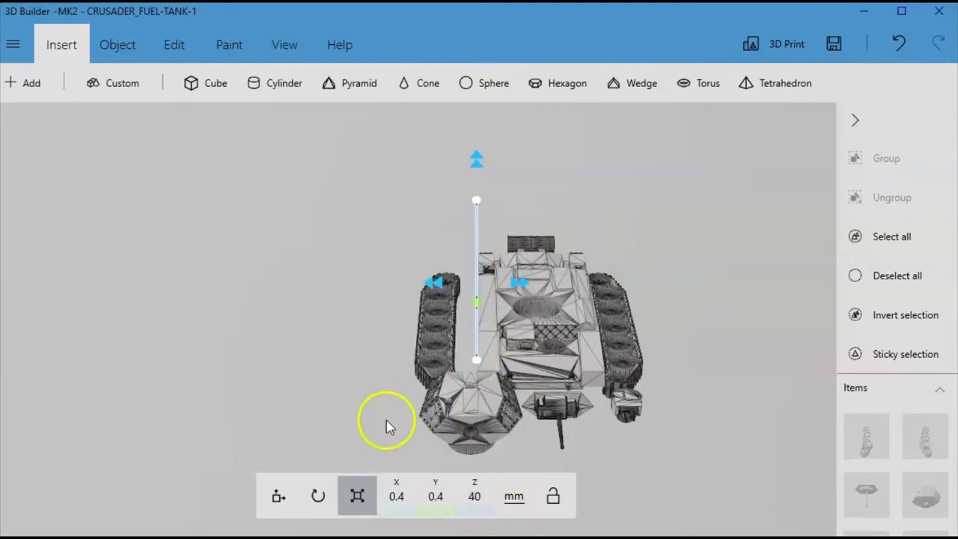
Move the thin cylinder onto the underside of the round wheel at the track's end, to about X -6.97, Y -13.62 mm.
click(287, 492)
drag(299, 345, 530, 121)
scroll(478, 277, up, 10)
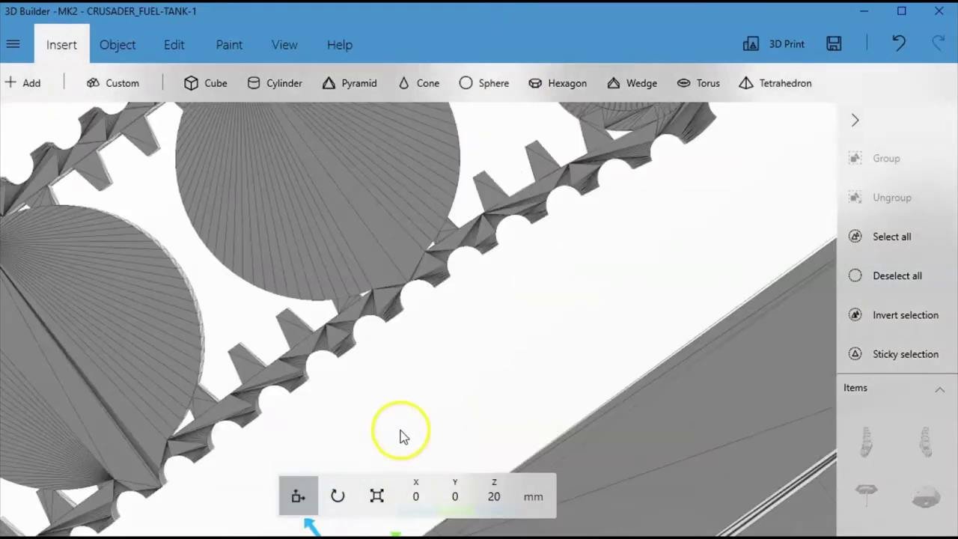
scroll(400, 436, down, 5)
drag(289, 434, 520, 103)
drag(297, 445, 469, 81)
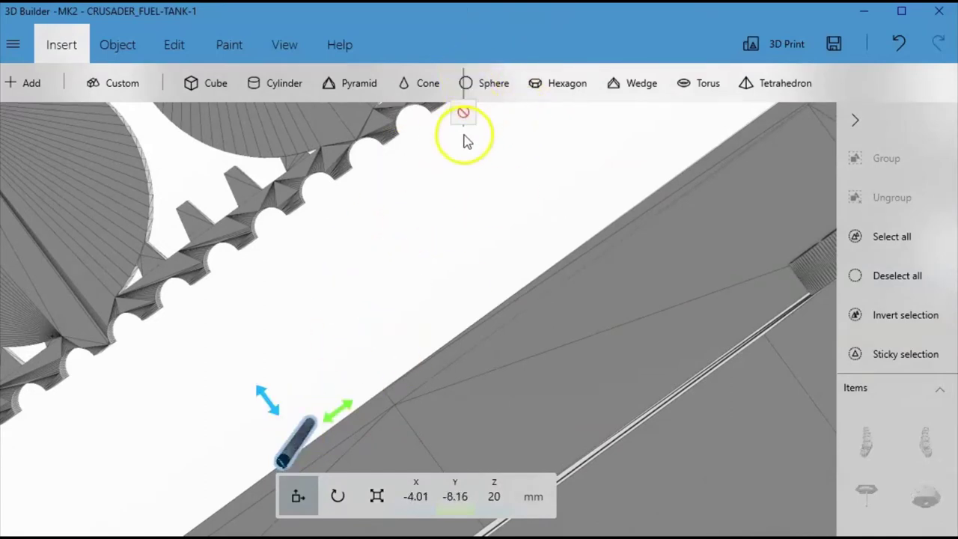
drag(464, 140, 473, 203)
drag(296, 445, 480, 121)
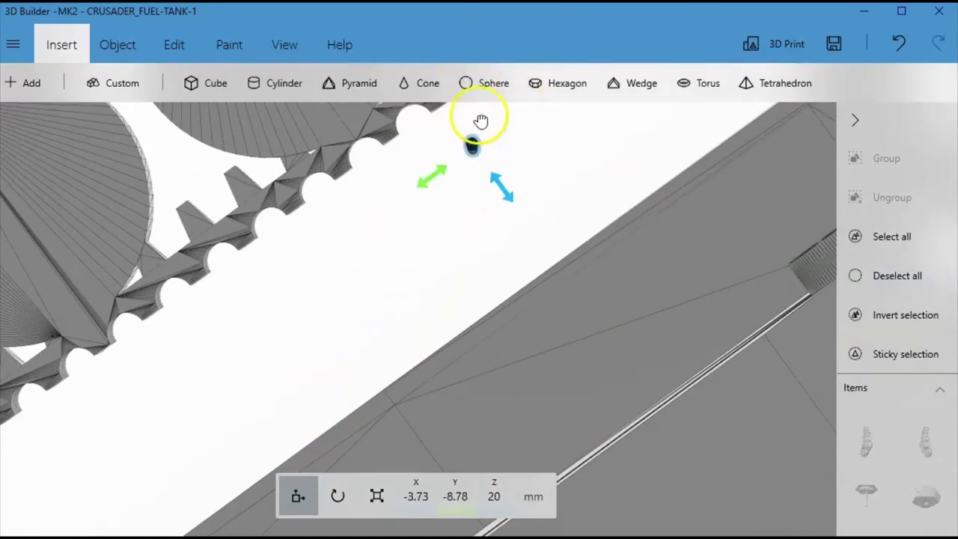
scroll(413, 419, down, 5)
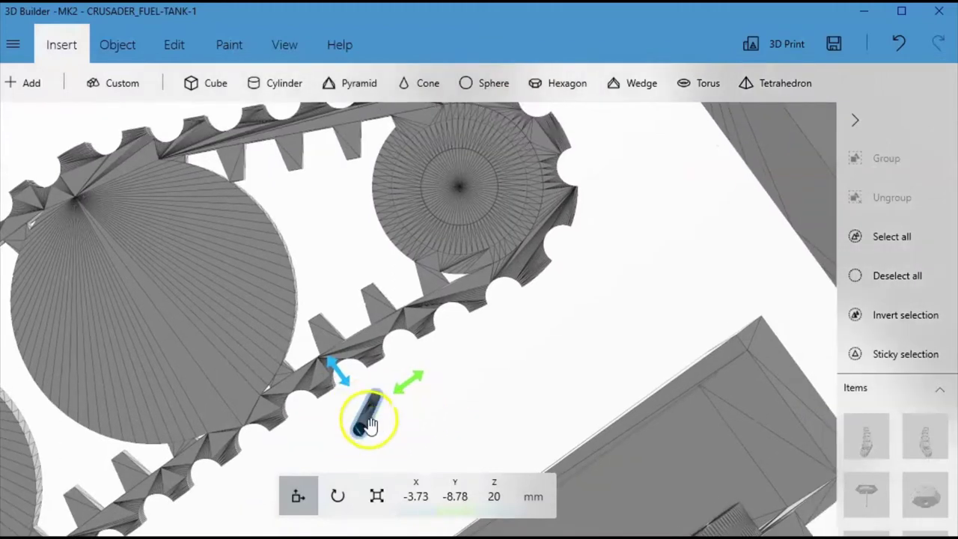
drag(366, 413, 446, 197)
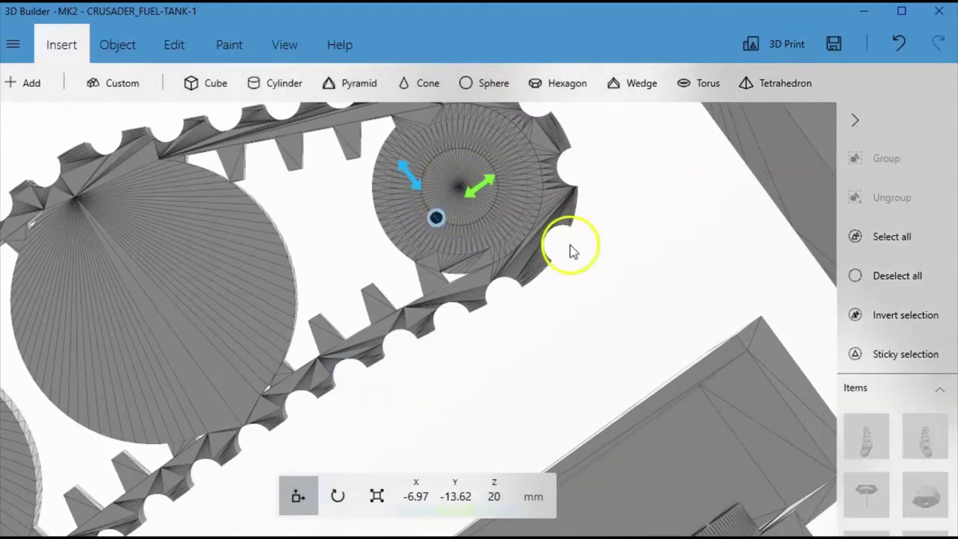
Shorten the cylinder to a height of about 1.9 mm so it forms a small peg at the wheel's hub.
drag(619, 267, 611, 404)
right_drag(562, 320, 511, 103)
scroll(512, 201, down, 3)
scroll(512, 201, down, 5)
click(377, 496)
scroll(547, 349, up, 3)
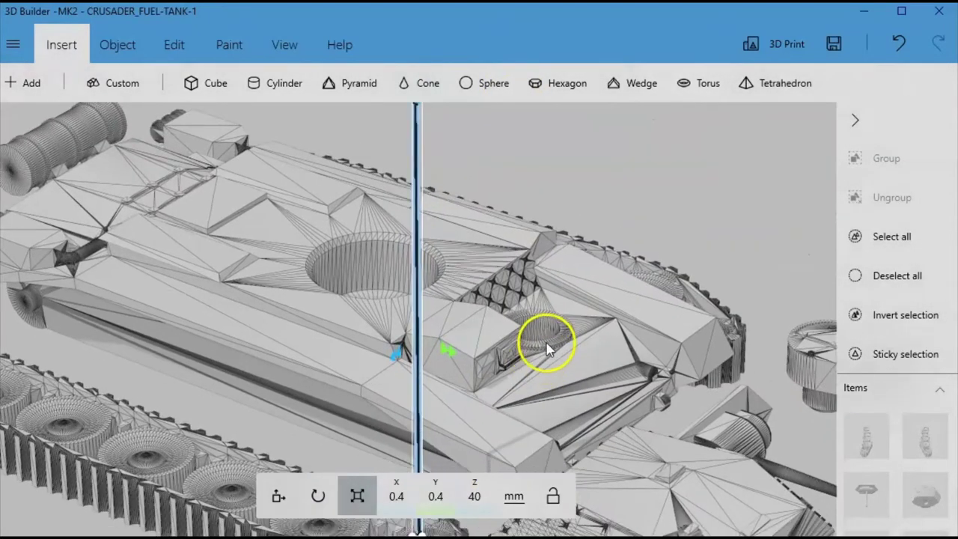
scroll(493, 161, down, 3)
drag(442, 135, 453, 442)
right_drag(521, 389, 515, 296)
drag(517, 439, 503, 177)
scroll(452, 305, up, 3)
scroll(410, 362, up, 8)
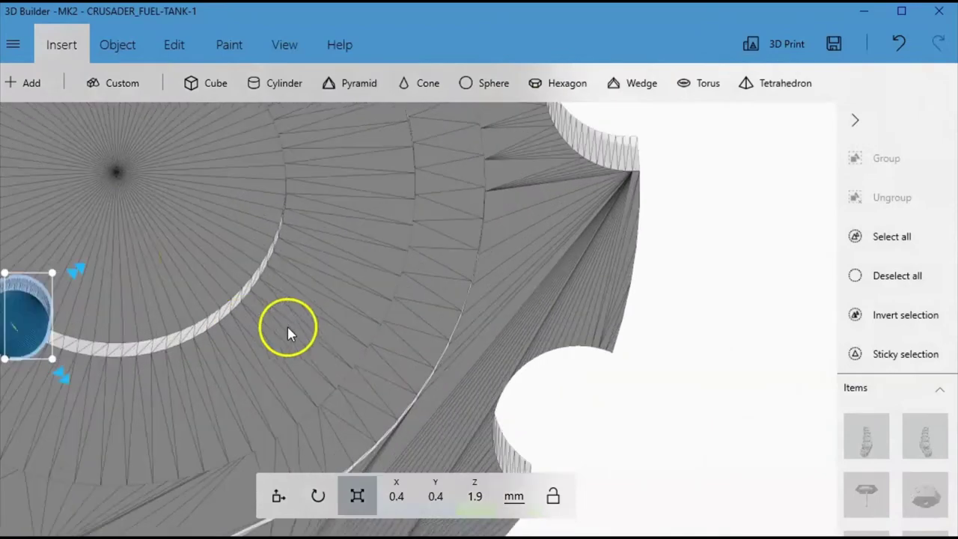
right_drag(125, 254, 470, 317)
scroll(467, 147, up, 3)
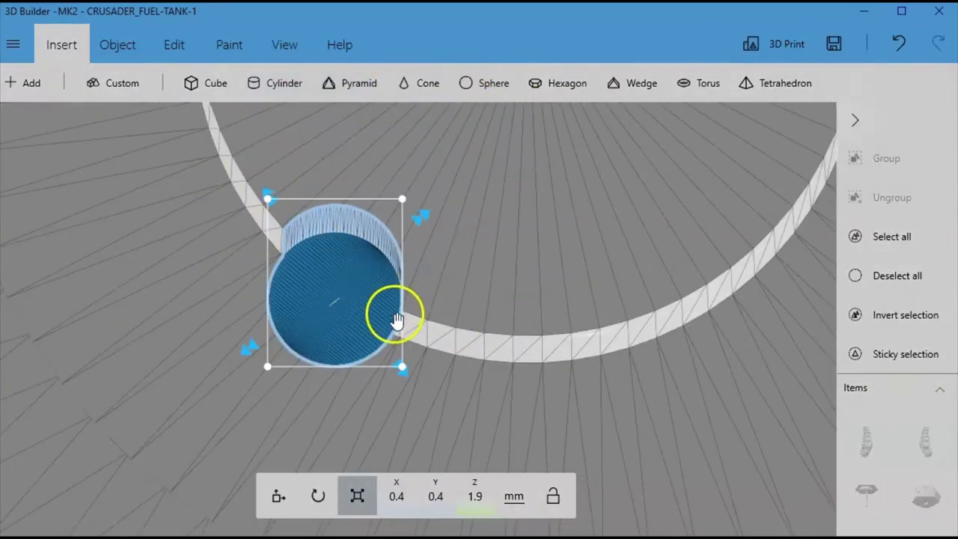
Duplicate the small cylinder and move the copy to another point on the hub's rim, at about X -6.7, Y -15.4 mm.
scroll(397, 320, down, 2)
scroll(522, 239, down, 6)
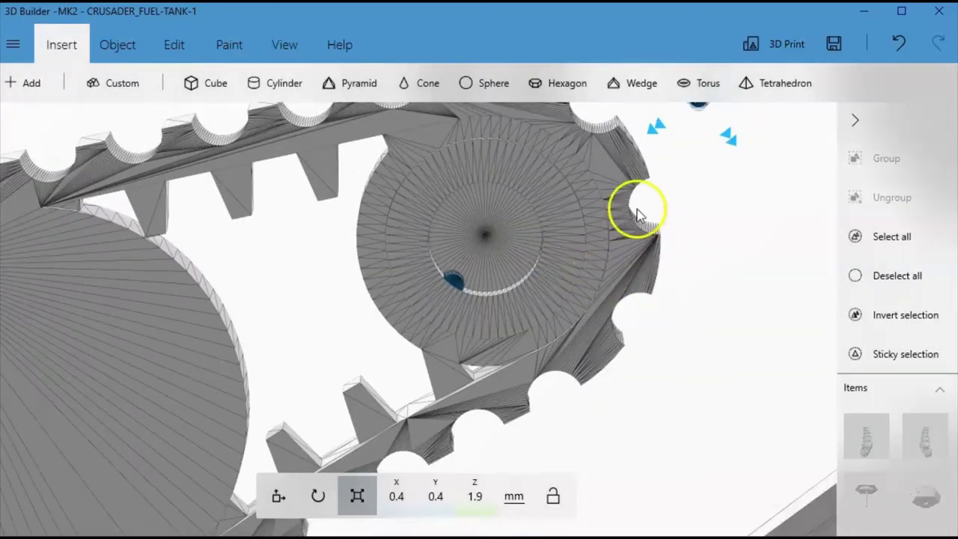
right_drag(698, 285, 675, 348)
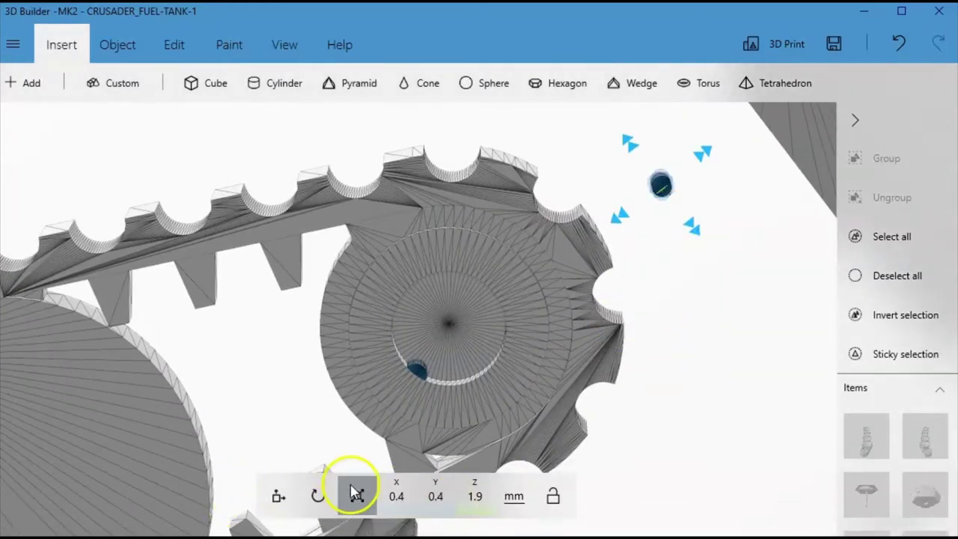
click(279, 495)
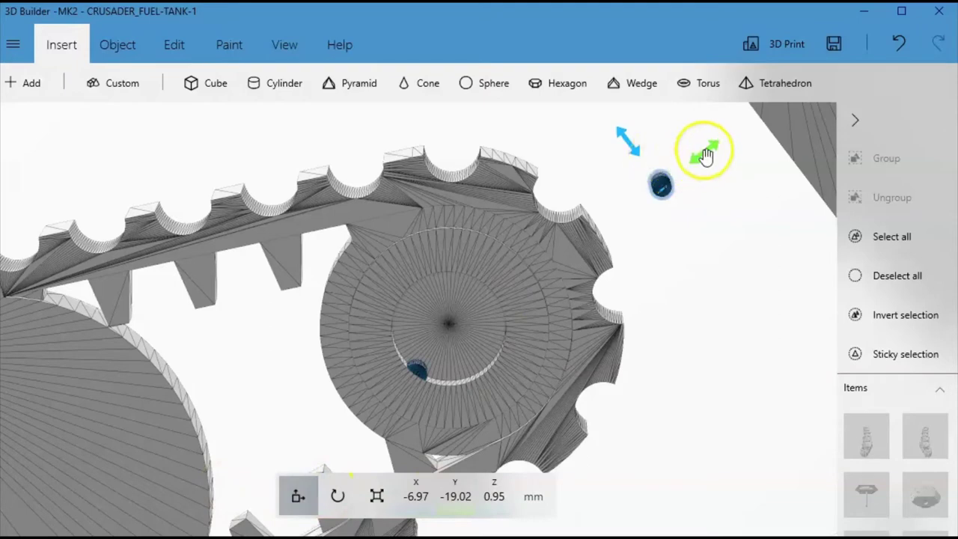
drag(706, 145, 560, 310)
drag(466, 270, 476, 281)
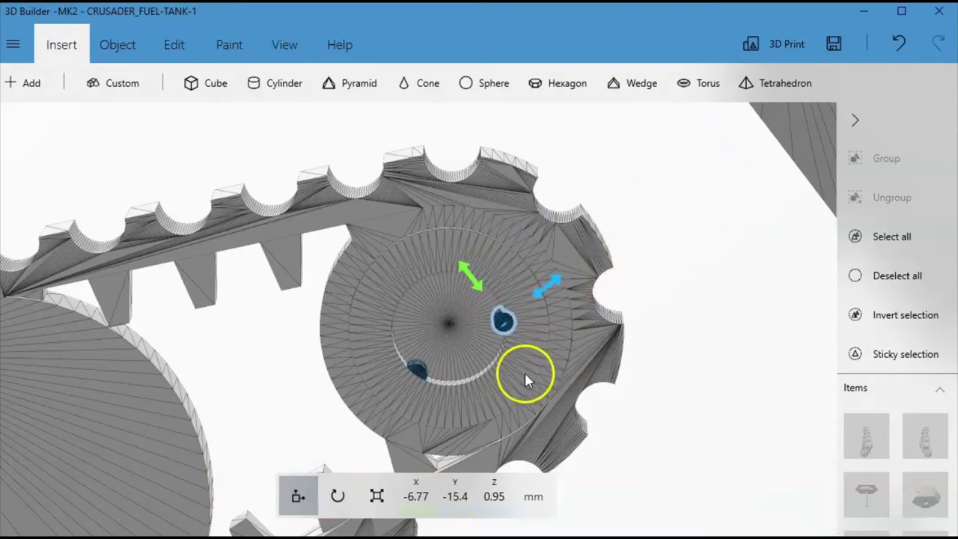
scroll(524, 372, up, 5)
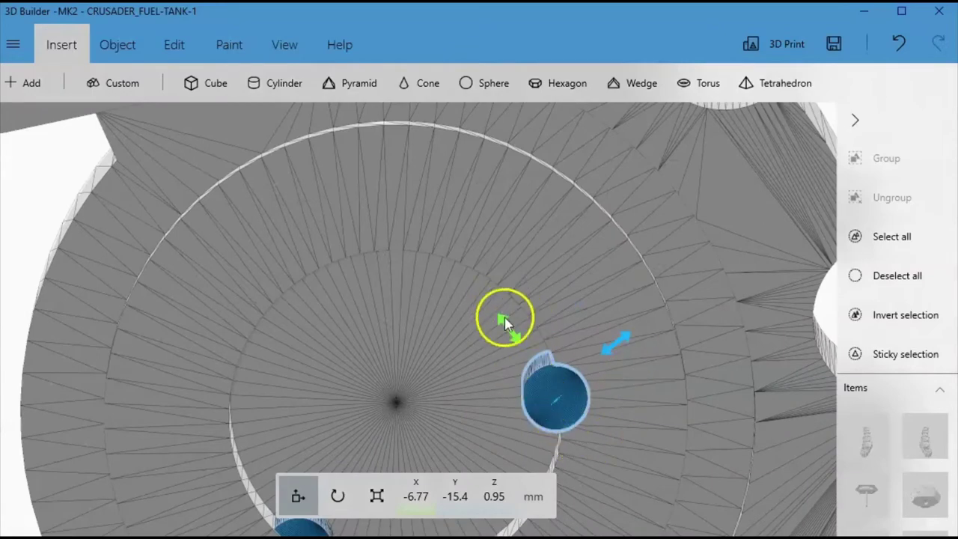
drag(508, 327, 517, 335)
Make a third copy of the small cylinder and place it on the hub's rim at about X -8.23, Y -14.67 mm.
scroll(560, 280, down, 5)
drag(559, 284, 562, 285)
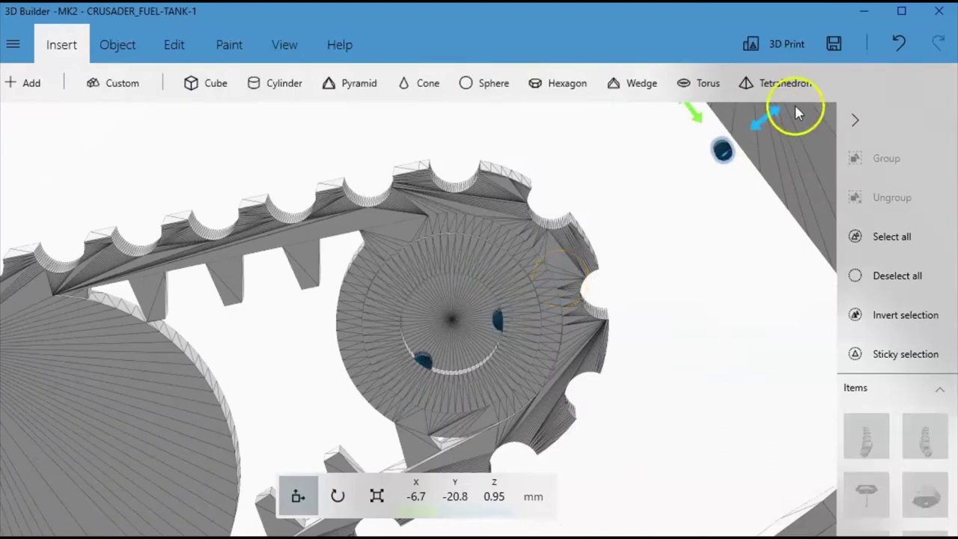
drag(769, 119, 420, 223)
drag(450, 310, 395, 234)
drag(472, 250, 480, 233)
scroll(470, 281, up, 3)
scroll(465, 280, up, 3)
right_drag(389, 279, 662, 291)
drag(318, 191, 306, 167)
Examine the three small cylinders around the wheel's hub from an oblique underside view.
scroll(490, 287, down, 5)
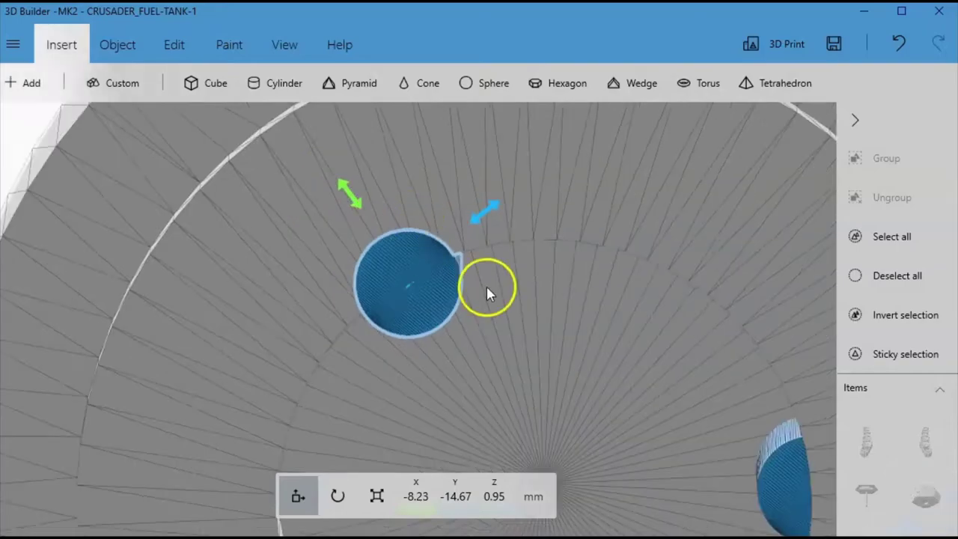
scroll(492, 326, down, 3)
right_drag(666, 321, 610, 359)
right_drag(472, 284, 499, 145)
scroll(561, 304, down, 5)
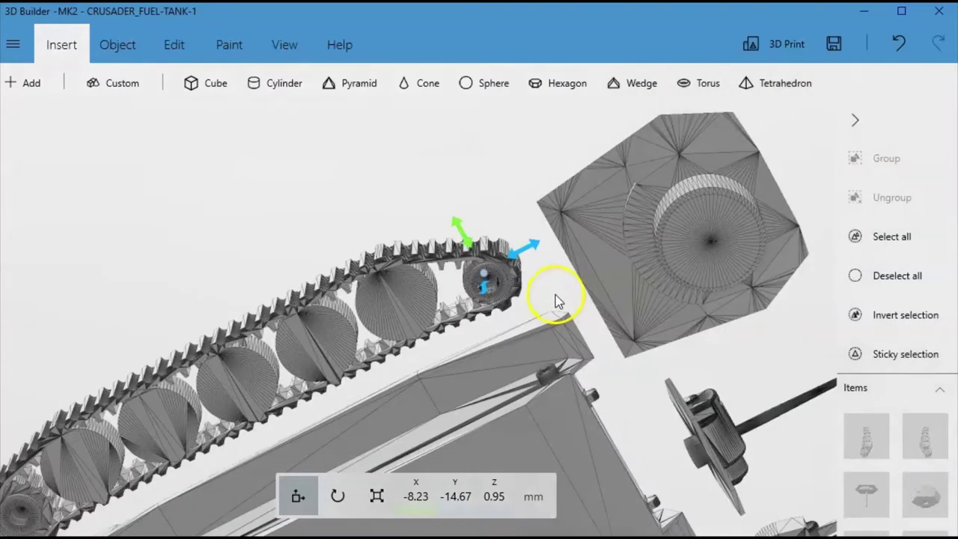
drag(519, 276, 529, 310)
scroll(528, 310, up, 8)
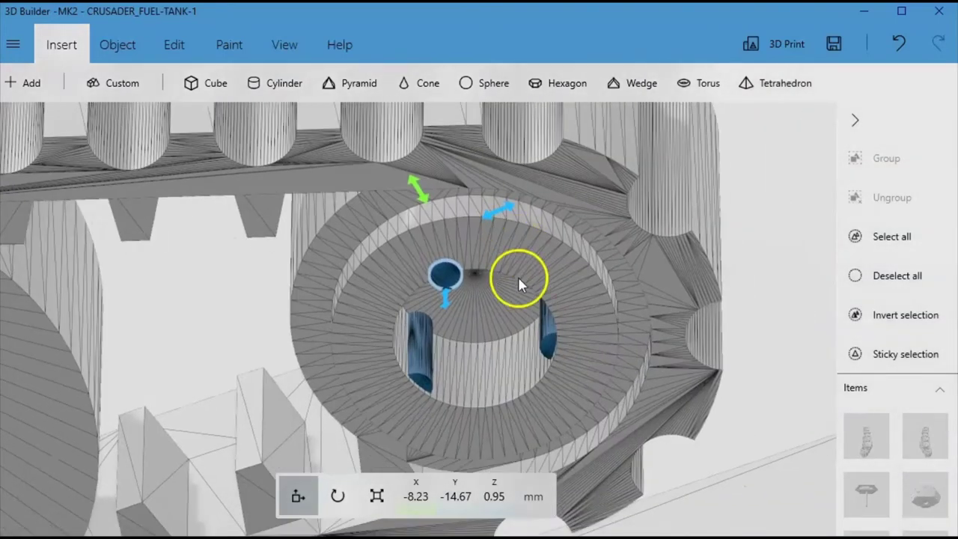
right_drag(518, 277, 566, 338)
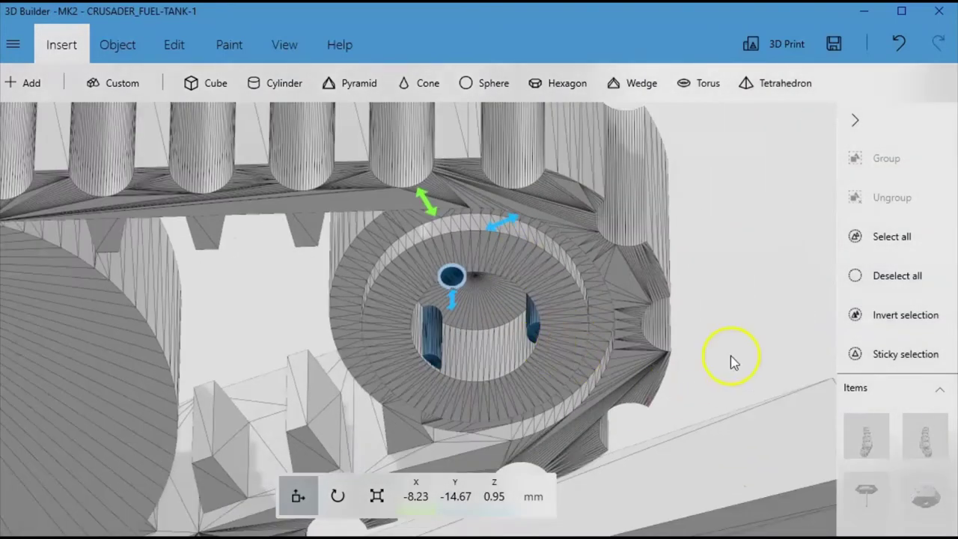
Try to select the three small cylinders around the wheel's hub together.
ctrl+click(437, 337)
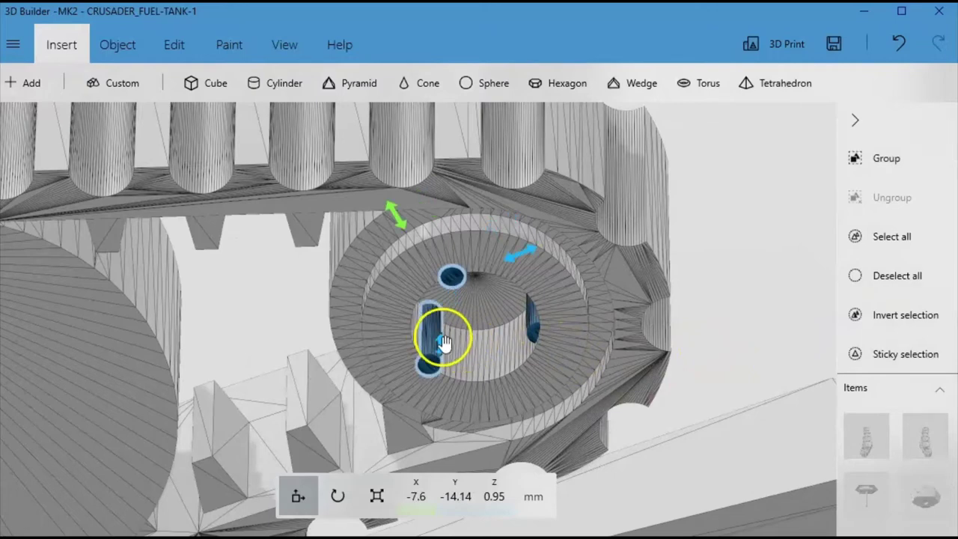
ctrl+click(529, 334)
click(531, 335)
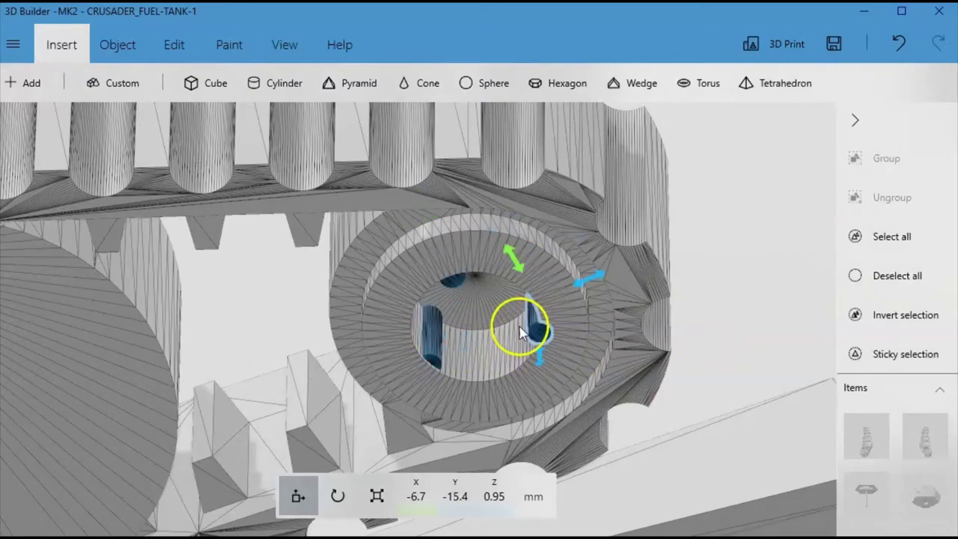
click(125, 48)
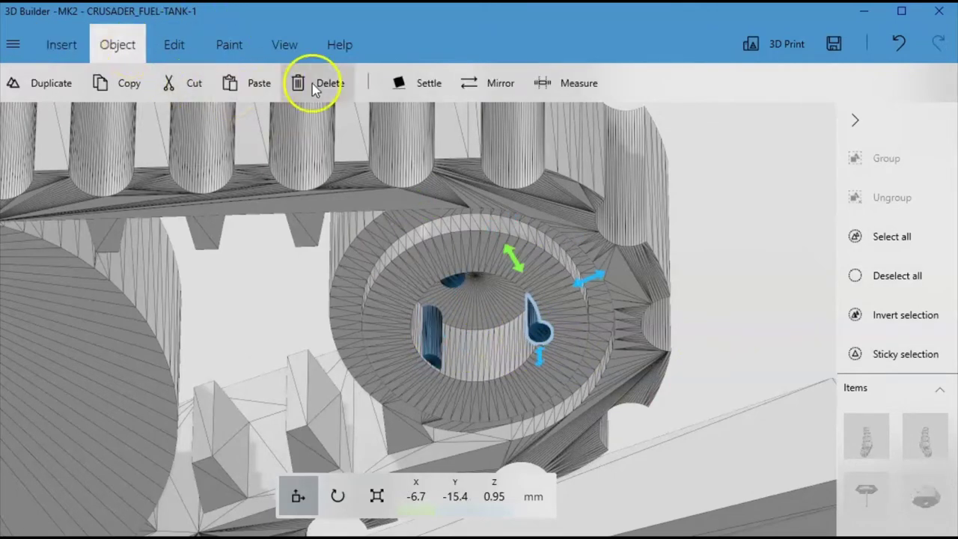
click(401, 84)
click(77, 58)
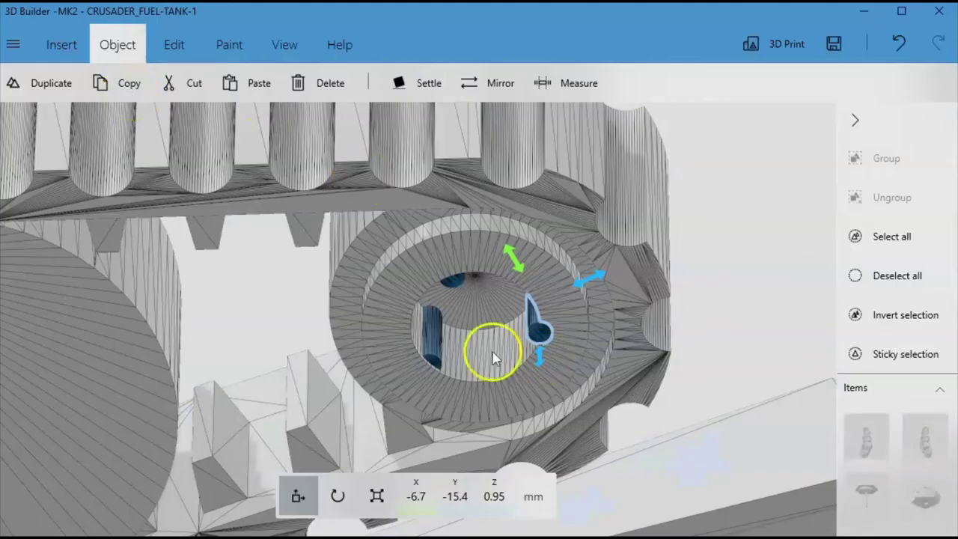
Select the hub's small cylinders individually to check how each one sits against the wheel.
click(429, 329)
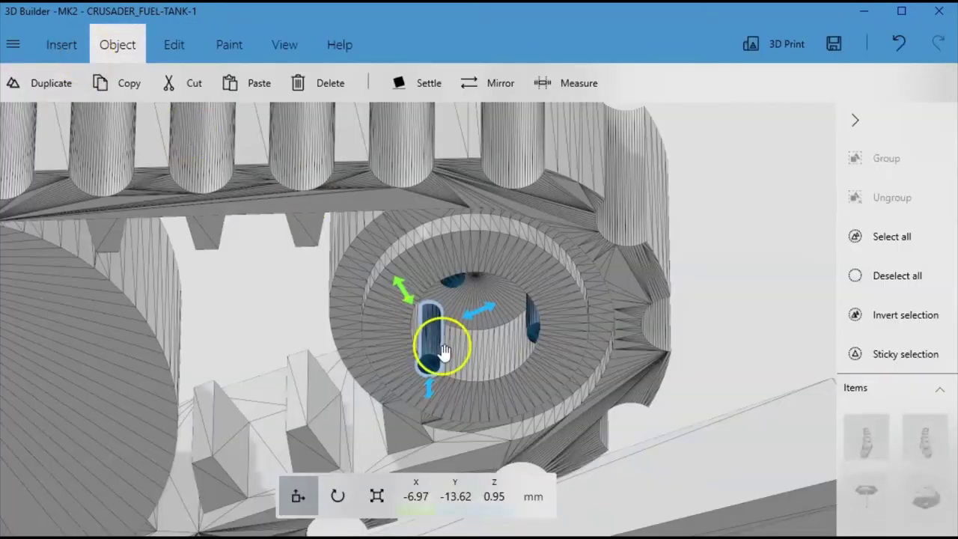
click(450, 280)
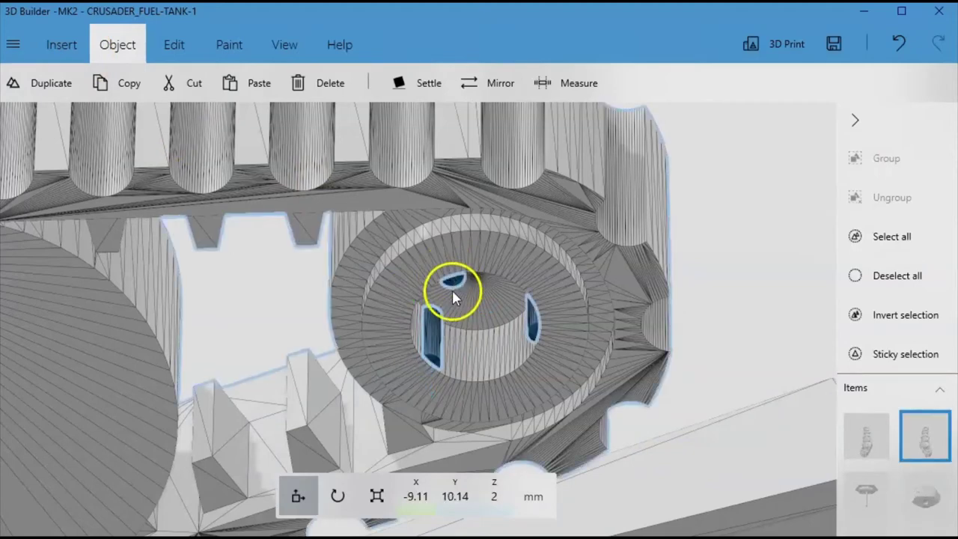
click(455, 288)
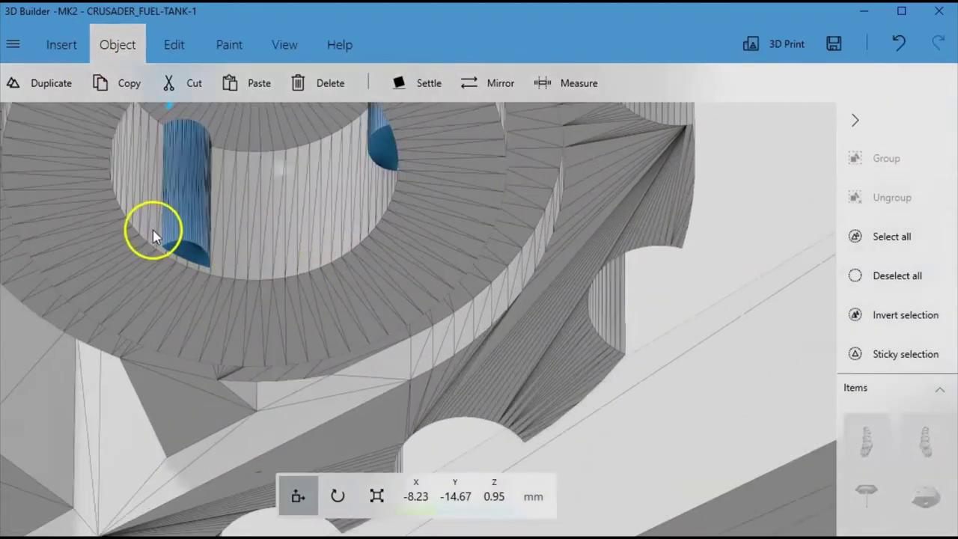
click(193, 226)
drag(192, 227, 186, 142)
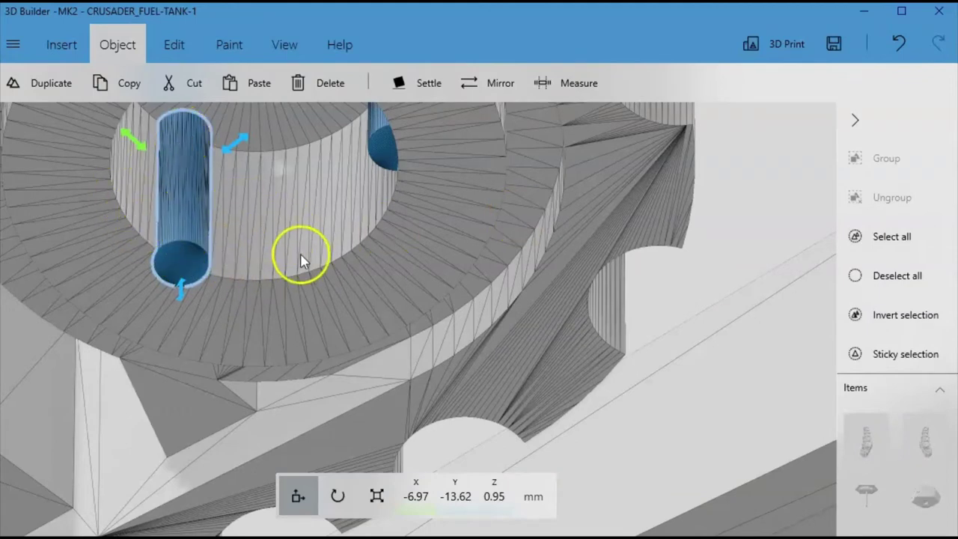
Examine the track's underside around the small cylinders and along its row of road wheels.
scroll(260, 221, down, 4)
drag(638, 192, 682, 78)
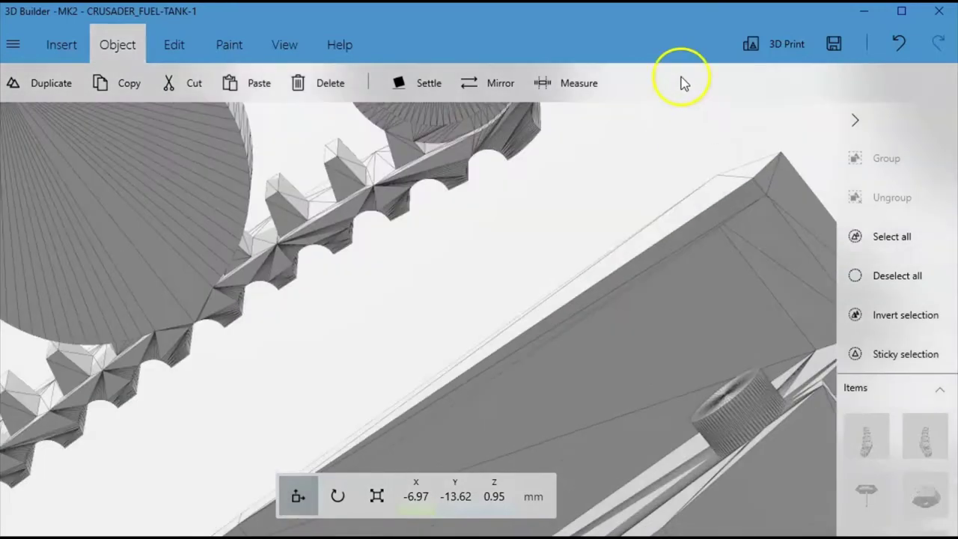
right_drag(535, 198, 511, 443)
scroll(372, 123, up, 4)
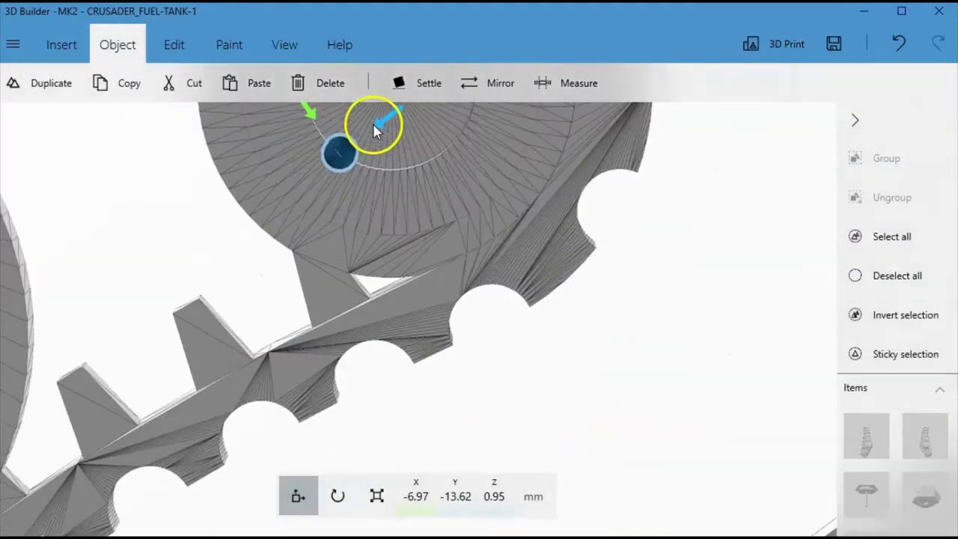
drag(372, 124, 685, 258)
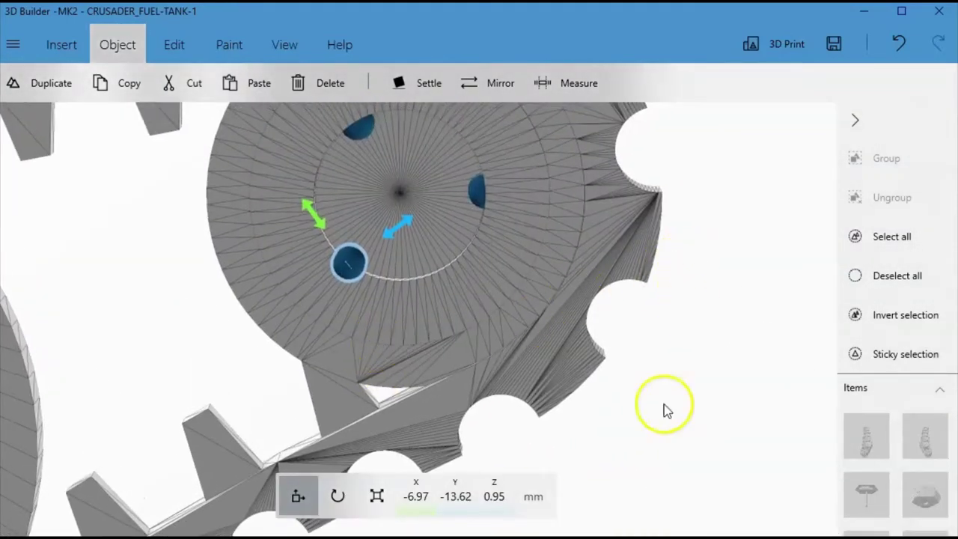
scroll(513, 342, down, 10)
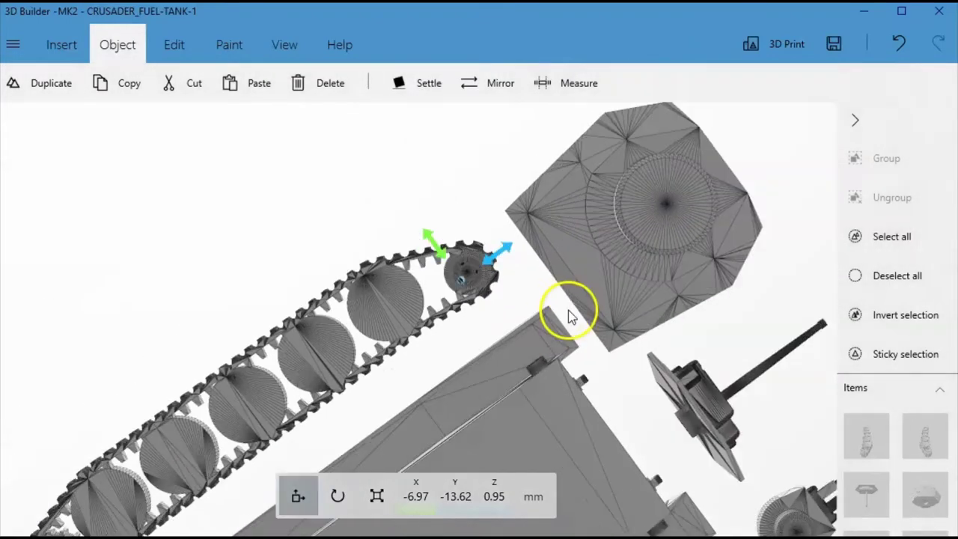
right_drag(393, 275, 578, 187)
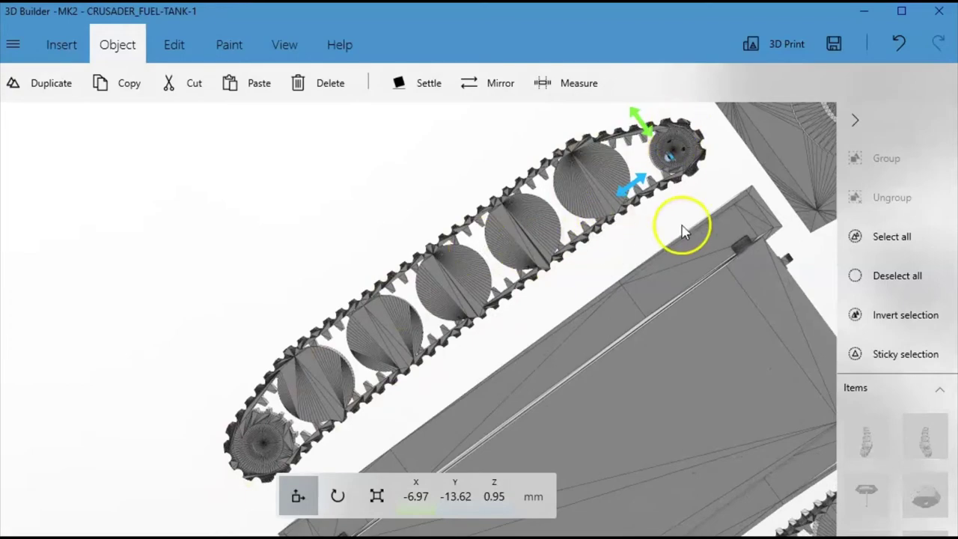
right_drag(700, 221, 500, 197)
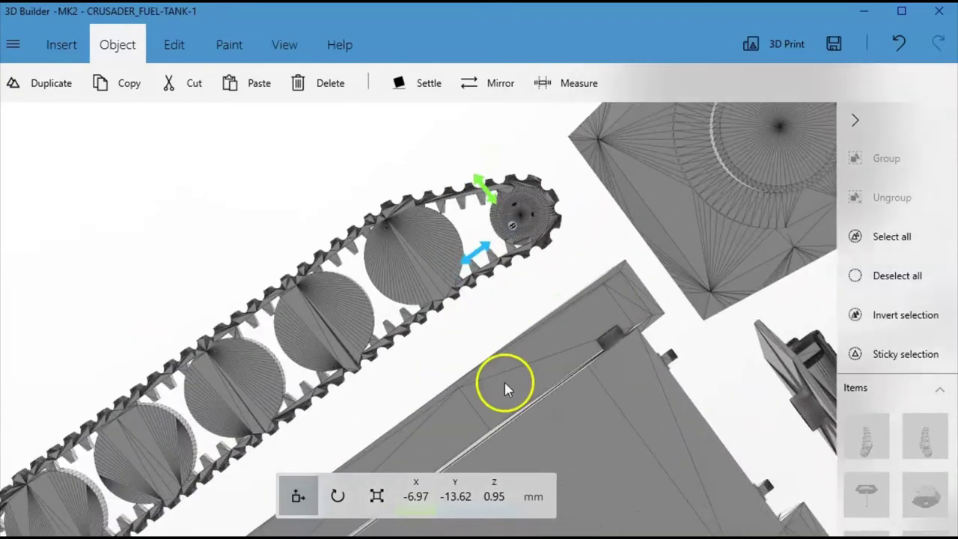
Select the three small cylinders around the end wheel's hub and group them.
scroll(607, 286, up, 8)
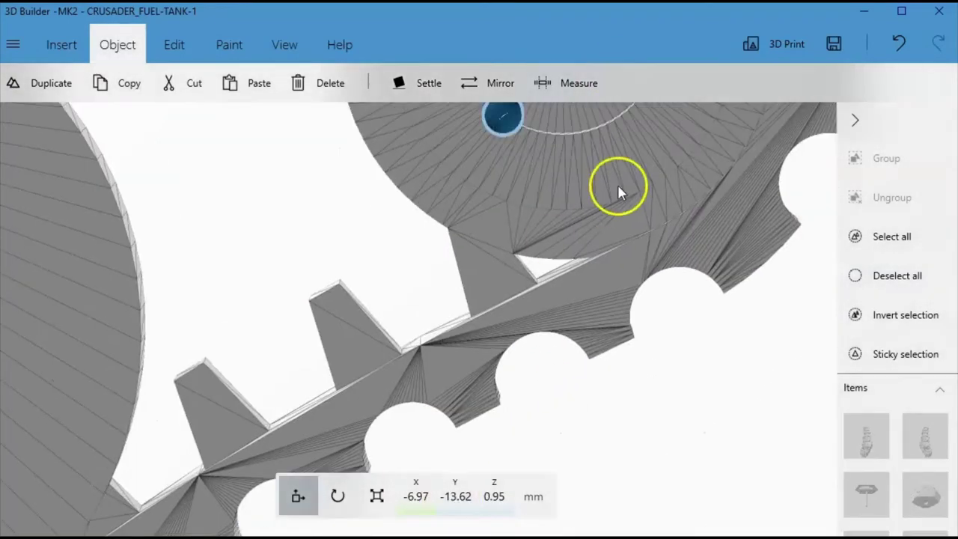
right_drag(617, 184, 481, 340)
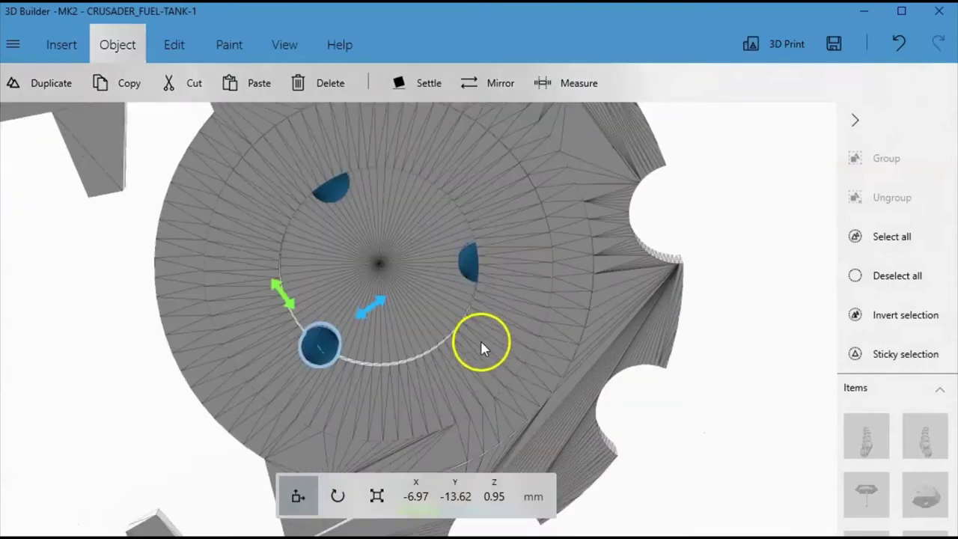
ctrl+click(339, 196)
ctrl+click(468, 271)
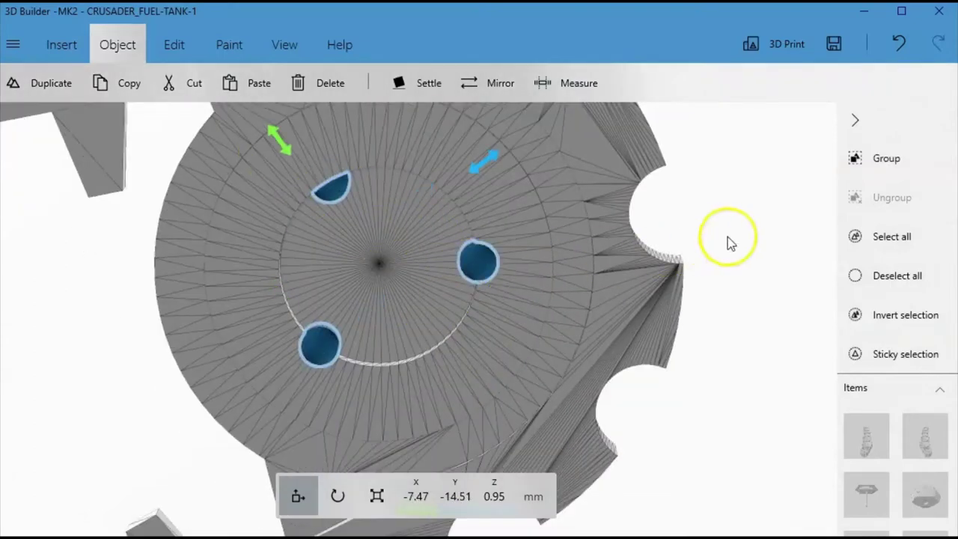
click(876, 158)
Duplicate the cylinder group and move the copy to the wheel at the track's opposite end, at Y about 34.92 mm.
scroll(479, 303, down, 3)
scroll(479, 304, down, 3)
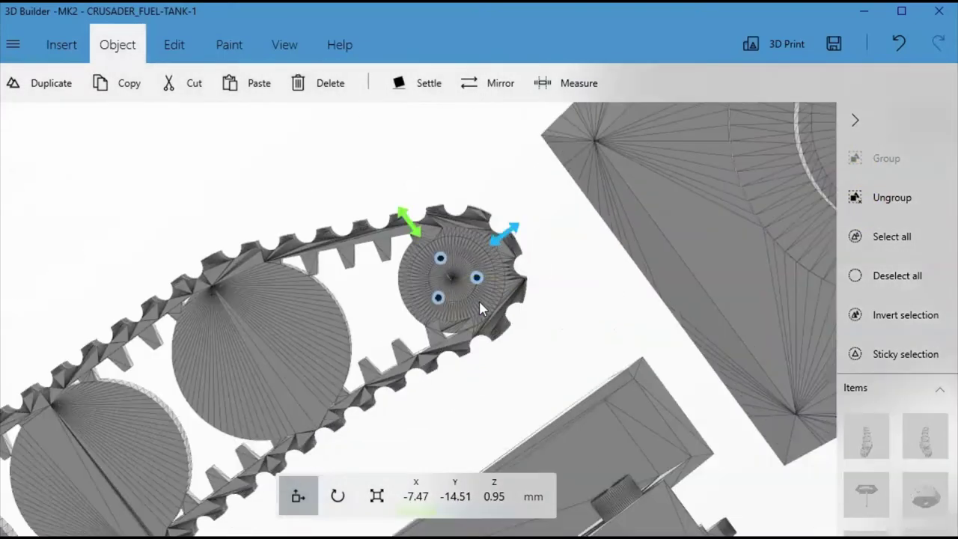
key(ctrl+d)
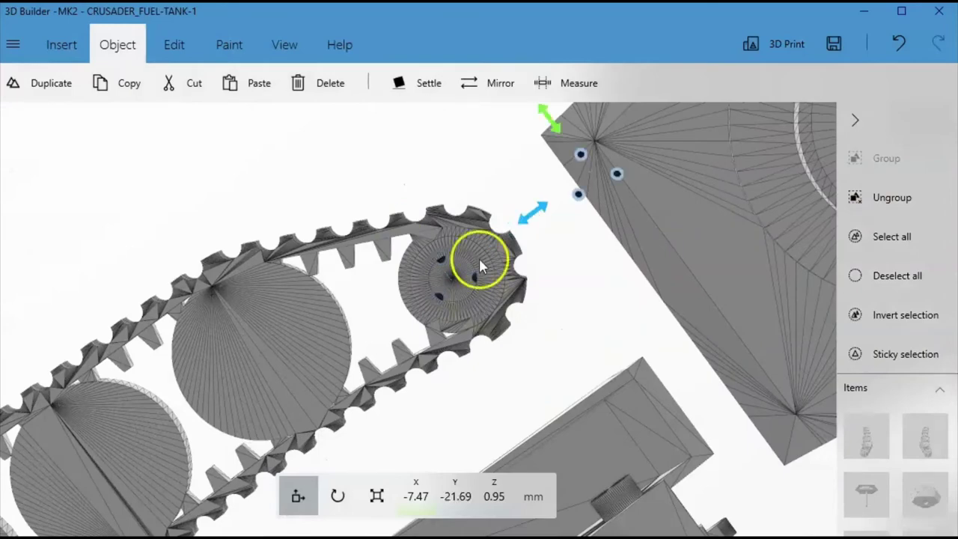
scroll(529, 284, down, 3)
drag(529, 287, 85, 370)
right_drag(85, 369, 334, 225)
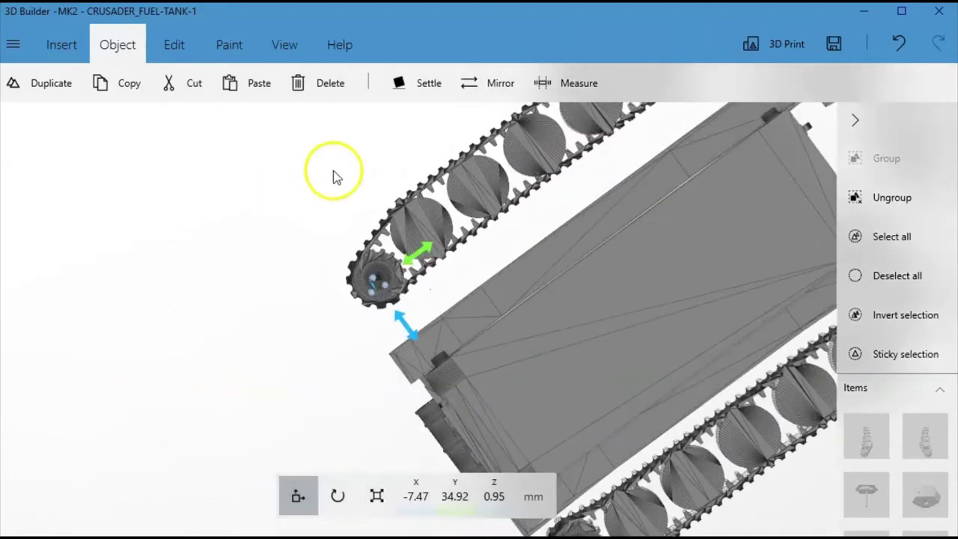
Center the copied cylinder group around the wheel's hub at X about -8.14 mm and Y about 34.28 mm.
scroll(487, 374, up, 3)
scroll(486, 372, up, 3)
right_drag(151, 254, 416, 251)
scroll(416, 251, up, 3)
middle_drag(253, 258, 469, 239)
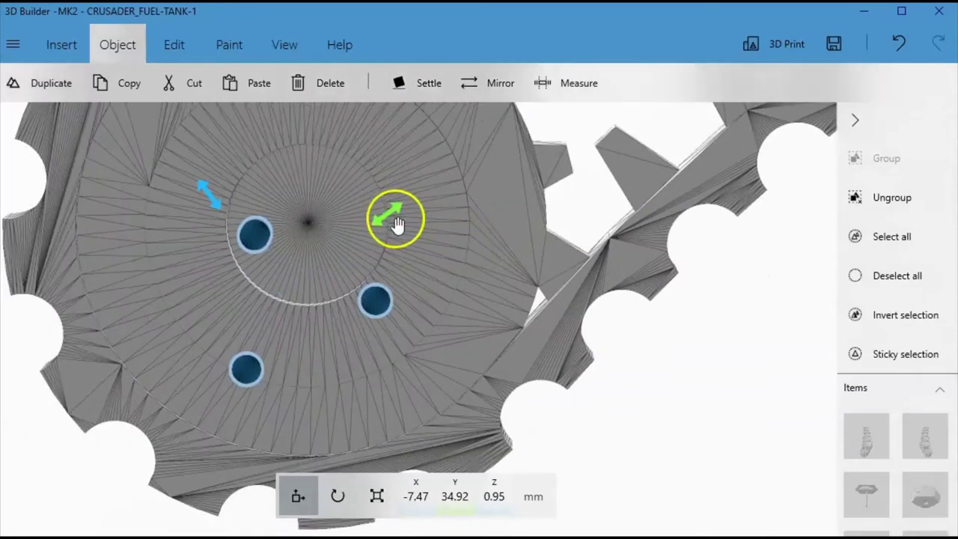
drag(392, 228, 426, 162)
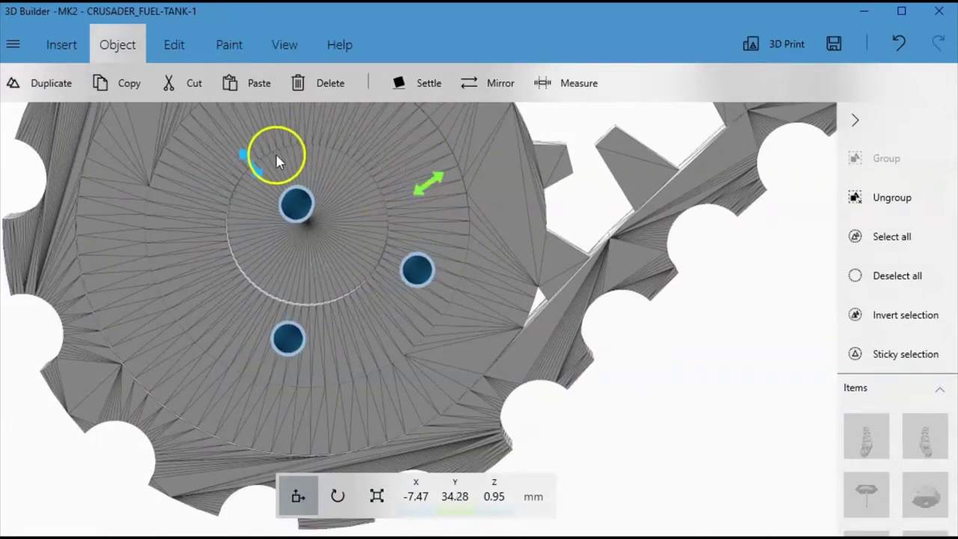
drag(248, 160, 205, 122)
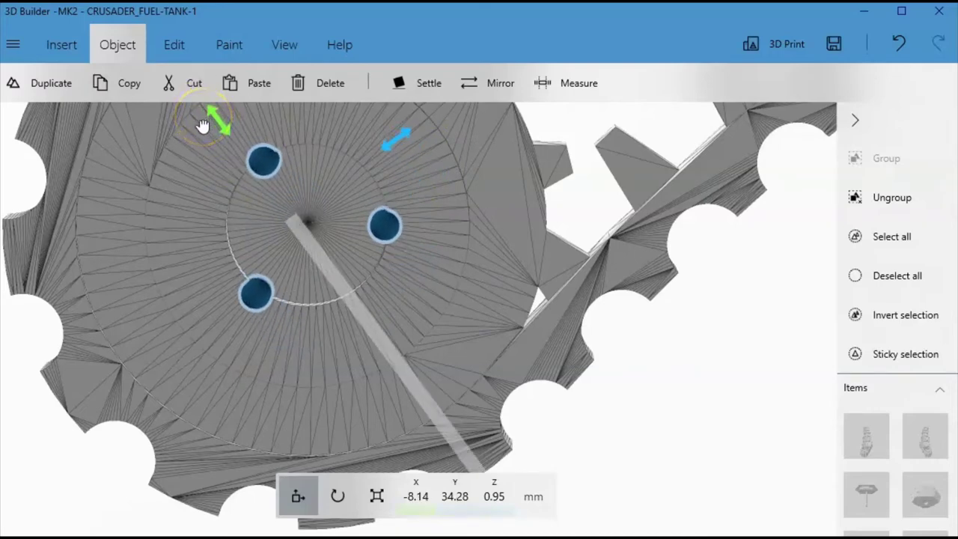
scroll(371, 267, down, 5)
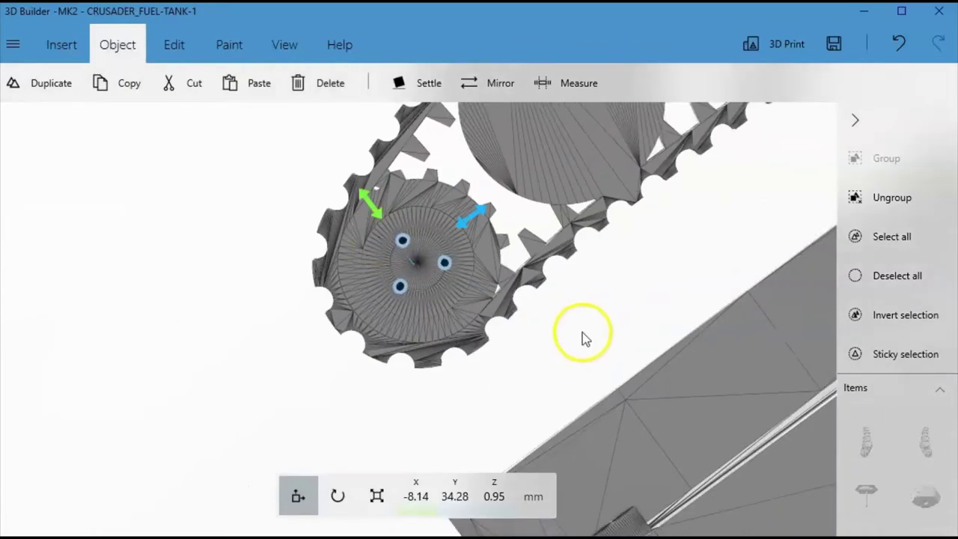
Examine the separated parts from above and below, including the turret's front boss, its round base and the gun.
drag(582, 333, 549, 328)
scroll(543, 302, down, 5)
right_drag(513, 276, 176, 276)
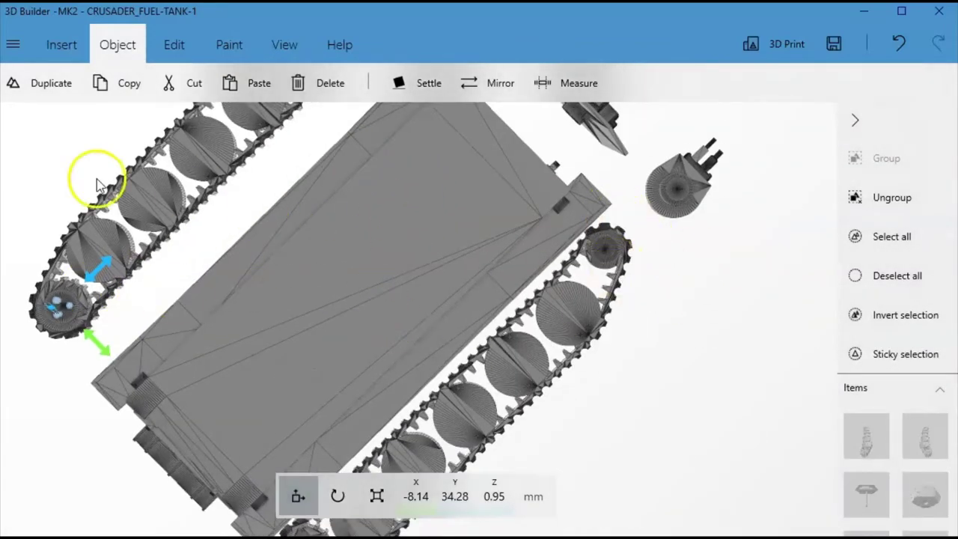
right_drag(96, 197, 10, 446)
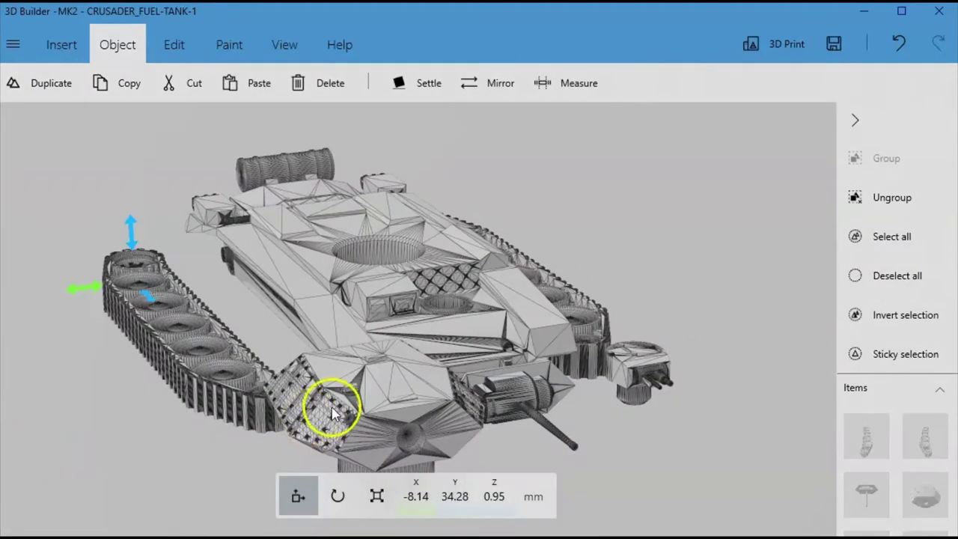
right_drag(331, 407, 336, 191)
scroll(374, 220, up, 5)
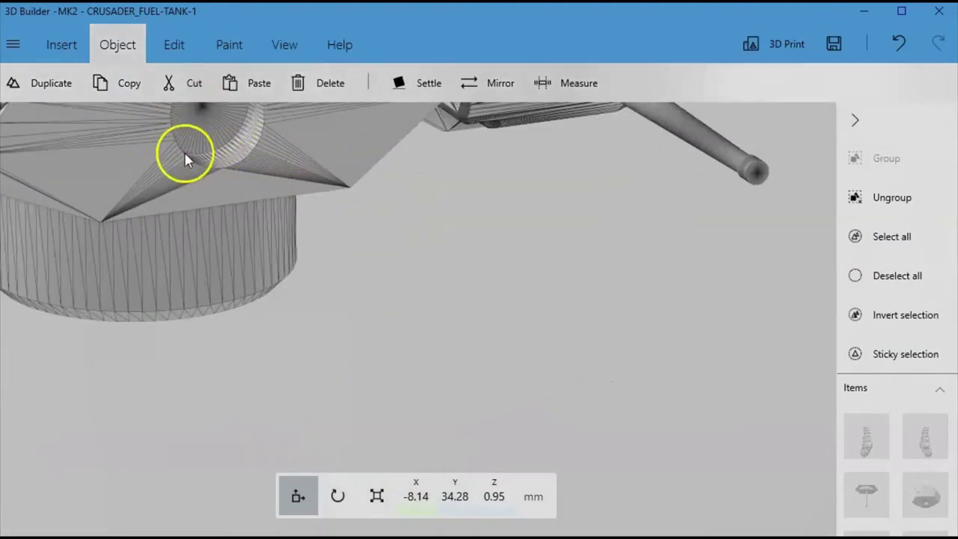
right_drag(246, 143, 265, 237)
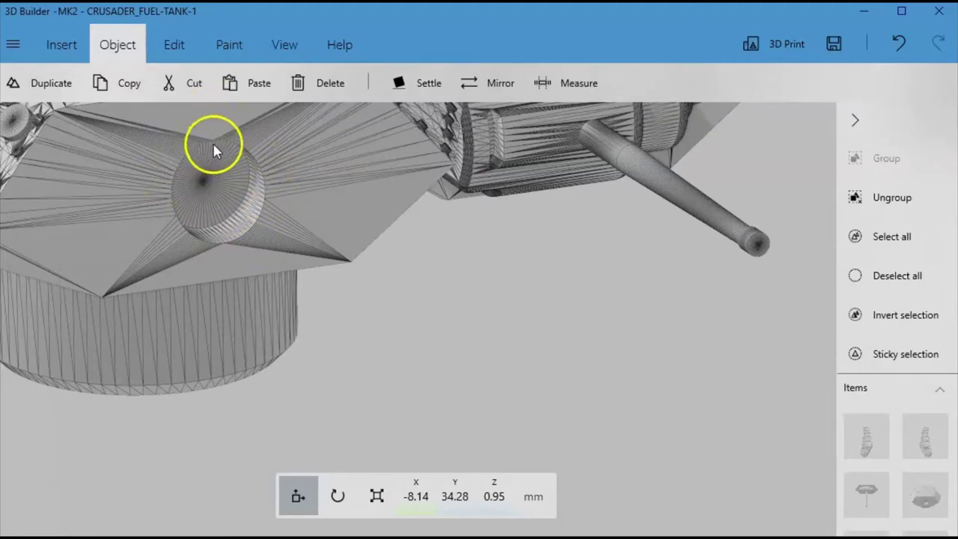
scroll(317, 244, down, 1)
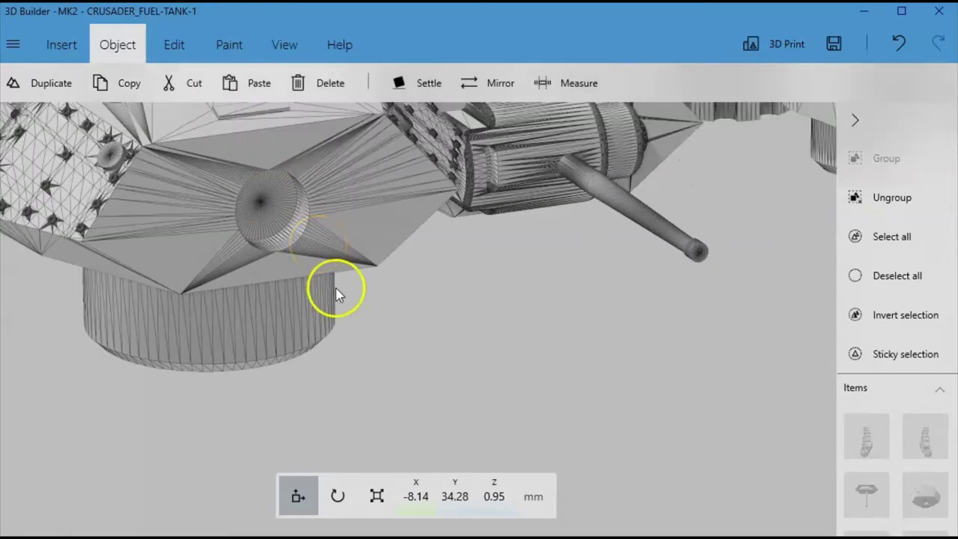
scroll(372, 301, down, 1)
right_drag(561, 330, 496, 403)
drag(496, 404, 282, 369)
right_drag(320, 292, 480, 425)
drag(482, 433, 711, 137)
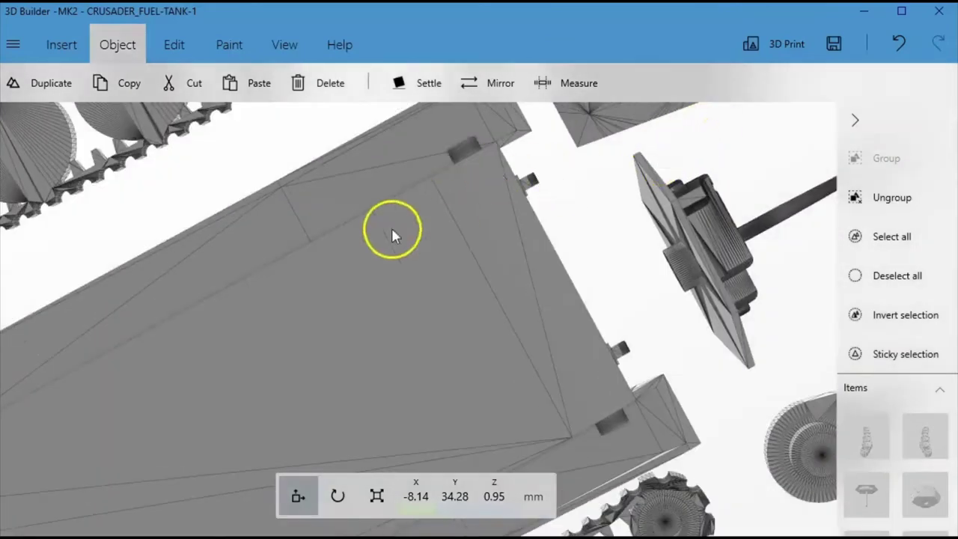
Select the track whose hubs have the small cylinders and start an Extrude Down with the plane at 2 mm.
right_drag(347, 253, 630, 420)
scroll(533, 278, up, 5)
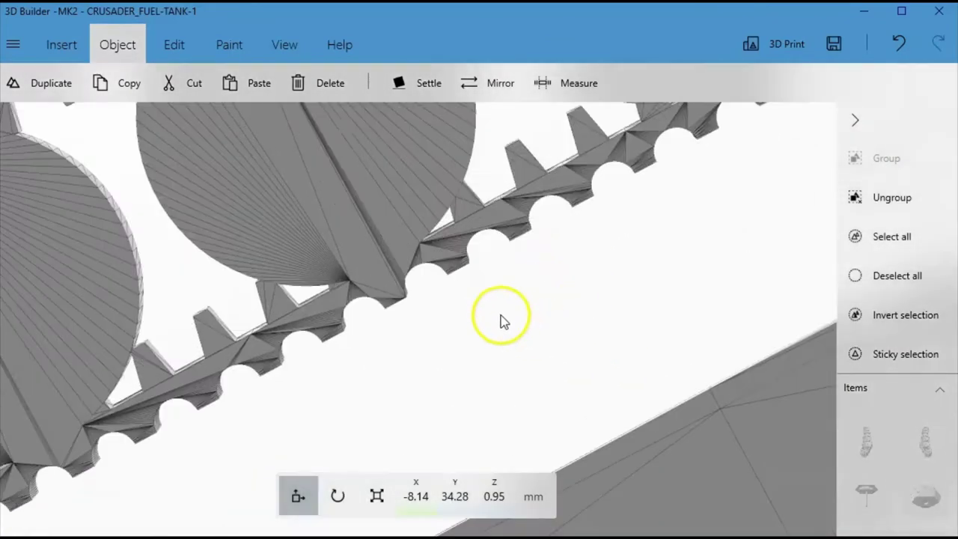
drag(501, 317, 609, 460)
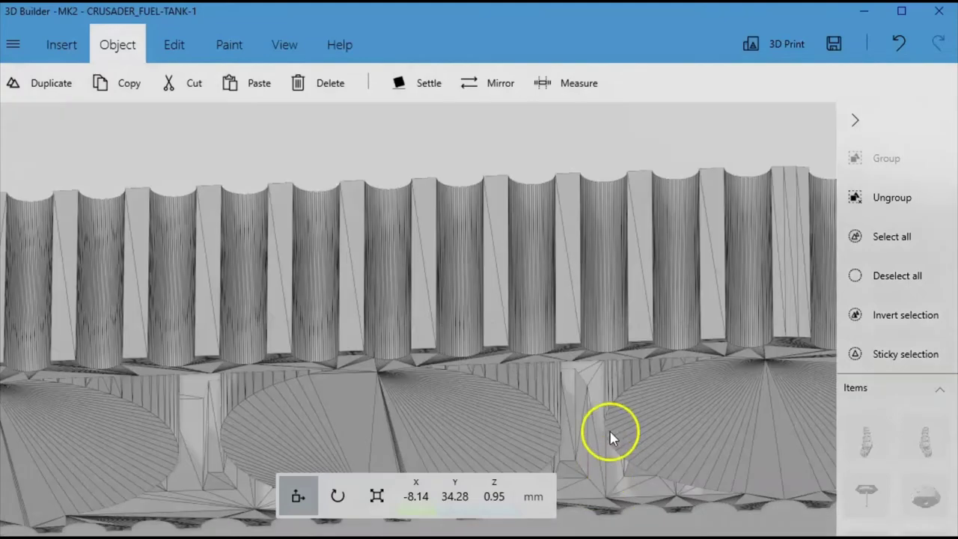
right_drag(610, 408, 605, 207)
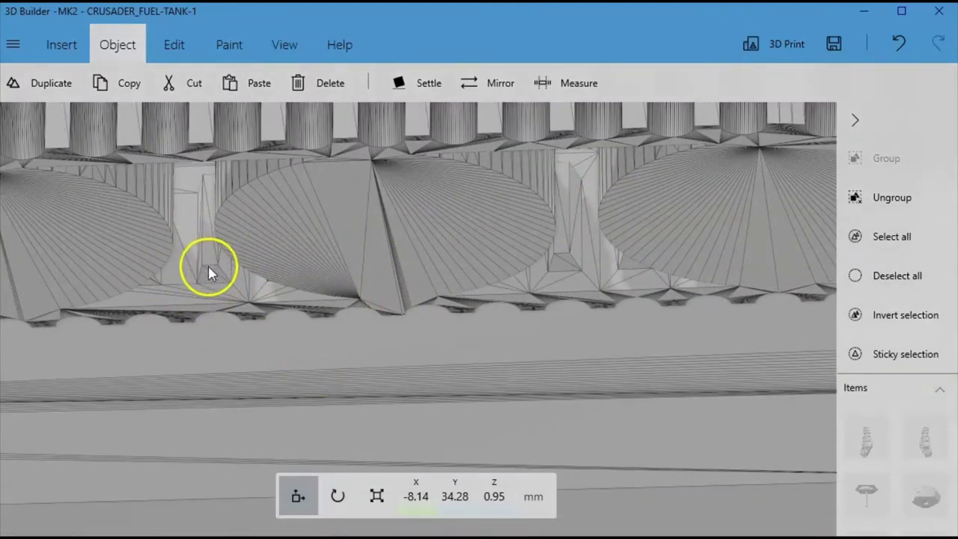
scroll(243, 303, down, 5)
click(317, 294)
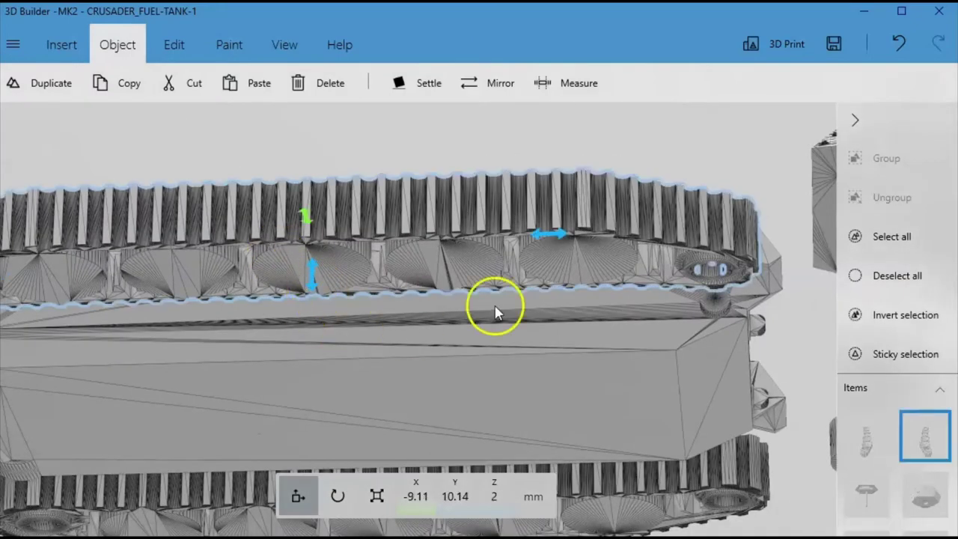
scroll(331, 262, down, 5)
right_drag(332, 263, 366, 223)
scroll(365, 232, up, 2)
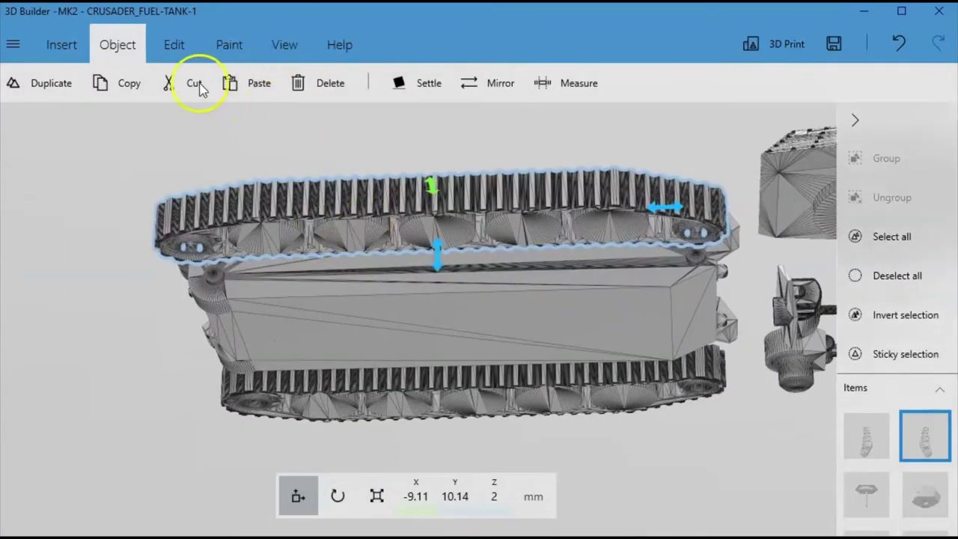
click(177, 46)
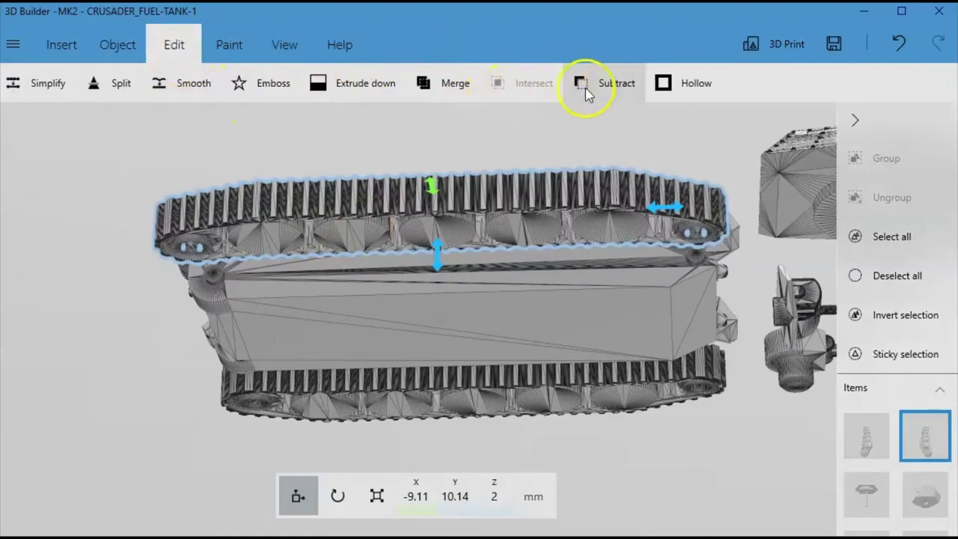
click(364, 88)
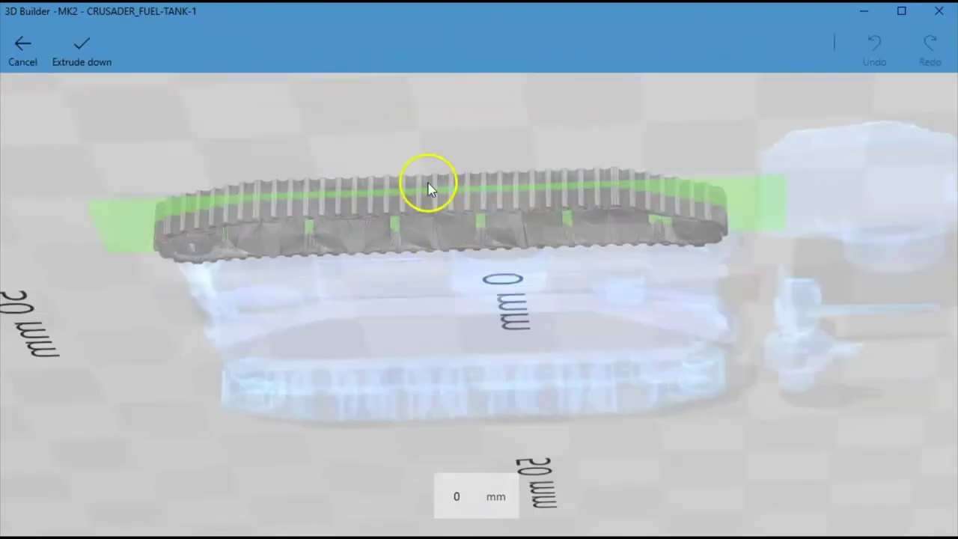
drag(733, 190, 740, 226)
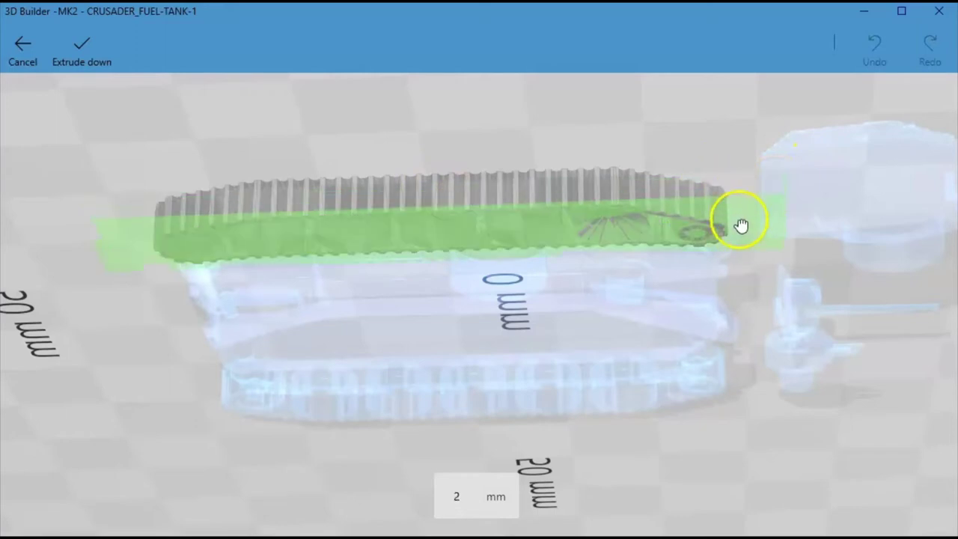
Set the track's Extrude Down plane to about 1.44 mm, below the hub wheels and inner teeth, and apply it.
scroll(660, 268, up, 1)
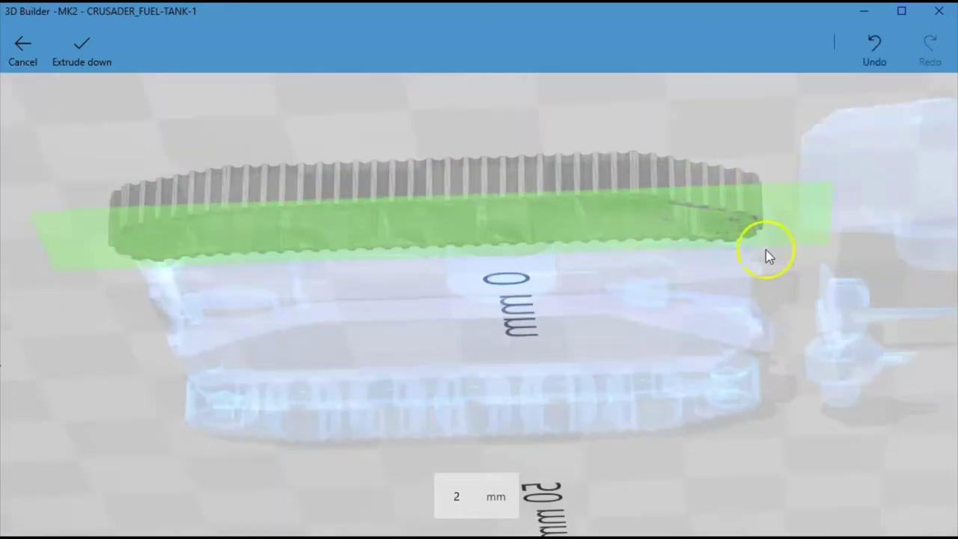
right_drag(713, 278, 582, 247)
right_drag(571, 294, 613, 325)
right_drag(522, 153, 311, 95)
right_drag(566, 219, 682, 202)
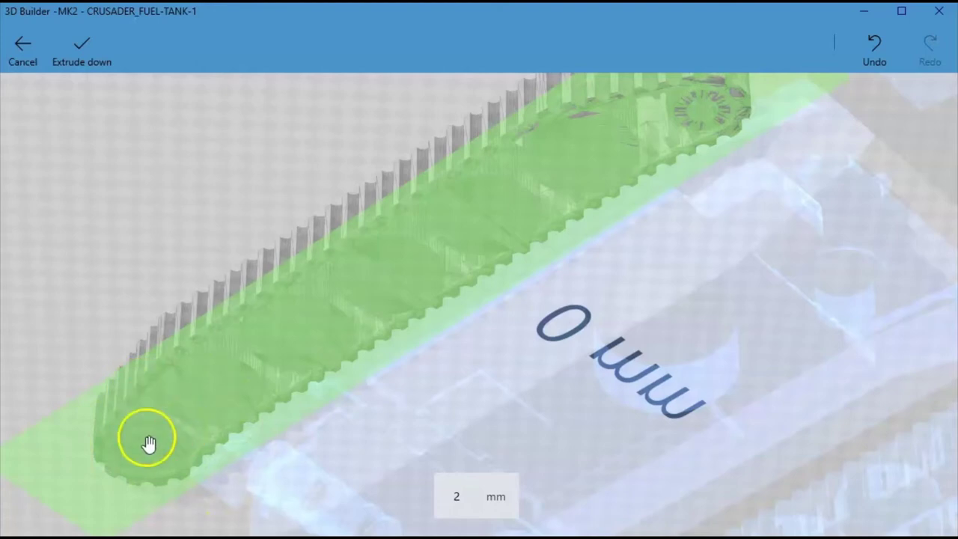
drag(335, 206, 312, 180)
right_drag(313, 186, 466, 156)
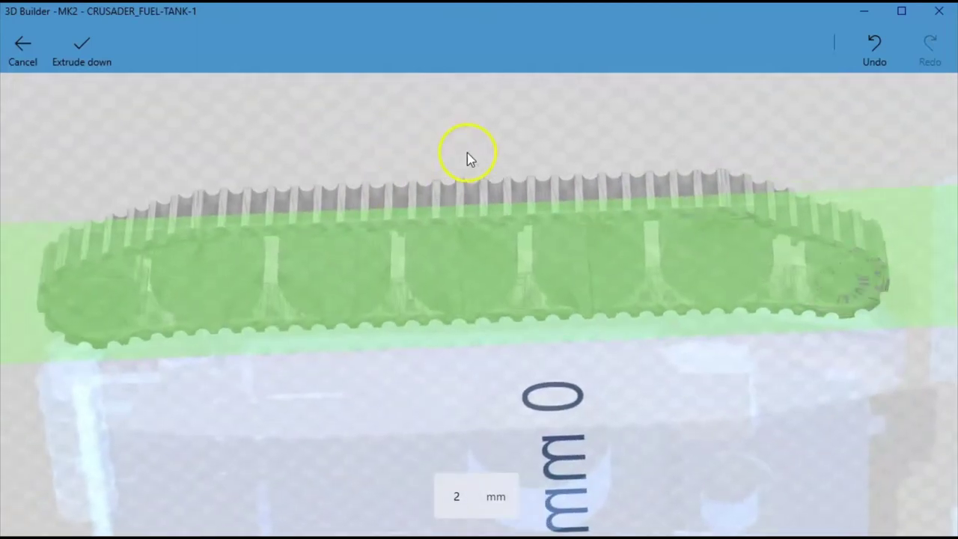
drag(619, 226, 588, 241)
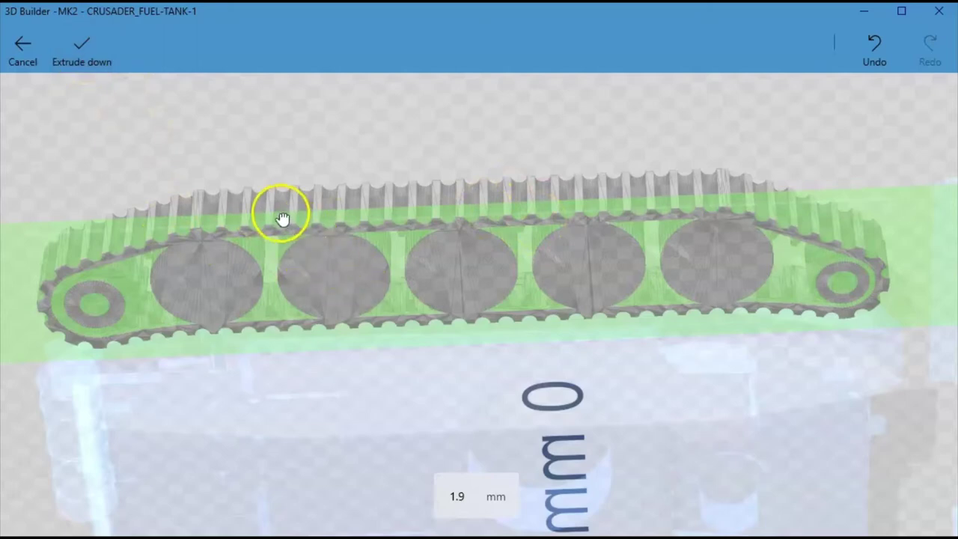
drag(281, 217, 275, 211)
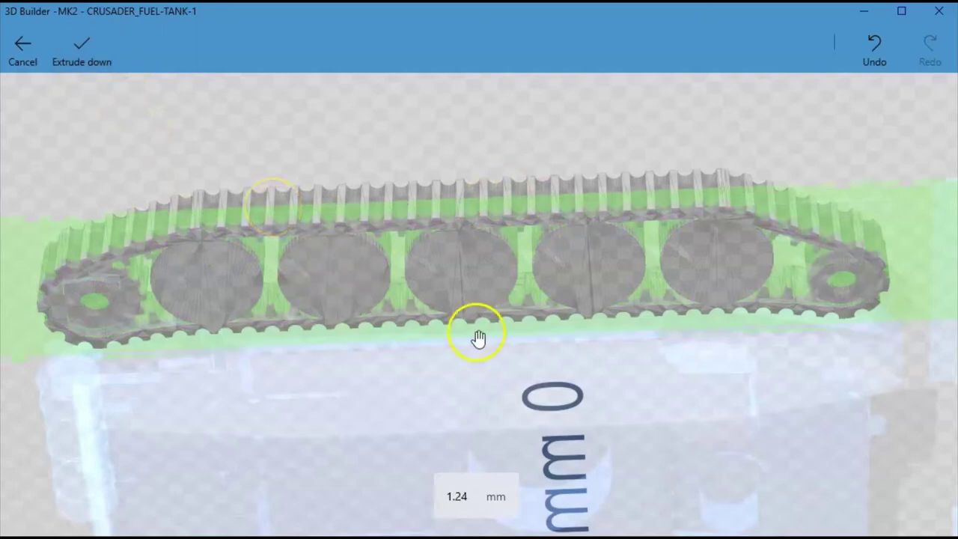
scroll(334, 355, up, 3)
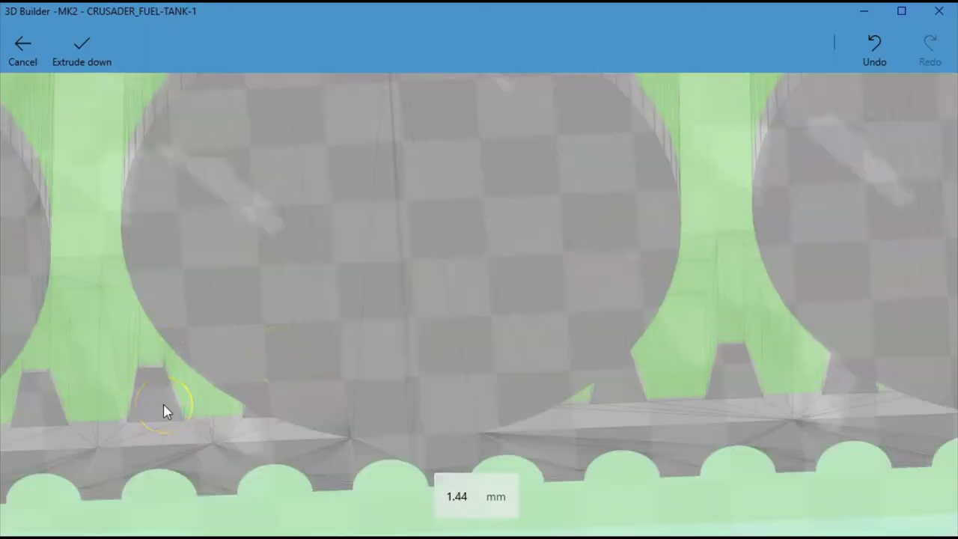
scroll(202, 374, down, 5)
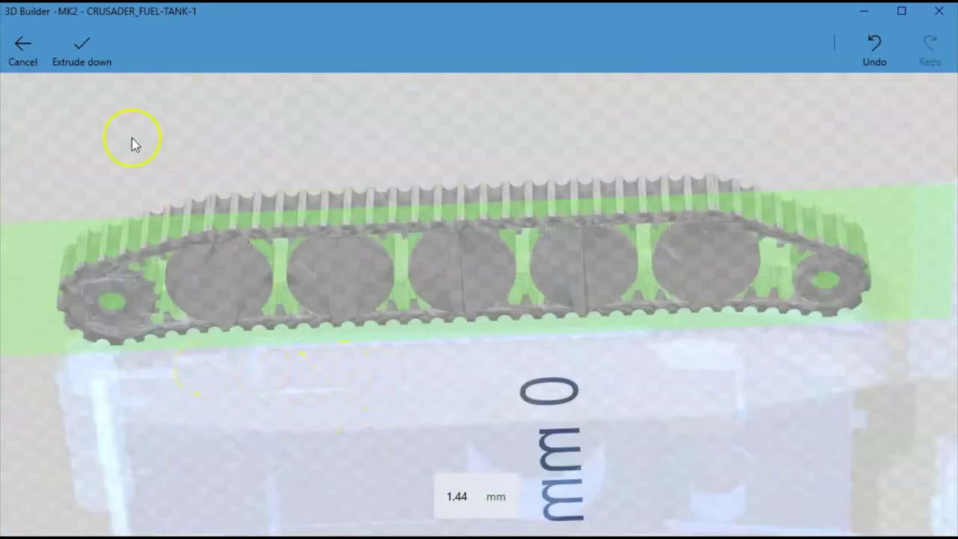
click(82, 51)
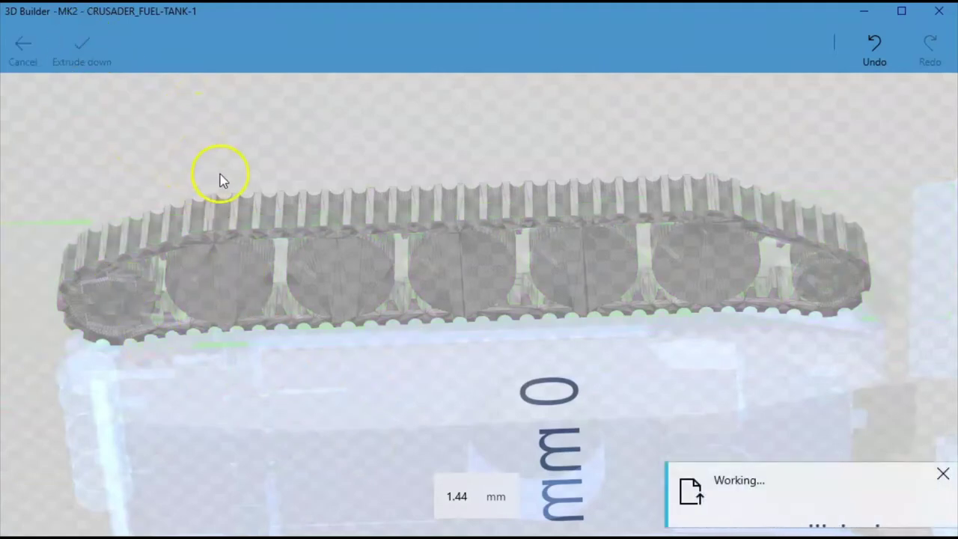
Examine the extruded track's underside around the inner teeth between the road wheels.
drag(497, 141, 478, 222)
scroll(487, 256, up, 2)
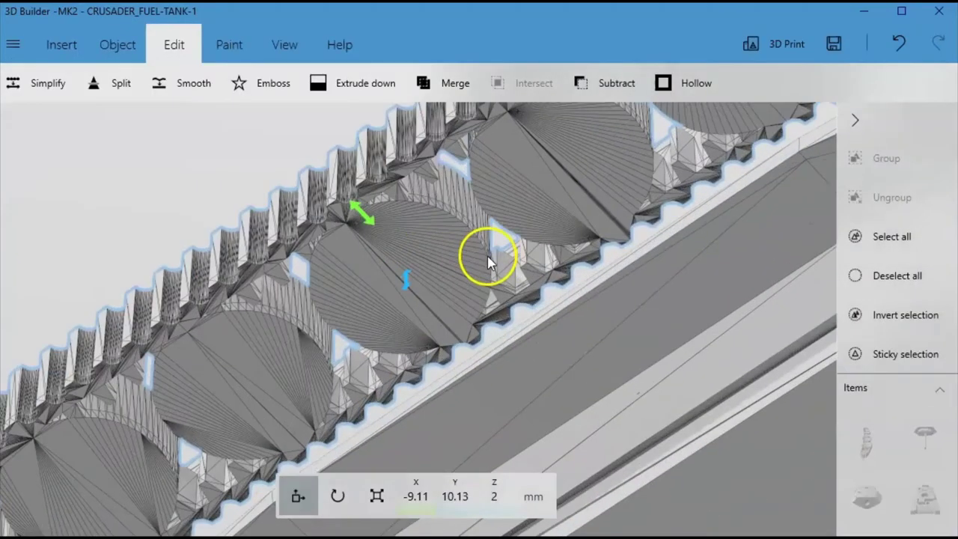
scroll(539, 255, up, 3)
scroll(540, 257, up, 6)
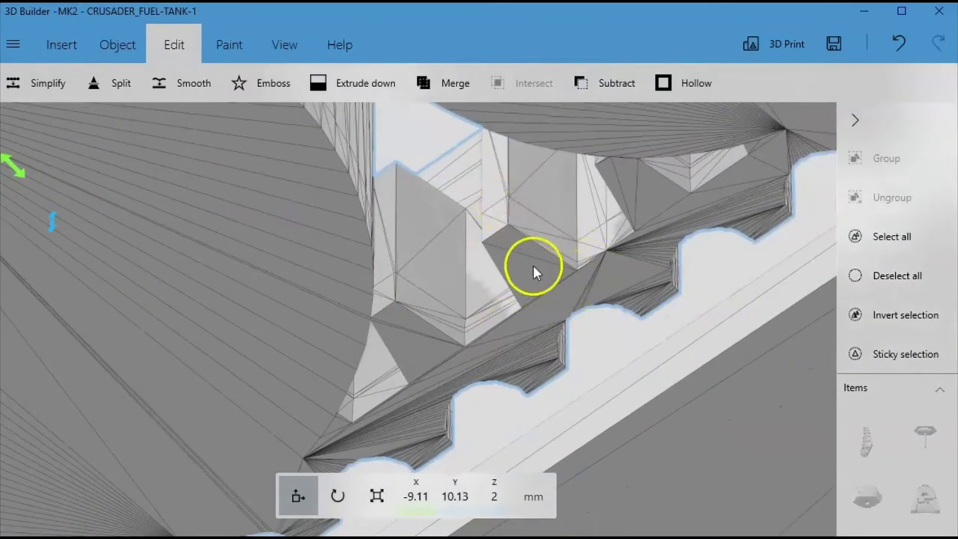
scroll(533, 265, down, 8)
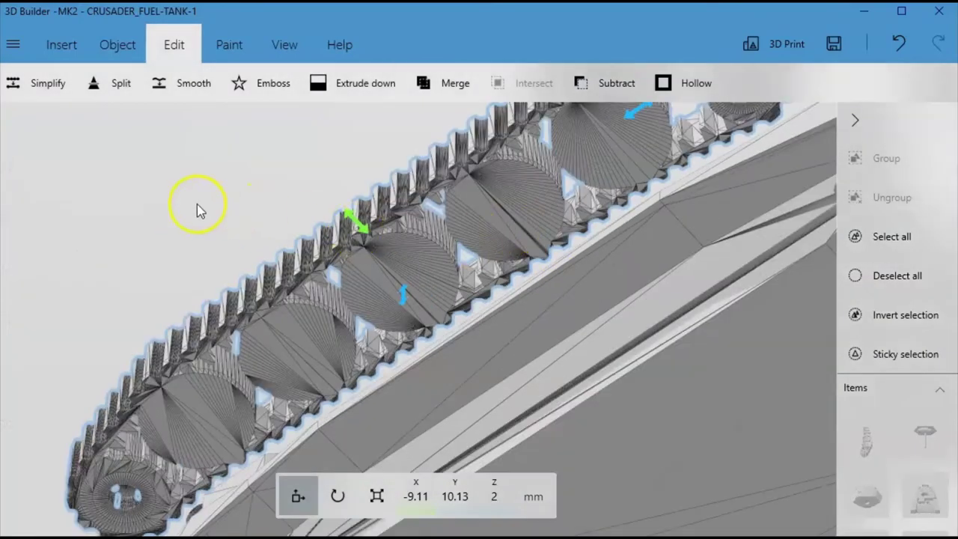
Examine the selected track from directly below, checking the wheels, inner teeth and both end sprockets.
drag(197, 203, 169, 158)
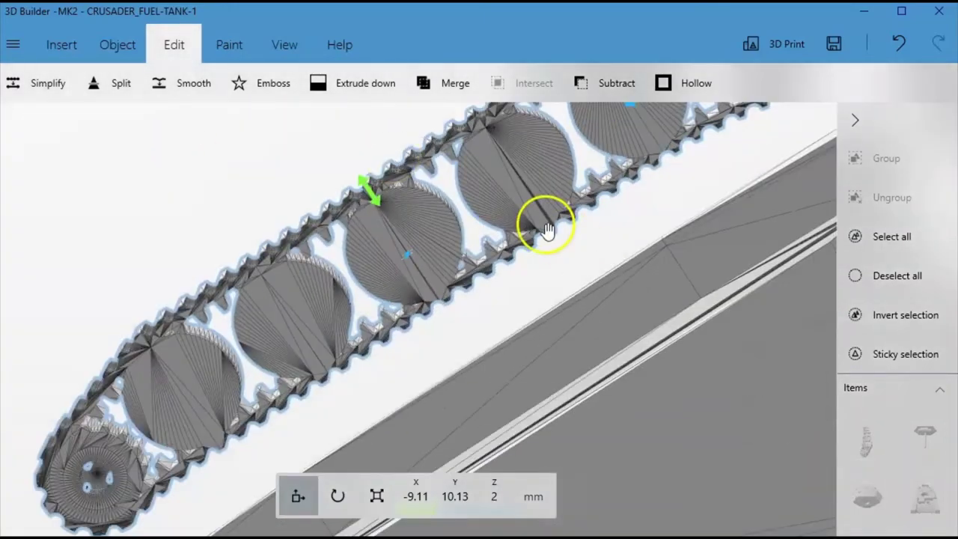
drag(546, 228, 620, 267)
scroll(626, 267, up, 3)
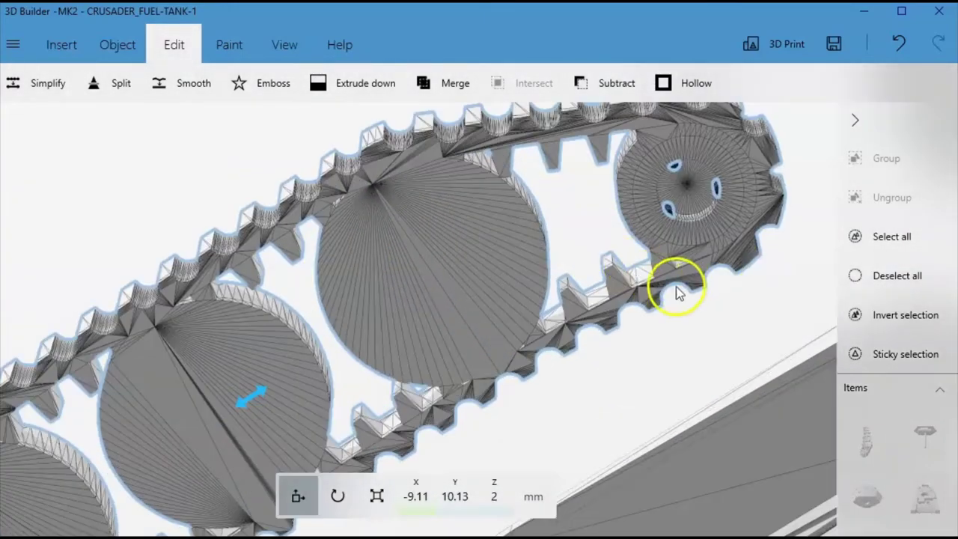
scroll(577, 251, down, 5)
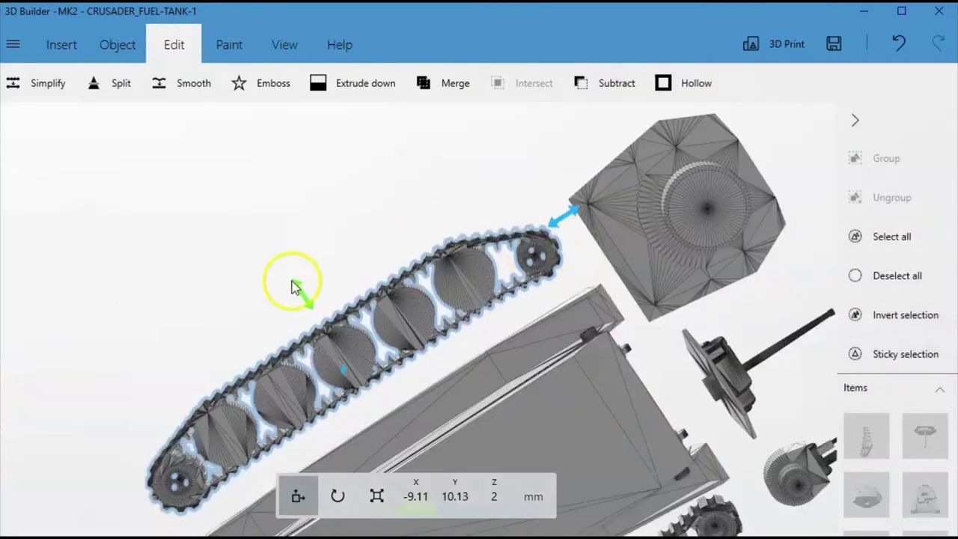
drag(274, 306, 4, 439)
drag(704, 438, 793, 352)
Try subtracting the hull from the neighbouring parts and undo the operation.
click(531, 324)
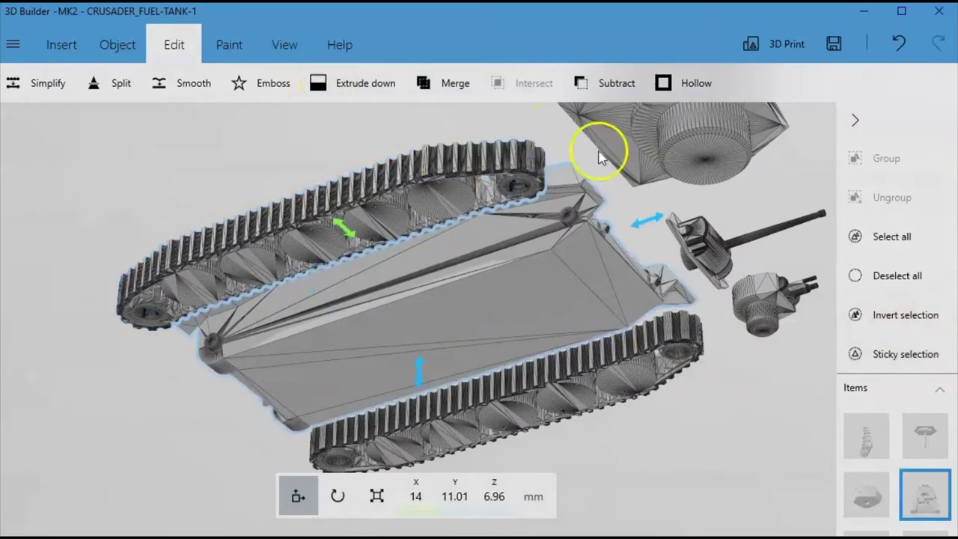
click(626, 98)
click(544, 173)
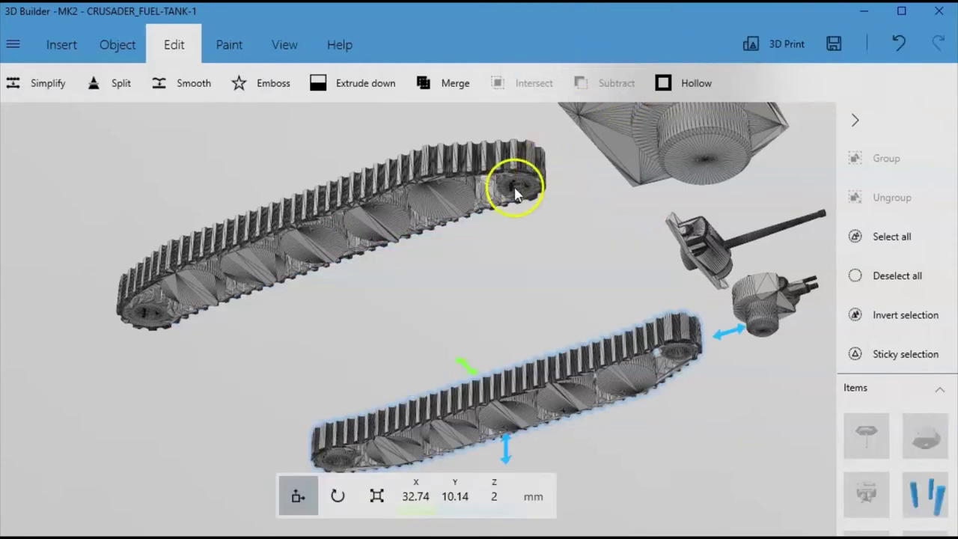
key(ctrl+z)
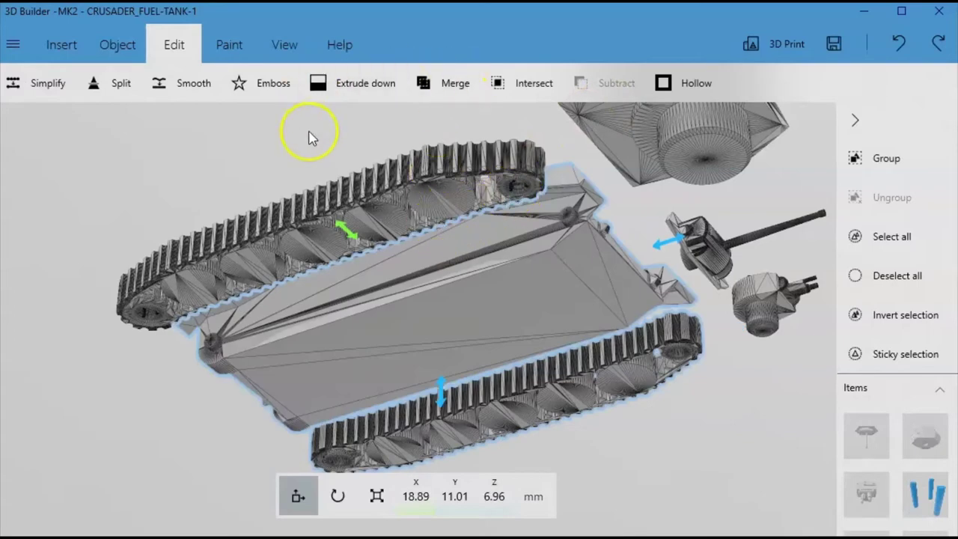
click(320, 85)
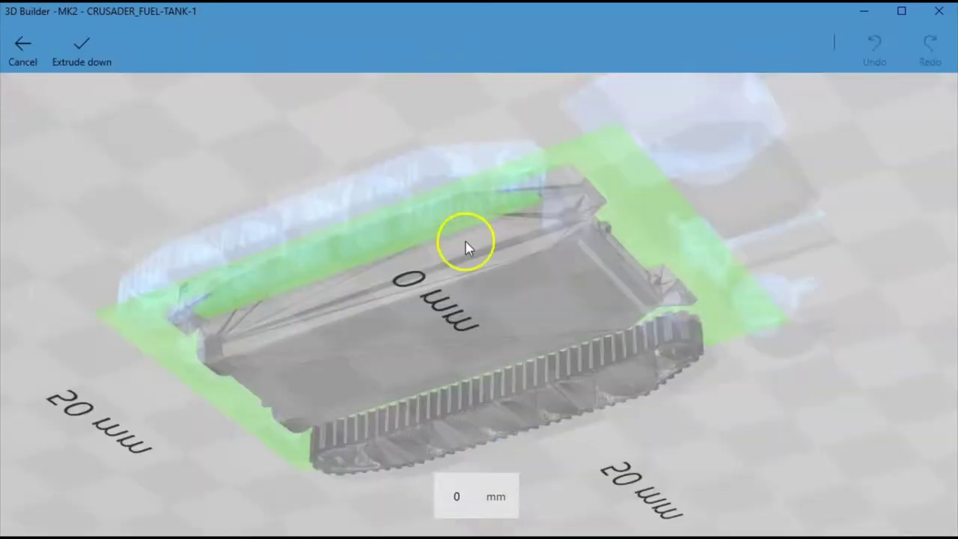
click(610, 215)
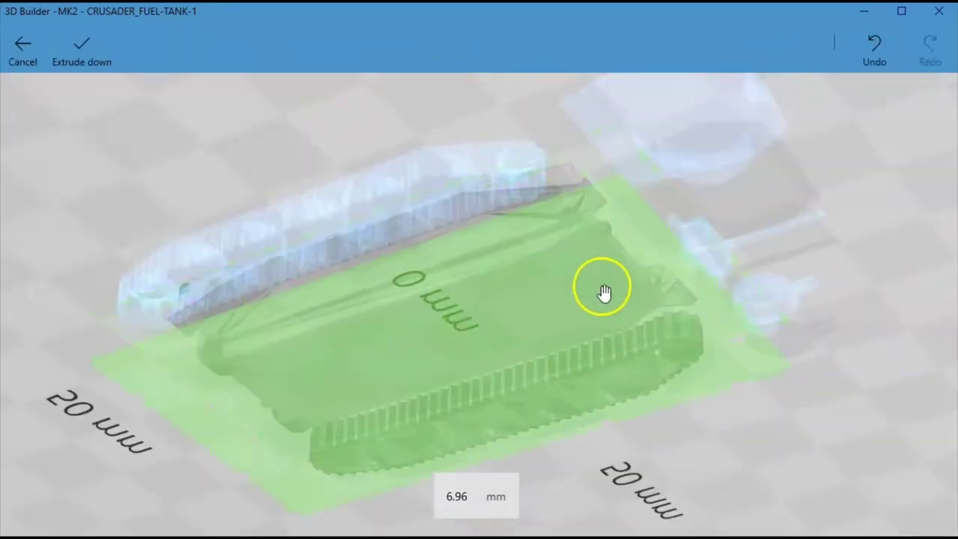
drag(603, 293, 569, 307)
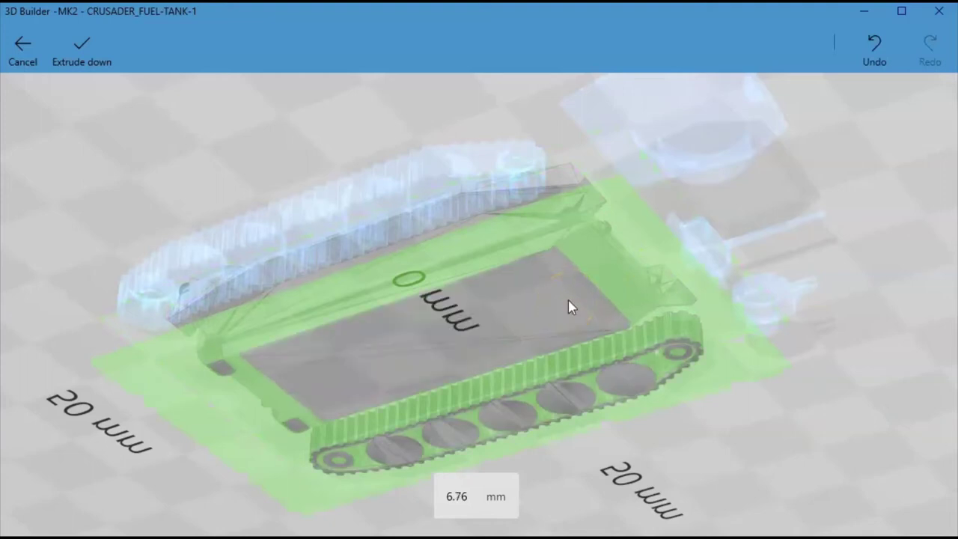
key(Up)
key(Up)
key(Up)
key(Down)
scroll(568, 307, down, 2)
scroll(569, 307, up, 2)
scroll(568, 307, down, 2)
scroll(569, 307, up, 1)
scroll(569, 307, up, 1)
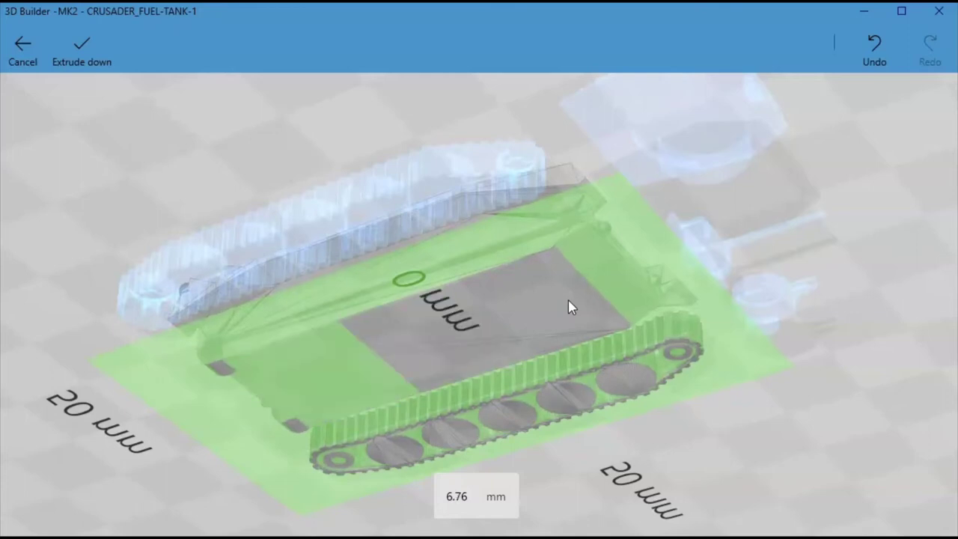
scroll(569, 307, up, 2)
scroll(569, 307, down, 1)
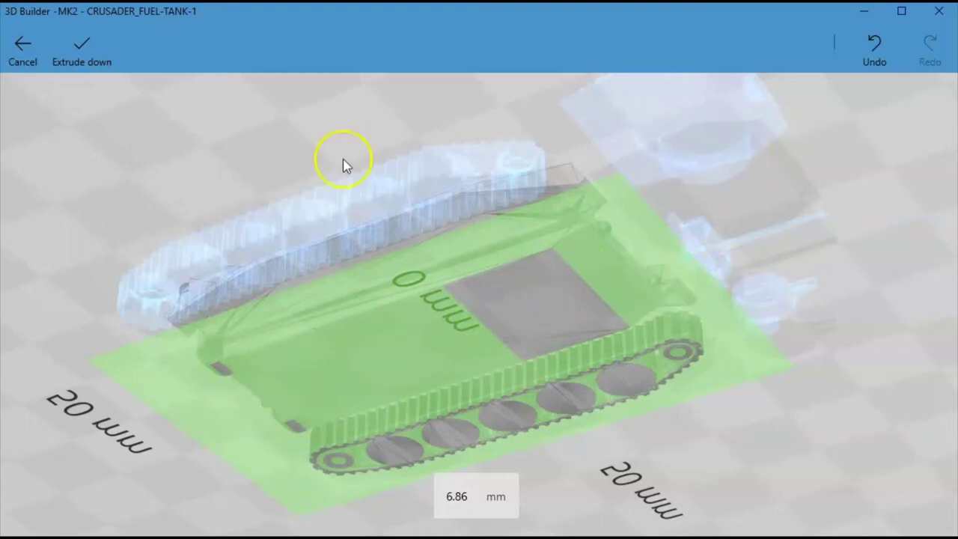
click(22, 46)
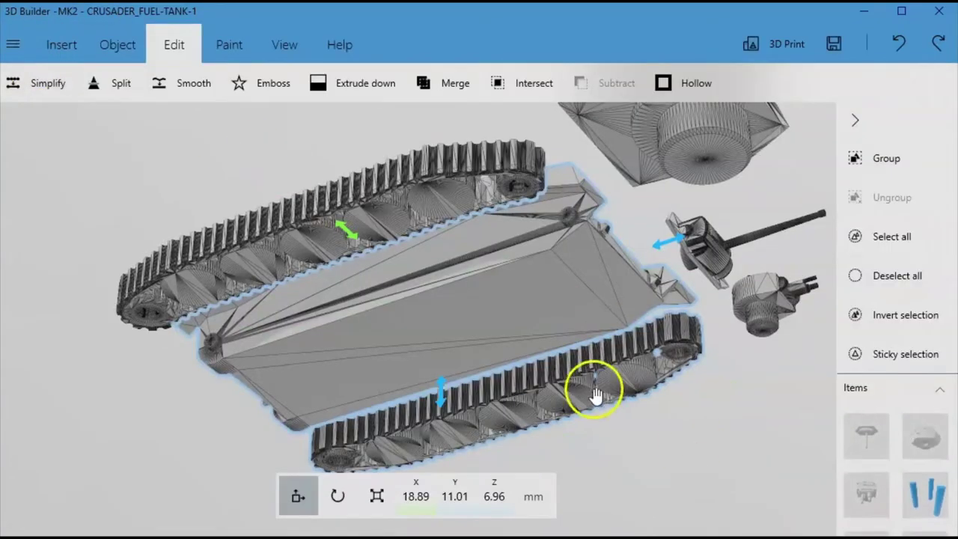
Select only the hull and extrude it down with the plane at about 6.56 mm.
right_drag(776, 463, 621, 396)
click(621, 393)
click(559, 305)
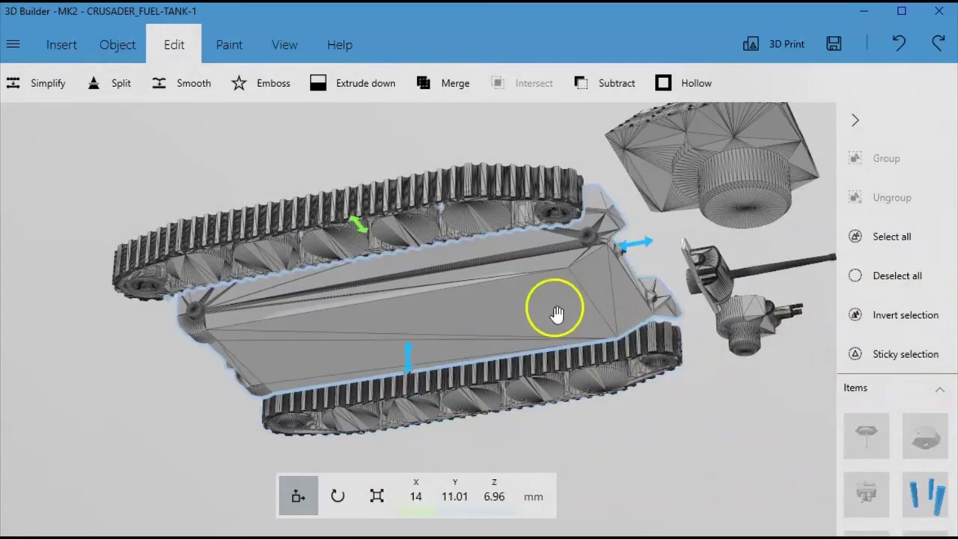
click(363, 82)
drag(665, 225, 673, 333)
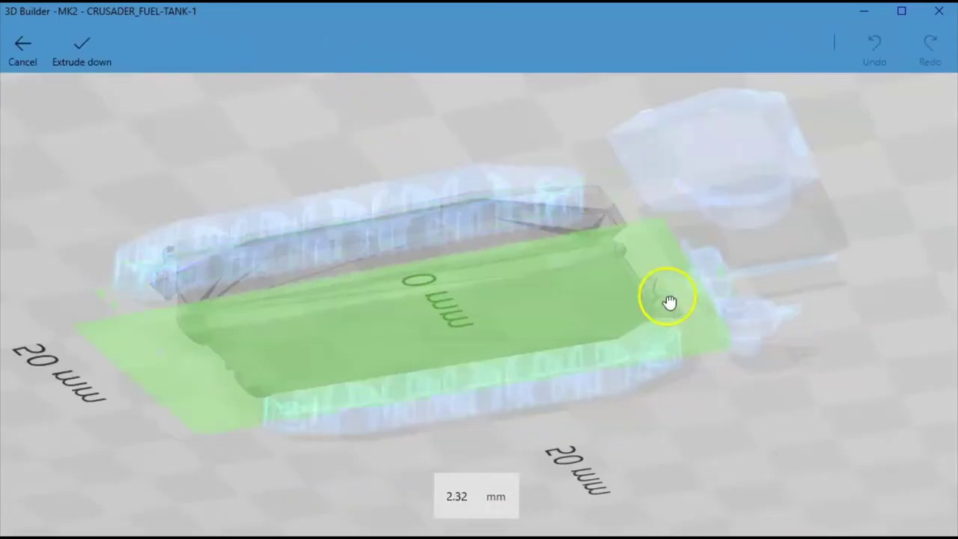
drag(702, 389, 681, 408)
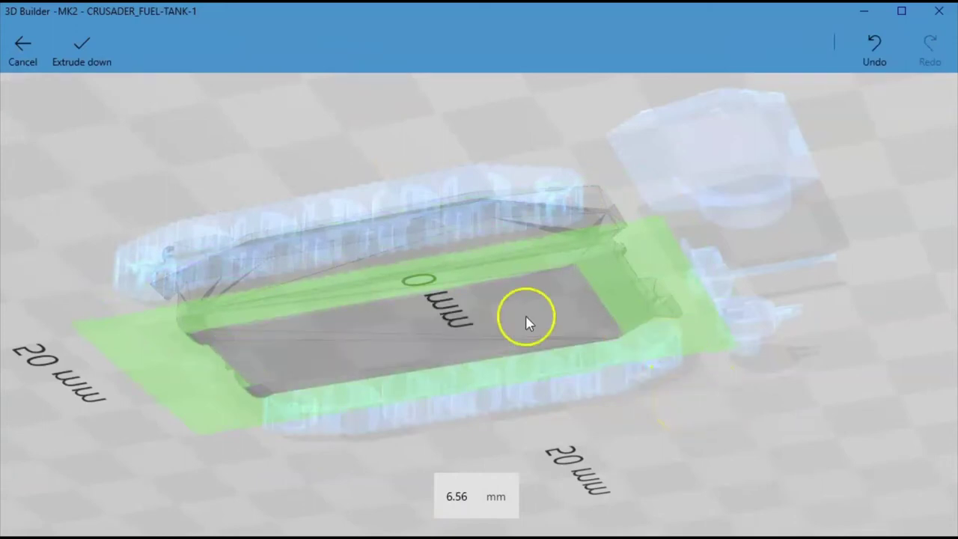
click(82, 37)
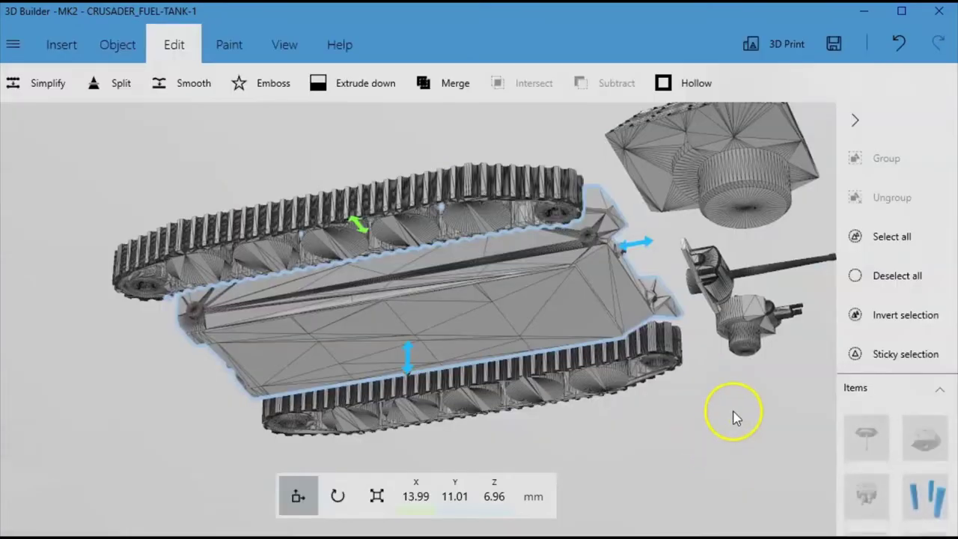
Examine the hull's extruded underside up close between the two tracks.
drag(732, 415, 573, 424)
drag(262, 341, 435, 382)
right_drag(437, 388, 710, 338)
scroll(601, 376, up, 4)
scroll(534, 417, up, 3)
drag(351, 414, 123, 363)
right_drag(123, 366, 341, 334)
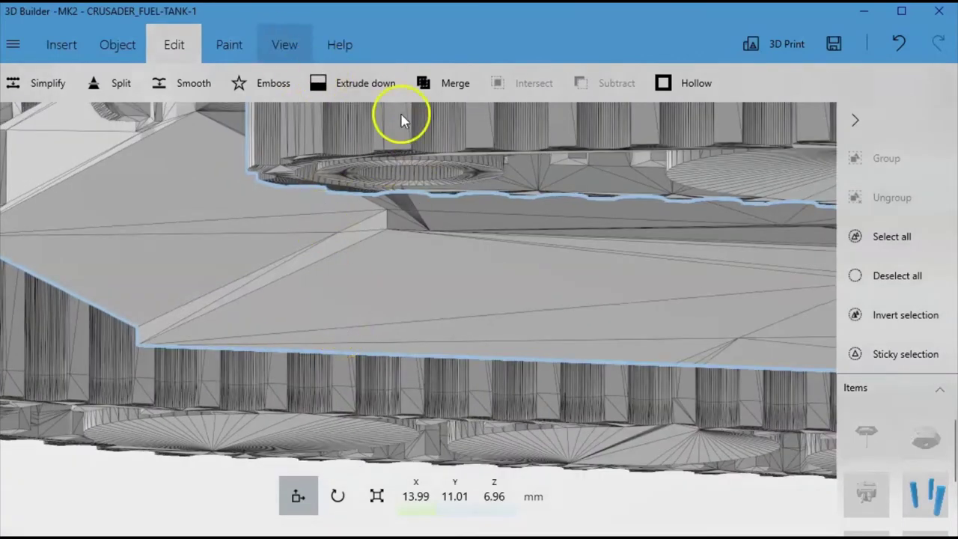
Try adding a primitive solid at the workspace origin for filling the hull's underside.
click(119, 33)
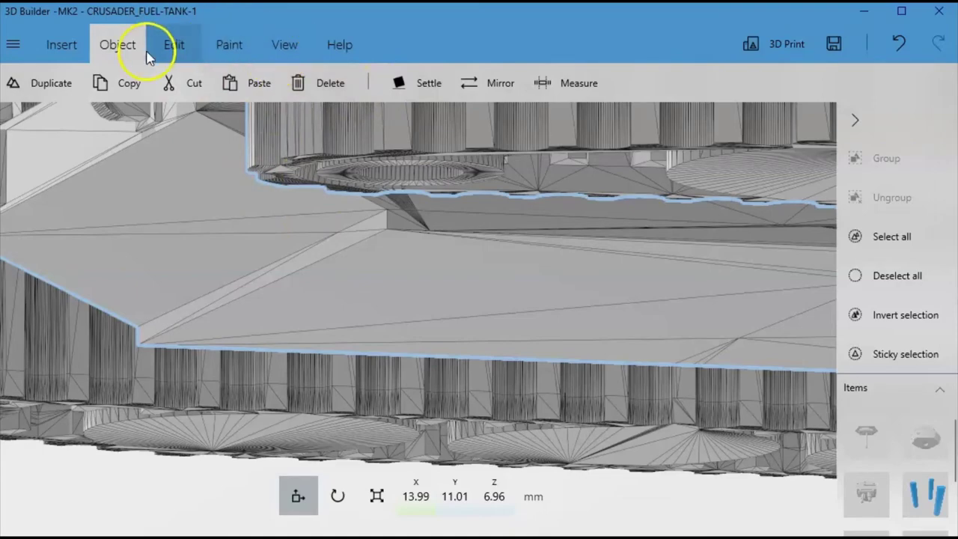
click(66, 45)
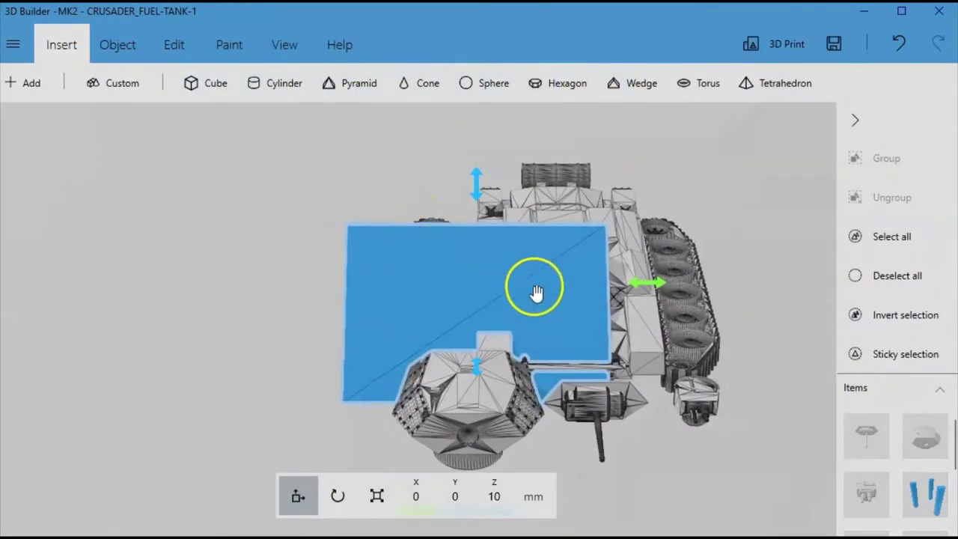
drag(583, 311, 696, 427)
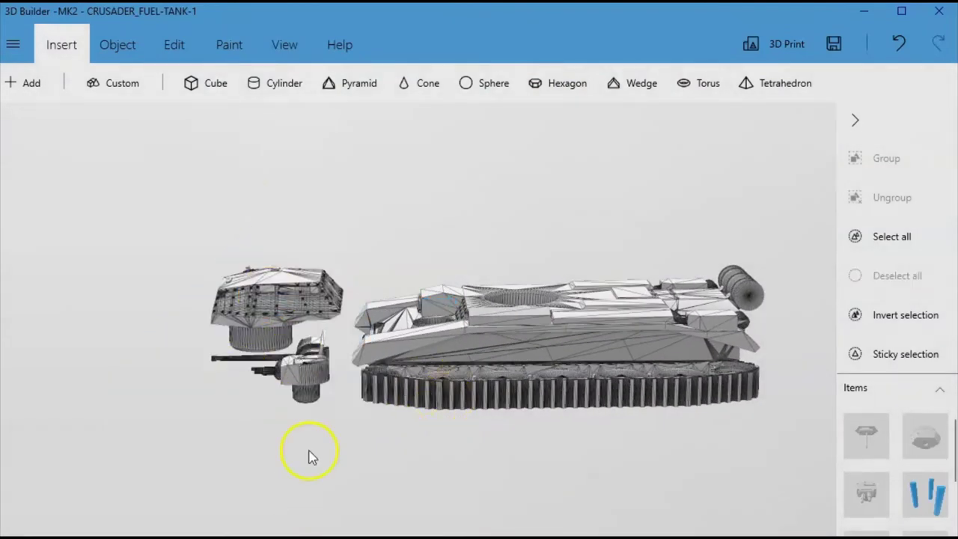
drag(307, 454, 454, 249)
scroll(517, 287, up, 6)
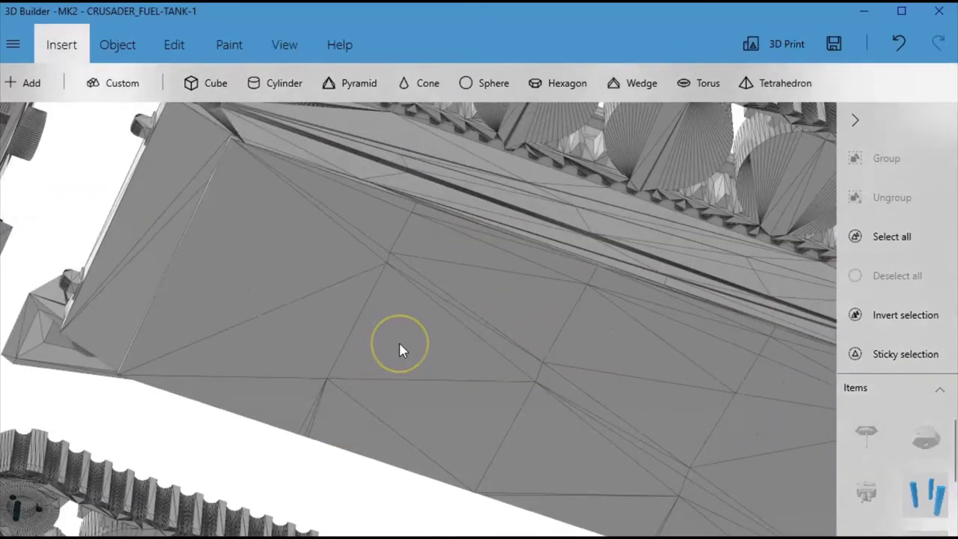
Undo the added solid and the hull's Extrude Down.
key(ctrl+z)
key(ctrl+z)
key(ctrl+z)
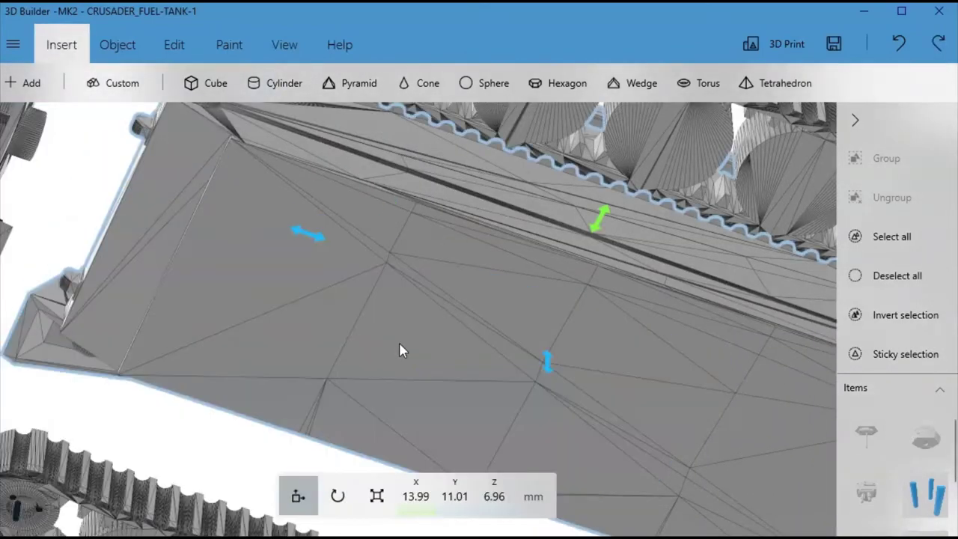
key(ctrl+z)
scroll(477, 287, down, 5)
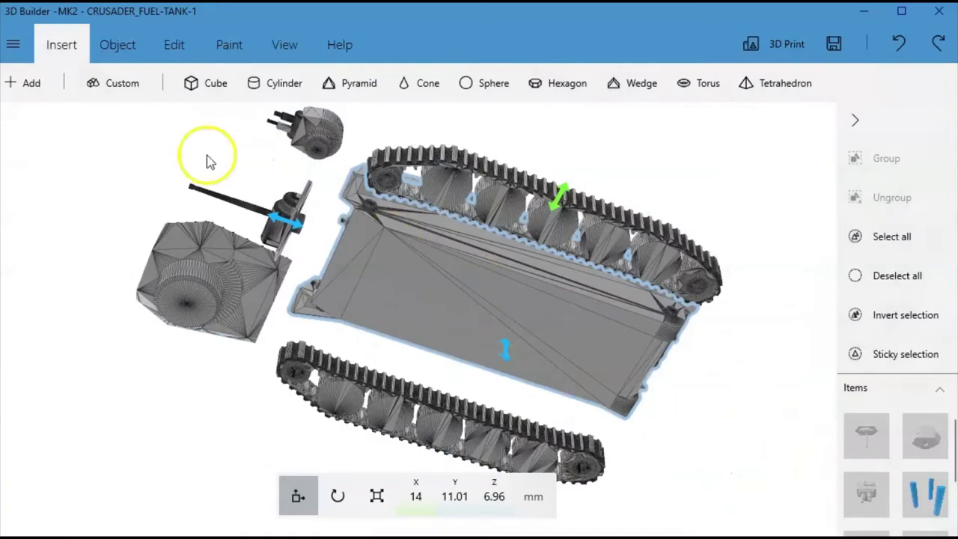
Insert a cube stretched to about 46.82 mm in X and settle it on the build surface.
click(196, 83)
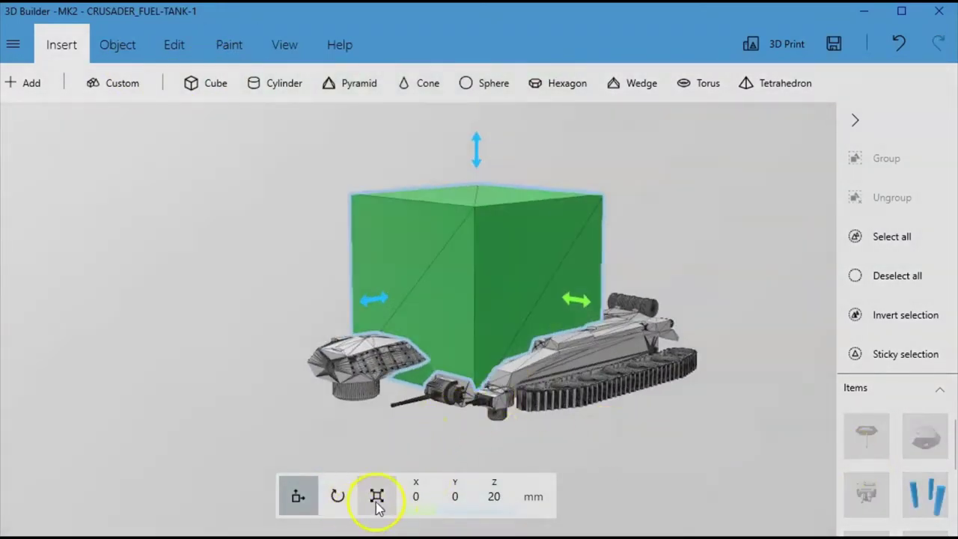
click(376, 496)
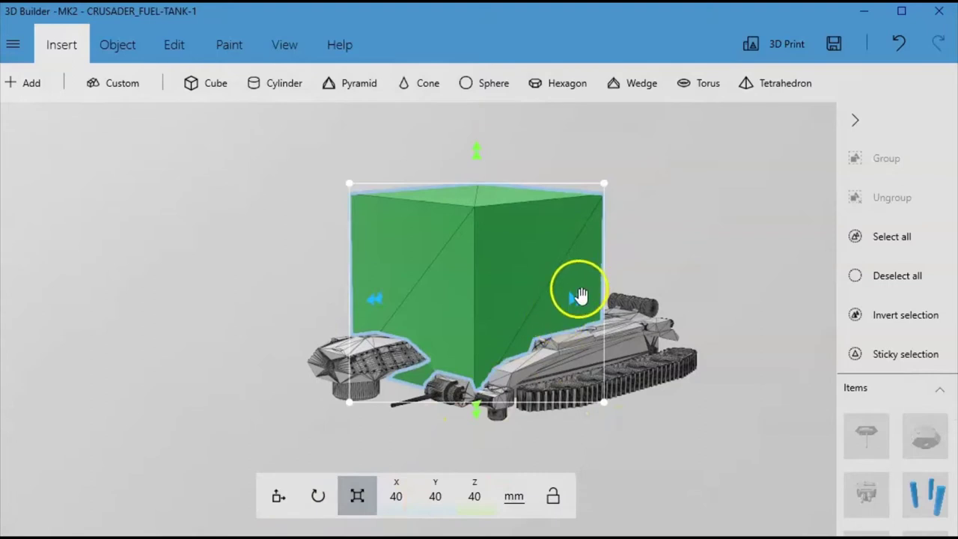
drag(574, 293, 603, 310)
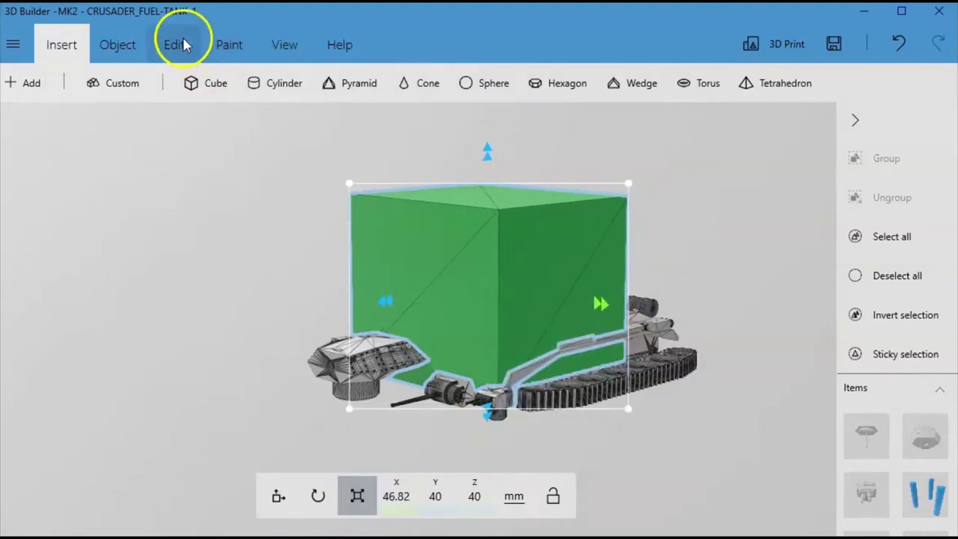
click(135, 50)
click(402, 99)
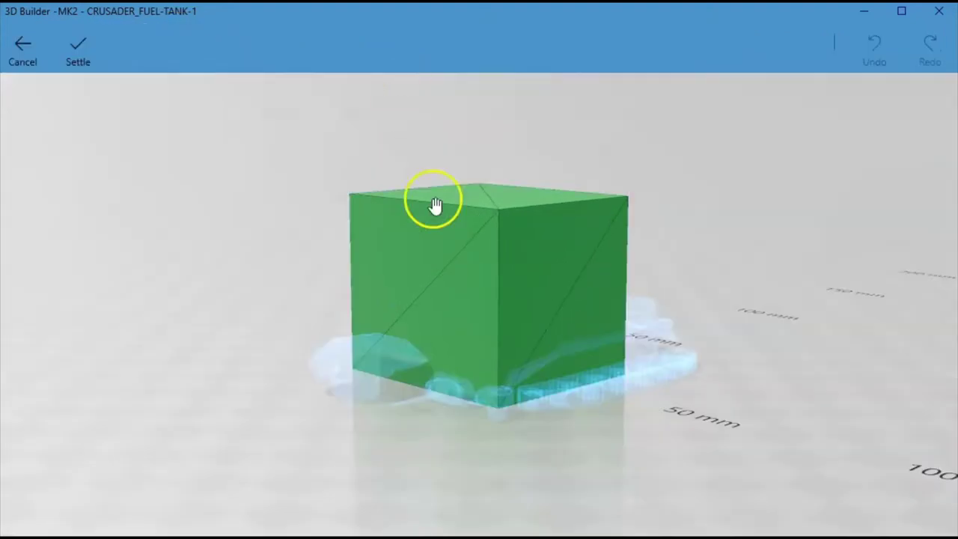
click(80, 37)
Resize the cube to about 22.45 mm in X and 52.21 mm in Y beneath the hull.
drag(249, 428, 421, 82)
drag(350, 237, 444, 310)
right_drag(745, 420, 742, 158)
drag(494, 302, 494, 362)
drag(774, 321, 670, 418)
scroll(601, 231, up, 3)
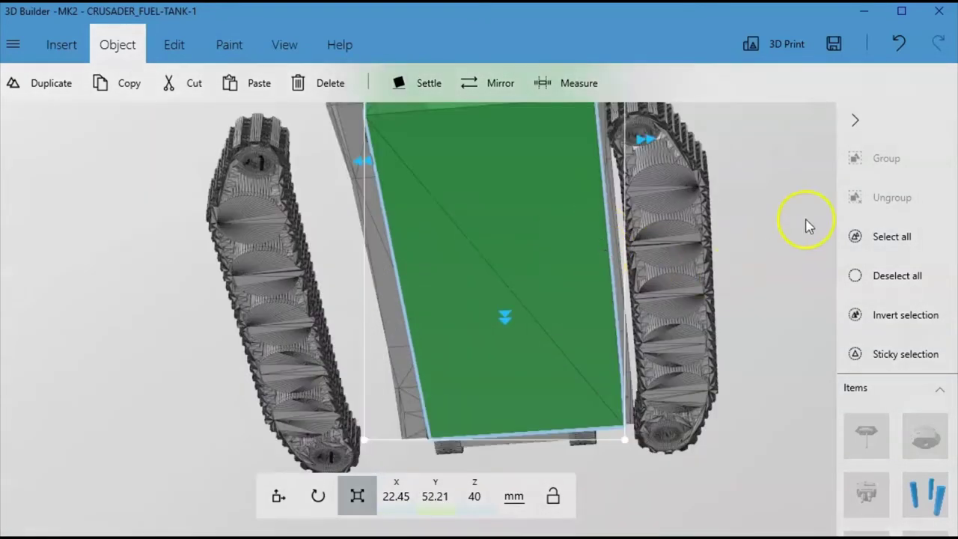
Reduce the cube's height to about 3.92 mm, making a flat block under the hull.
drag(813, 211, 731, 400)
drag(432, 243, 503, 497)
drag(772, 492, 768, 314)
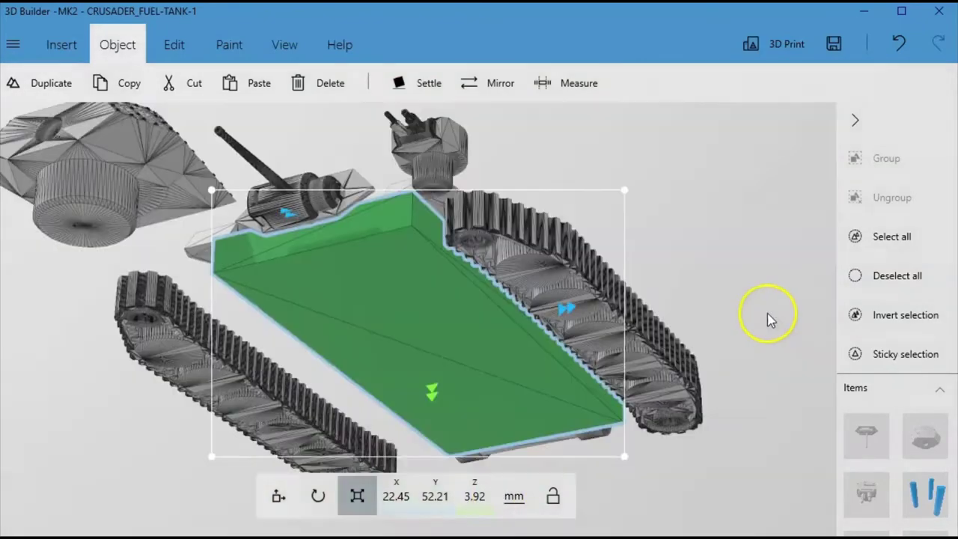
Shorten the block under the hull to about 43.5 mm in Y and trim its X size to about 22.11 mm.
right_drag(381, 307, 547, 185)
drag(353, 322, 301, 324)
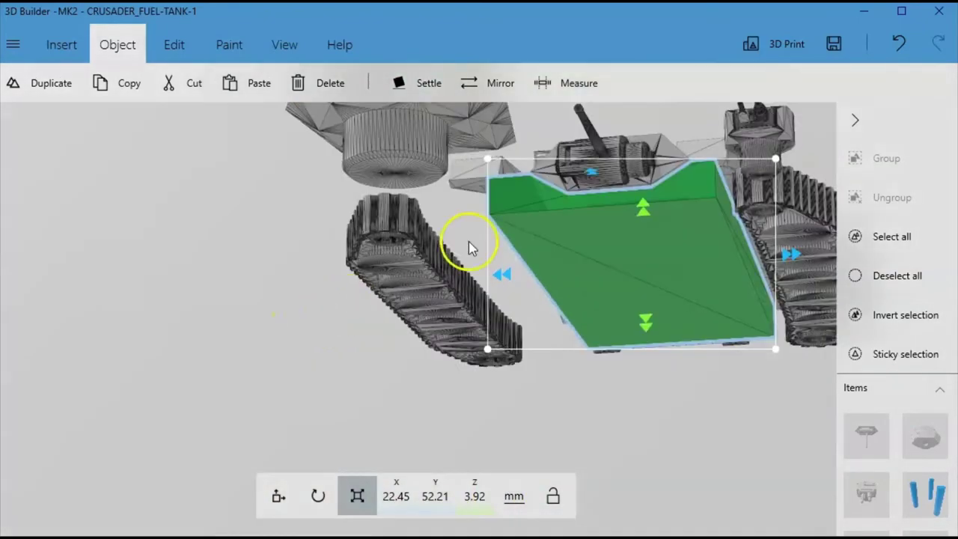
scroll(503, 233, up, 3)
right_drag(467, 275, 207, 382)
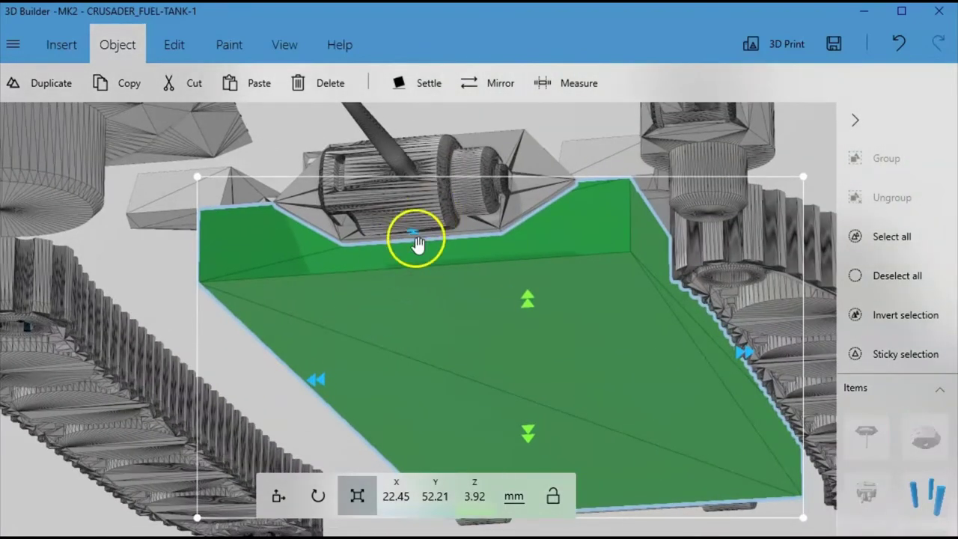
drag(416, 240, 449, 307)
drag(124, 351, 471, 362)
mouse_move(488, 310)
mouse_down()
mouse_move(497, 321)
mouse_move(496, 309)
mouse_up()
Narrow the block to about 18.54 mm in X to fit the hull's flat underside.
right_drag(614, 353, 549, 175)
scroll(519, 289, up, 3)
right_drag(108, 196, 0, 116)
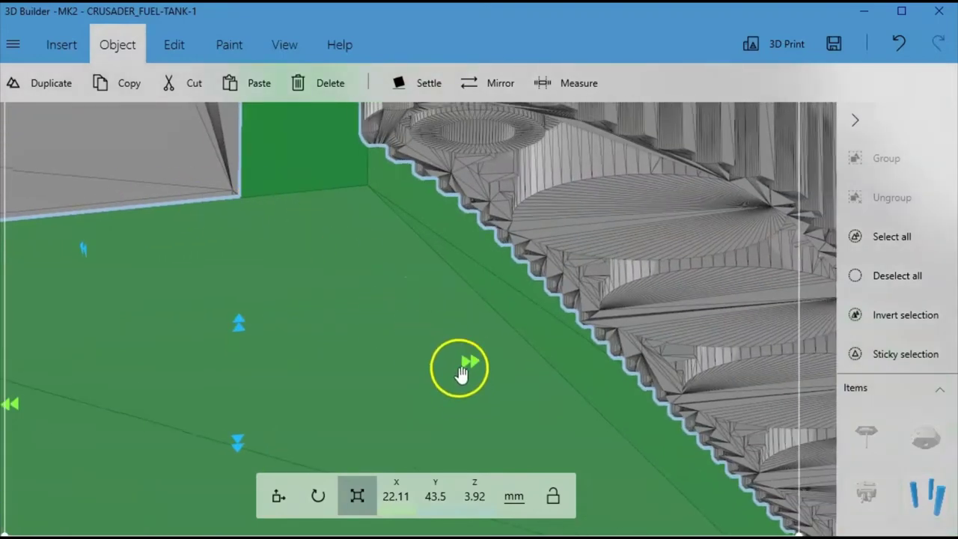
drag(462, 372, 345, 370)
Reselect the block and stretch its rear end towards the hull's rear sprocket mounts.
scroll(349, 370, down, 3)
drag(698, 456, 264, 416)
click(374, 183)
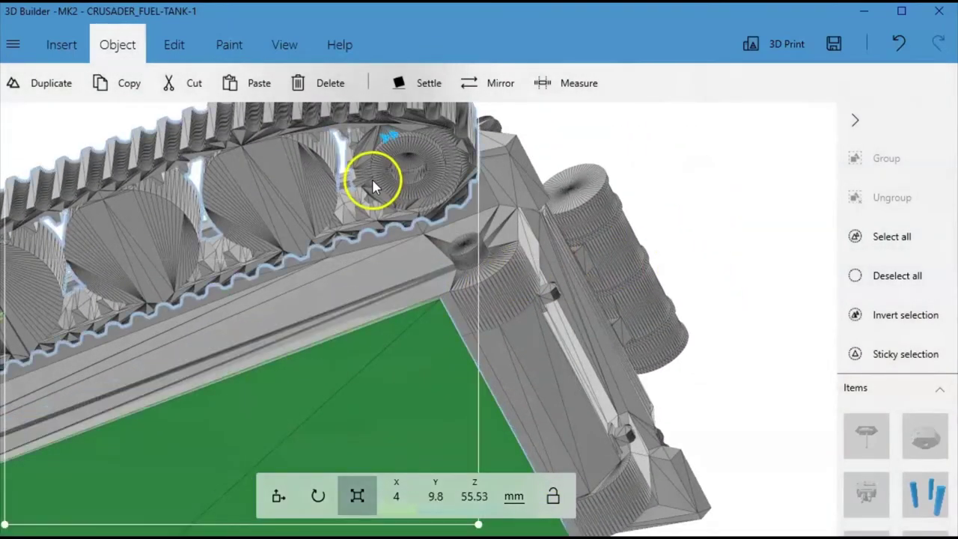
right_drag(551, 259, 447, 80)
scroll(415, 242, up, 3)
click(548, 265)
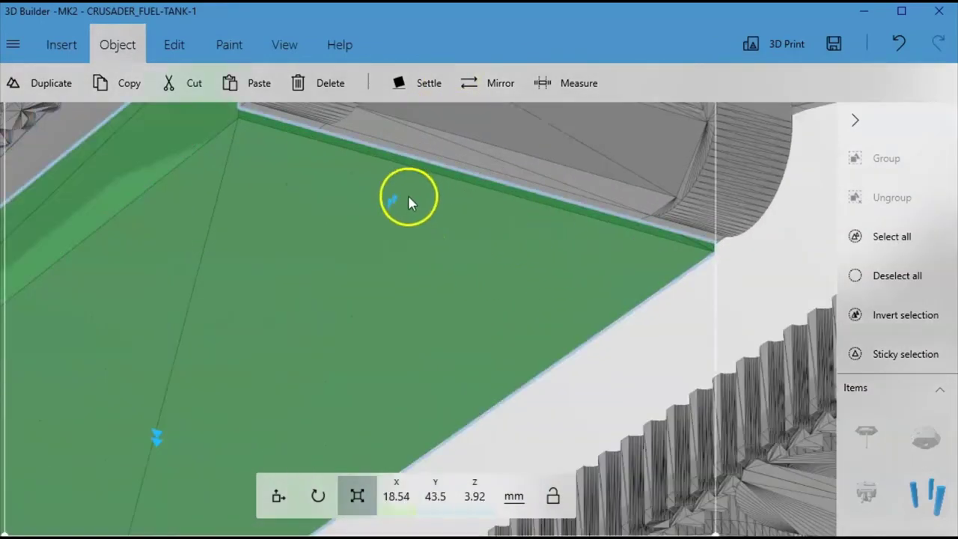
drag(382, 203, 421, 145)
scroll(421, 144, down, 4)
Select the hull together with the block beneath it and merge them into one part.
drag(624, 151, 136, 225)
right_drag(137, 225, 240, 278)
click(548, 181)
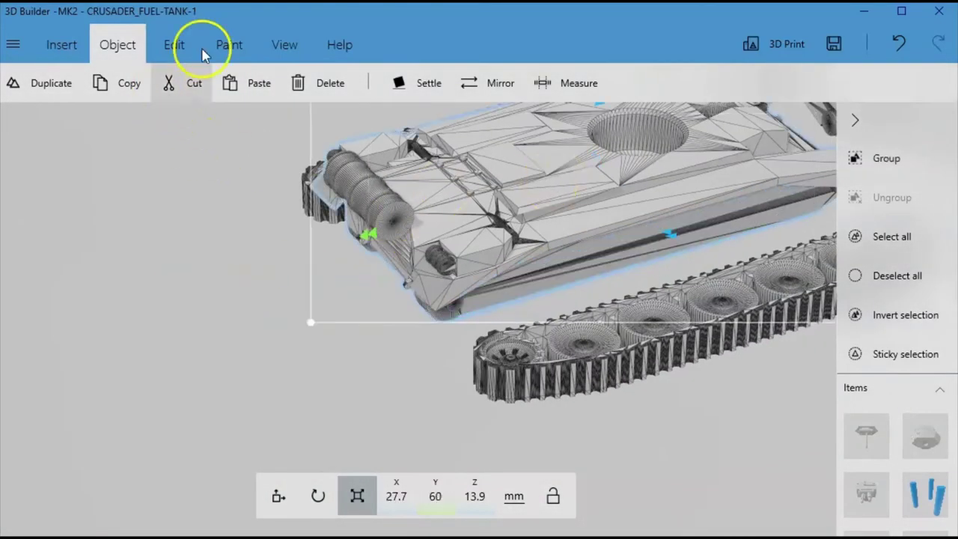
click(180, 46)
click(452, 89)
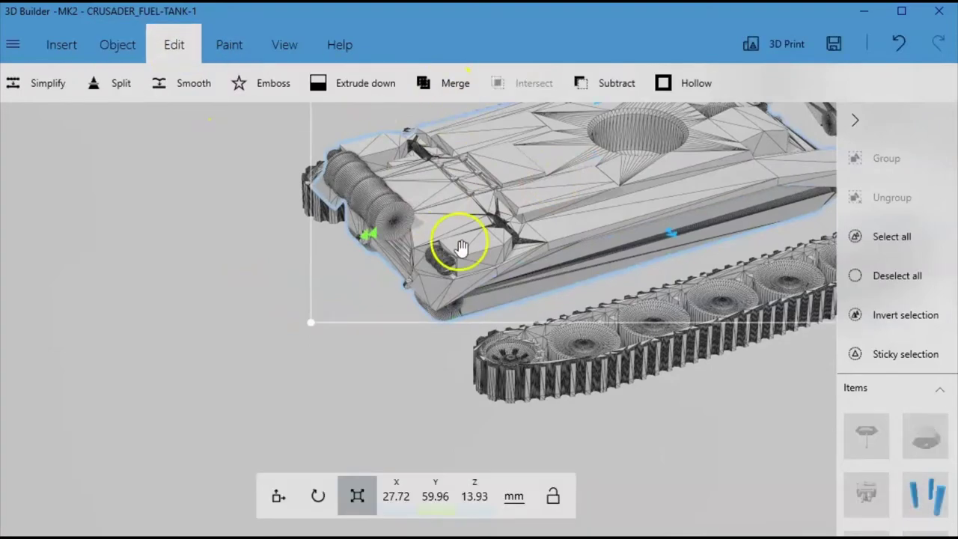
drag(172, 374, 372, 163)
drag(330, 330, 524, 425)
right_drag(523, 432, 476, 401)
right_drag(700, 447, 565, 397)
scroll(476, 359, up, 3)
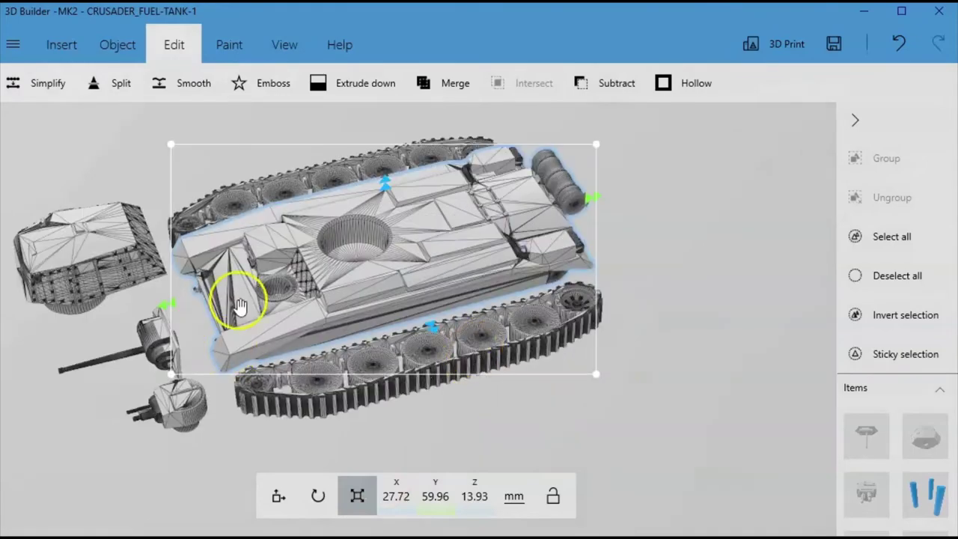
Examine the separated tank hull and its surrounding parts from underneath, the rear and the side.
middle_drag(229, 290, 589, 473)
right_drag(637, 455, 783, 318)
scroll(783, 317, up, 4)
middle_drag(514, 267, 438, 392)
scroll(438, 396, down, 2)
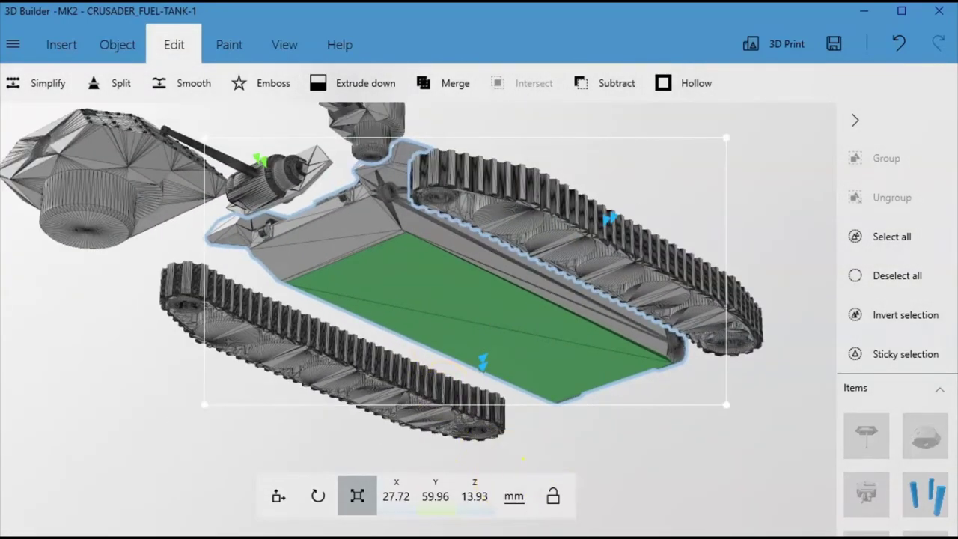
right_drag(765, 444, 290, 432)
drag(291, 432, 89, 535)
mouse_move(4, 535)
mouse_down()
mouse_move(150, 535)
mouse_move(2, 524)
mouse_up()
right_drag(288, 284, 376, 329)
right_drag(660, 438, 558, 399)
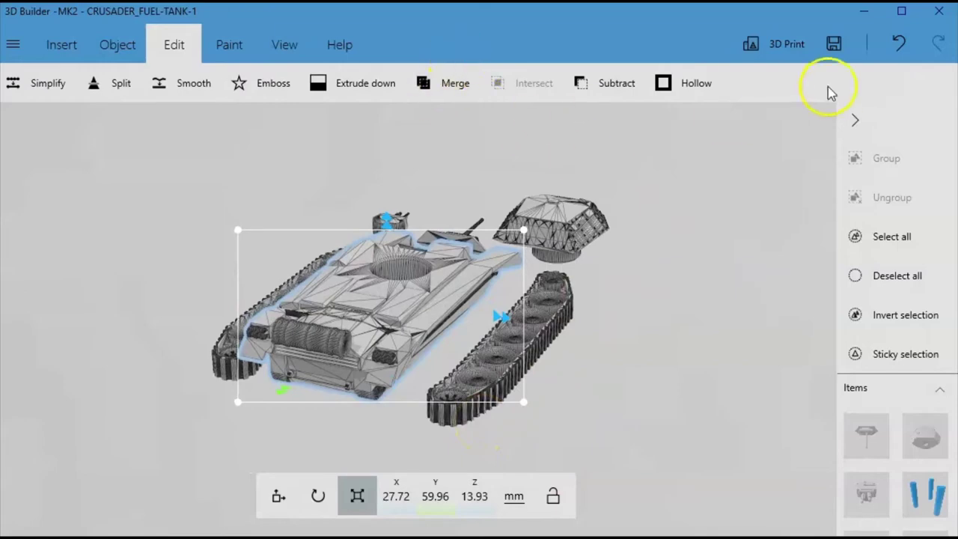
right_drag(658, 323, 756, 234)
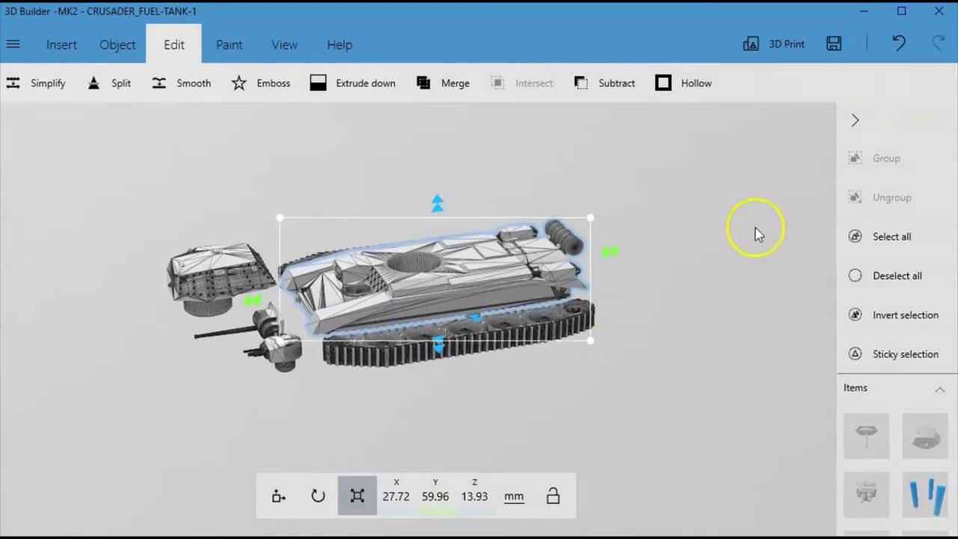
Close the current scene and open all nine MK2 Crusader STL files together from the file folder.
click(939, 12)
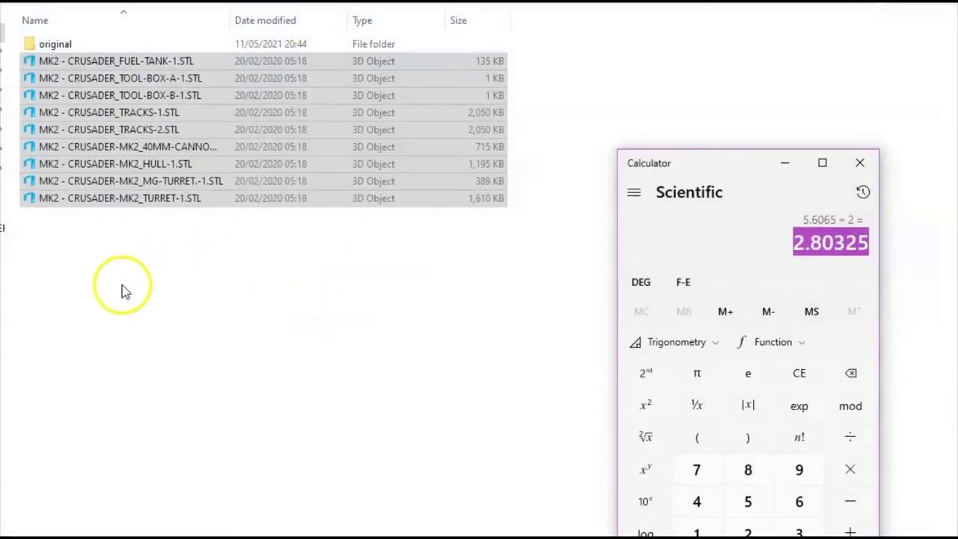
click(125, 291)
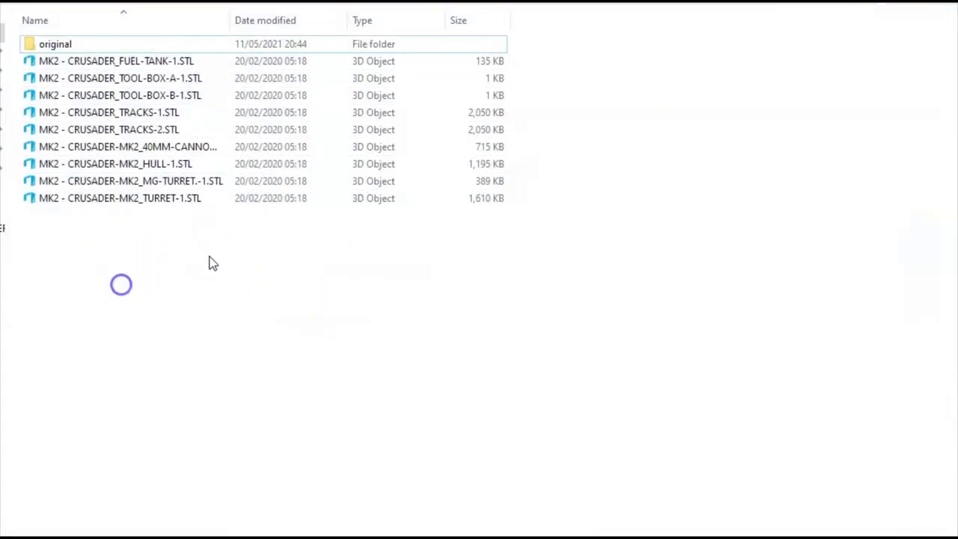
drag(202, 260, 56, 65)
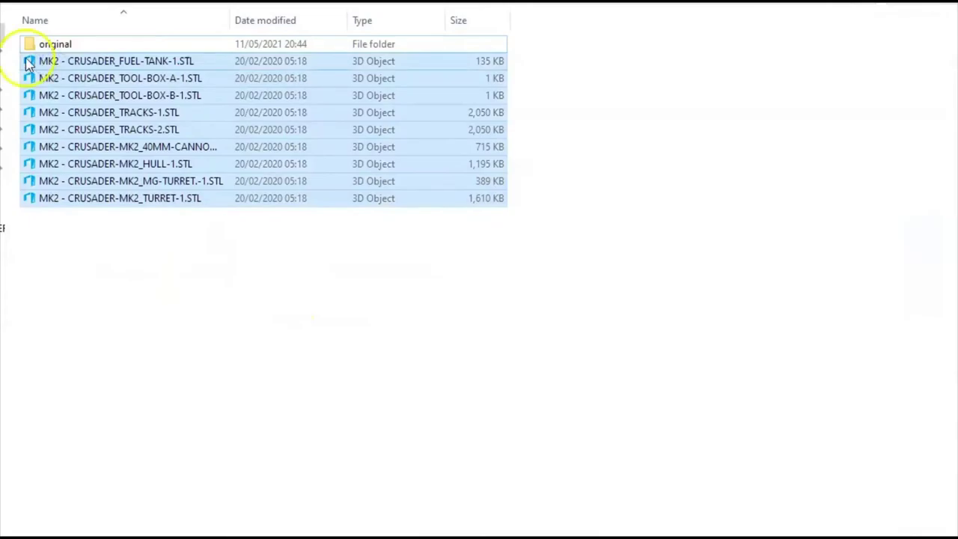
double_click(28, 62)
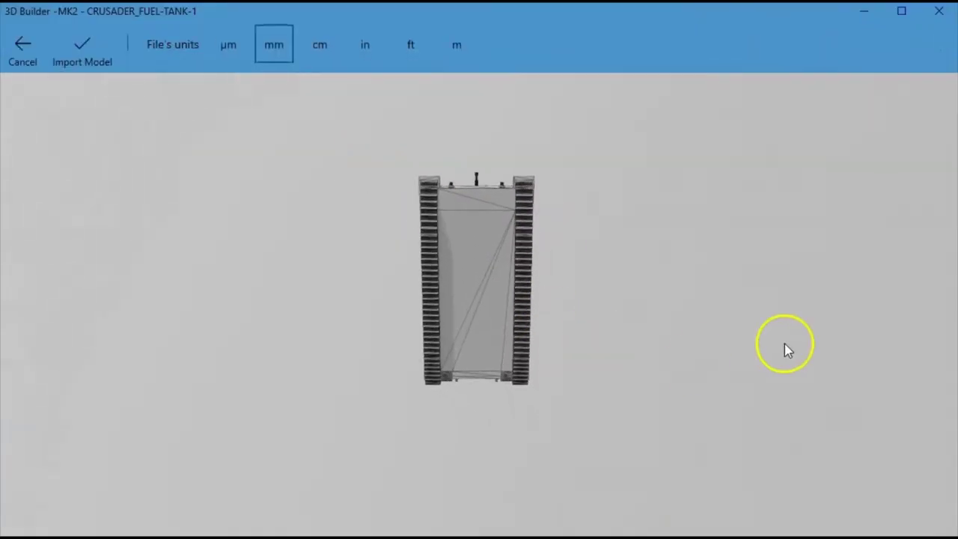
Import the complete tank model with millimetres as the file's units.
drag(815, 334, 634, 311)
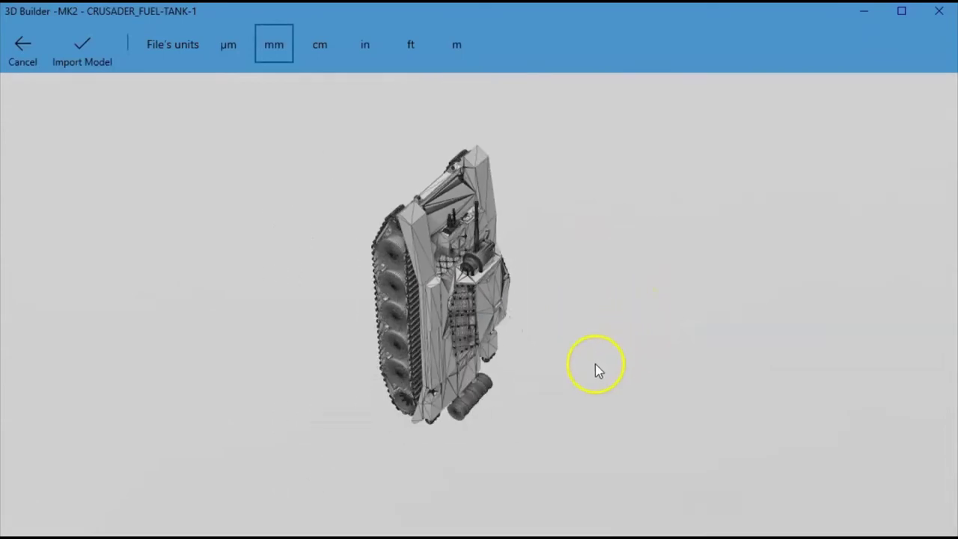
drag(594, 364, 555, 369)
scroll(555, 370, down, 5)
scroll(554, 369, up, 4)
drag(555, 421, 653, 443)
click(92, 66)
Select all the tank parts and rotate them to a roll of 90 degrees so the tank stands on its tracks.
drag(553, 364, 379, 359)
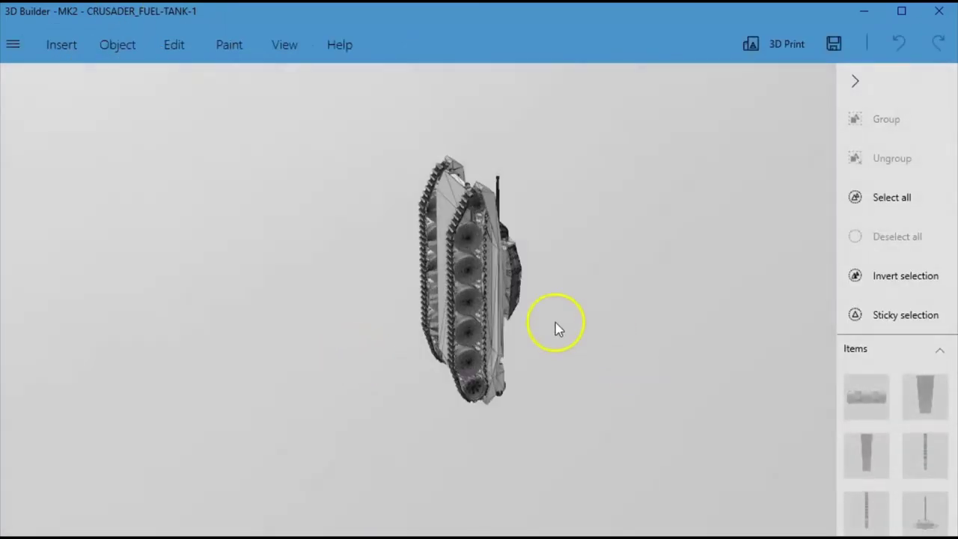
click(452, 303)
key(ctrl+a)
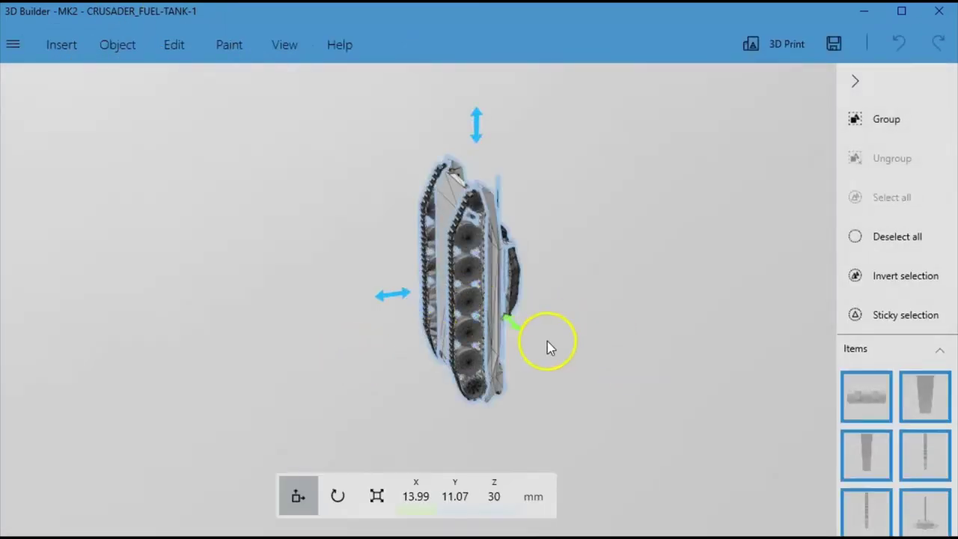
click(337, 497)
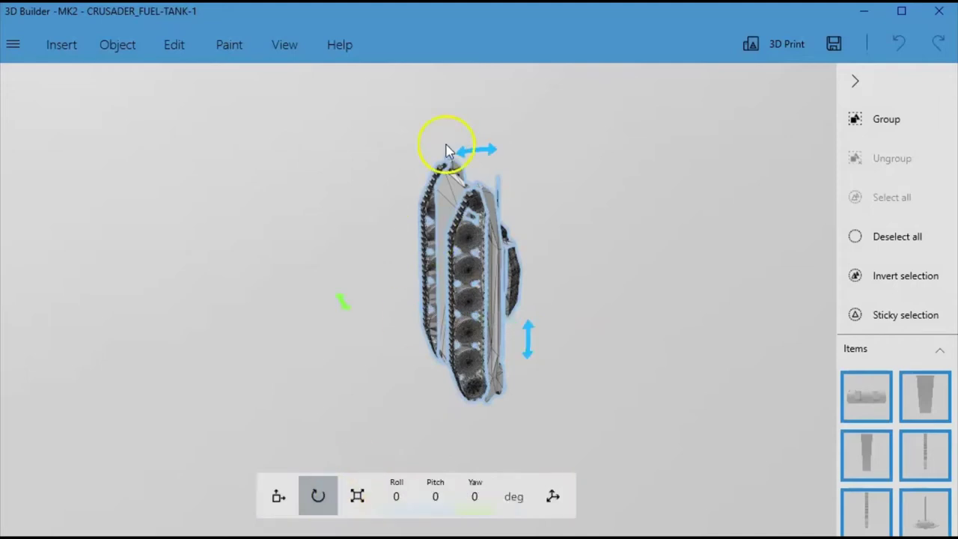
drag(465, 161, 394, 291)
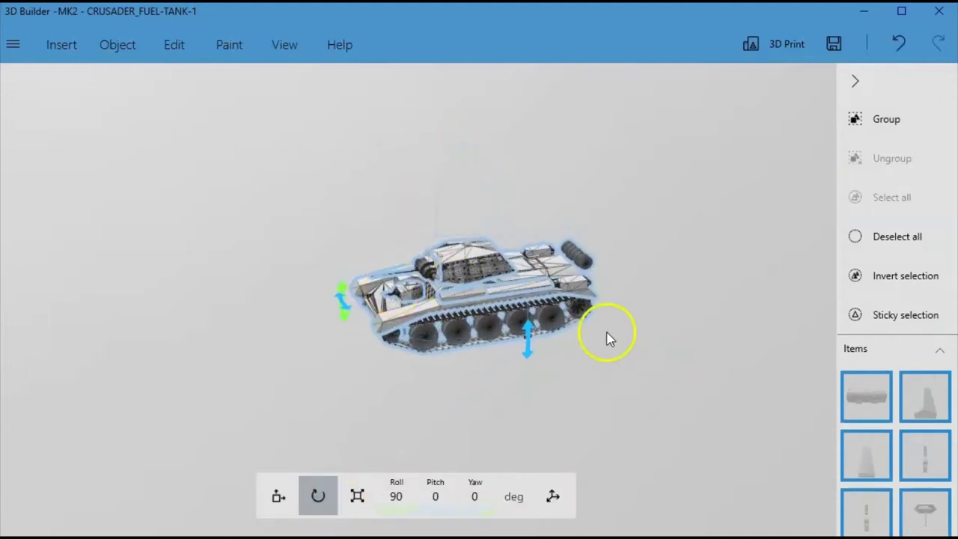
Merge all the selected tank parts into one object.
scroll(659, 348, up, 5)
drag(656, 433, 549, 456)
click(175, 47)
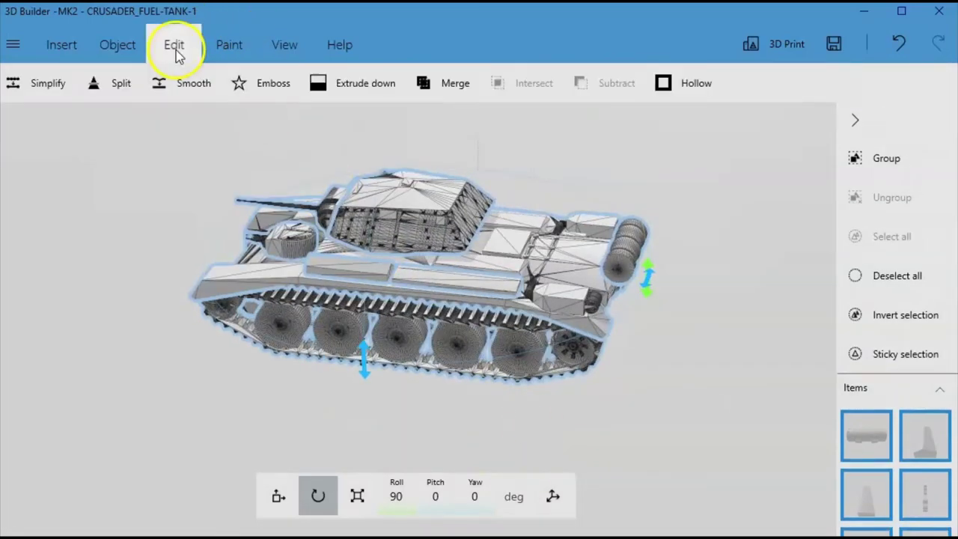
click(441, 88)
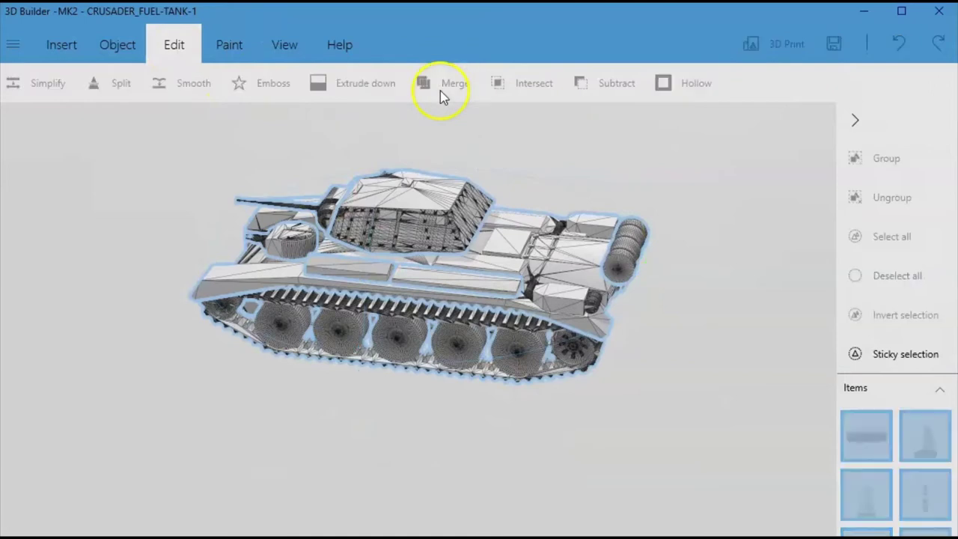
drag(95, 299, 332, 312)
scroll(472, 352, up, 1)
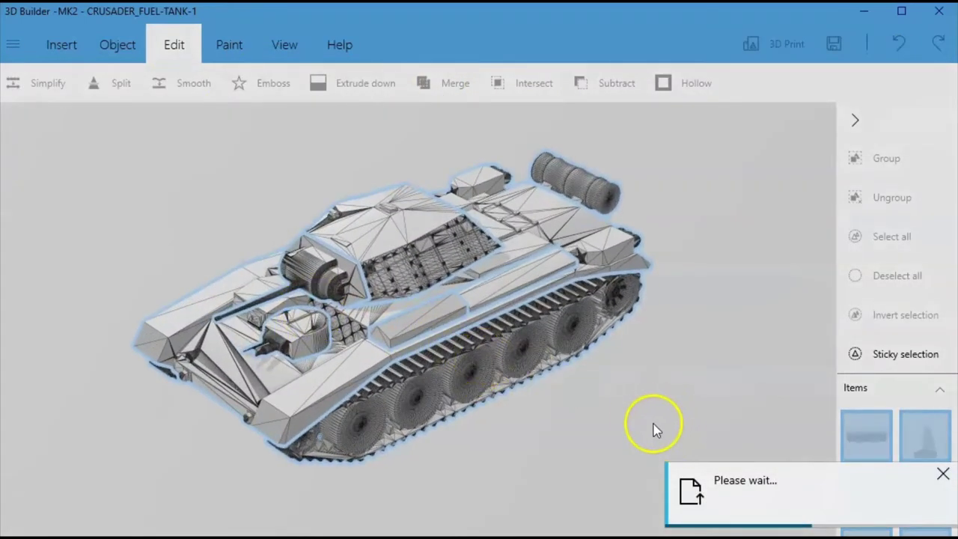
drag(610, 516, 523, 428)
scroll(646, 388, up, 4)
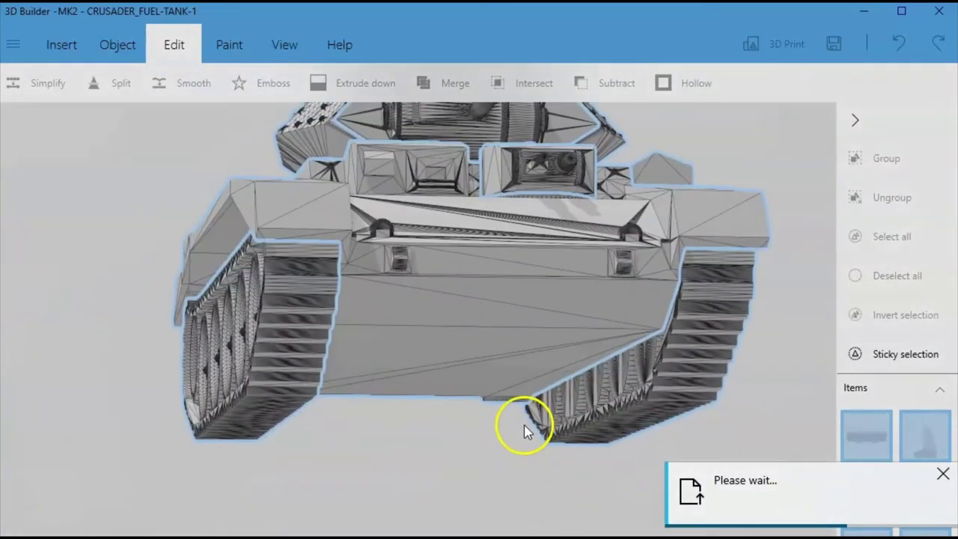
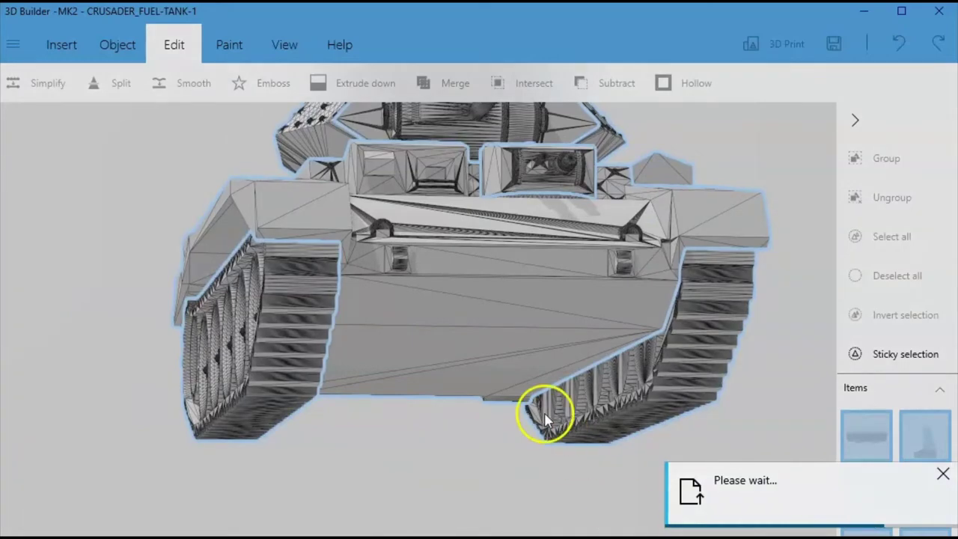
Ungroup the merged tank into its separate objects.
drag(573, 441, 401, 460)
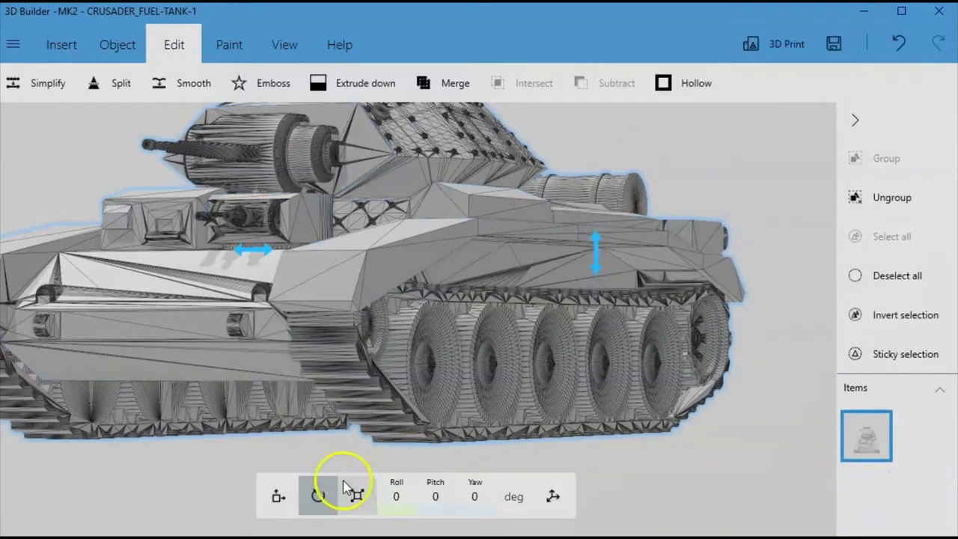
drag(179, 454, 383, 419)
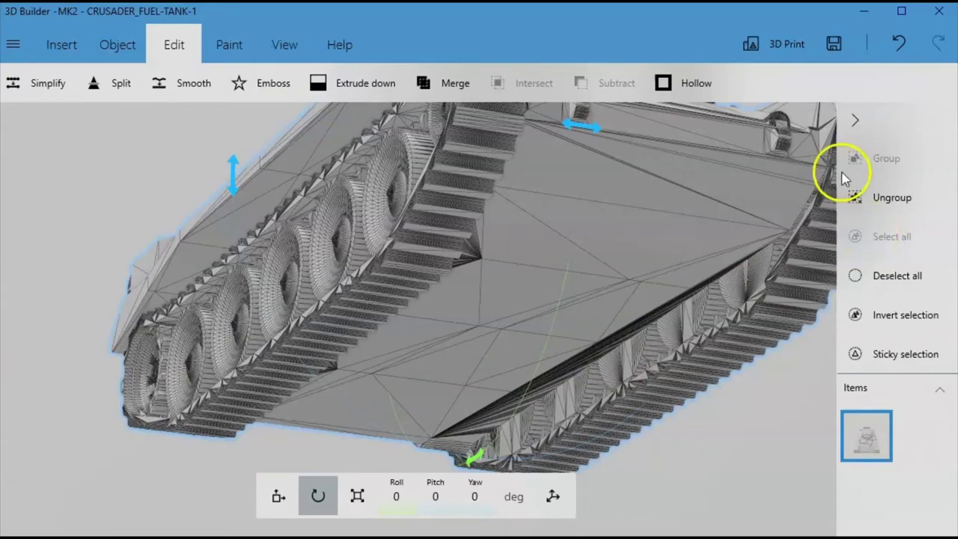
click(855, 196)
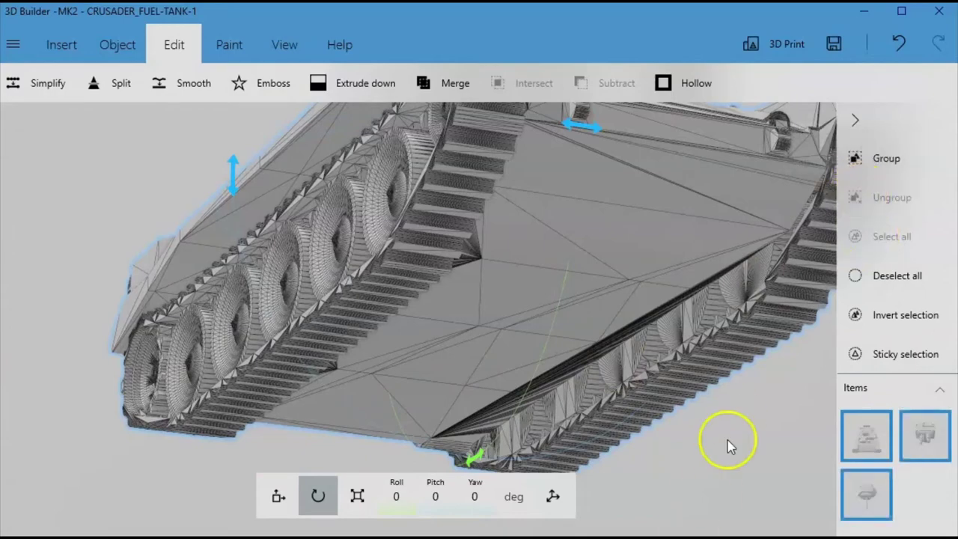
Examine the ungrouped tank's hull, tracks and main turret, especially where the turret's underside meets the hull.
drag(729, 441, 601, 323)
drag(716, 397, 442, 443)
drag(466, 208, 625, 217)
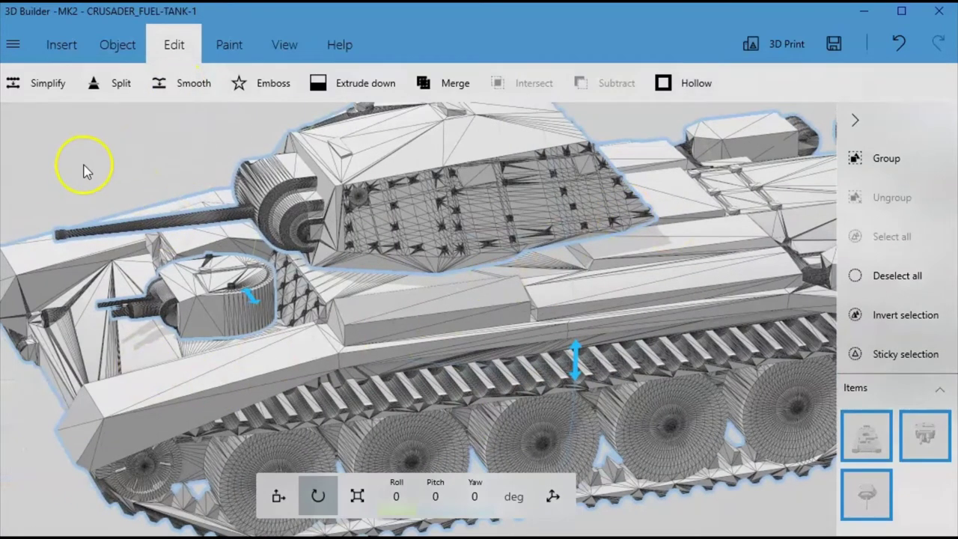
drag(79, 167, 655, 128)
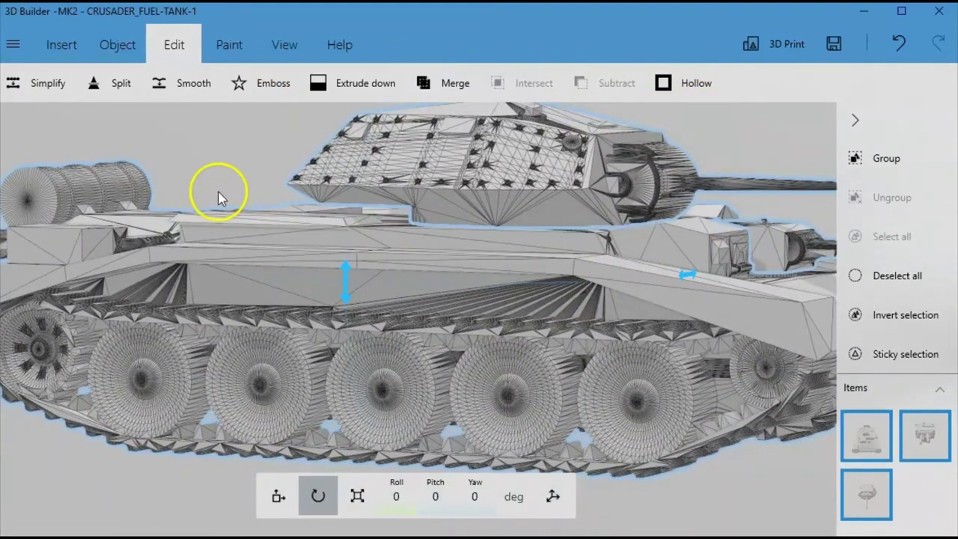
drag(219, 153, 224, 193)
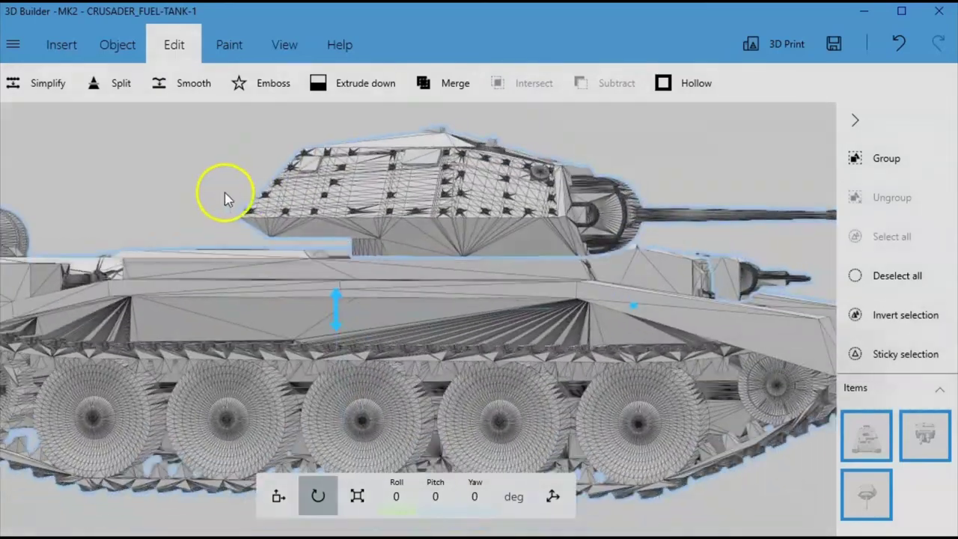
scroll(224, 193, up, 4)
drag(271, 231, 506, 337)
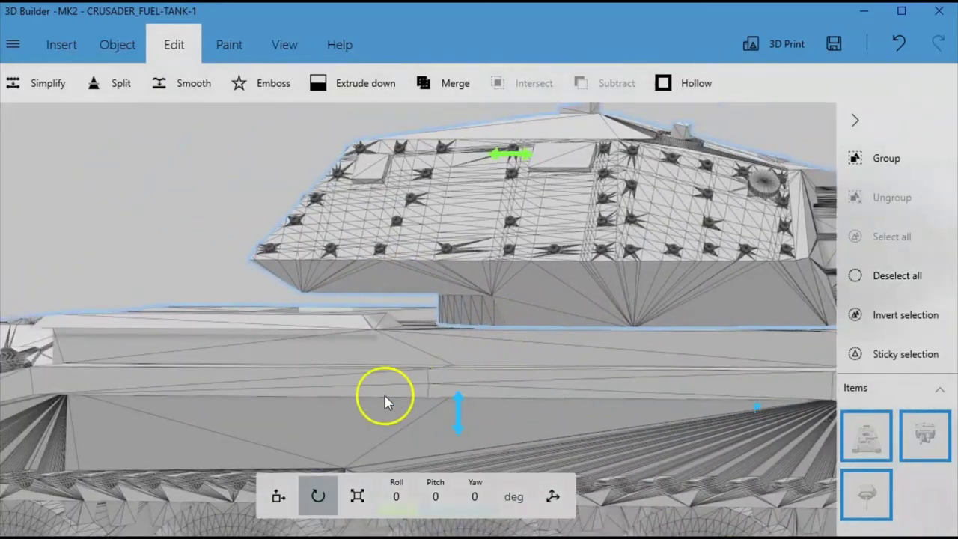
drag(400, 391, 377, 336)
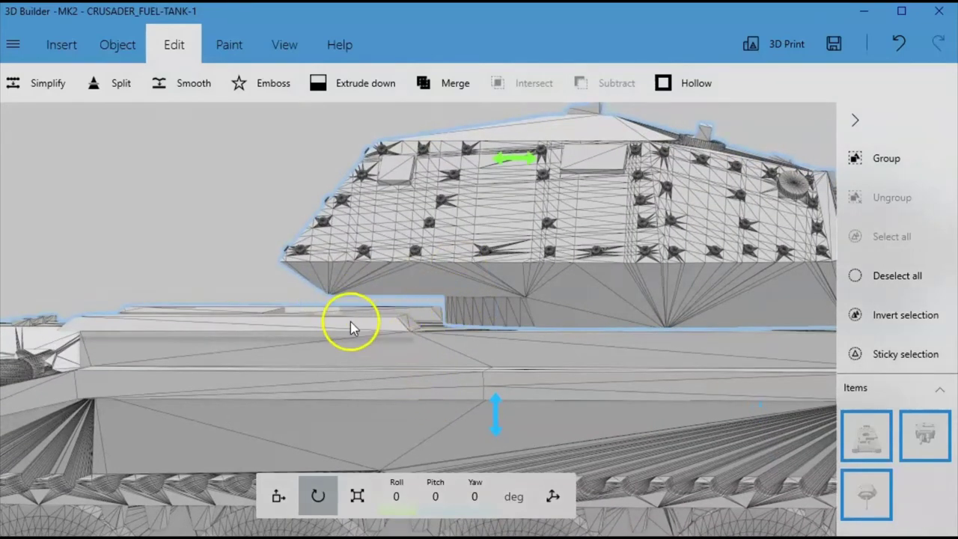
drag(170, 248, 250, 346)
scroll(428, 364, down, 10)
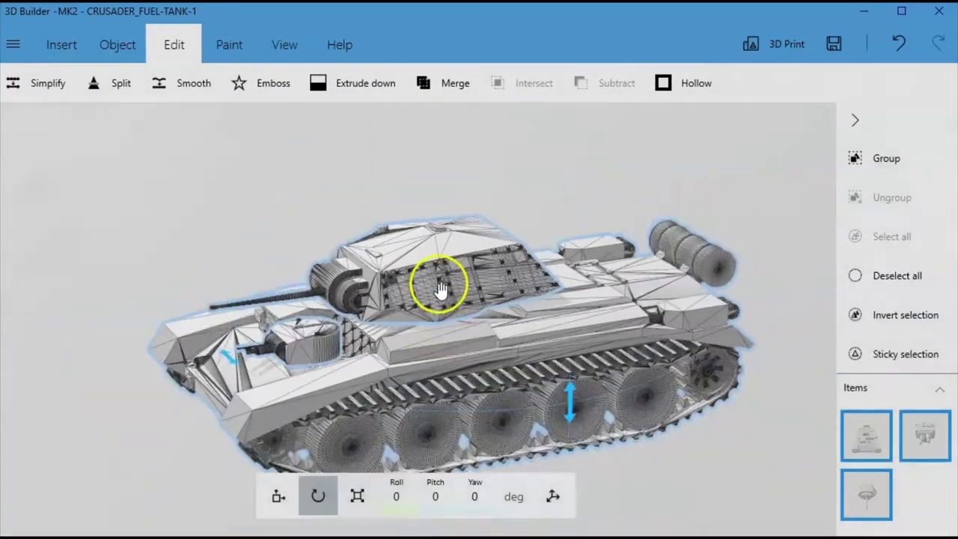
Raise the main turret to a Z position of 39.56 mm and undo the move.
click(460, 279)
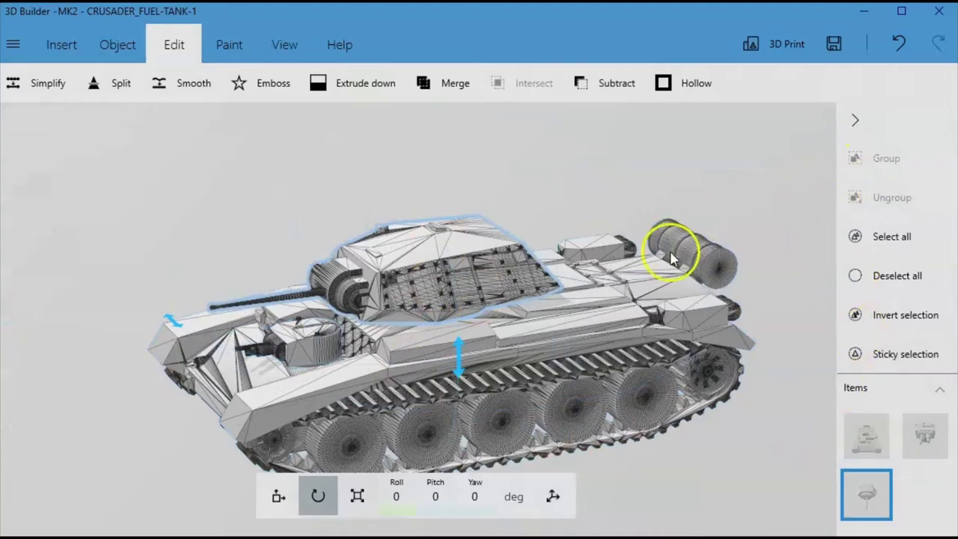
click(278, 496)
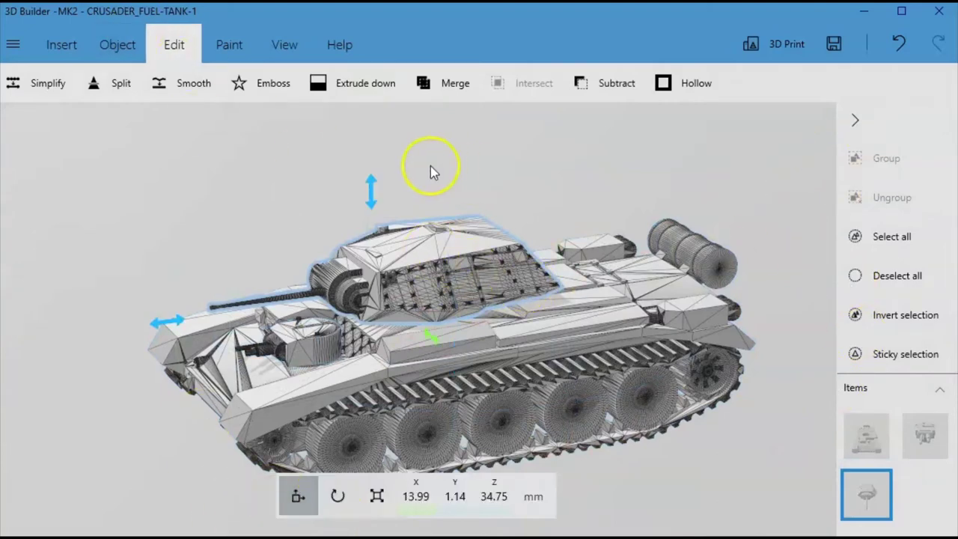
drag(362, 206, 373, 143)
key(ctrl+z)
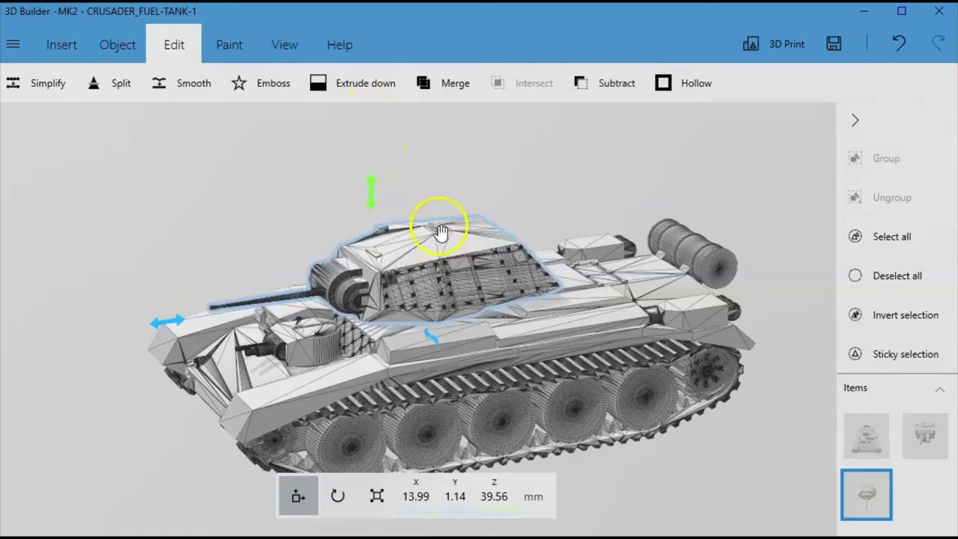
scroll(472, 274, up, 2)
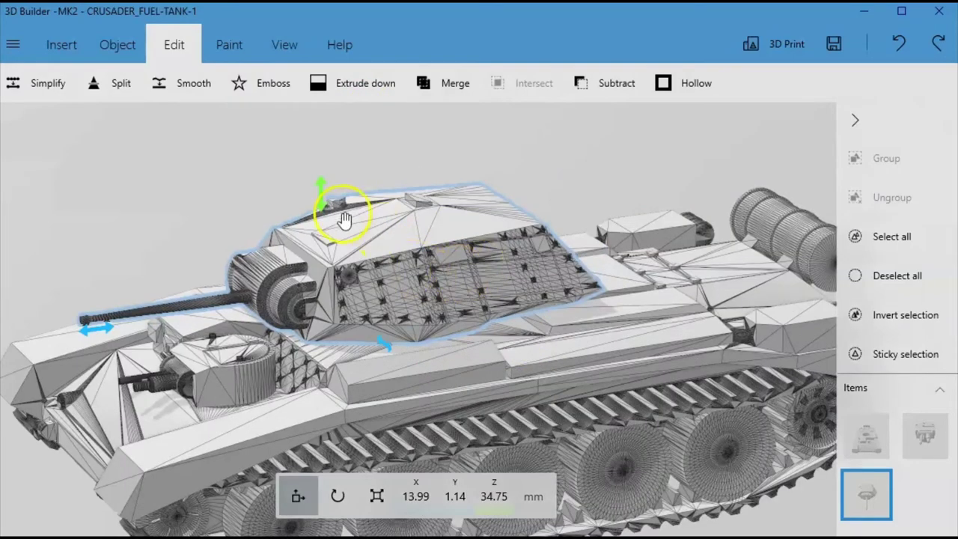
click(197, 381)
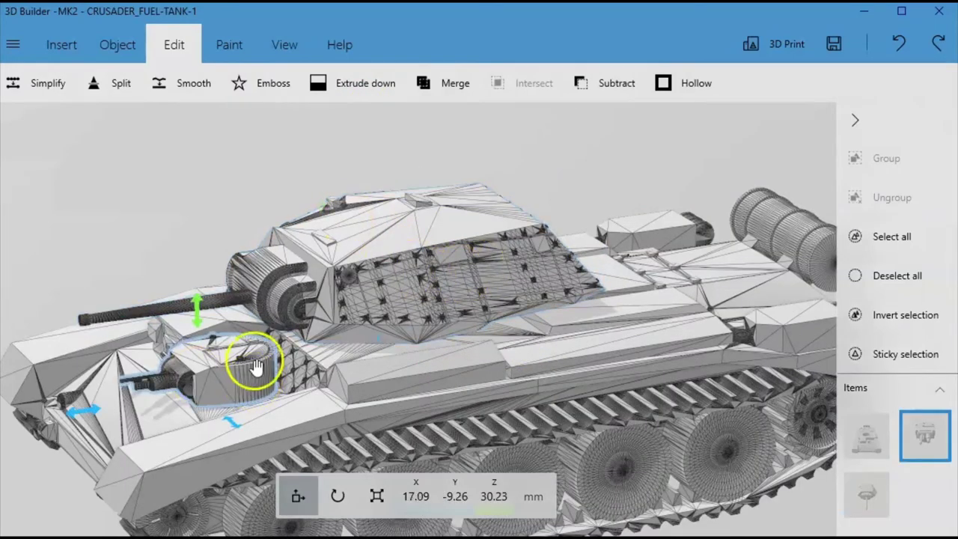
click(138, 58)
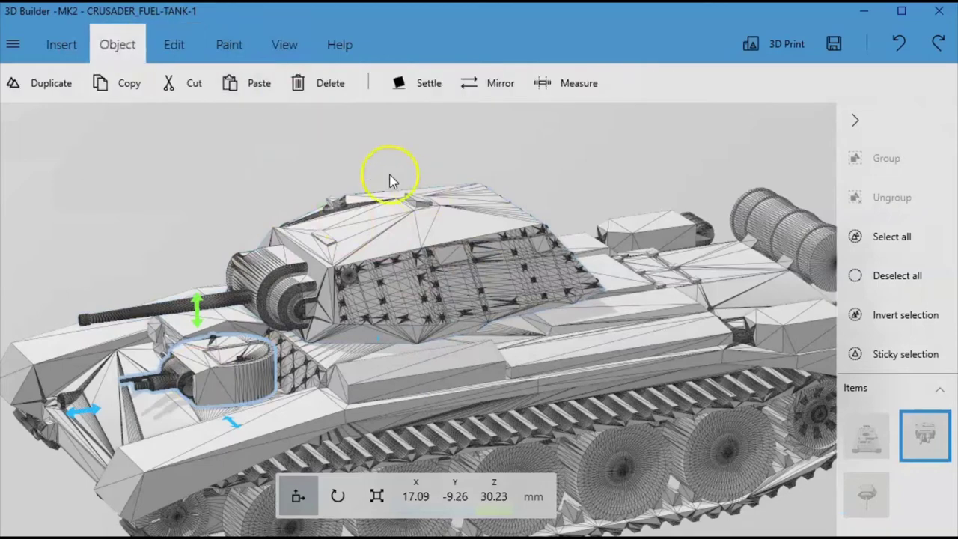
Insert a cylinder and scale it down uniformly to about 15.46 mm on each axis.
click(52, 45)
click(254, 85)
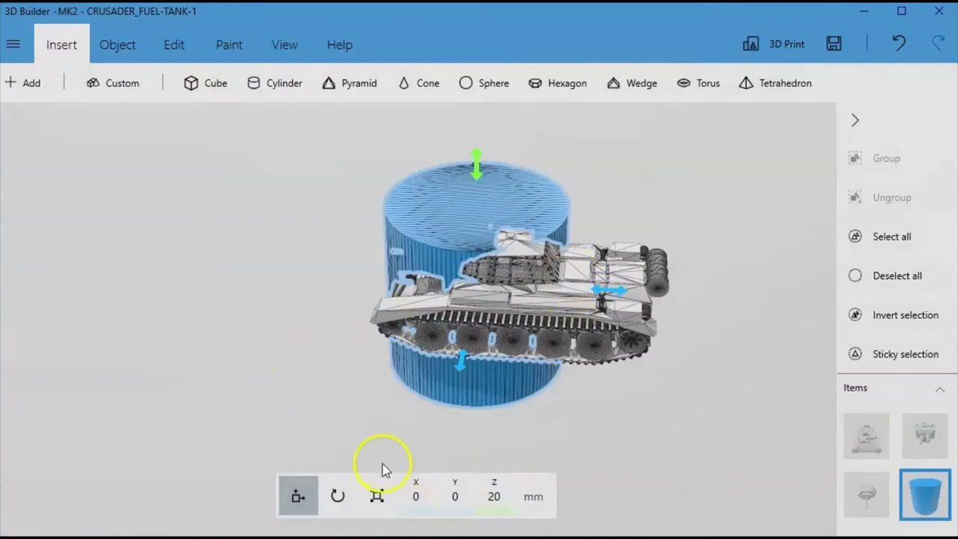
click(377, 494)
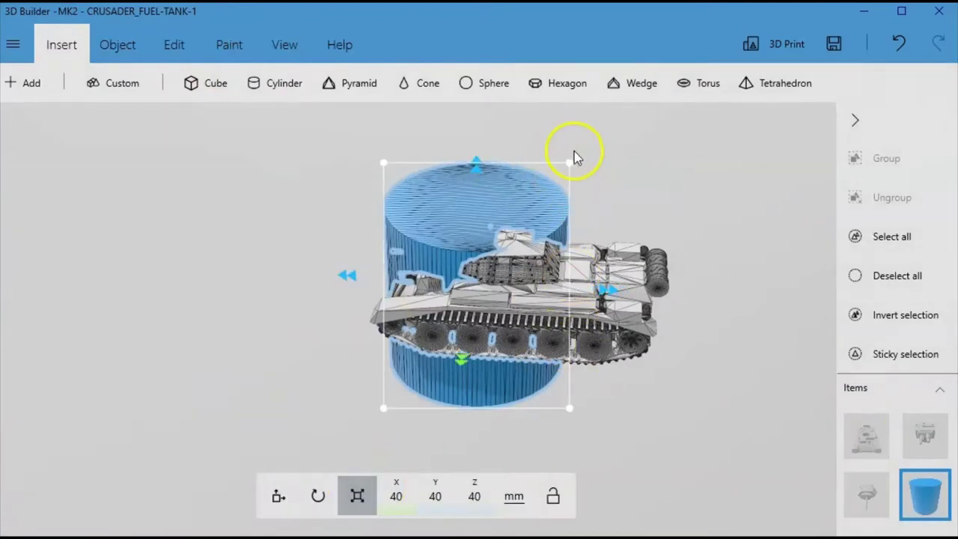
drag(574, 160, 491, 242)
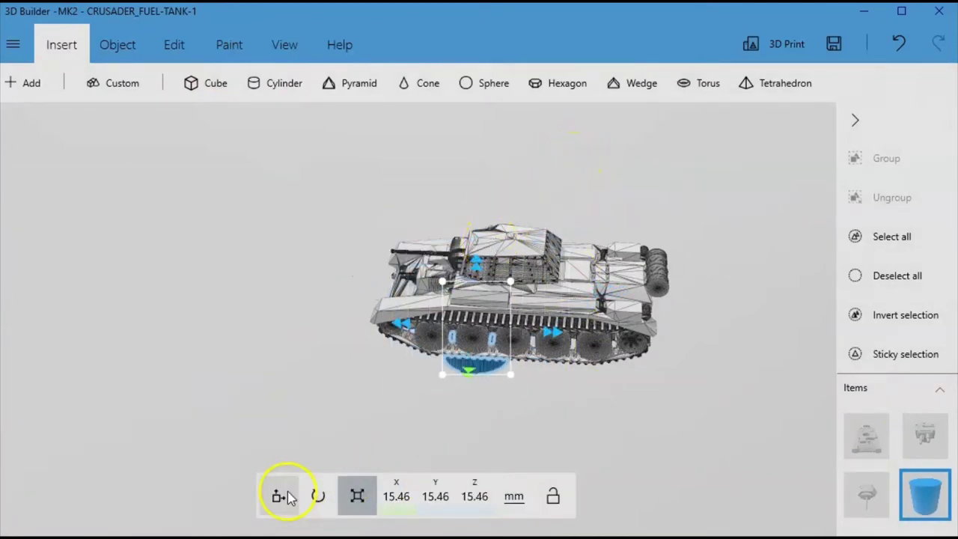
Move the cylinder up into the main turret area at X 13.99, Y 7.73 and Z 36.06 mm.
click(278, 496)
click(500, 338)
drag(469, 379, 469, 416)
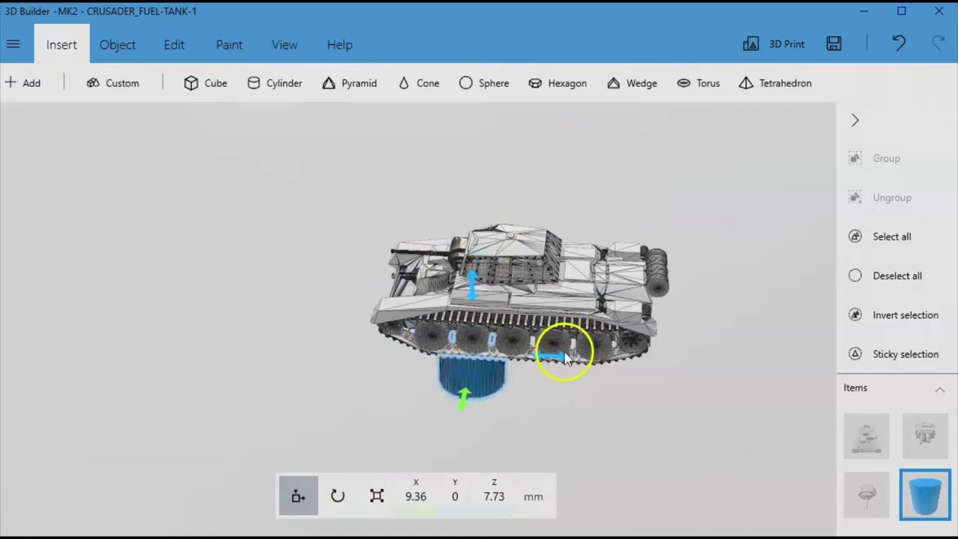
drag(563, 359, 602, 388)
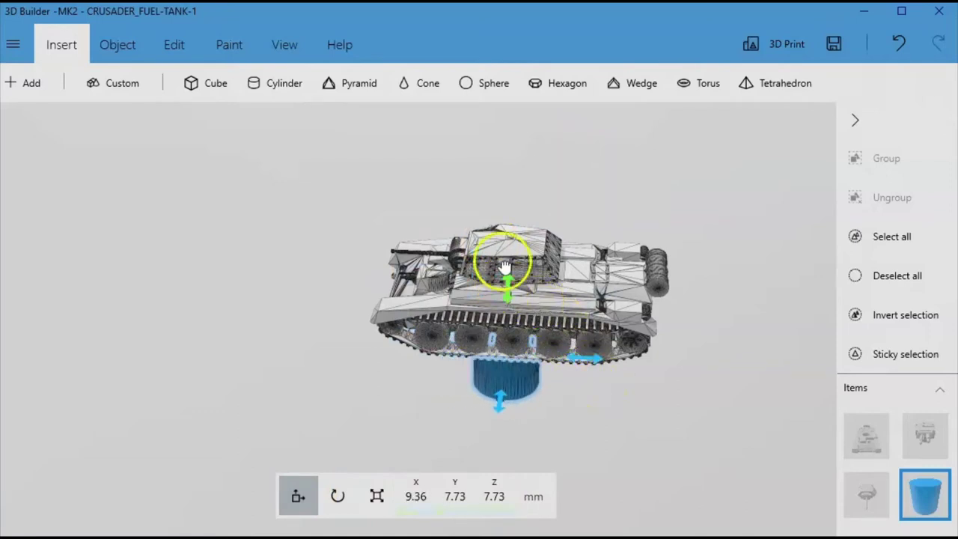
drag(506, 267, 506, 158)
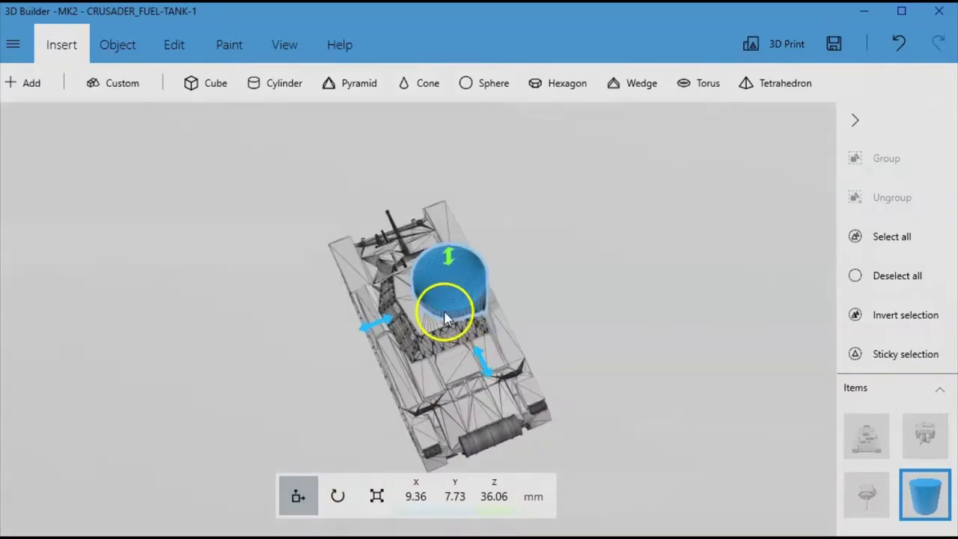
drag(428, 321, 325, 276)
Turn on the X-ray view and scale the cylinder down uniformly to 11.07 mm on each axis.
right_drag(205, 431, 579, 299)
scroll(573, 324, up, 10)
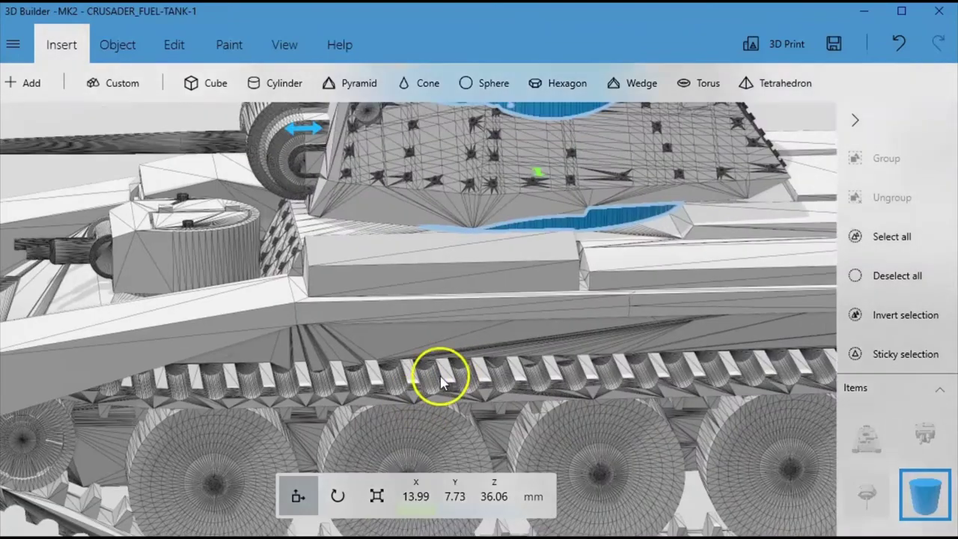
scroll(440, 322, up, 3)
mouse_move(479, 378)
right_down()
mouse_move(469, 315)
mouse_move(475, 363)
right_up()
click(284, 45)
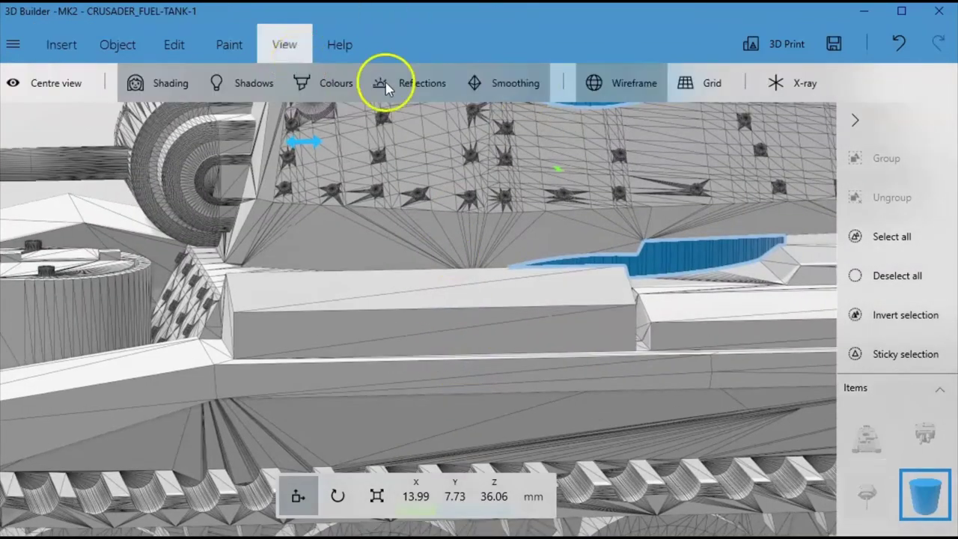
click(778, 83)
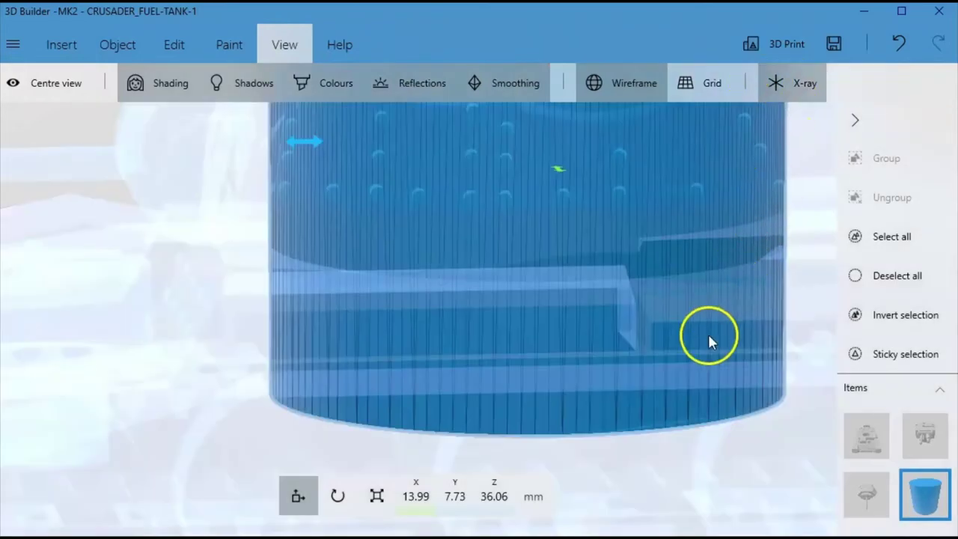
scroll(556, 252, down, 5)
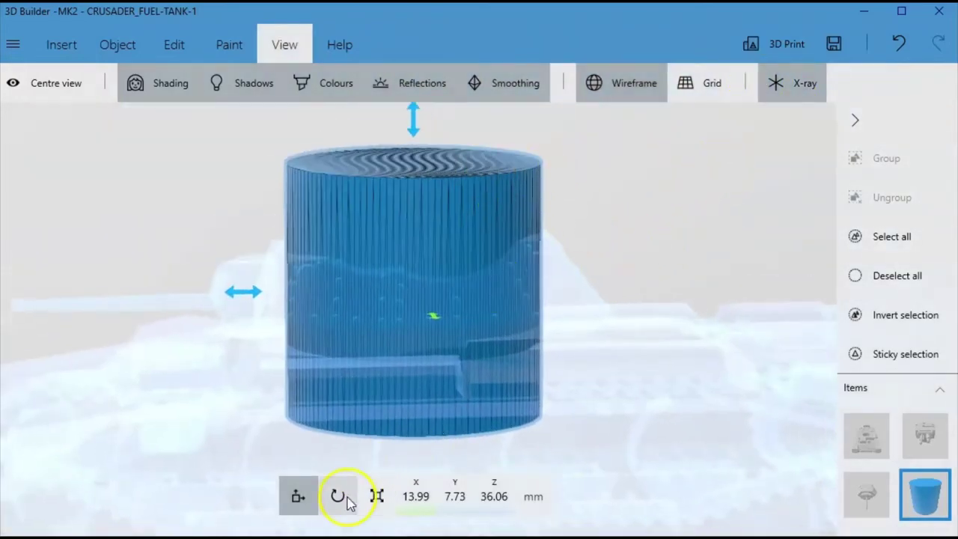
click(376, 496)
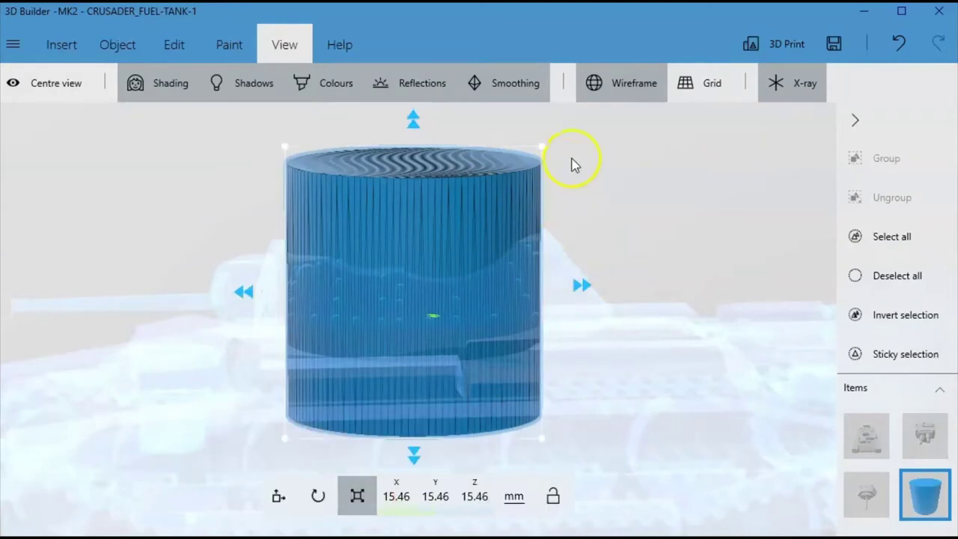
drag(536, 149, 498, 186)
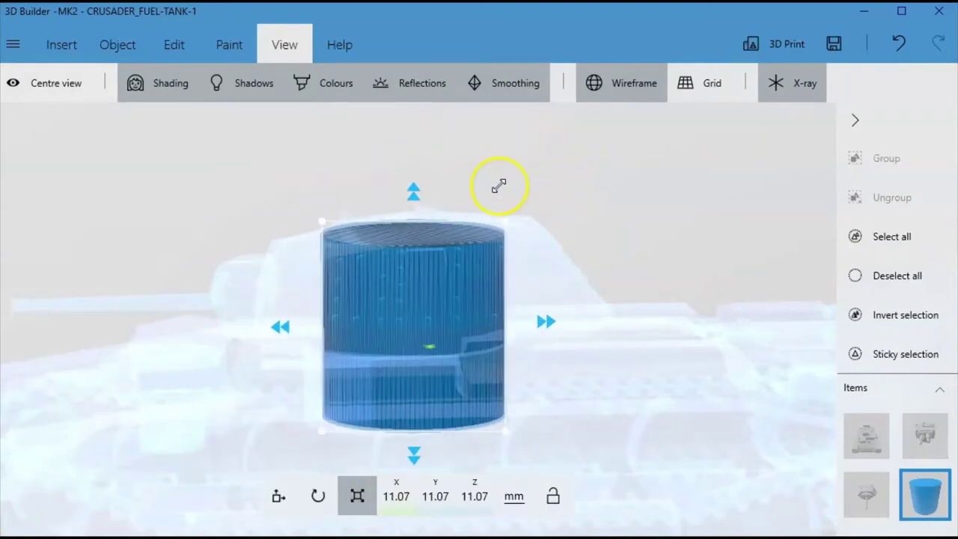
Shift the cylinder to Y 6.2 mm and lower it to Z 30.53 mm so it joins the main turret and hull.
click(276, 497)
drag(296, 328, 254, 328)
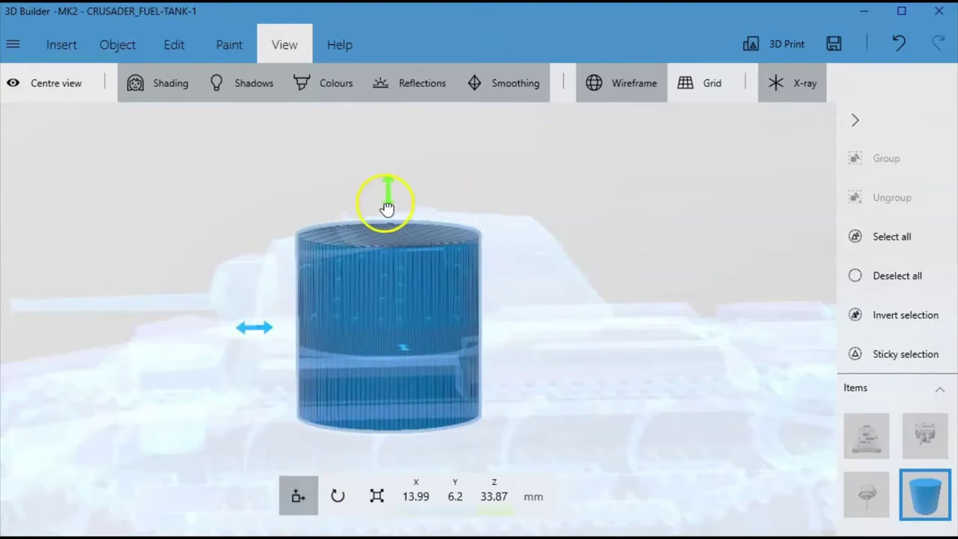
drag(387, 208, 390, 246)
drag(155, 223, 238, 203)
drag(488, 212, 487, 223)
Duplicate the cylinder and move the copy toward the small front turret, to X 16.62 and Y -9.87 mm.
drag(513, 333, 315, 312)
drag(128, 193, 331, 168)
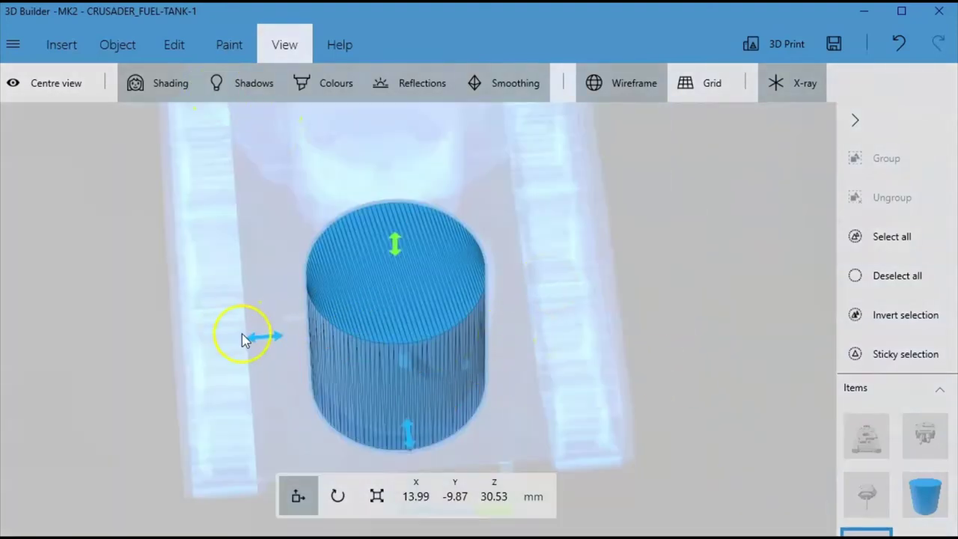
drag(257, 338, 316, 341)
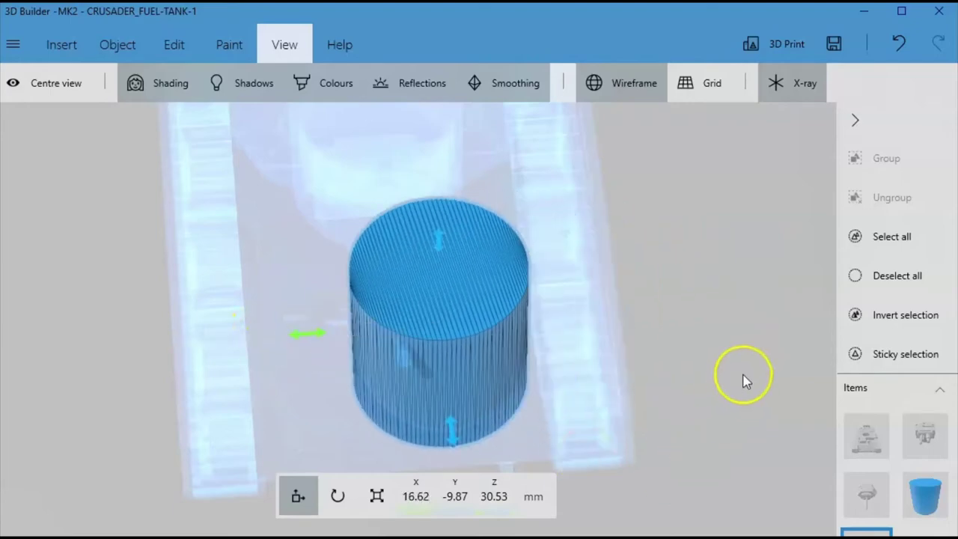
Scale the copied cylinder down uniformly until it is narrower than the small front turret.
drag(744, 367, 355, 355)
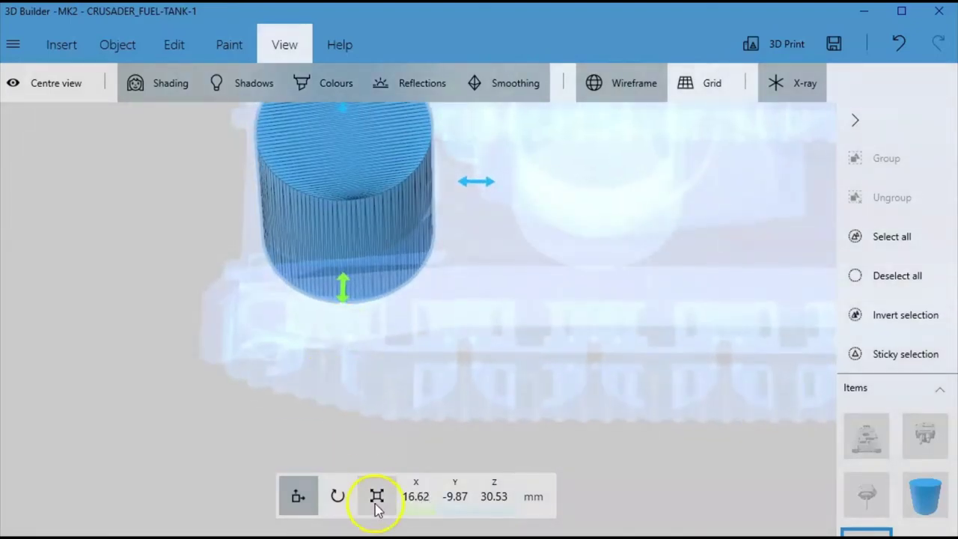
click(375, 500)
right_drag(596, 215, 469, 270)
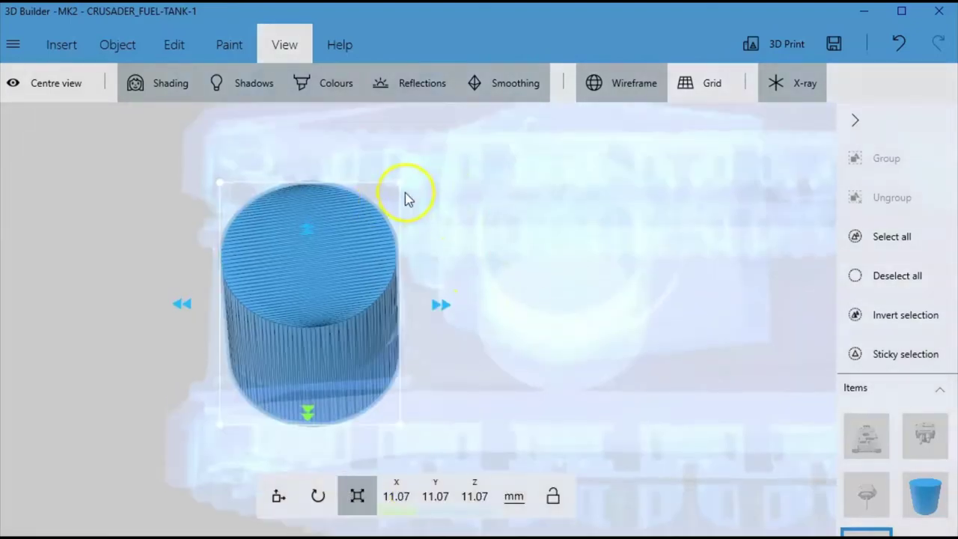
drag(399, 190, 371, 272)
Align the small cylinder beneath the front turret at X 17.05 and Y -7.01 mm.
click(278, 496)
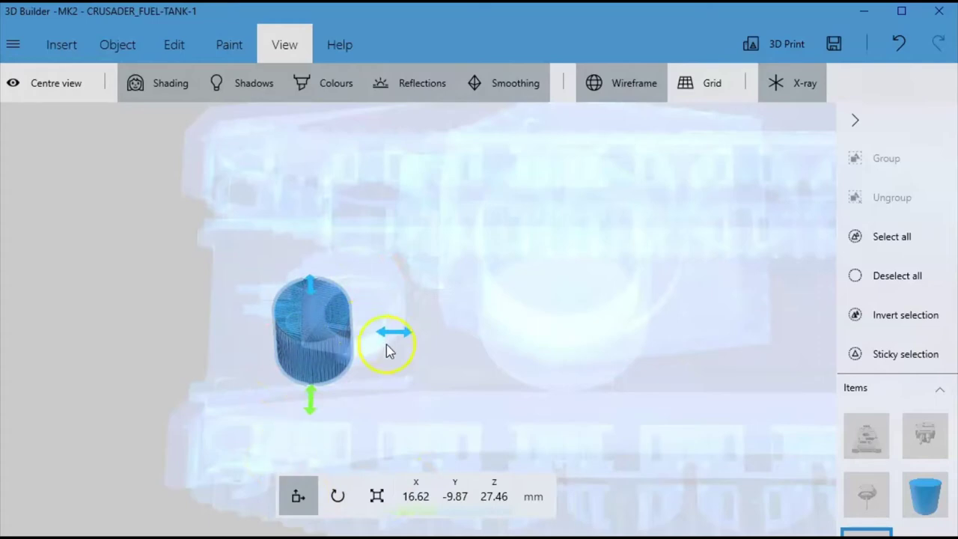
drag(410, 338, 464, 365)
right_drag(156, 366, 491, 385)
drag(591, 424, 599, 424)
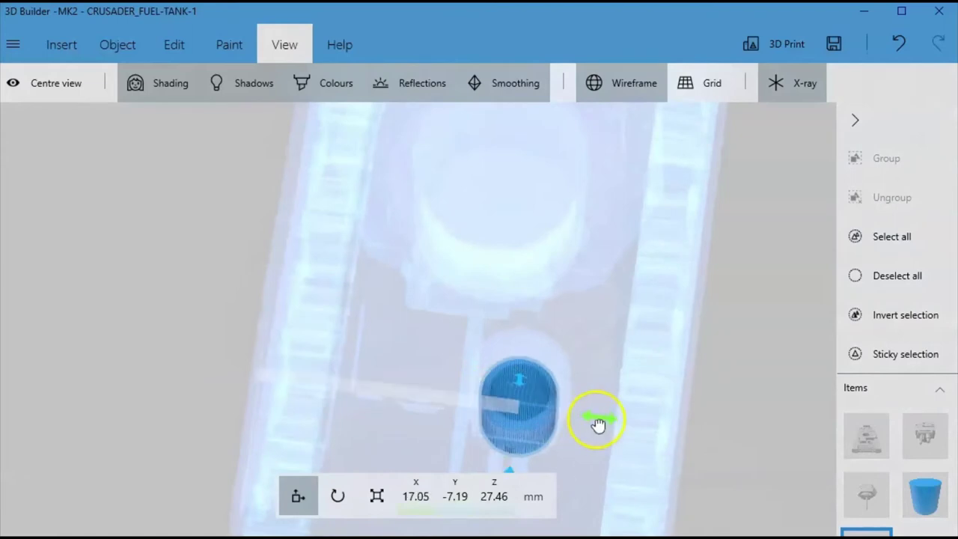
right_drag(636, 417, 625, 333)
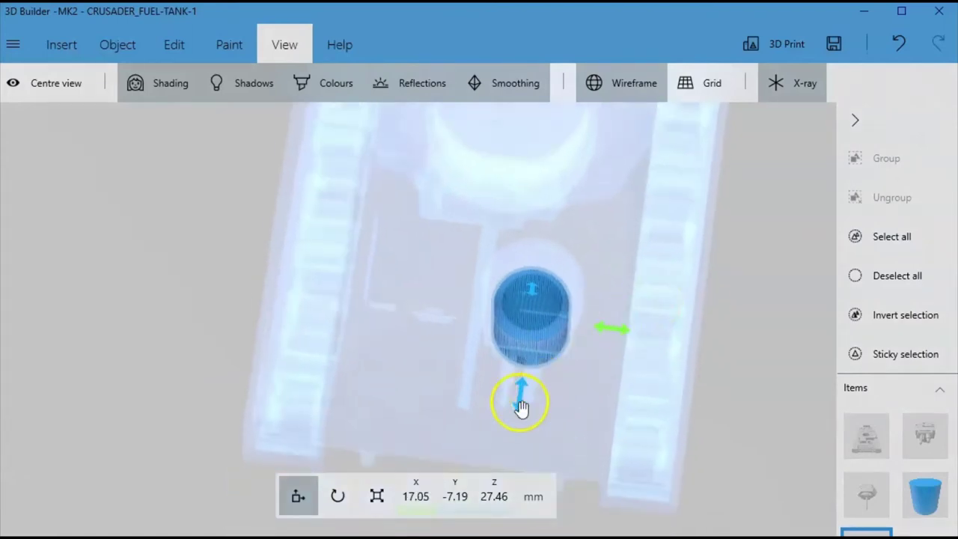
drag(518, 405, 524, 390)
right_drag(524, 391, 449, 401)
scroll(419, 265, up, 5)
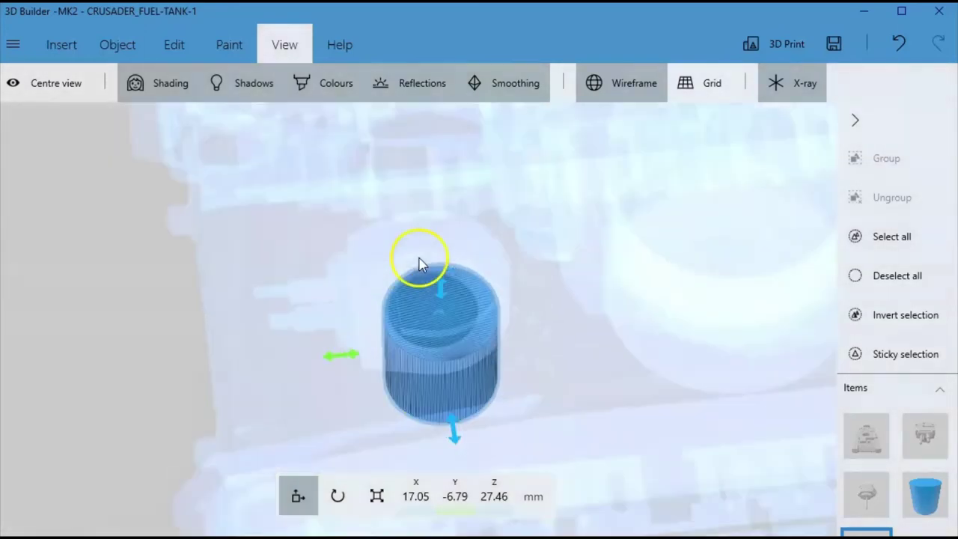
drag(285, 401, 267, 397)
scroll(305, 283, down, 6)
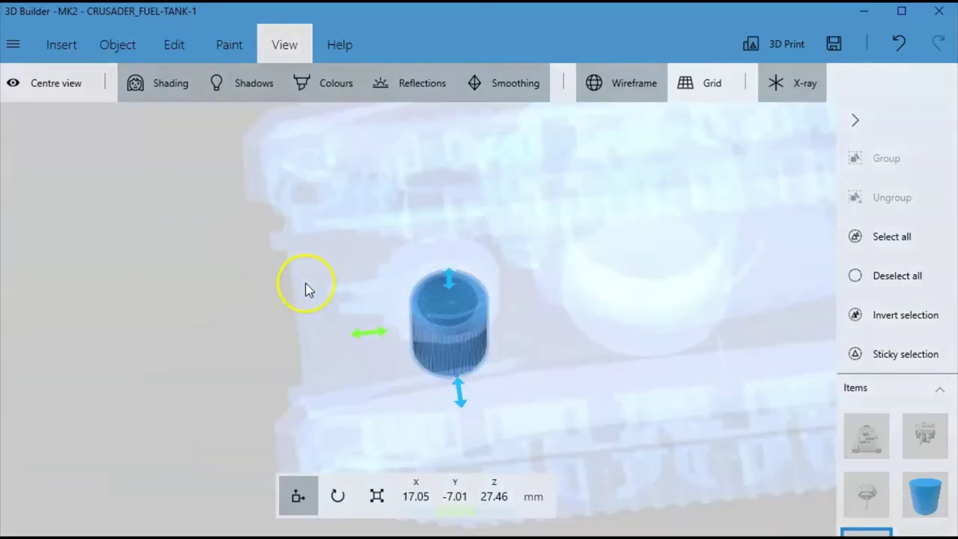
right_drag(287, 286, 504, 353)
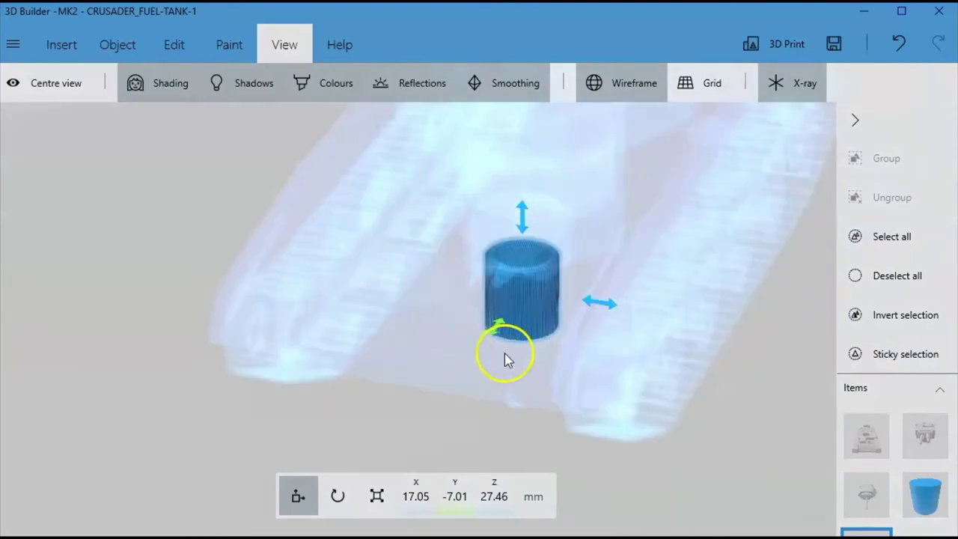
Turn off the X-ray view and merge all the tank parts and both cylinders into one object.
click(812, 85)
right_drag(733, 385, 445, 400)
key(ctrl+a)
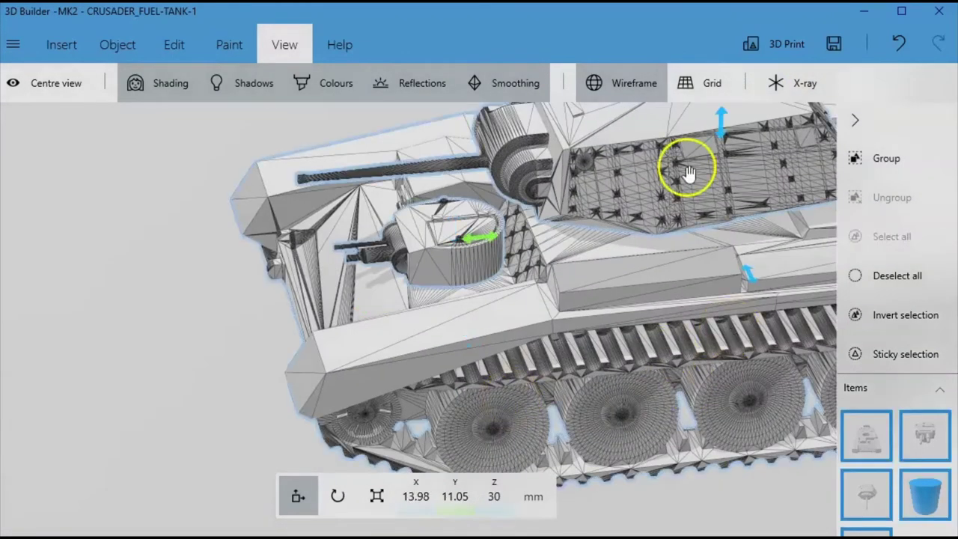
click(171, 34)
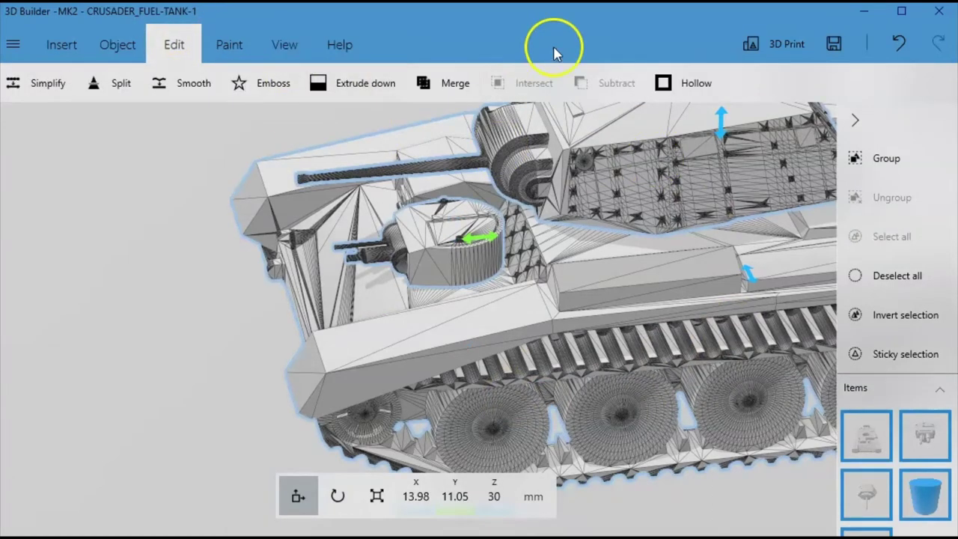
click(452, 79)
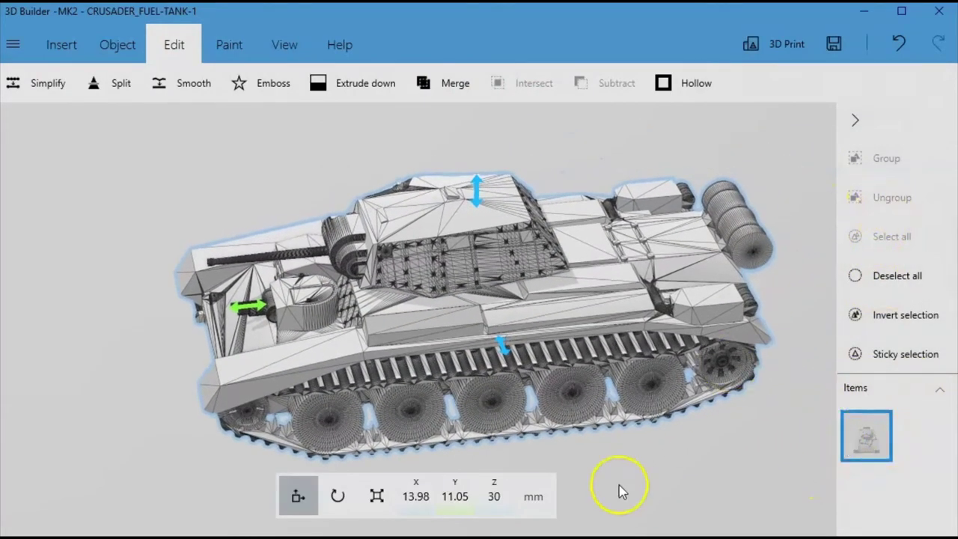
Settle the merged tank onto the build plate.
drag(711, 449, 758, 382)
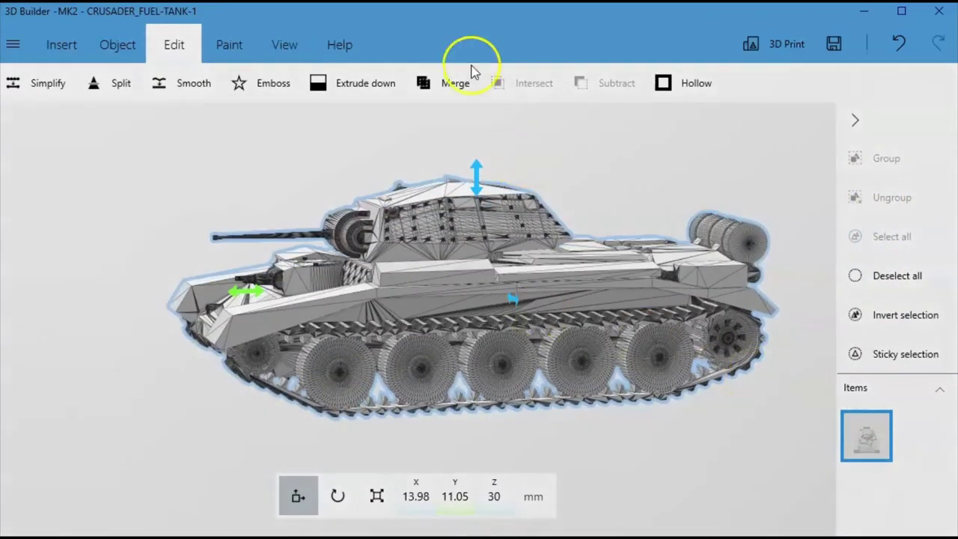
click(118, 44)
click(418, 83)
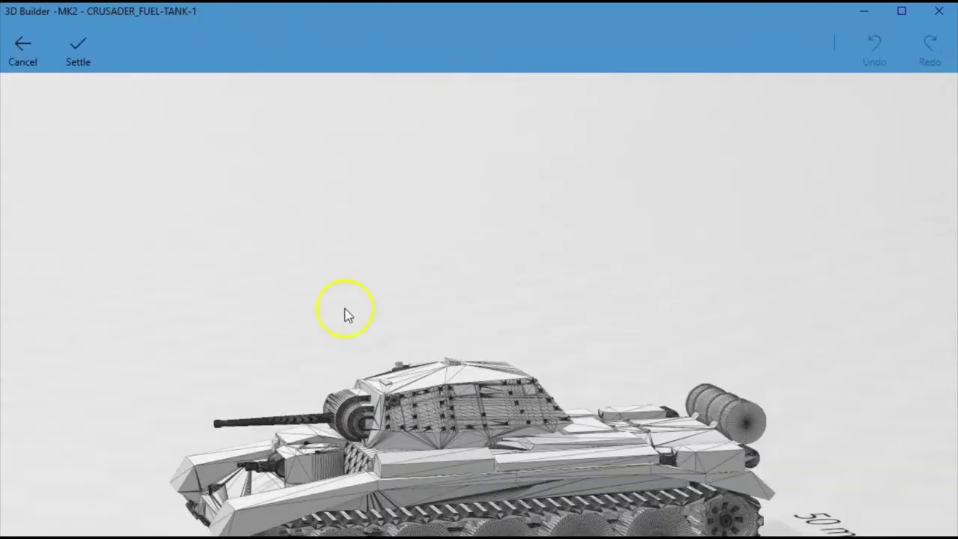
click(81, 52)
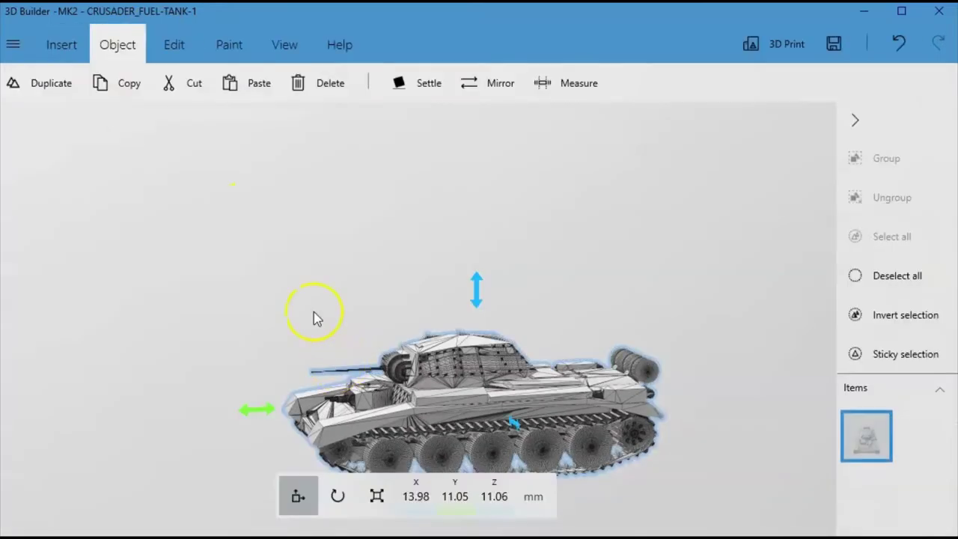
Merge the settled tank once more.
scroll(305, 315, up, 3)
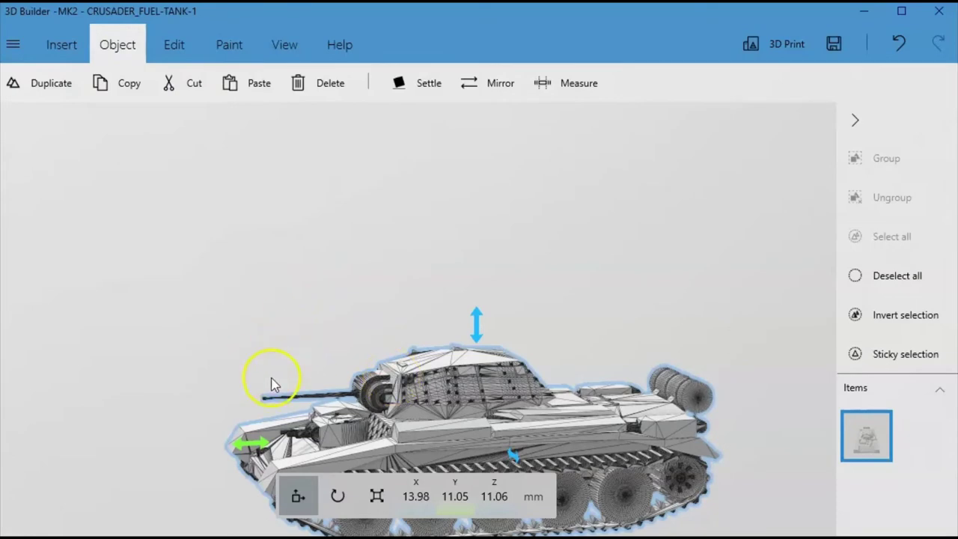
right_drag(271, 383, 456, 254)
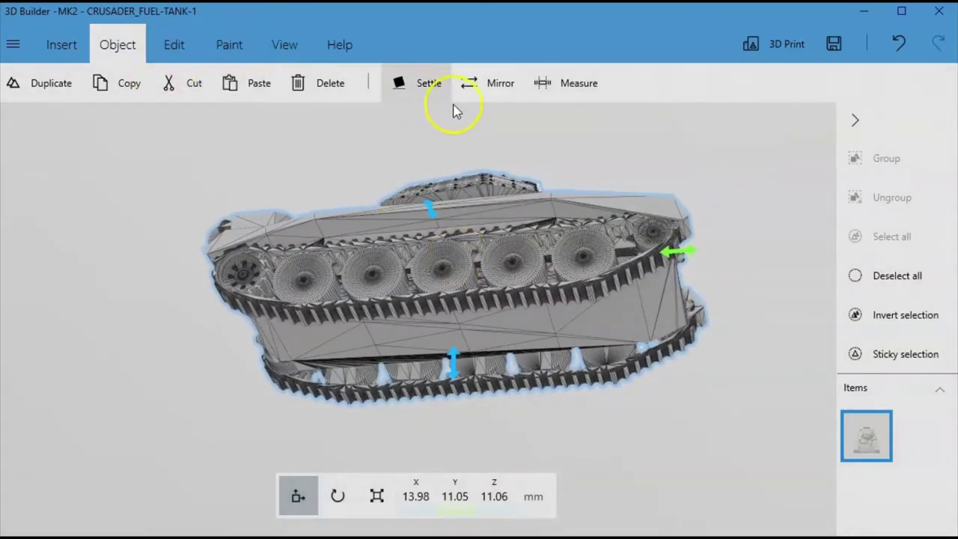
click(173, 42)
click(440, 98)
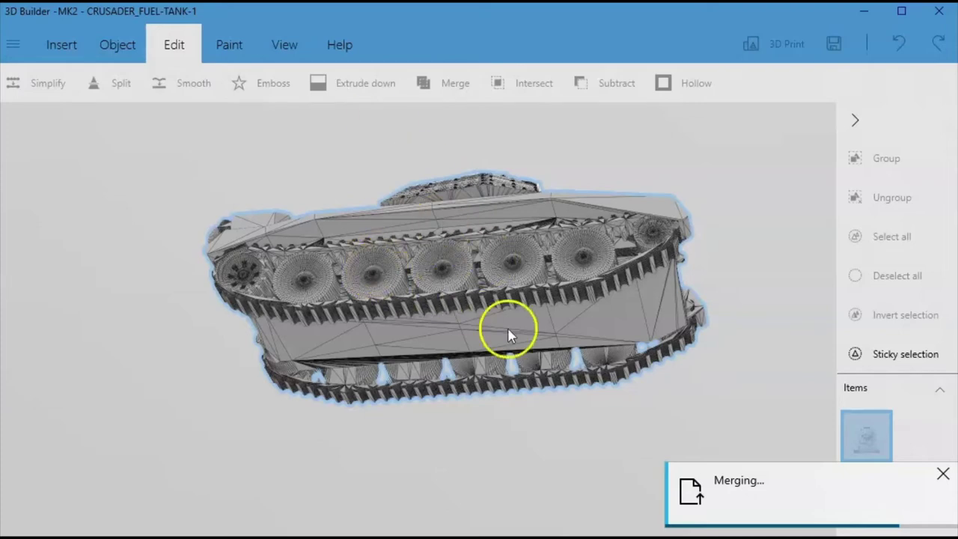
Examine the tank's wheels, tracks, hull and turrets from below and from the front while the merge runs.
scroll(444, 181, up, 2)
scroll(373, 250, up, 3)
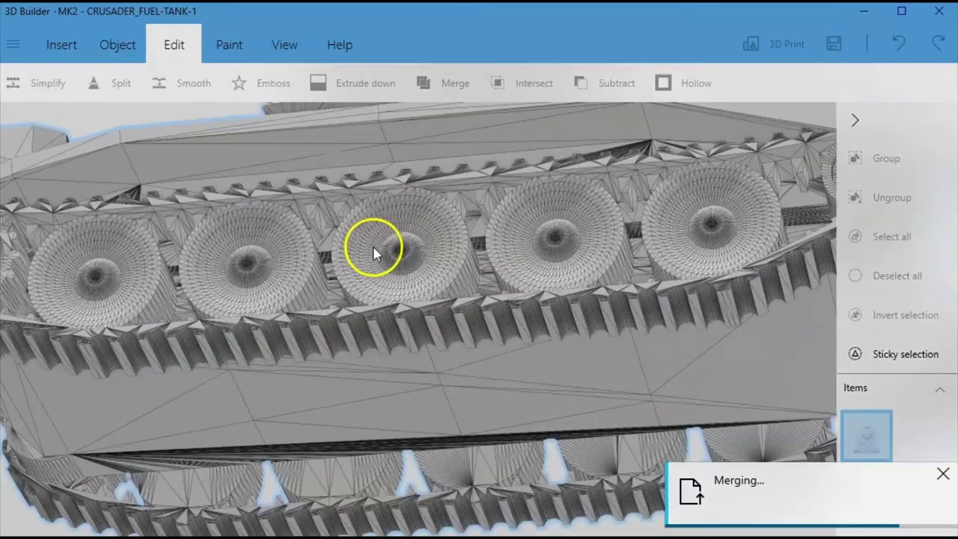
scroll(408, 262, down, 4)
drag(590, 460, 246, 534)
drag(442, 295, 106, 526)
scroll(598, 416, up, 4)
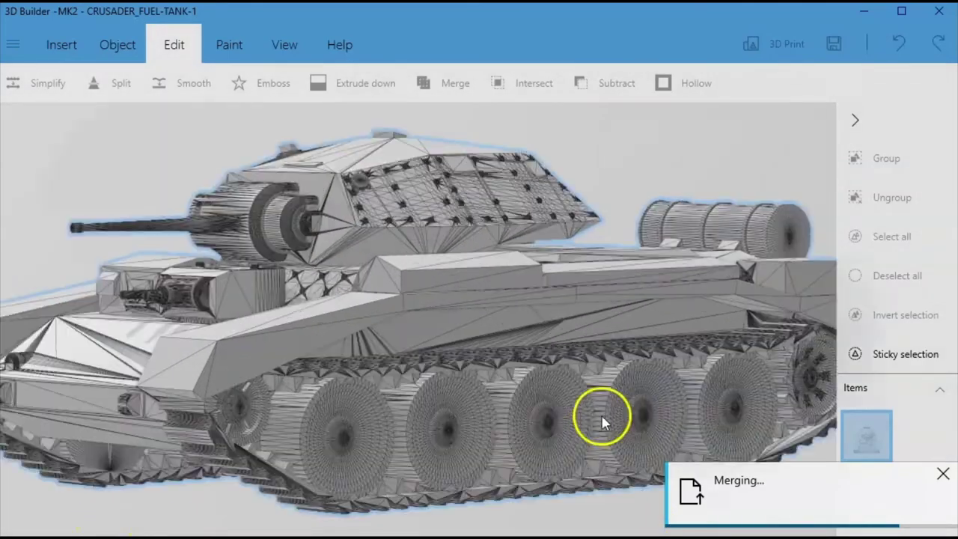
scroll(691, 453, down, 3)
drag(267, 465, 311, 497)
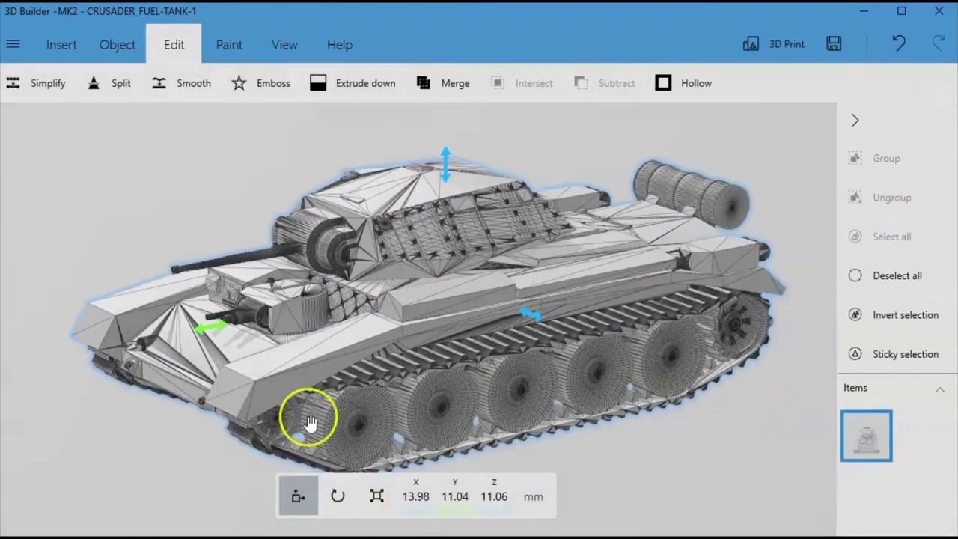
Apply Extrude down to the tank's underside with the plane at 10.86 mm.
click(385, 94)
drag(579, 309, 595, 294)
drag(642, 354, 615, 359)
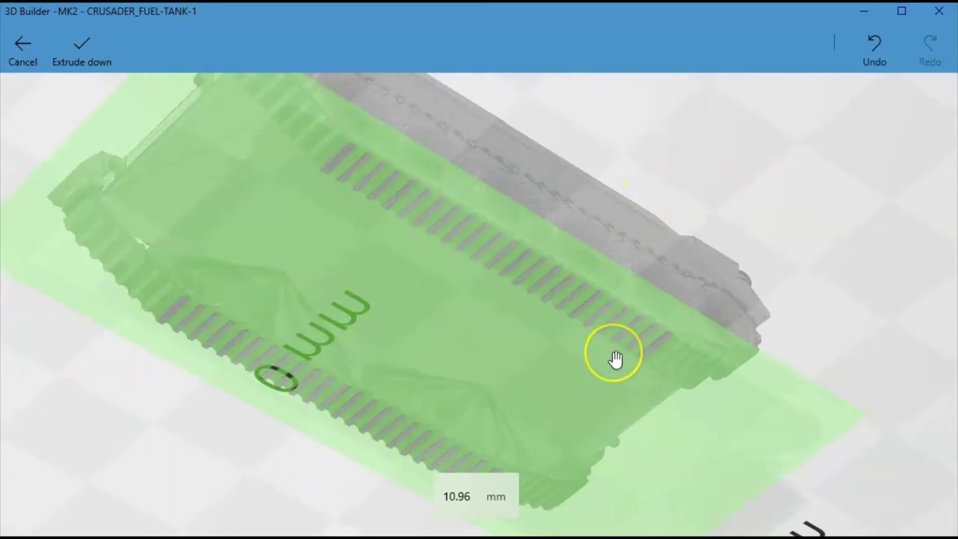
click(657, 357)
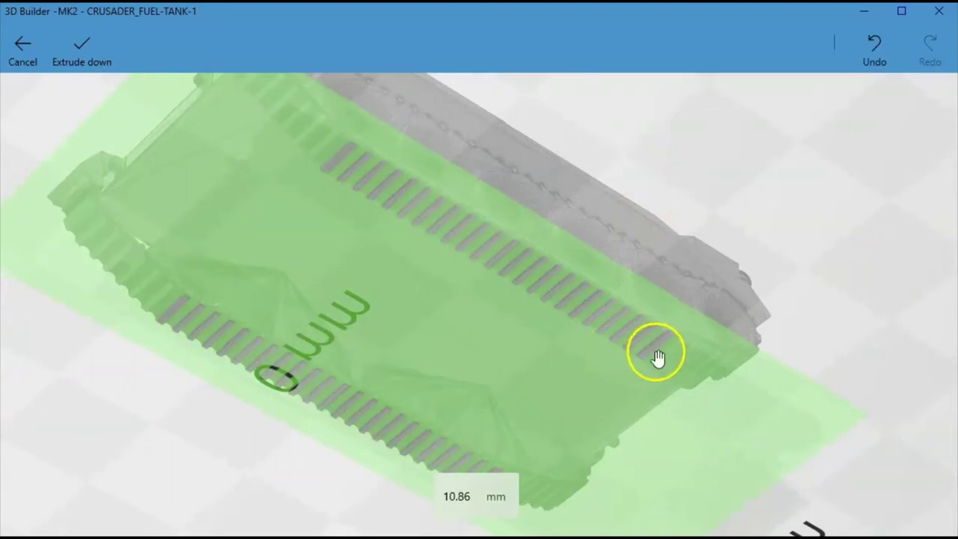
click(82, 45)
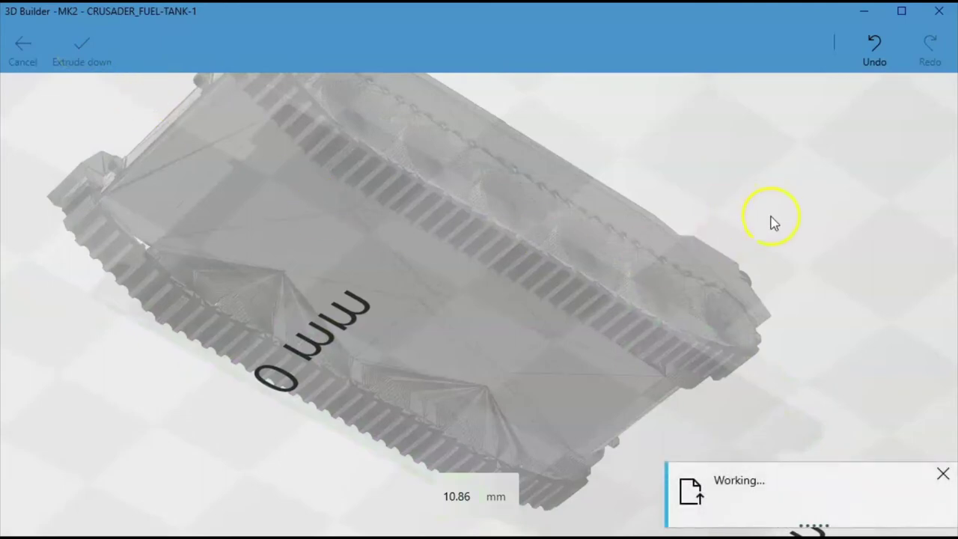
Examine the tank's underside, road wheels and tracks from below and from the side while Extrude down is processed.
drag(765, 221, 629, 275)
drag(806, 333, 751, 314)
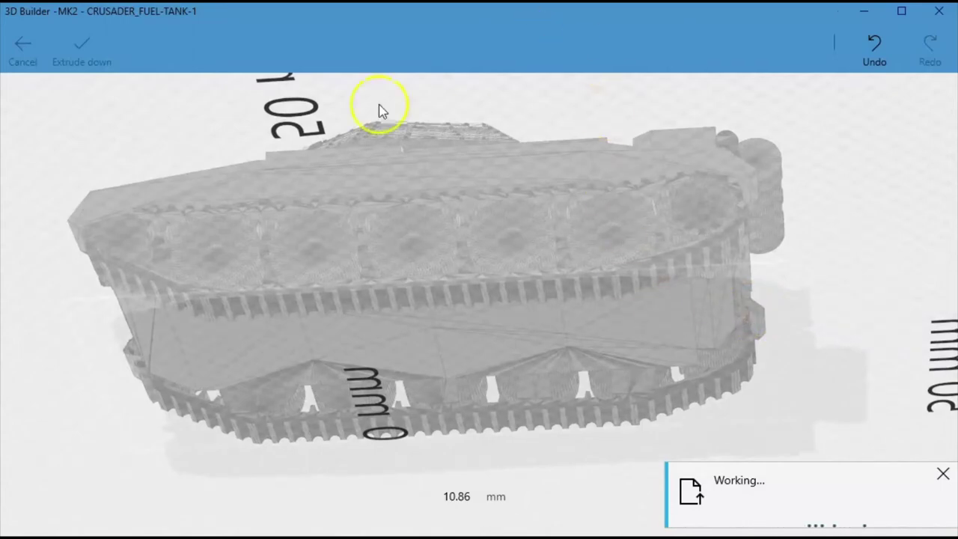
drag(204, 102, 144, 205)
scroll(314, 288, up, 10)
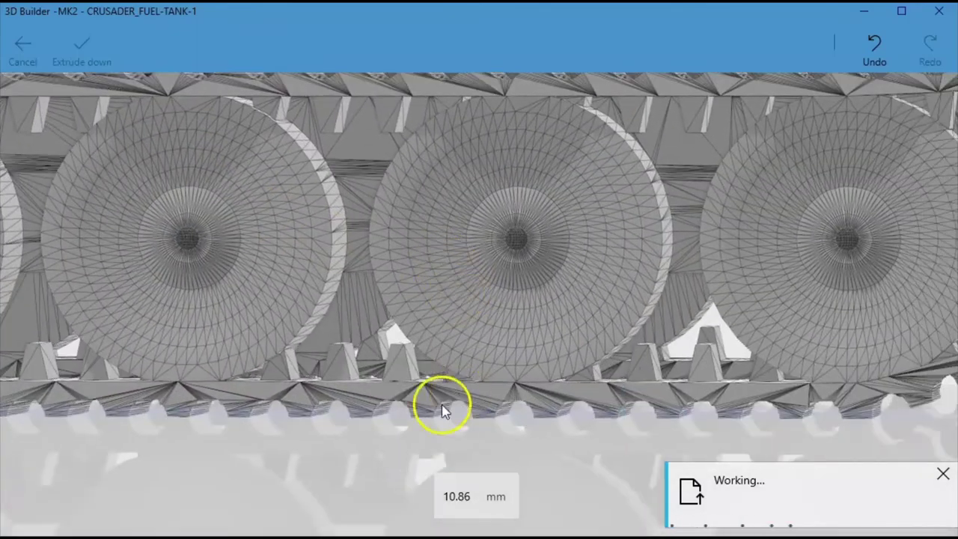
drag(442, 408, 336, 454)
right_drag(336, 454, 435, 209)
scroll(445, 213, down, 6)
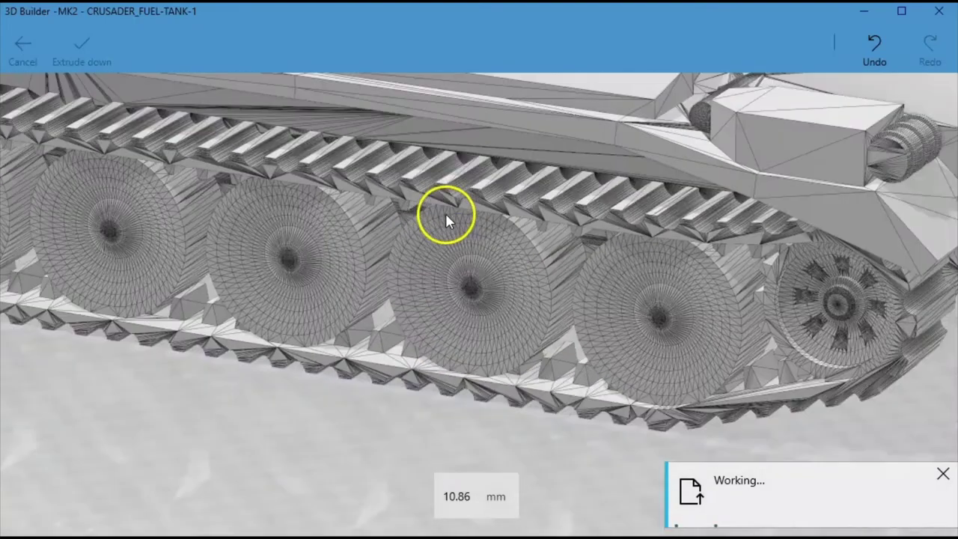
drag(317, 344, 460, 224)
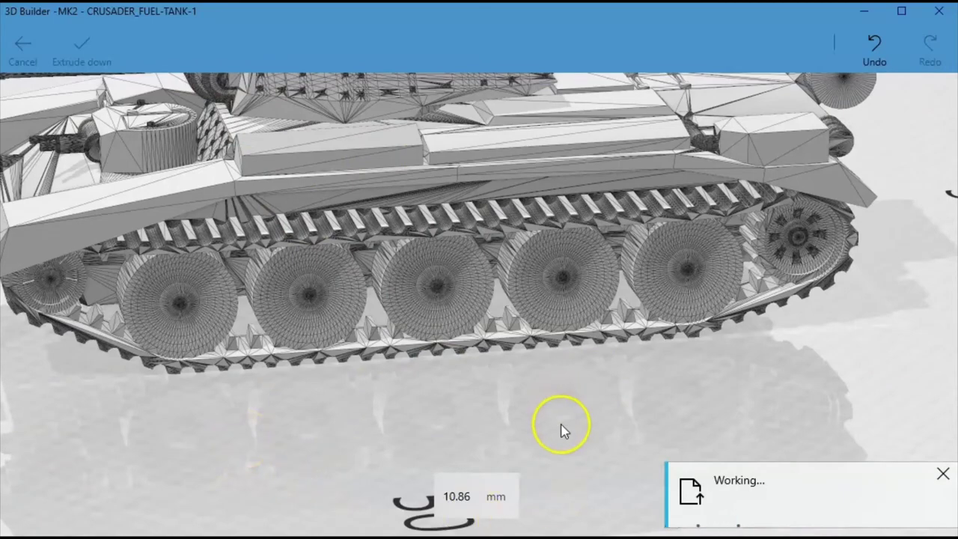
drag(562, 430, 483, 468)
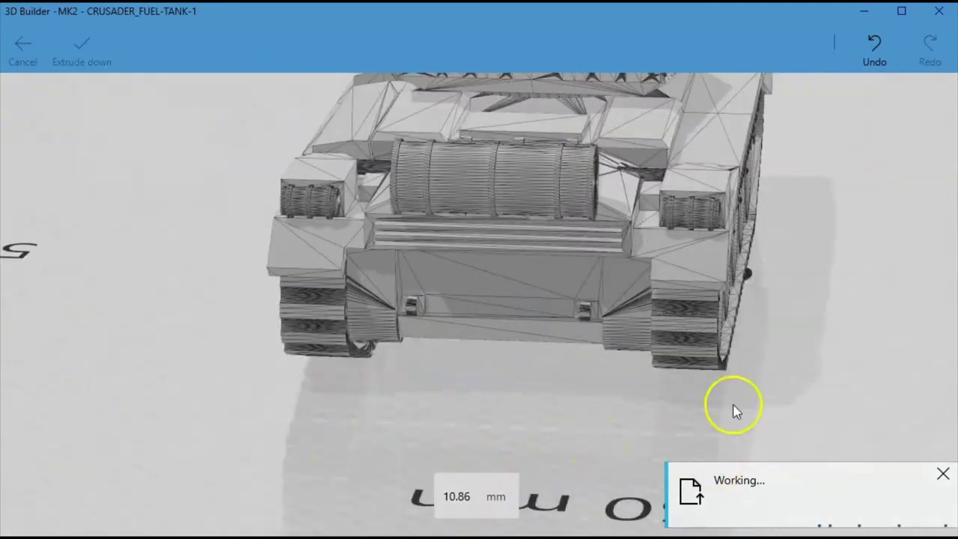
Examine the rear fuel drum, its join to the hull, the rear plate and the spoked drive wheel up close.
drag(728, 382, 15, 487)
drag(669, 460, 424, 293)
scroll(524, 164, up, 4)
drag(503, 133, 342, 353)
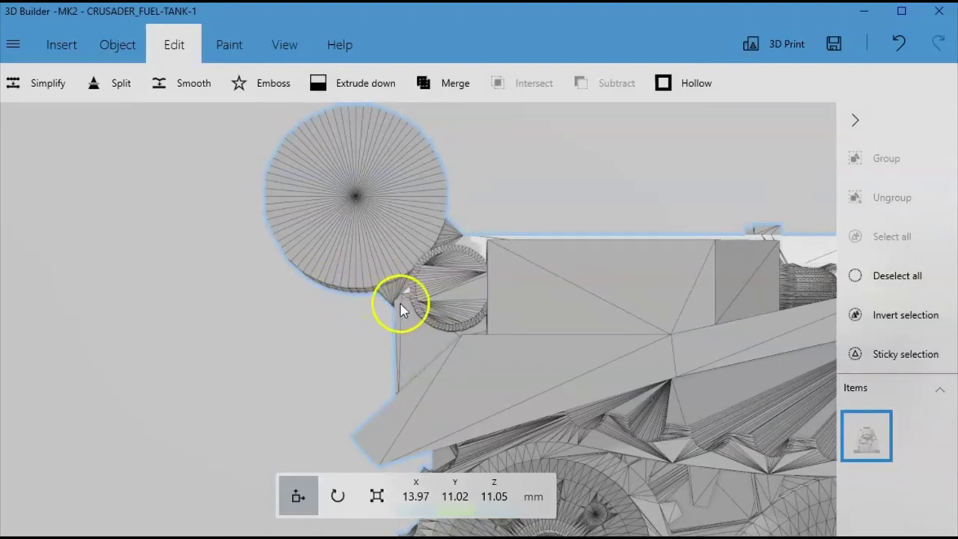
scroll(413, 330, down, 4)
drag(291, 385, 607, 312)
right_drag(607, 314, 453, 356)
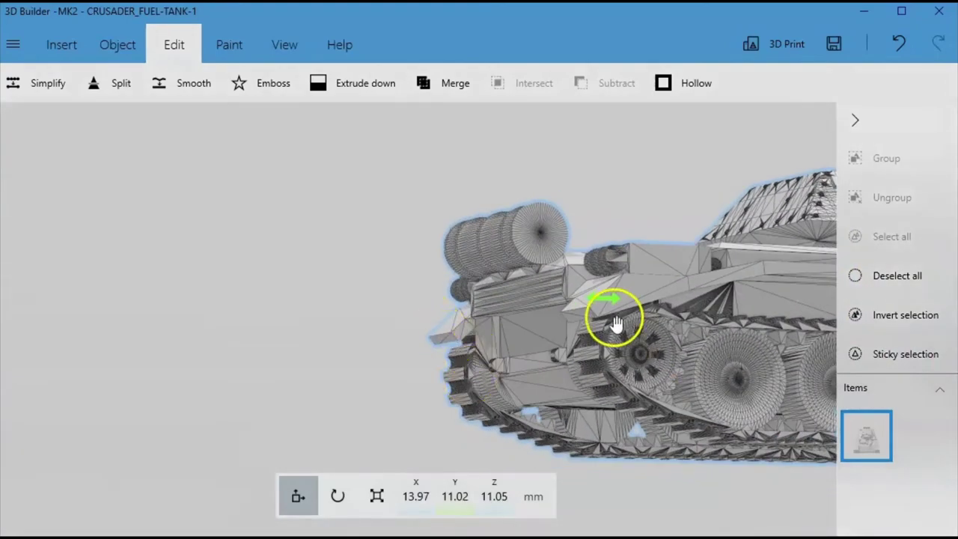
scroll(588, 348, up, 6)
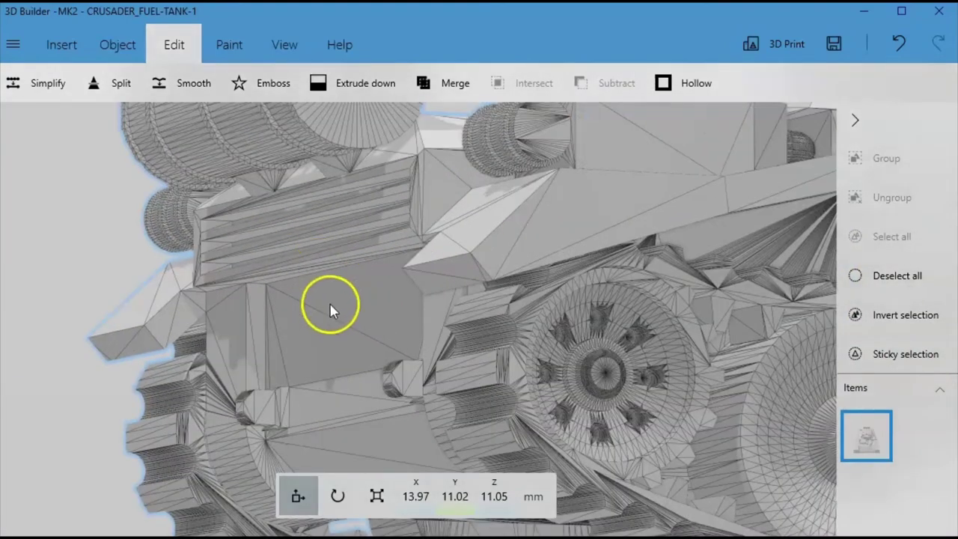
right_drag(330, 303, 273, 307)
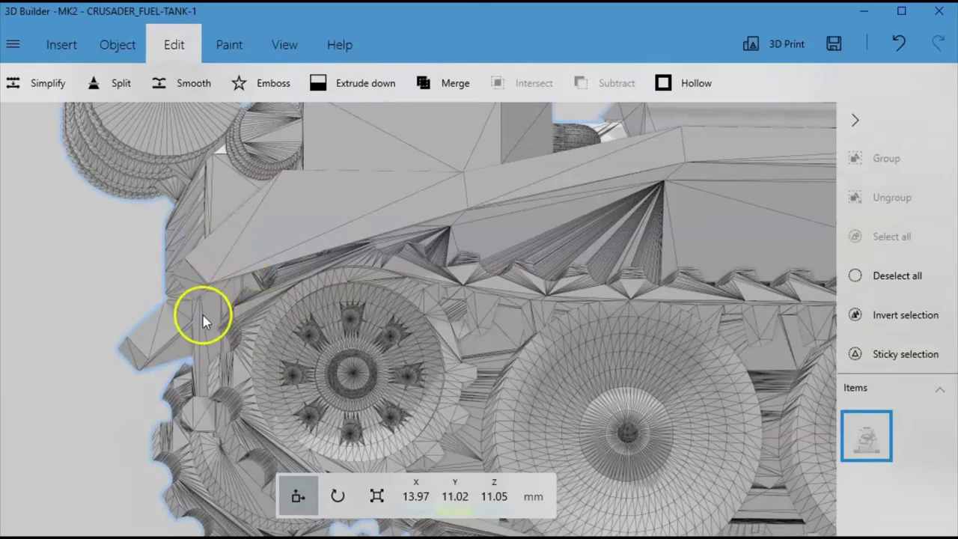
scroll(203, 320, down, 8)
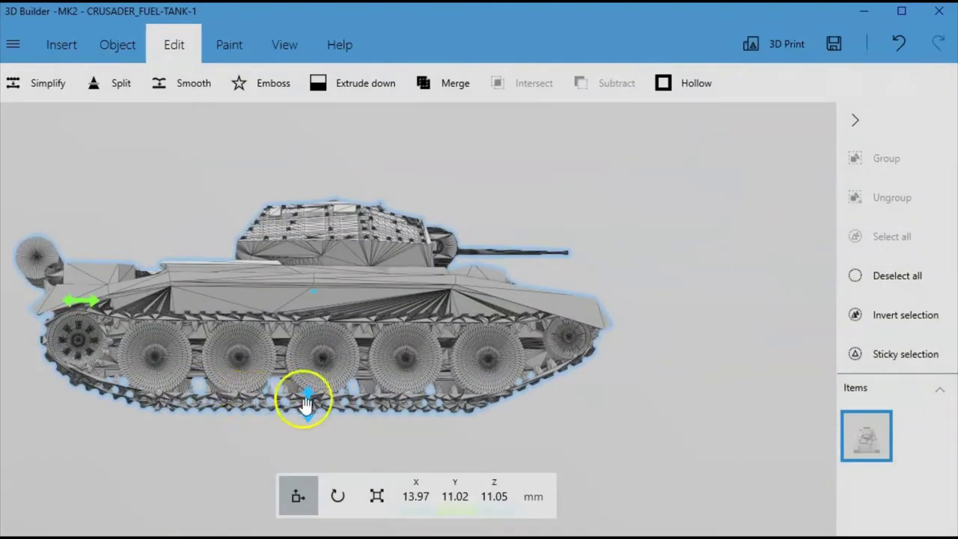
Inspect the main gun, the small front turret with its guns, and the front wheel and track links up close.
right_drag(476, 410, 444, 419)
scroll(496, 346, up, 6)
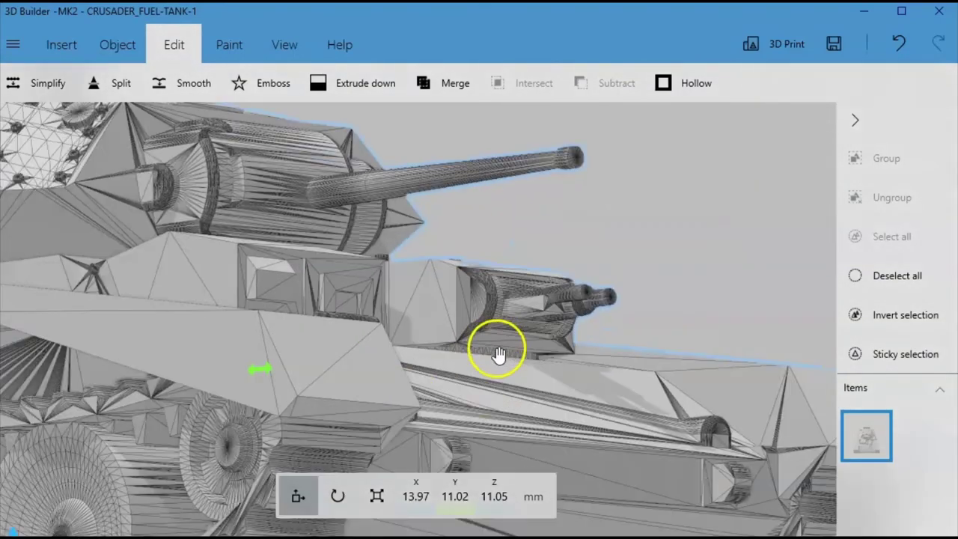
right_drag(451, 379, 472, 302)
scroll(444, 417, up, 5)
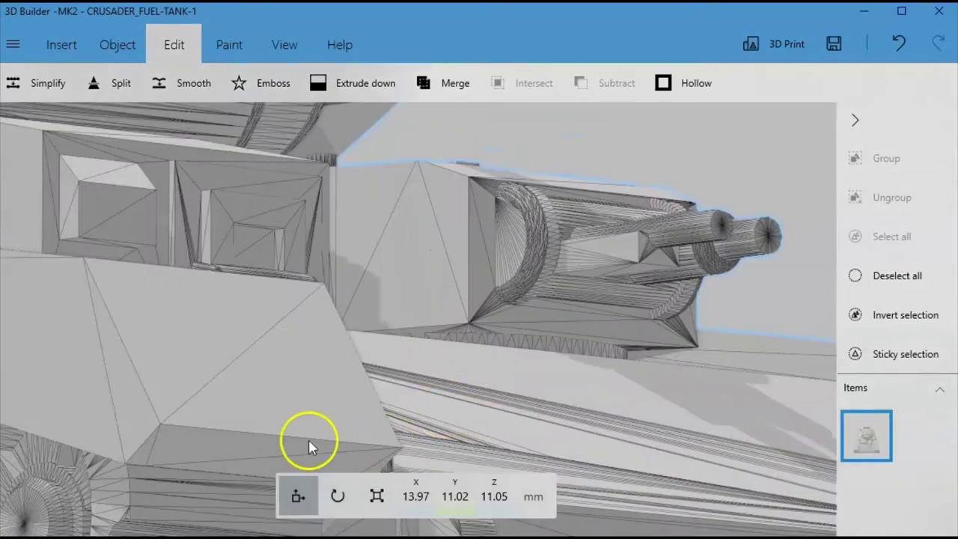
right_drag(310, 445, 465, 258)
right_drag(552, 204, 542, 327)
scroll(526, 320, up, 8)
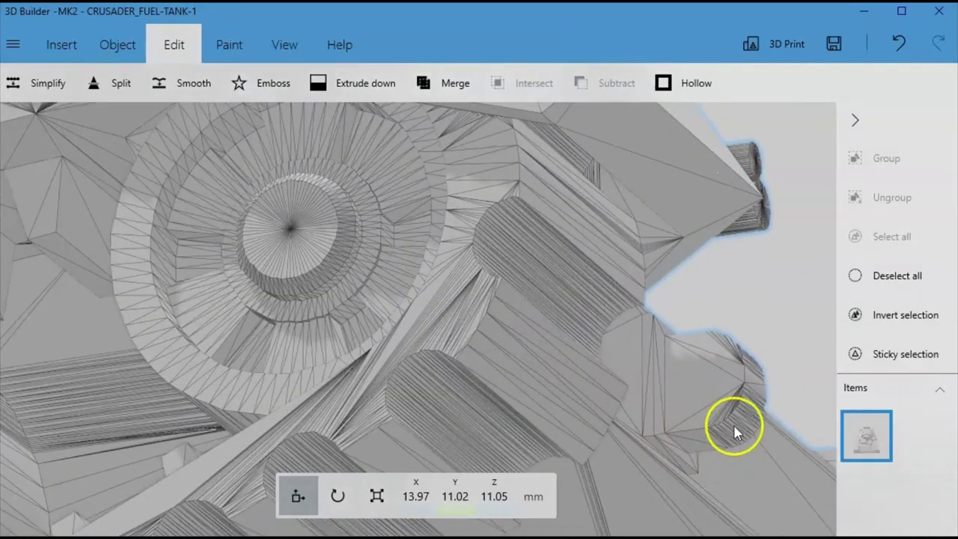
scroll(761, 427, down, 8)
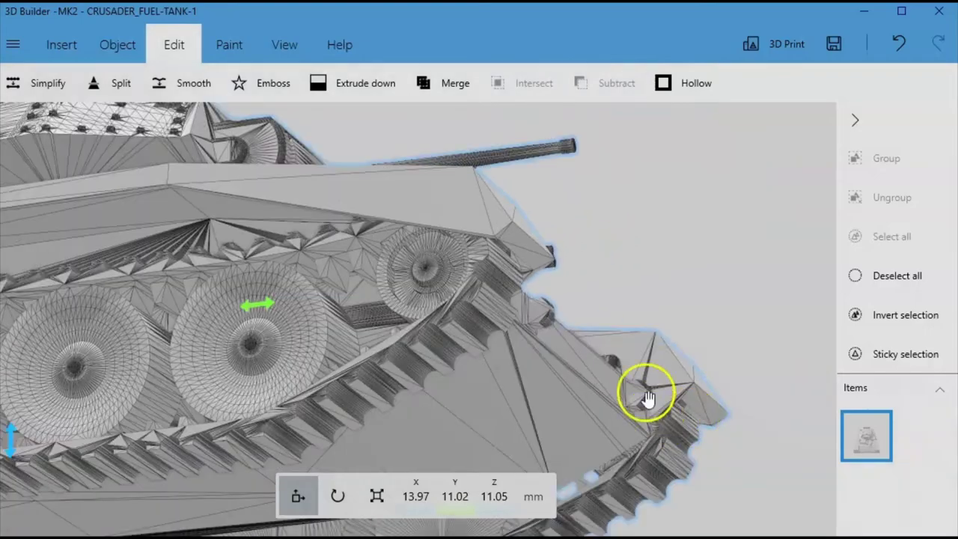
Check how the small front turret and the main turret join the hull, from the front, the side and the rear.
drag(596, 389, 543, 470)
right_drag(544, 476, 171, 442)
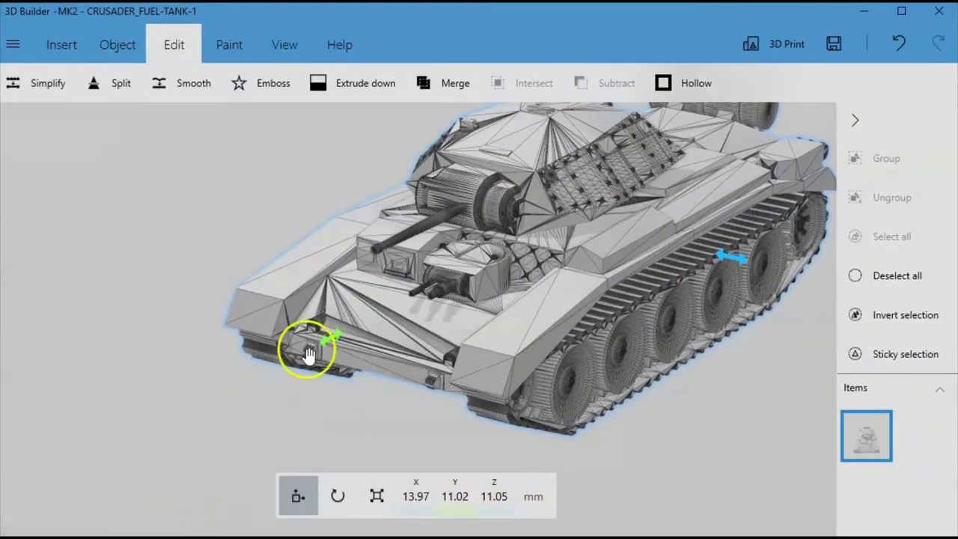
scroll(387, 378, up, 6)
right_drag(381, 386, 381, 473)
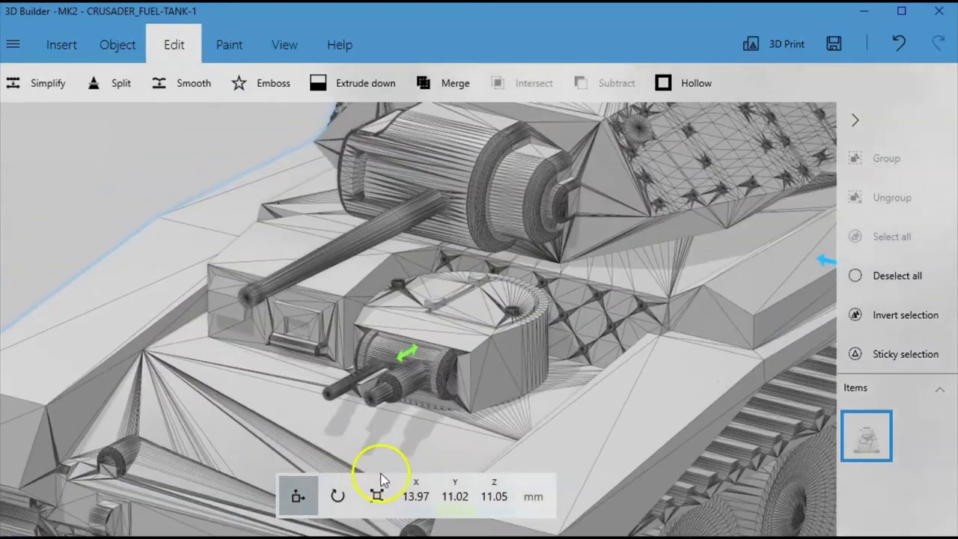
drag(346, 421, 605, 407)
right_drag(606, 411, 309, 401)
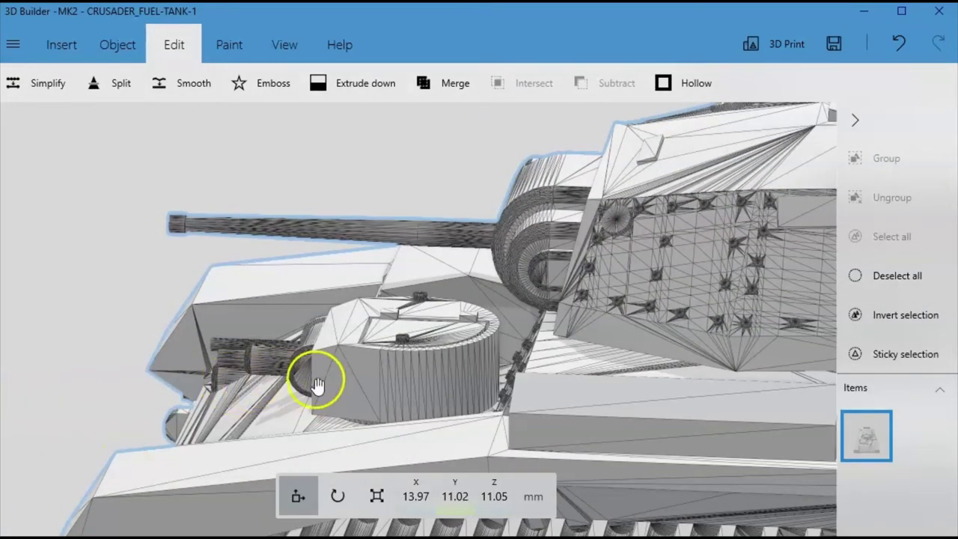
right_drag(490, 288, 222, 344)
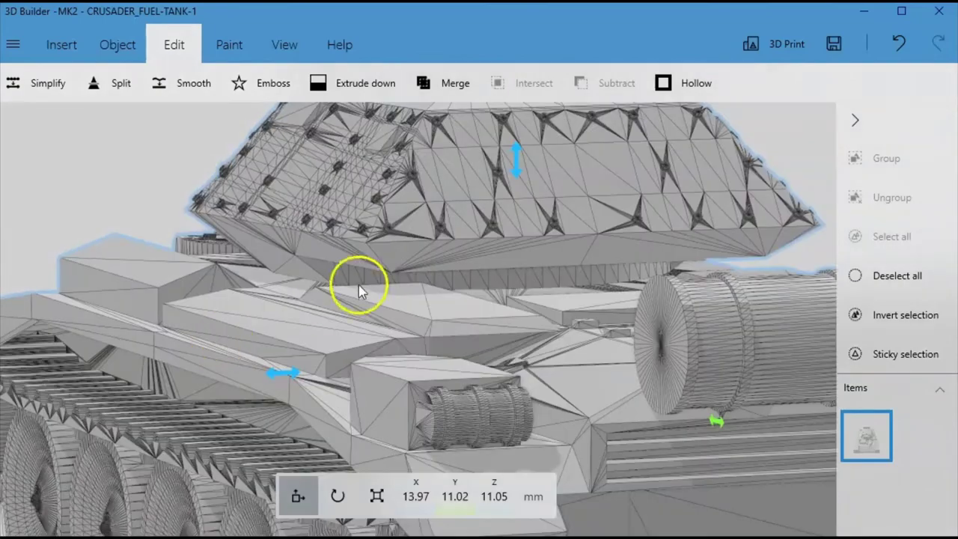
right_drag(533, 291, 22, 331)
scroll(457, 370, down, 5)
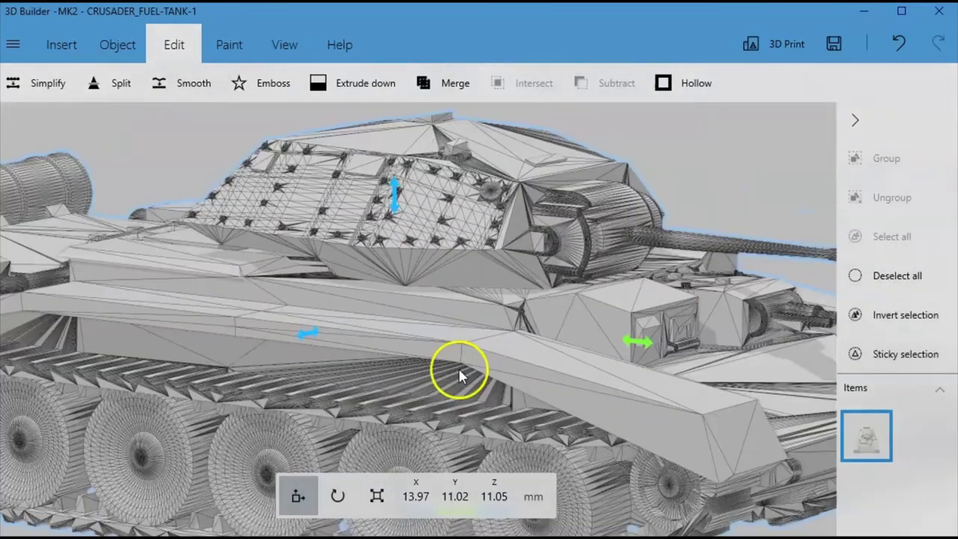
Check the gaps between the road wheels and the tracks, and the hull's underside, for supporting geometry.
drag(300, 392, 204, 371)
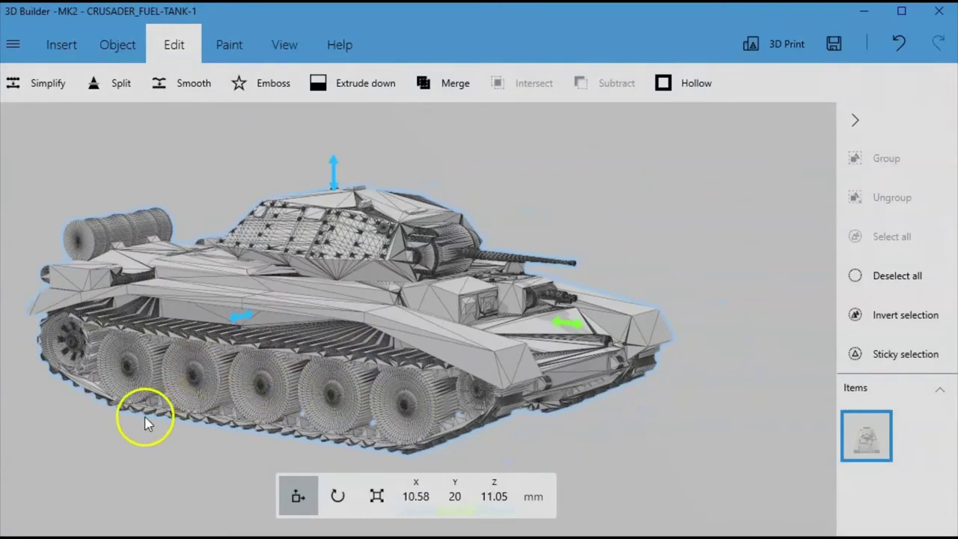
right_drag(149, 419, 123, 287)
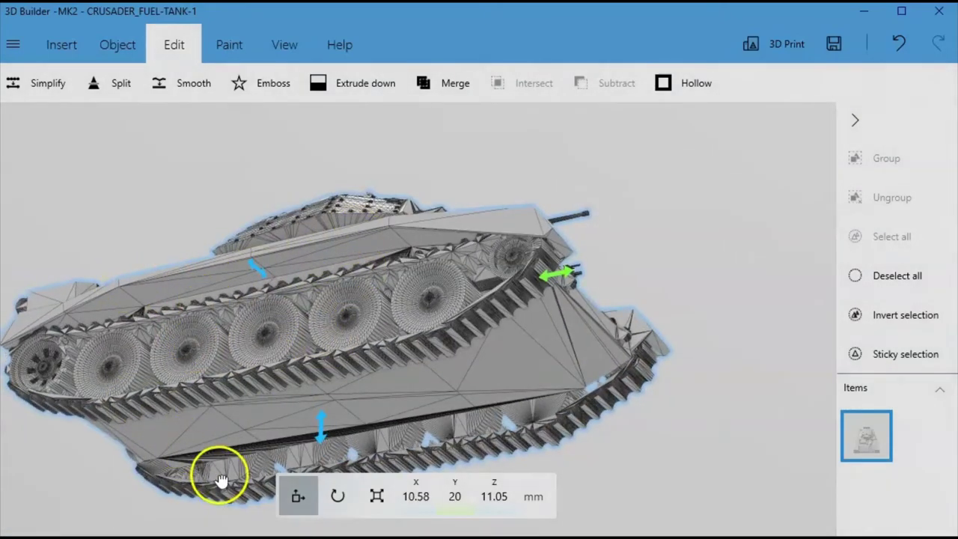
drag(237, 487, 306, 406)
scroll(365, 394, up, 5)
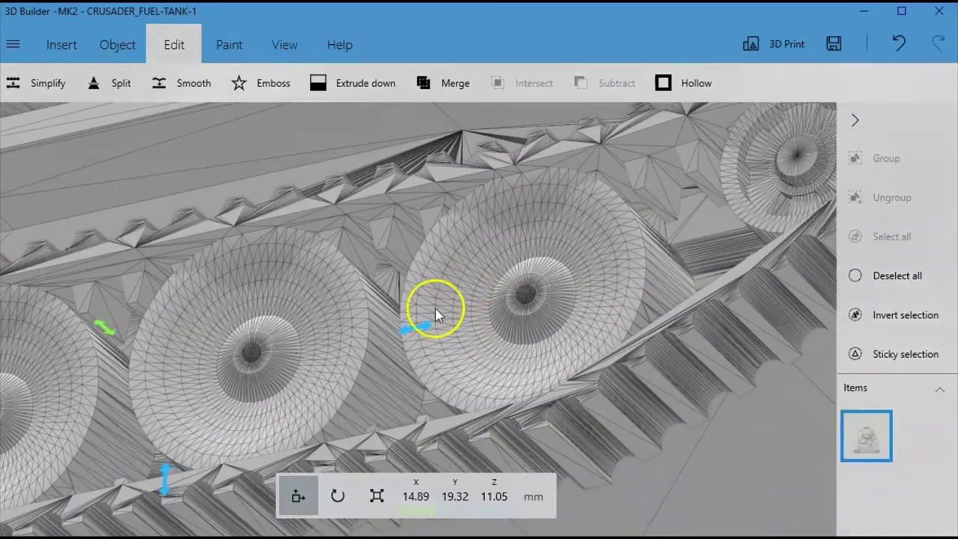
right_drag(436, 314, 371, 394)
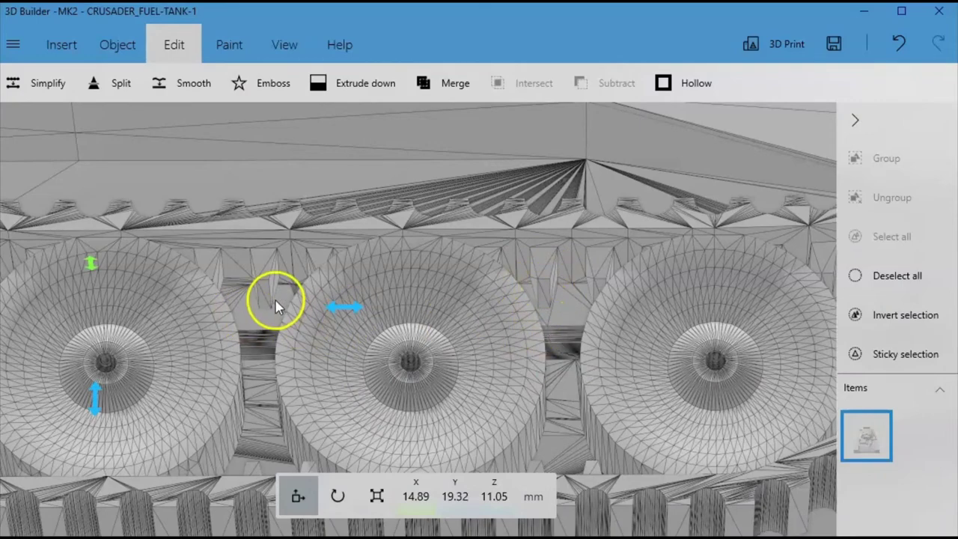
scroll(195, 308, down, 5)
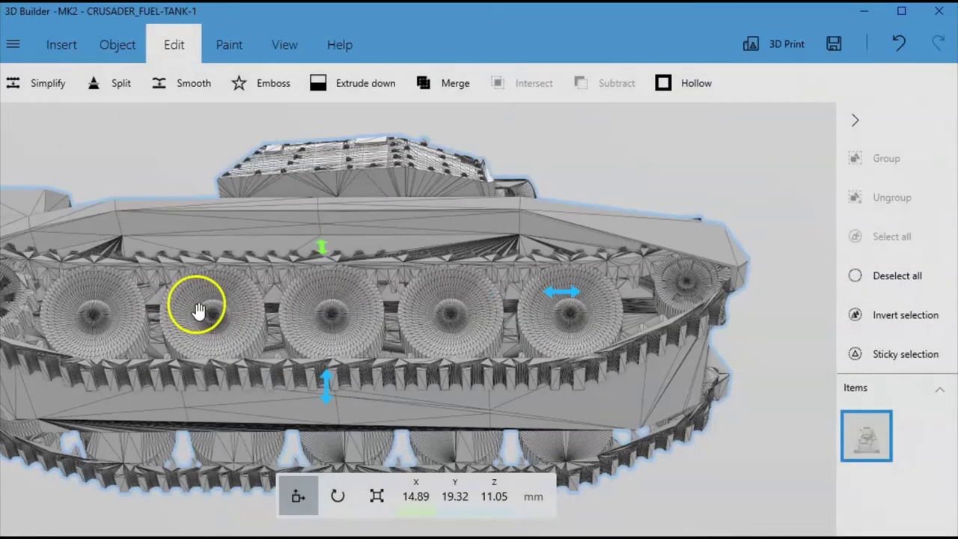
drag(74, 515, 748, 535)
Review the complete merged tank from all sides, from the rear fuel drum round to the front.
right_drag(711, 479, 526, 386)
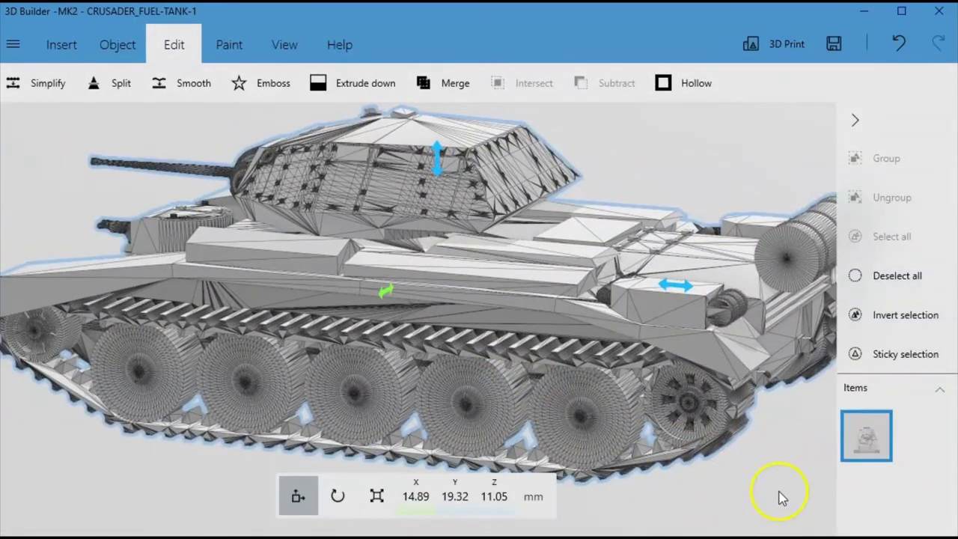
right_drag(781, 498, 675, 409)
right_drag(732, 447, 682, 432)
right_drag(701, 476, 696, 443)
scroll(624, 366, down, 3)
right_drag(232, 423, 637, 397)
right_drag(701, 462, 187, 421)
right_drag(737, 442, 423, 425)
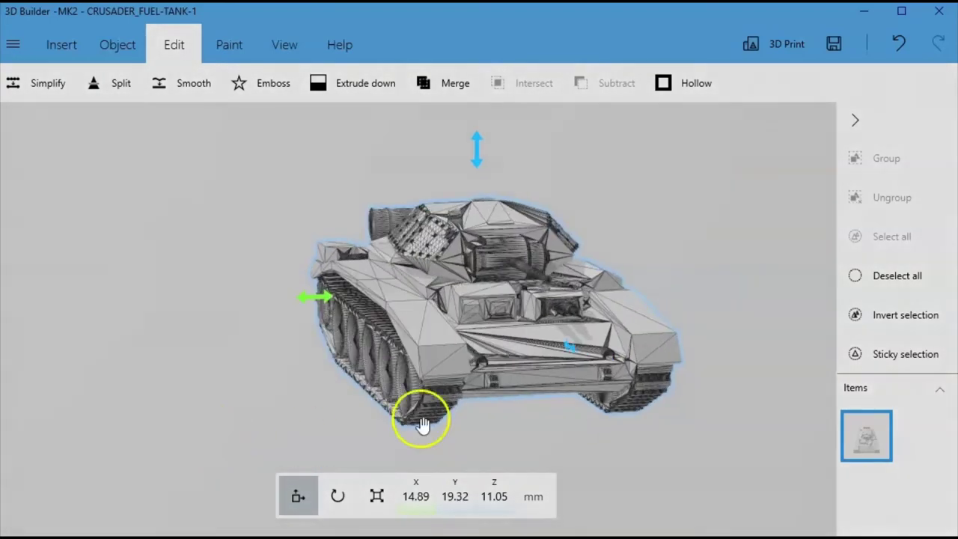
Save the tank in 3MF format as MK2 - CRUSADER_FUEL-TANK-1.3mf in the Downloads folder.
click(15, 44)
click(60, 187)
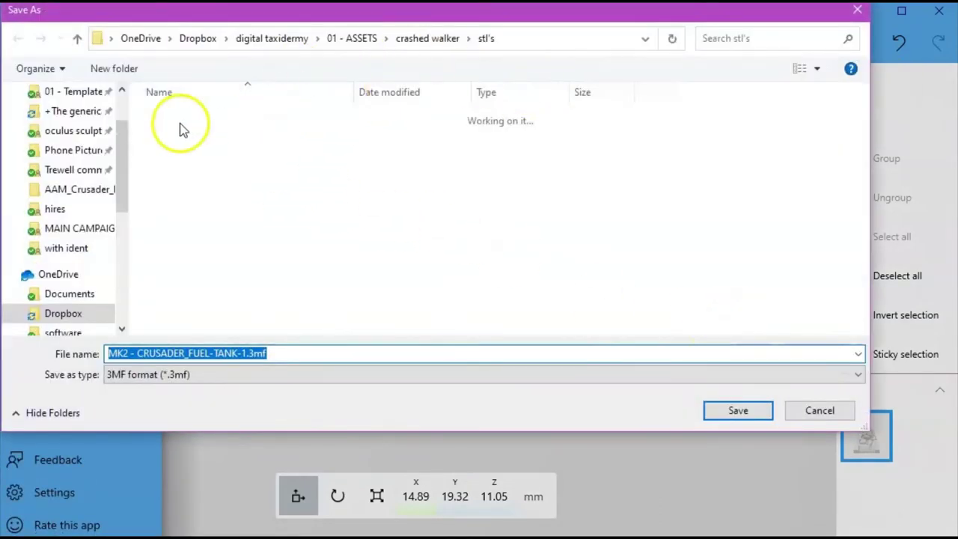
scroll(127, 215, up, 3)
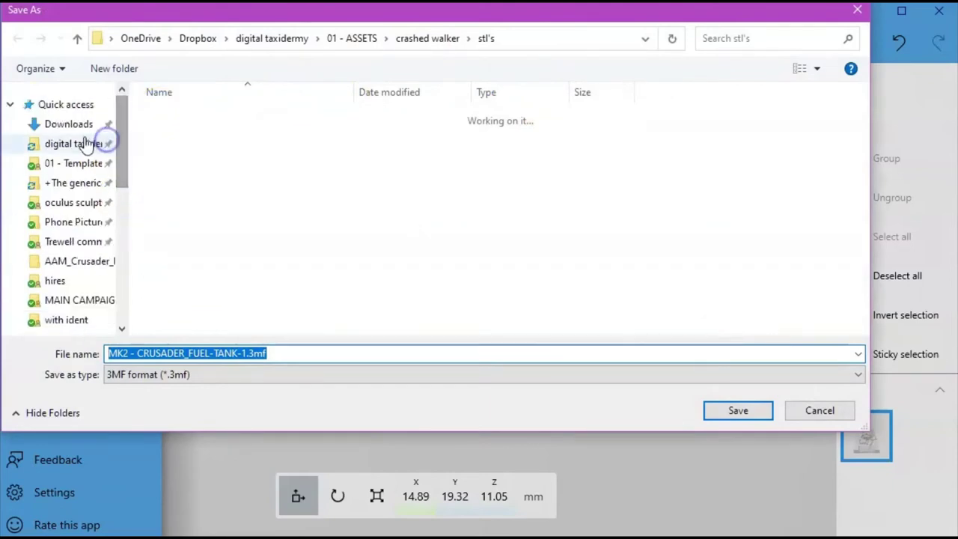
click(65, 124)
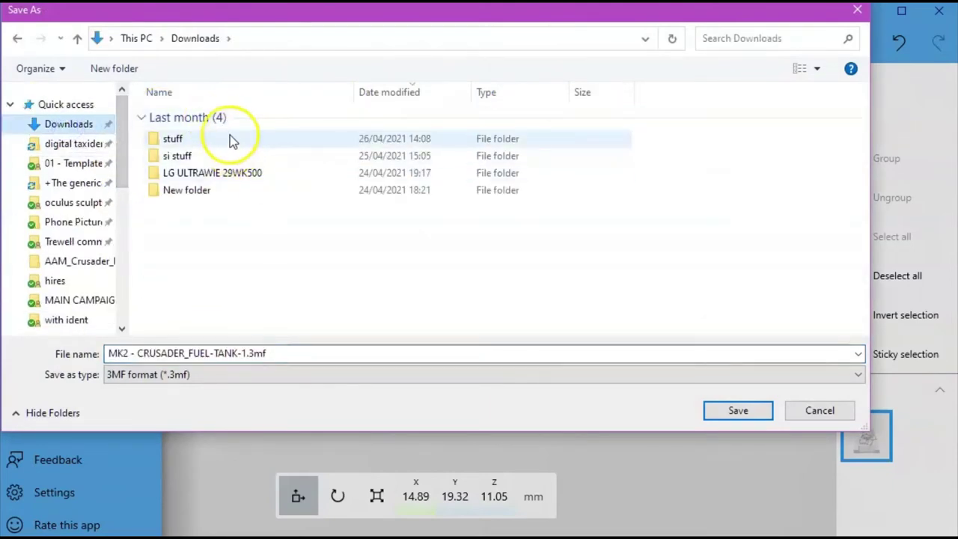
click(751, 416)
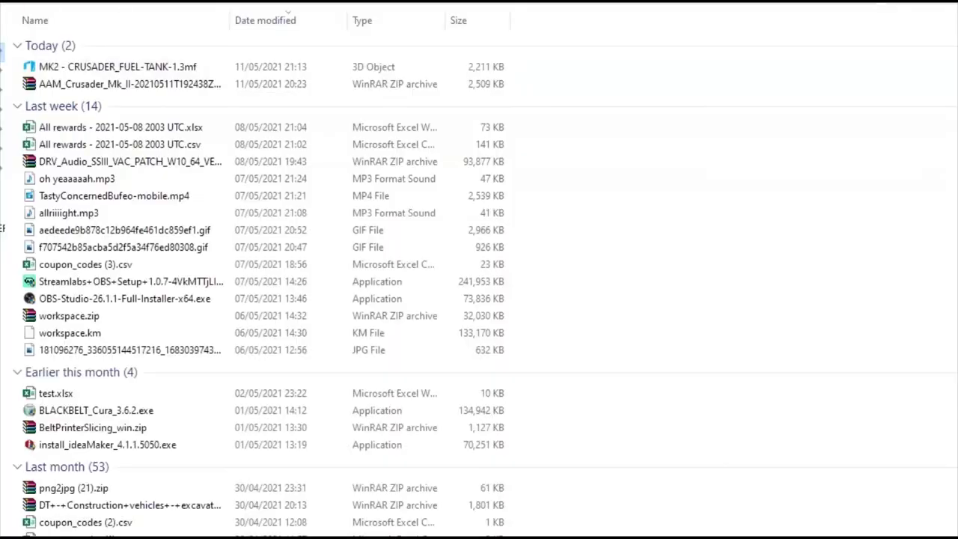
Open the saved MK2 - CRUSADER_FUEL-TANK-1.3mf from Downloads in 3D Builder and select the tank.
double_click(108, 67)
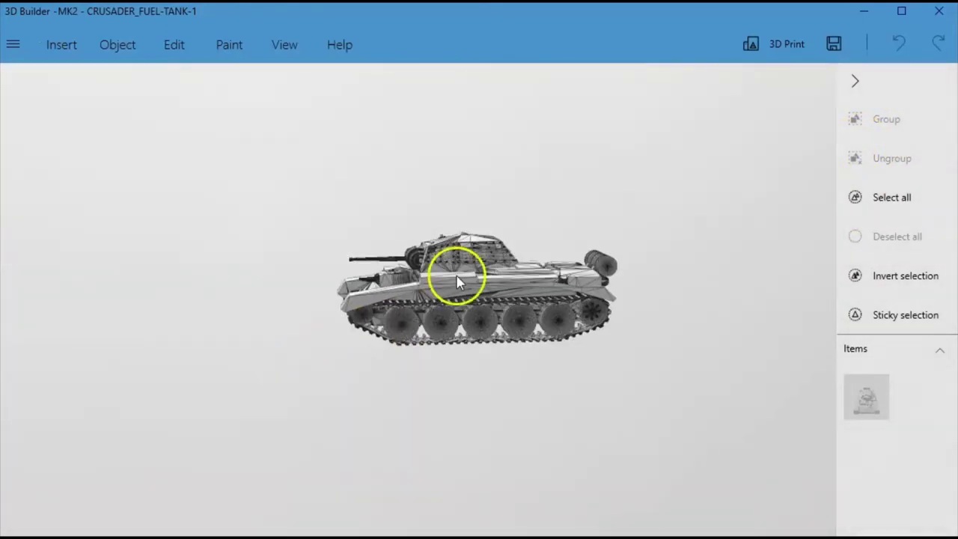
click(458, 282)
scroll(592, 314, up, 3)
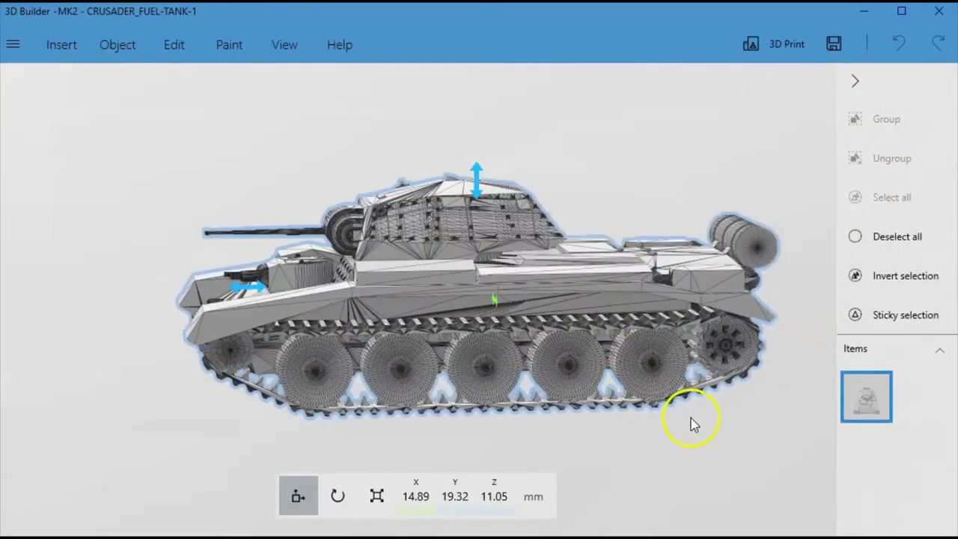
Inspect the reopened tank all round, covering the front, both track sides and the rear fuel drum.
drag(690, 417, 4, 232)
drag(638, 410, 610, 426)
right_drag(611, 426, 266, 473)
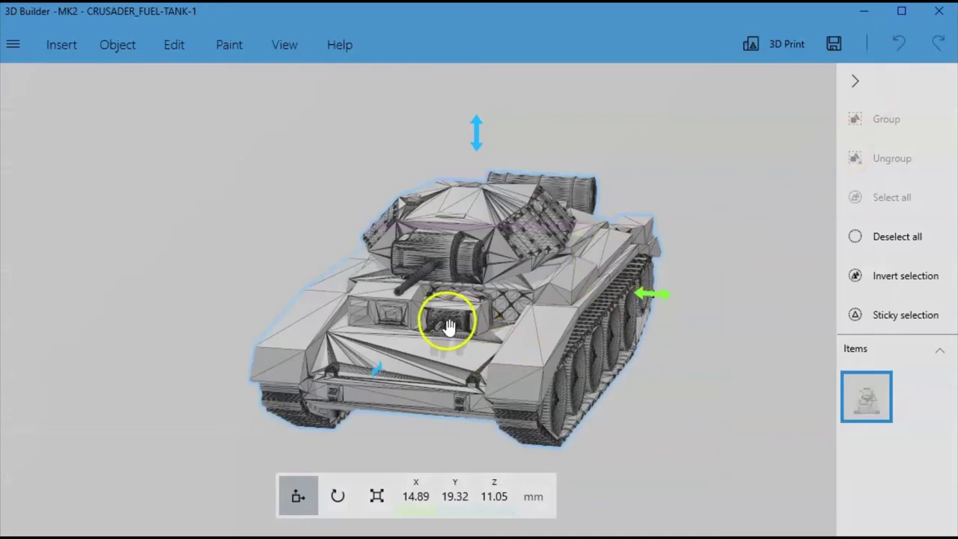
right_drag(677, 436, 415, 386)
right_drag(586, 401, 493, 384)
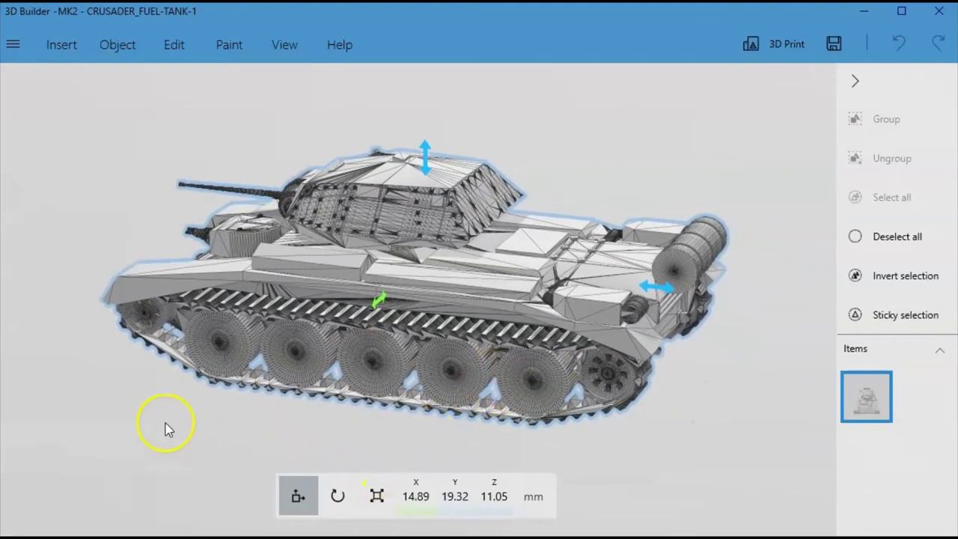
right_drag(162, 423, 451, 417)
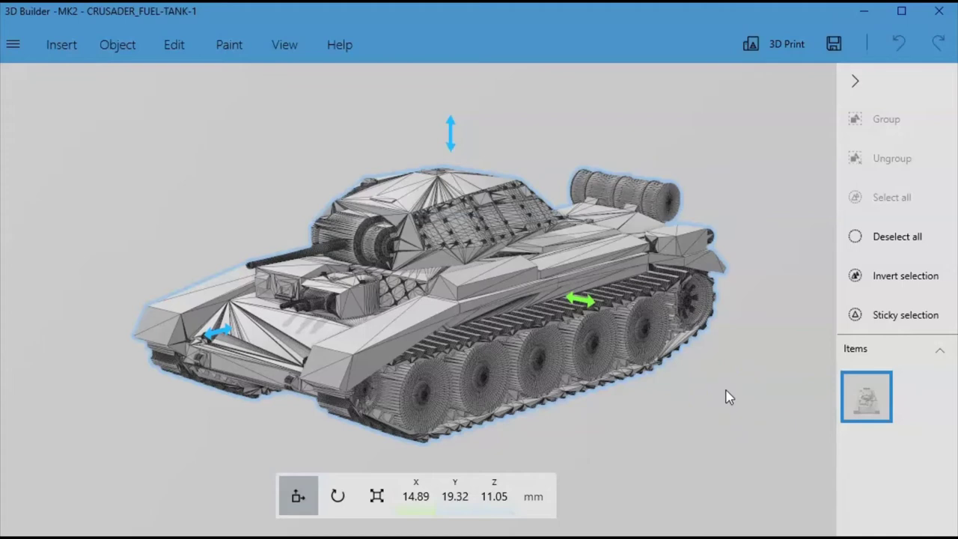
Inspect the reopened tank's underside between the tracks, and review its side, rear drum and front.
mouse_move(712, 307)
mouse_down()
mouse_move(562, 336)
mouse_move(756, 337)
mouse_move(707, 293)
mouse_up()
drag(719, 409, 1, 127)
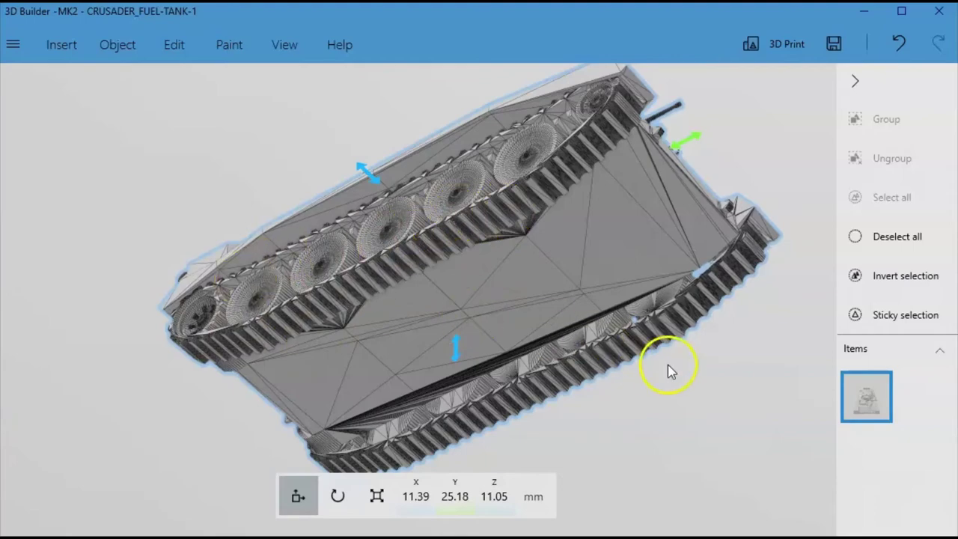
right_drag(707, 395, 37, 533)
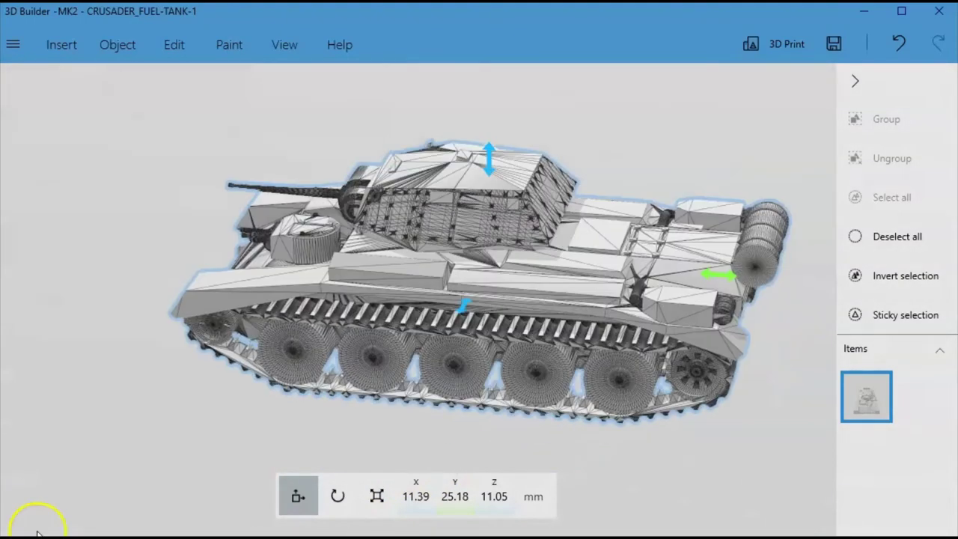
right_drag(76, 357, 628, 258)
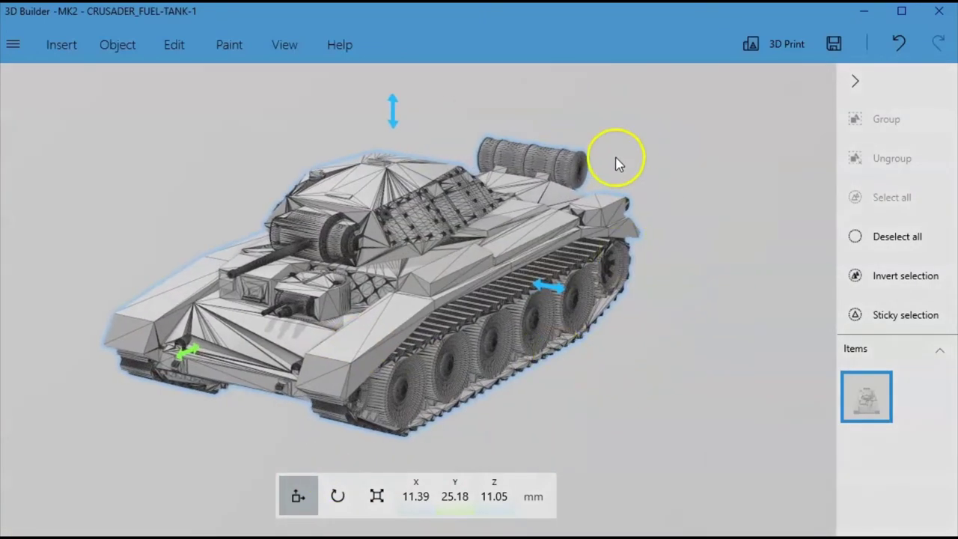
right_drag(726, 393, 91, 380)
right_drag(757, 369, 42, 439)
right_drag(581, 432, 957, 382)
right_drag(692, 403, 128, 370)
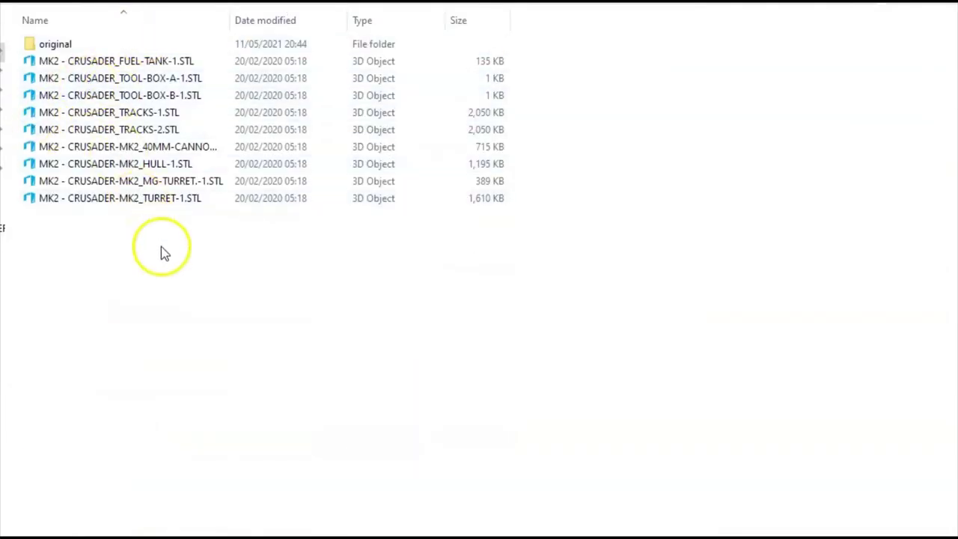
Preview MK2 - CRUSADER_FUEL-TANK-1.STL and MK2 - CRUSADER_TOOL-BOX-A-1.STL individually in 3D Builder, closing each without importing.
drag(164, 251, 35, 57)
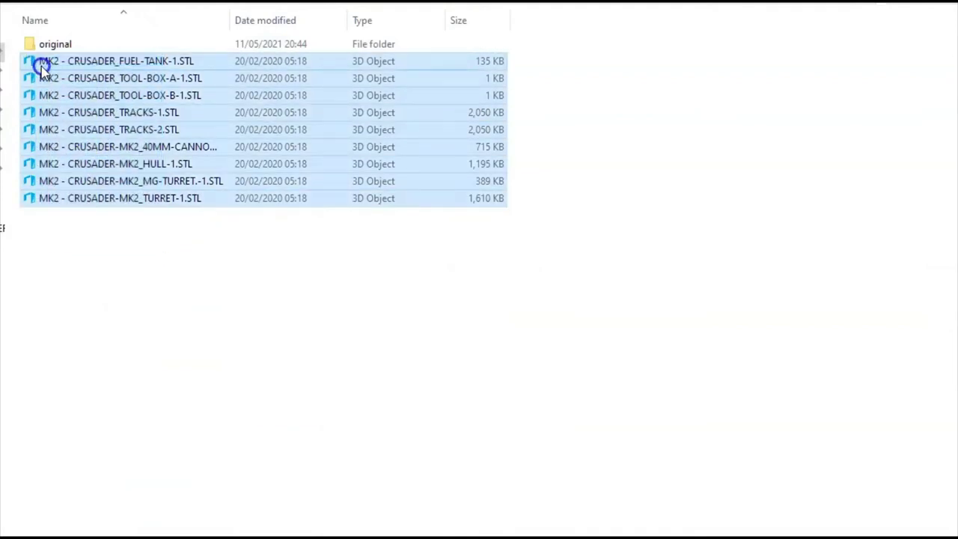
click(108, 59)
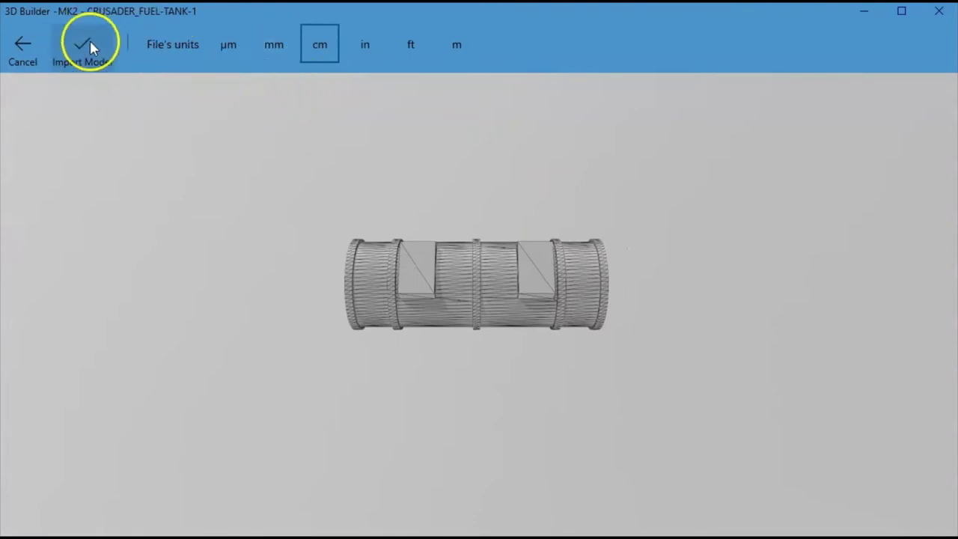
click(940, 14)
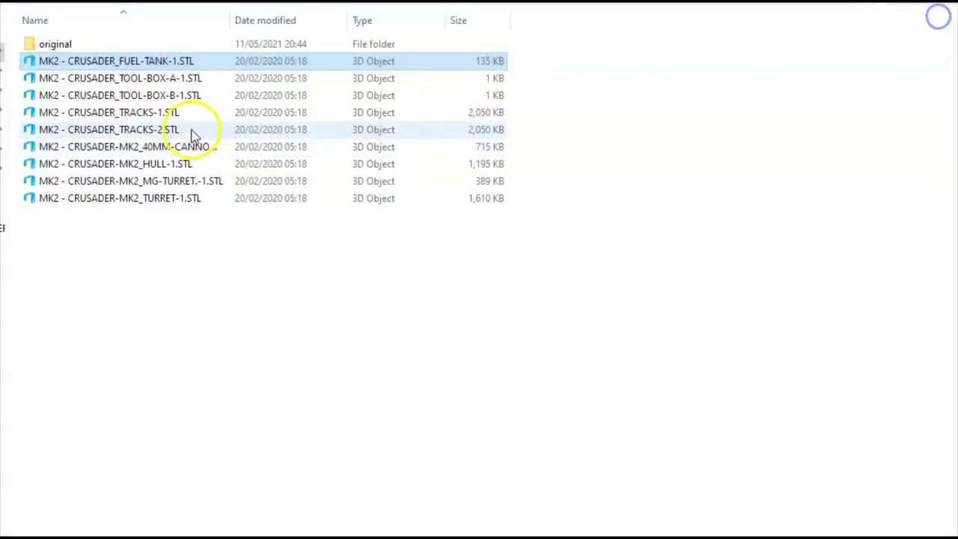
click(100, 78)
double_click(100, 78)
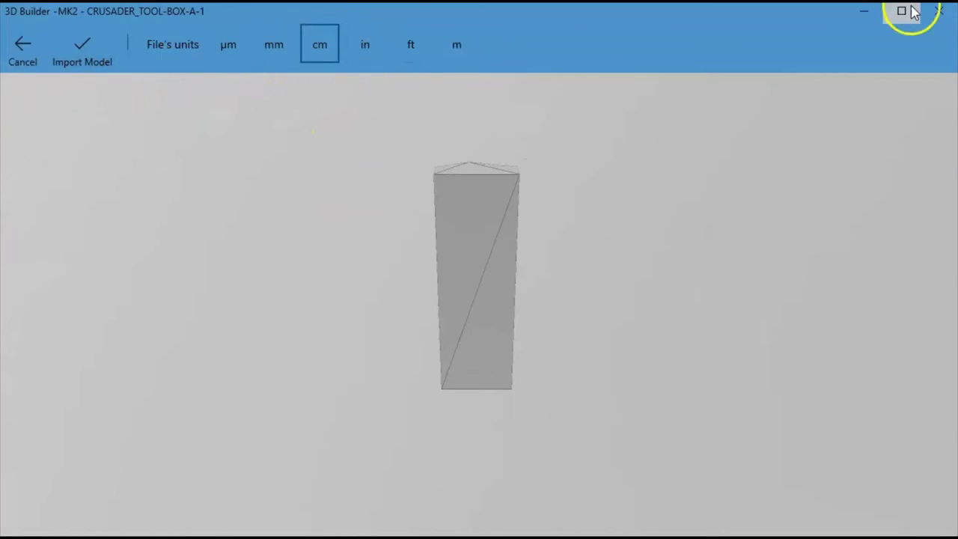
click(937, 11)
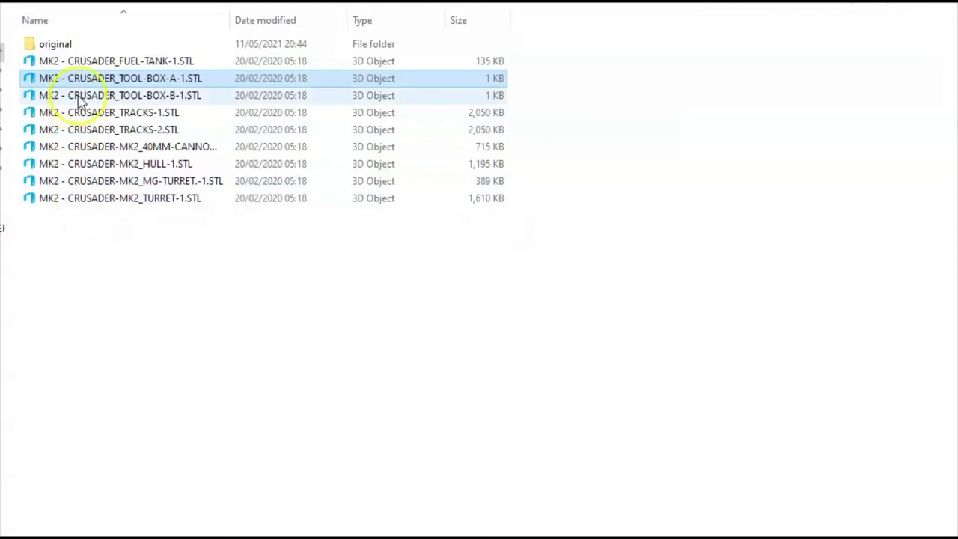
Open the TOOL-BOX-A-1, TOOL-BOX-B-1 and HULL-1 STL files together in 3D Builder and import them in millimetres.
click(79, 97)
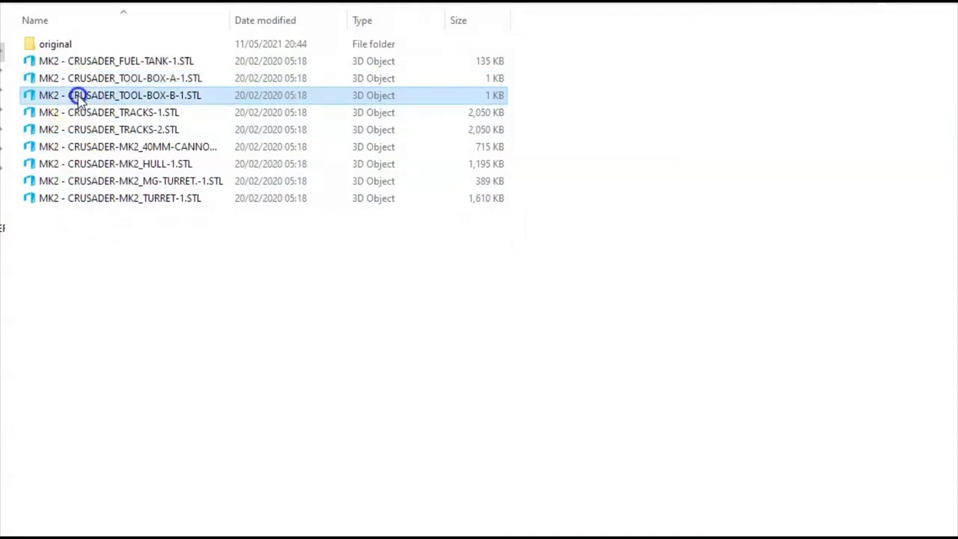
ctrl+click(86, 78)
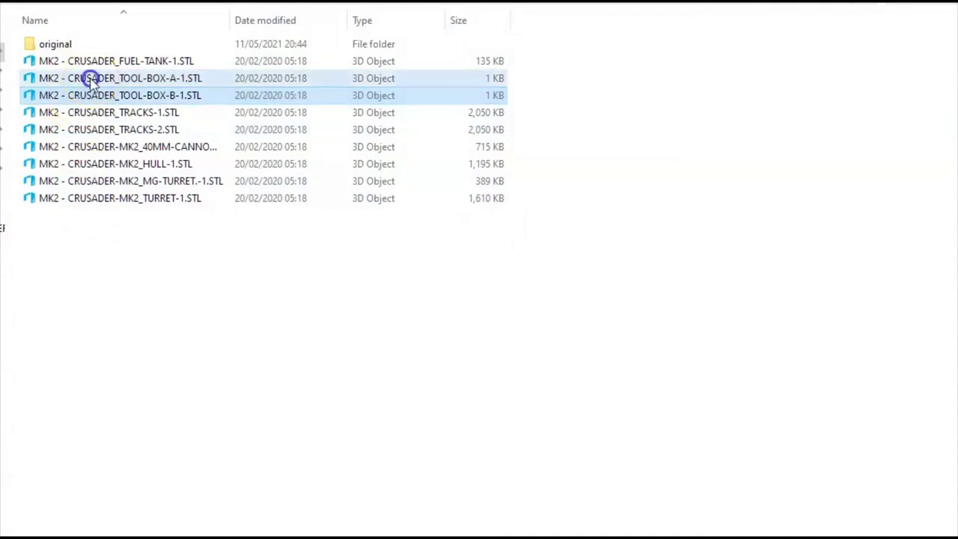
ctrl+click(85, 163)
ctrl+click(215, 64)
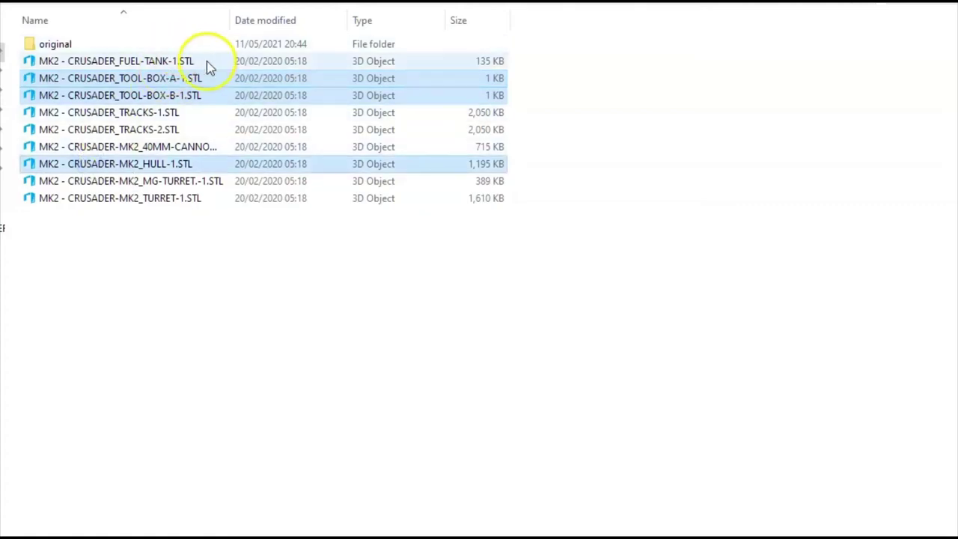
ctrl+click(222, 65)
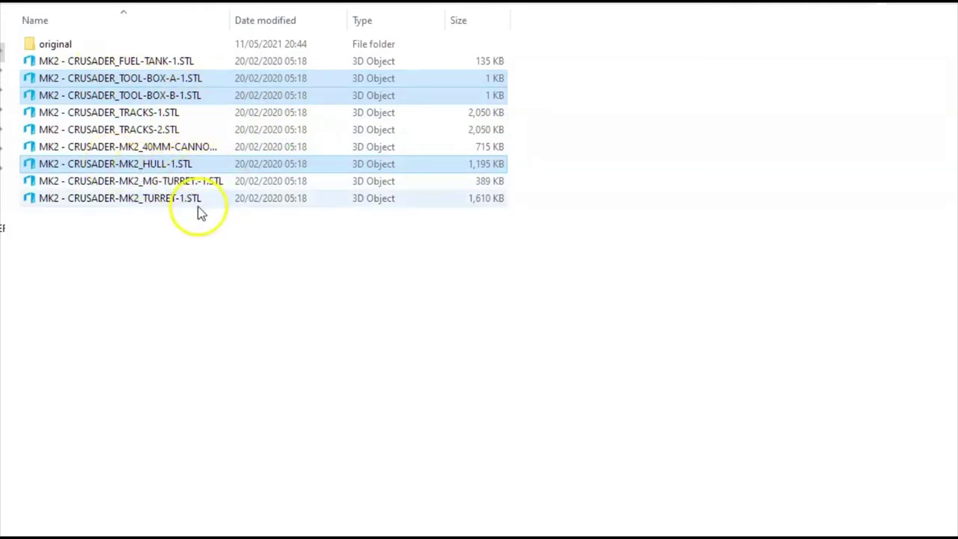
key(Return)
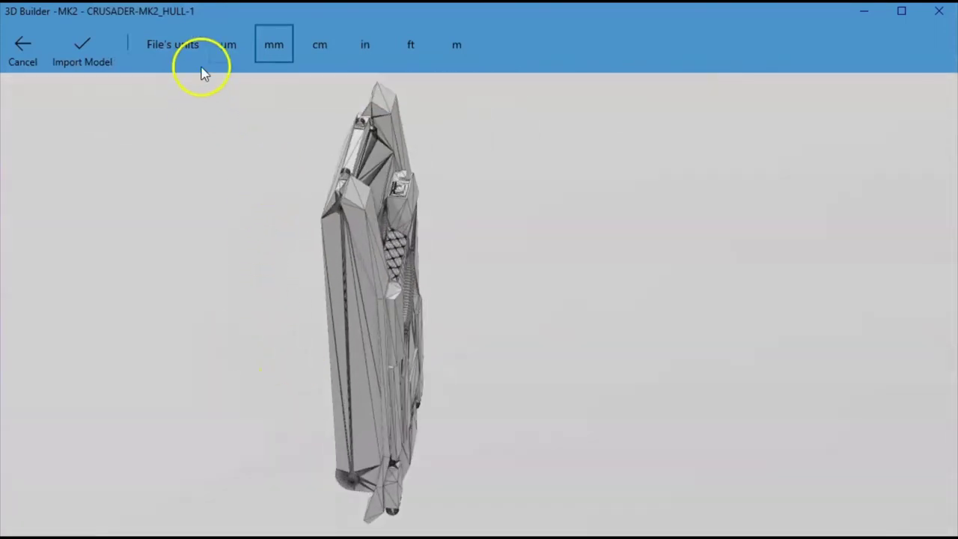
click(88, 51)
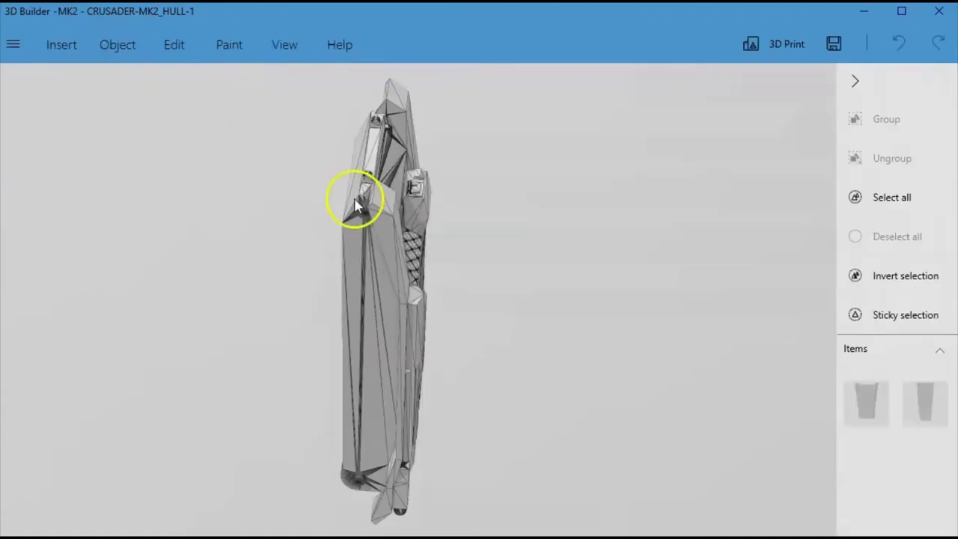
Select the hull and both tool boxes and merge them into one object.
drag(635, 401, 586, 342)
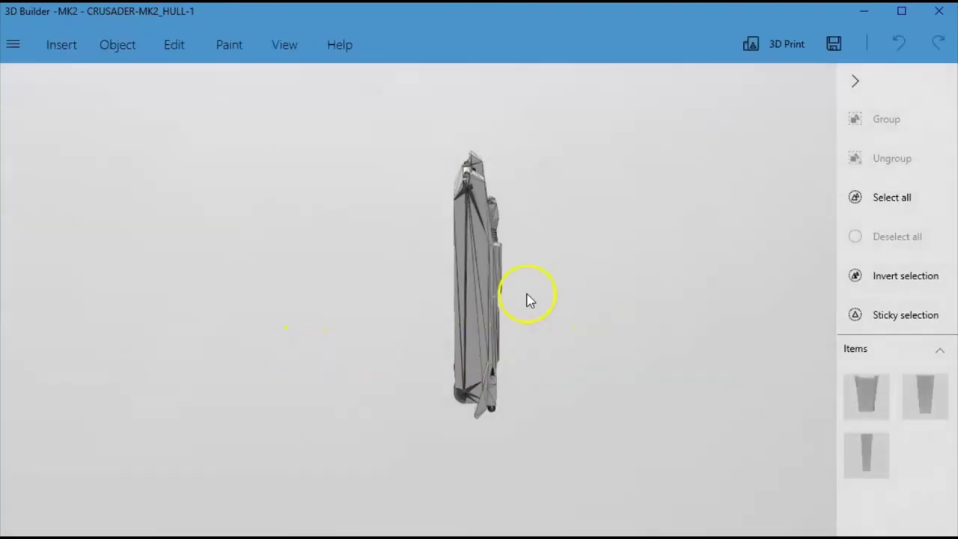
click(459, 274)
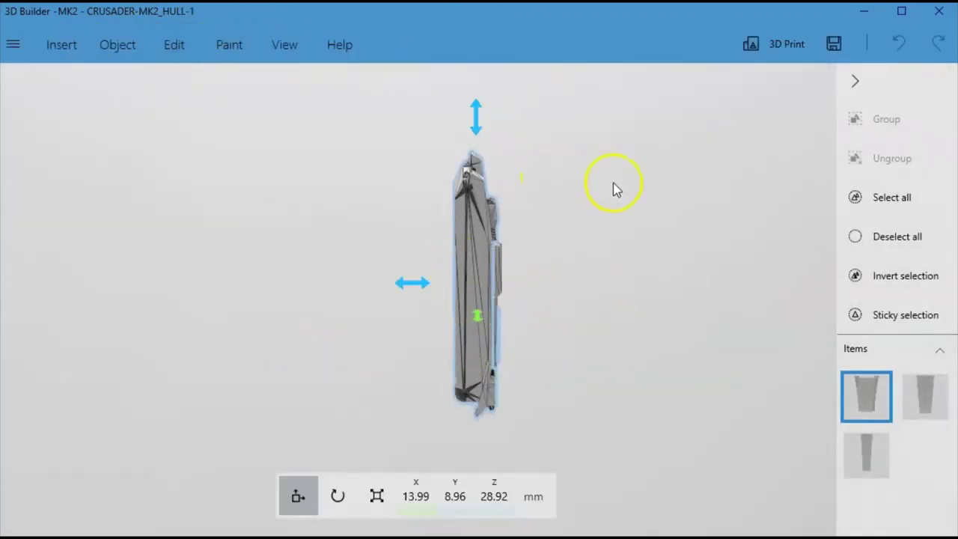
click(337, 496)
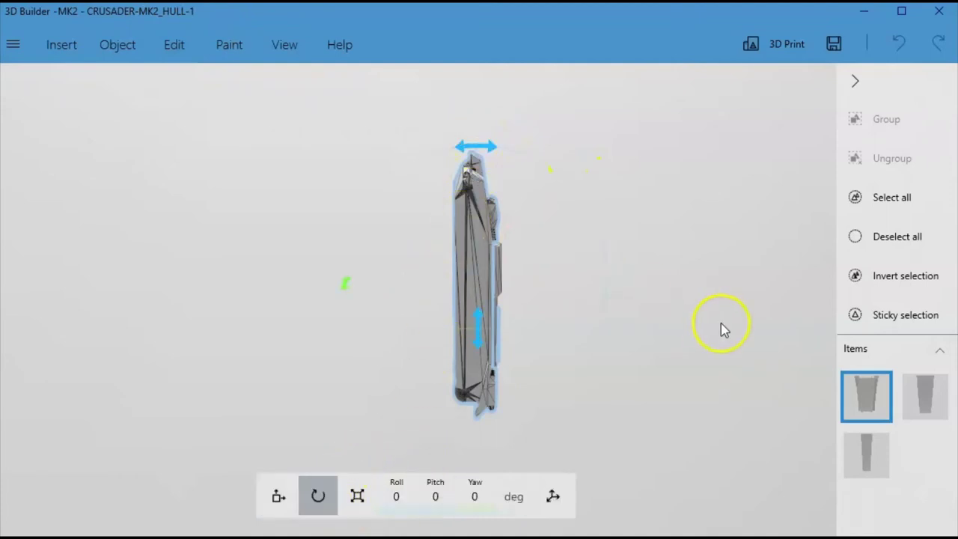
key(ctrl+a)
click(170, 45)
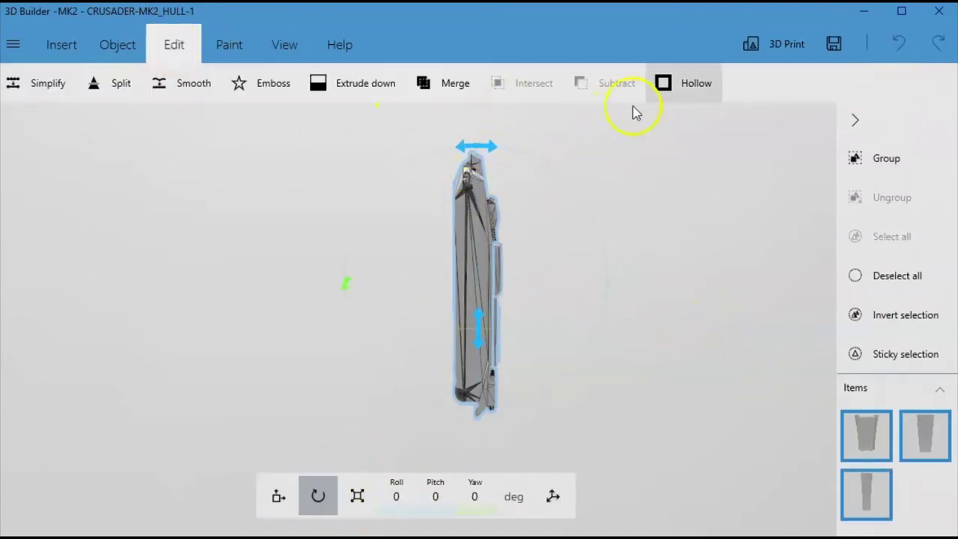
click(471, 84)
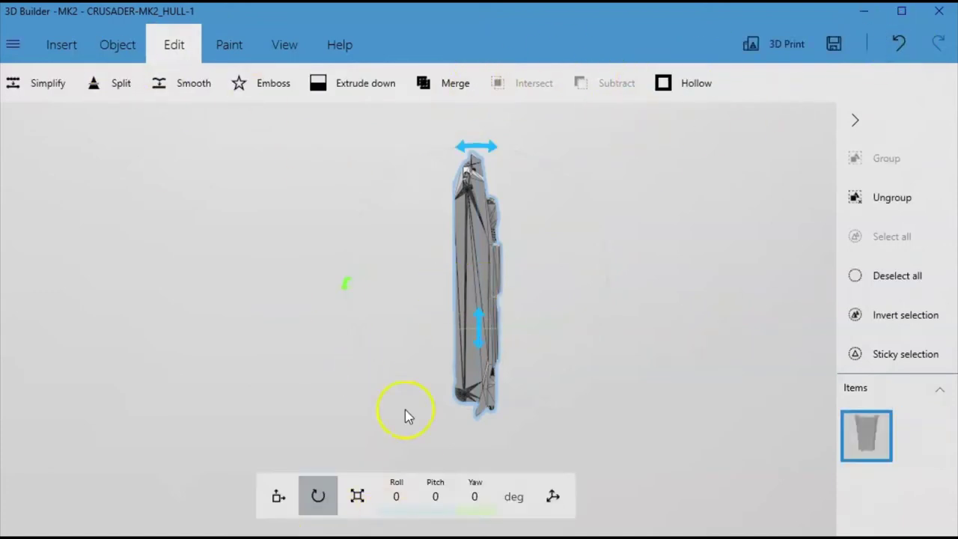
Rotate the merged hull to a roll of 90 degrees and settle it flat on the ground.
drag(487, 146, 376, 278)
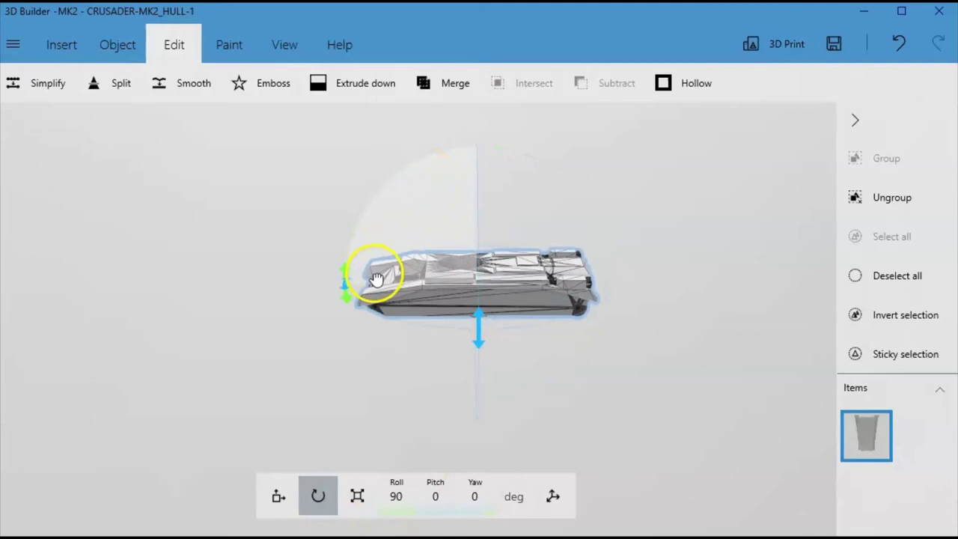
click(116, 45)
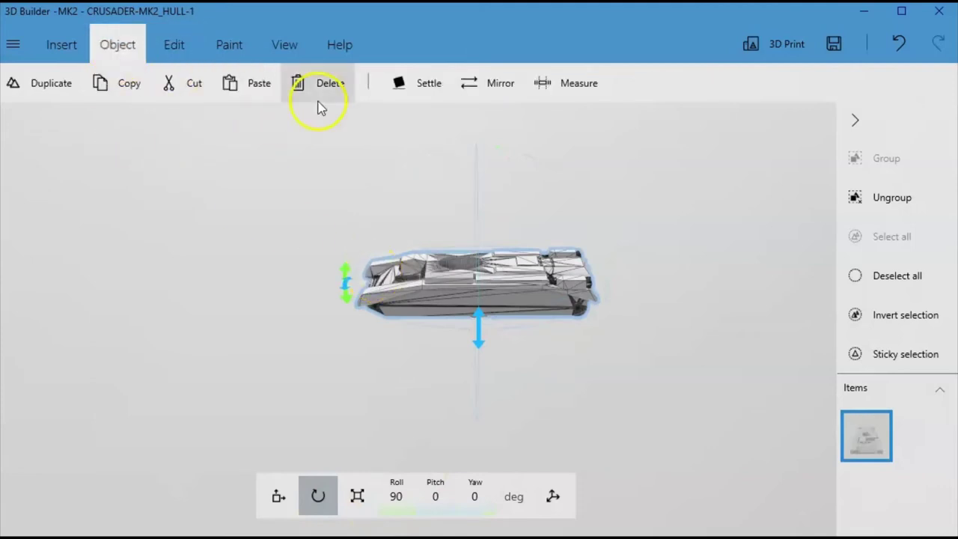
click(428, 83)
drag(209, 434, 300, 321)
scroll(434, 374, up, 4)
drag(391, 345, 164, 401)
scroll(333, 331, down, 3)
middle_drag(590, 505, 577, 461)
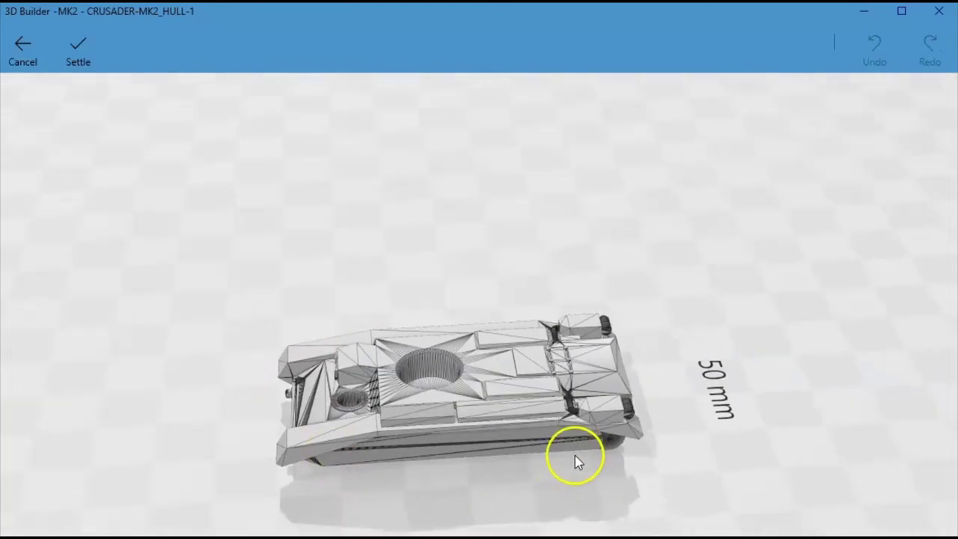
click(78, 58)
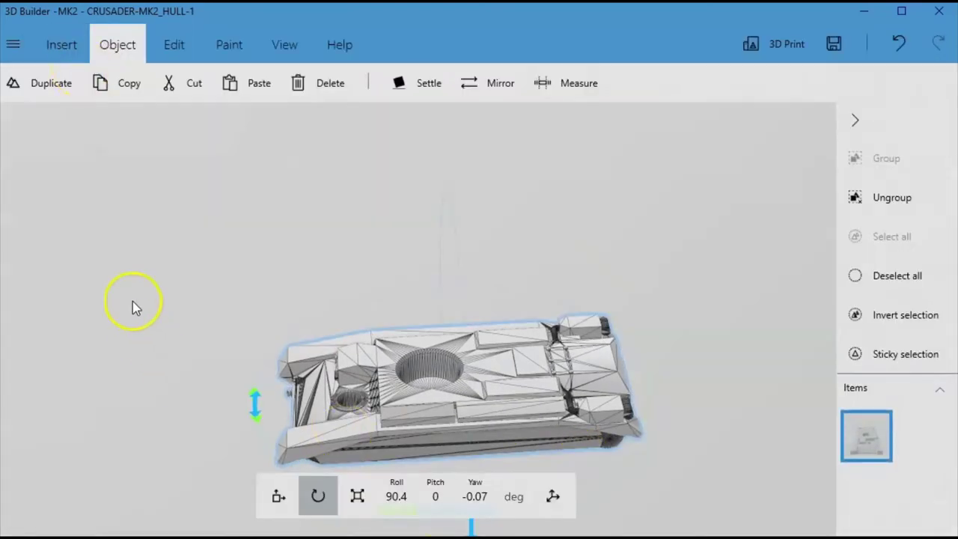
Inspect the settled hull's rear, side profile, flat base and top deck with the tool boxes.
right_drag(132, 307, 73, 170)
right_drag(840, 483, 570, 473)
scroll(463, 359, up, 3)
right_drag(599, 439, 564, 366)
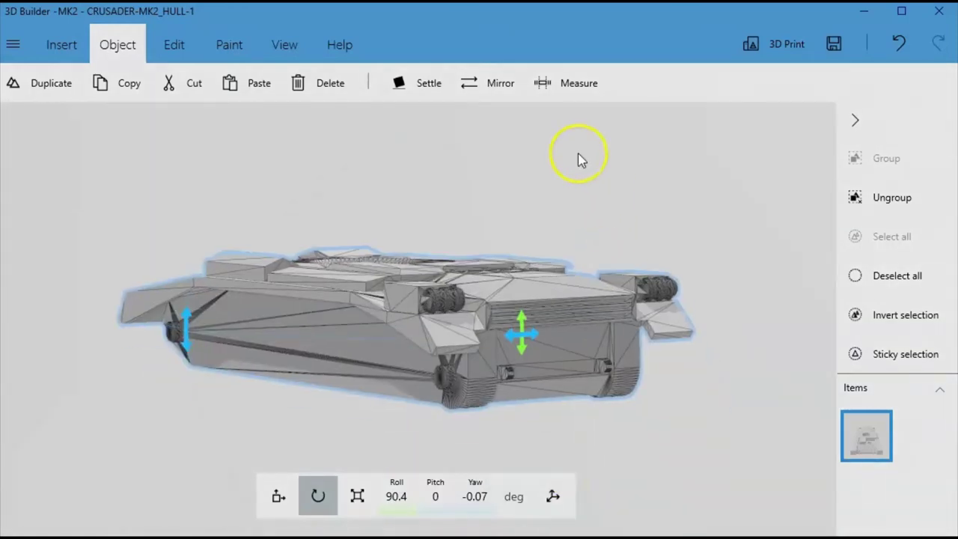
right_drag(658, 463, 877, 451)
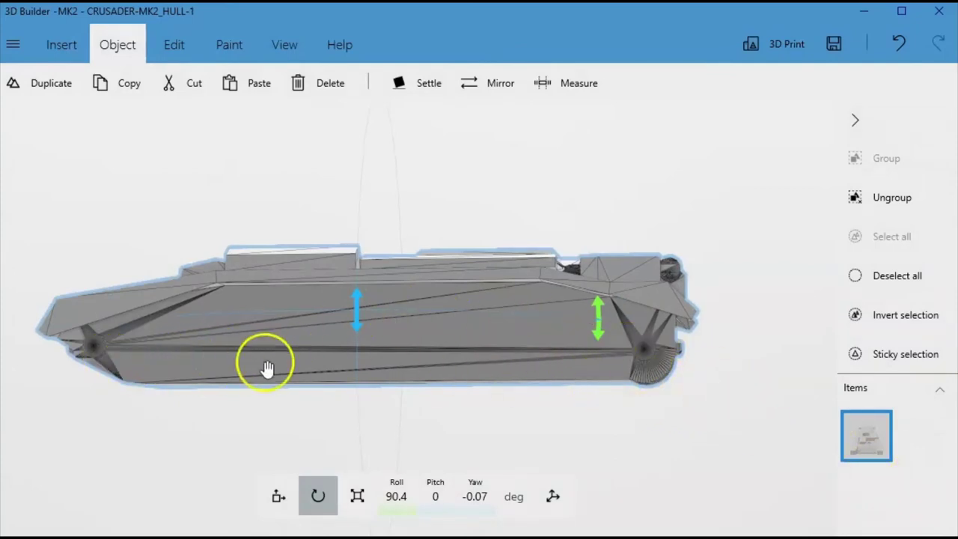
right_drag(121, 198, 419, 144)
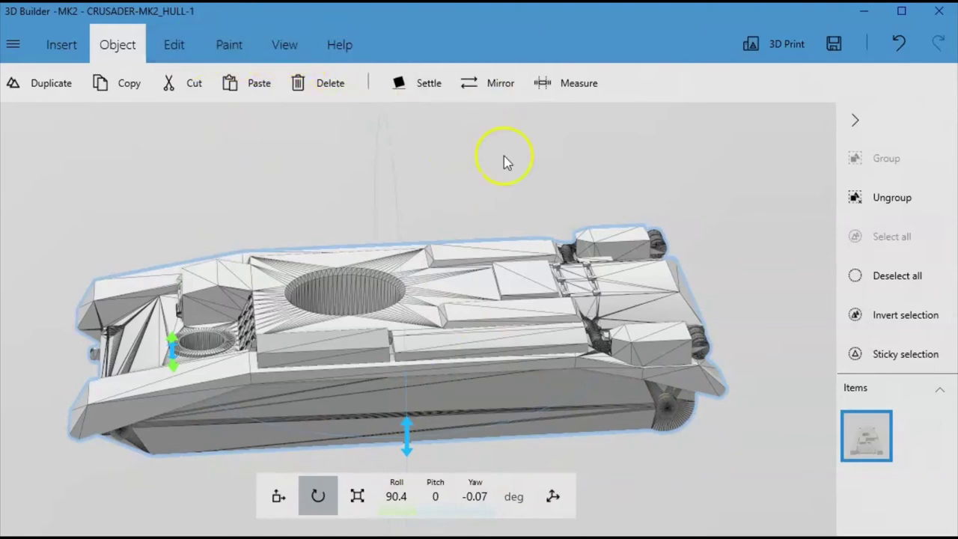
Start saving the merged hull as a copy in STL format in the Desktop folder AAM_Crusader_Mk_II.
click(834, 43)
click(529, 311)
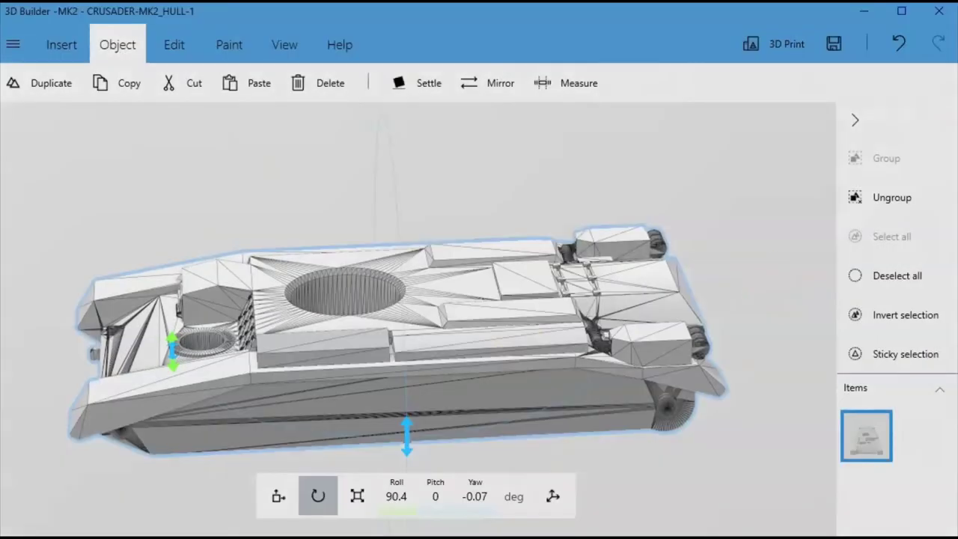
click(15, 47)
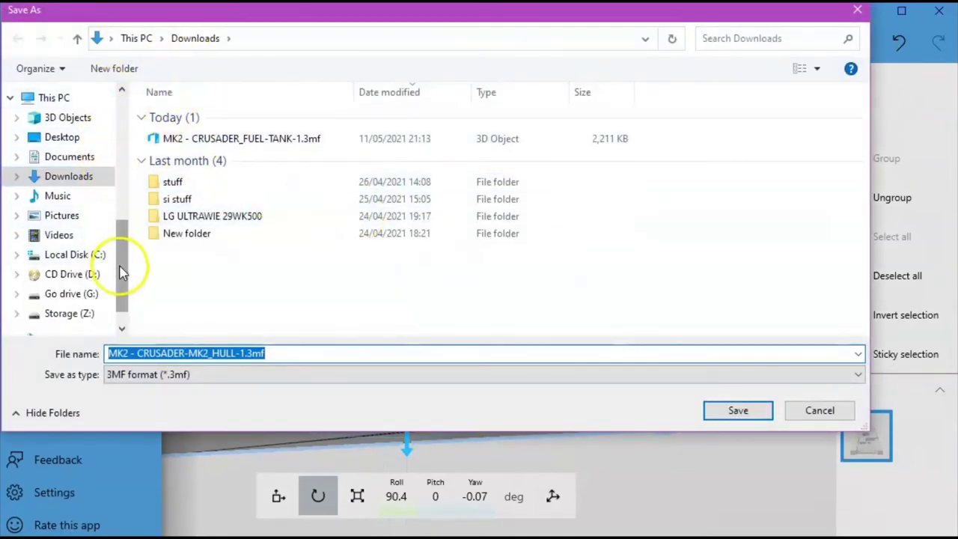
drag(120, 271, 119, 212)
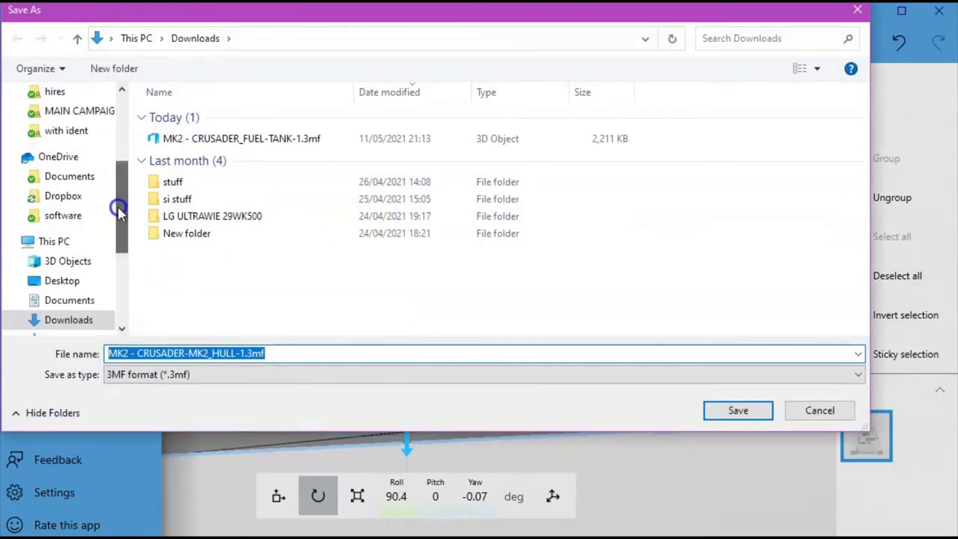
click(84, 279)
double_click(175, 154)
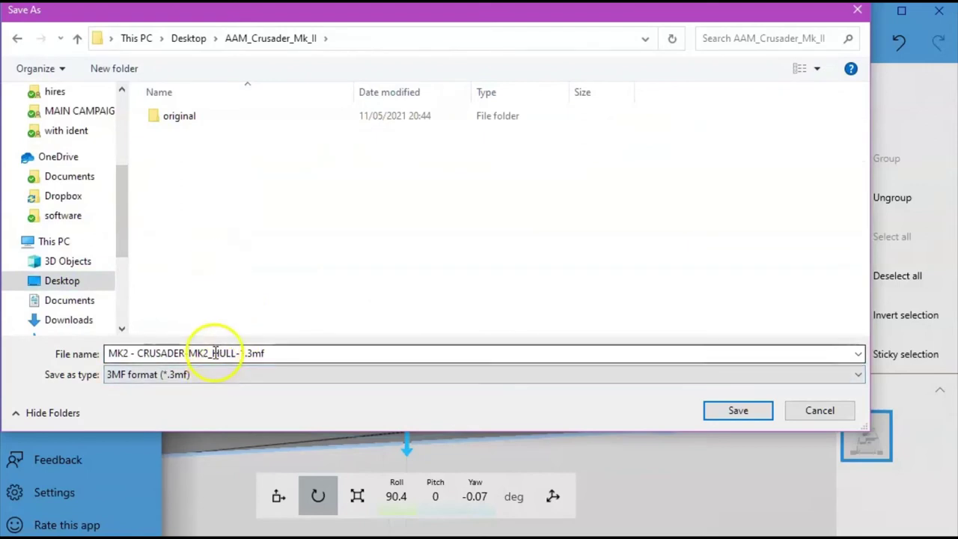
click(235, 376)
click(189, 403)
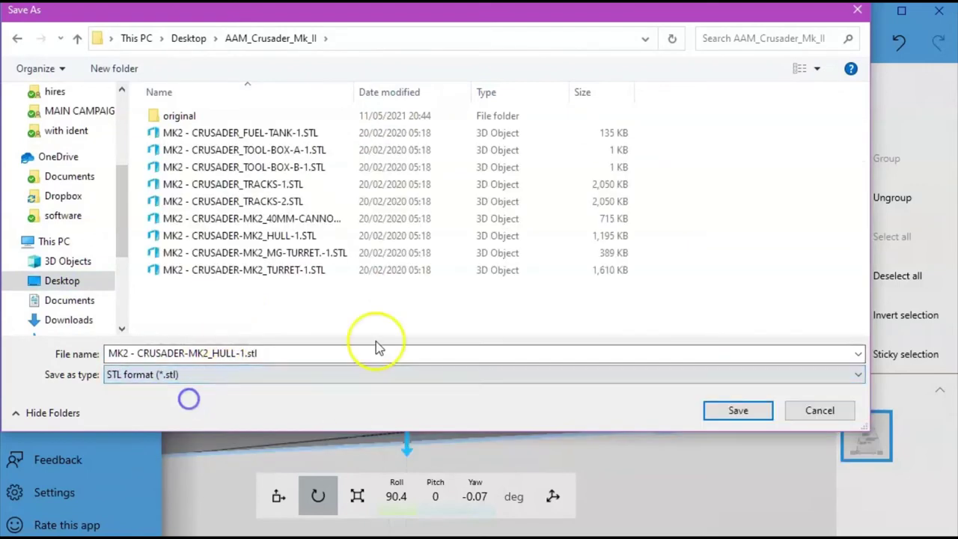
Save the merged hull copy as MK2 - CRUSADER-MK2_HULL-whole.stl and close its 3D Builder window.
click(217, 353)
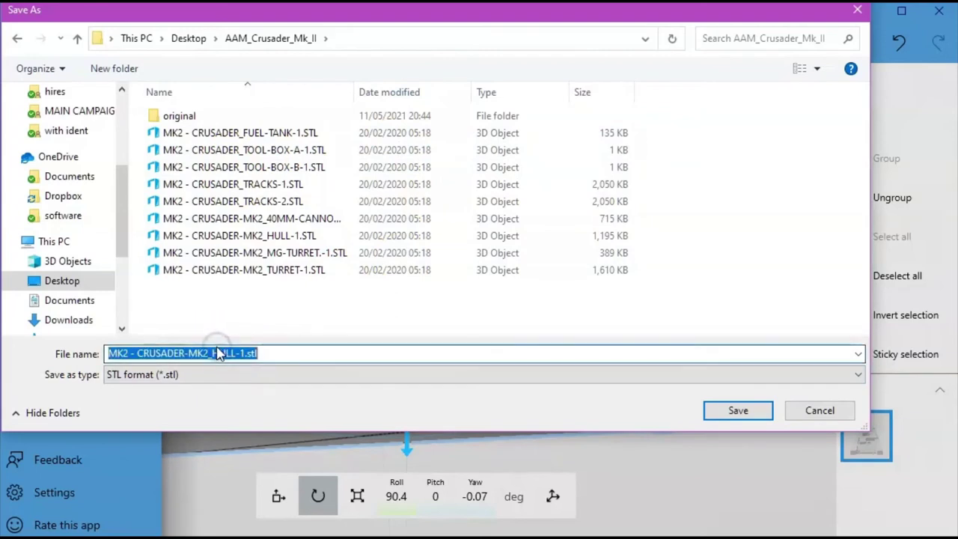
click(242, 353)
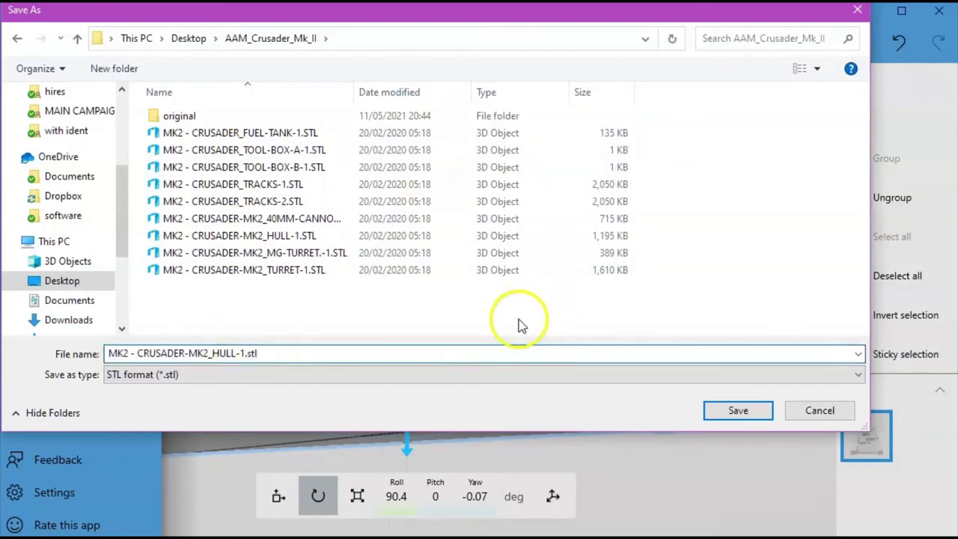
key(BackSpace)
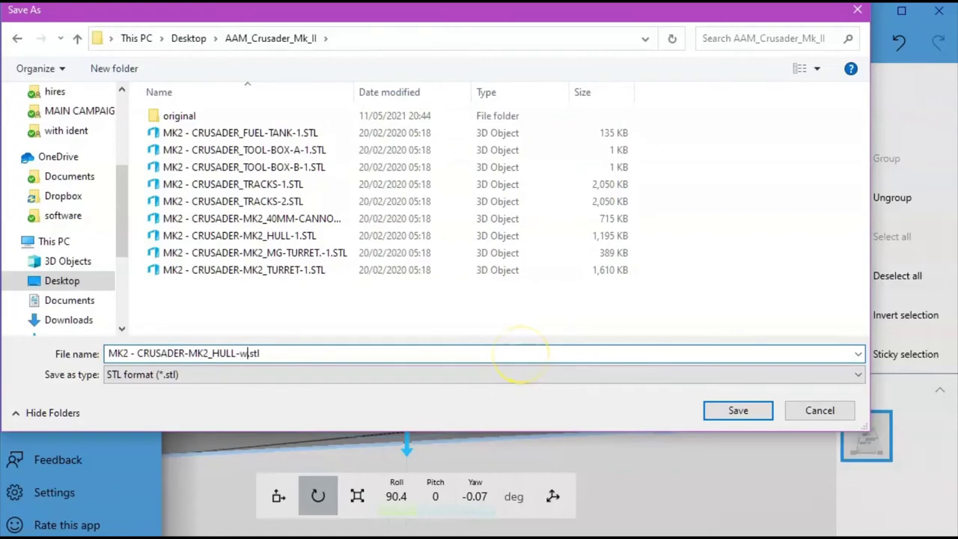
click(738, 411)
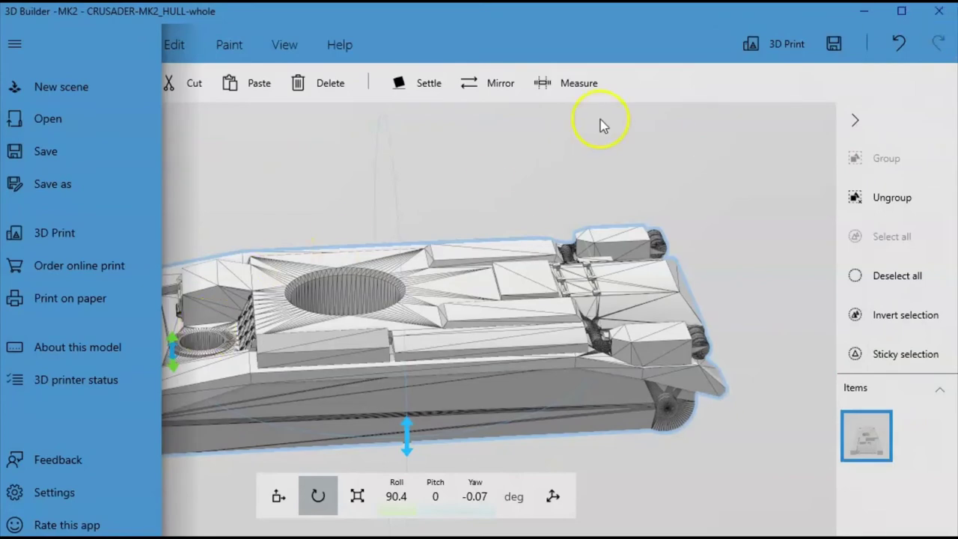
click(940, 12)
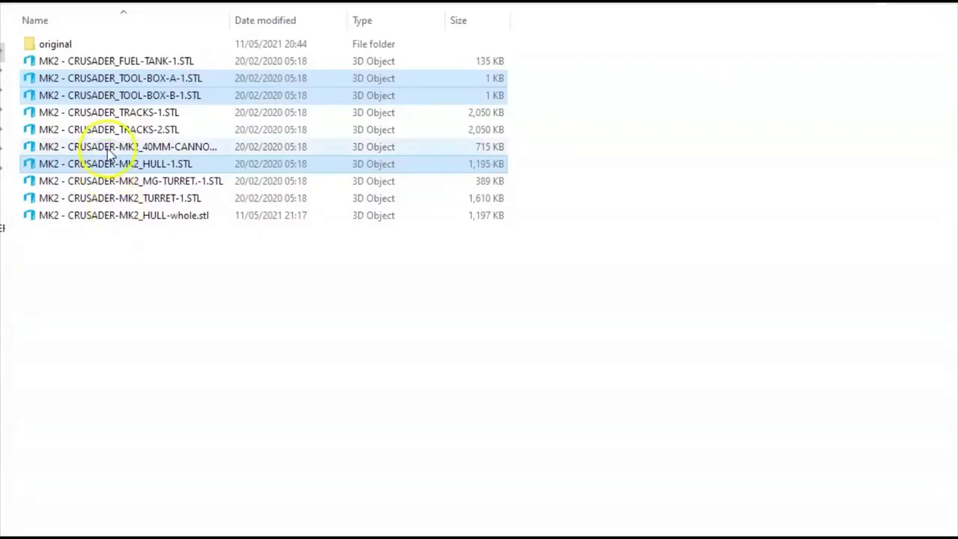
Open MK2 - CRUSADER_FUEL-TANK-1.STL in 3D Builder and import the model in centimetres.
click(119, 63)
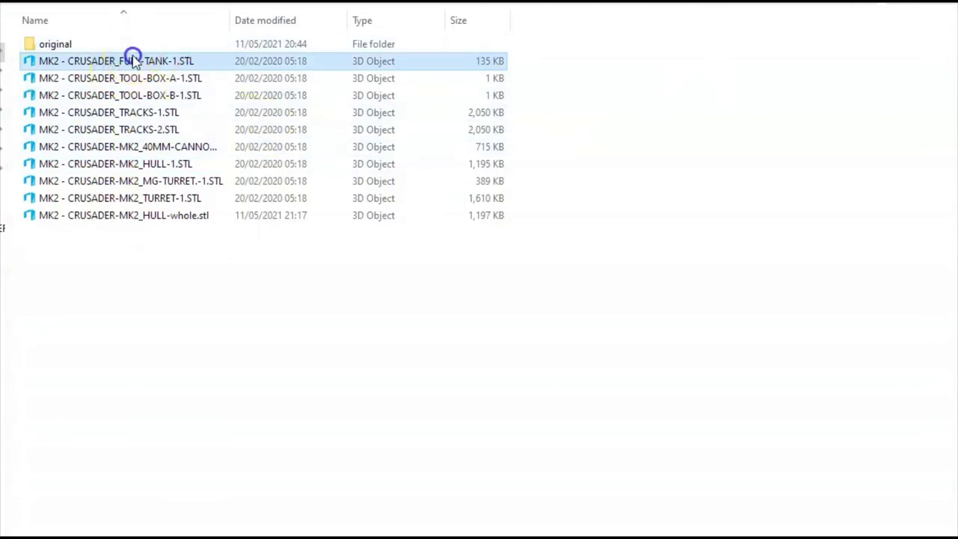
double_click(133, 60)
click(321, 38)
click(106, 37)
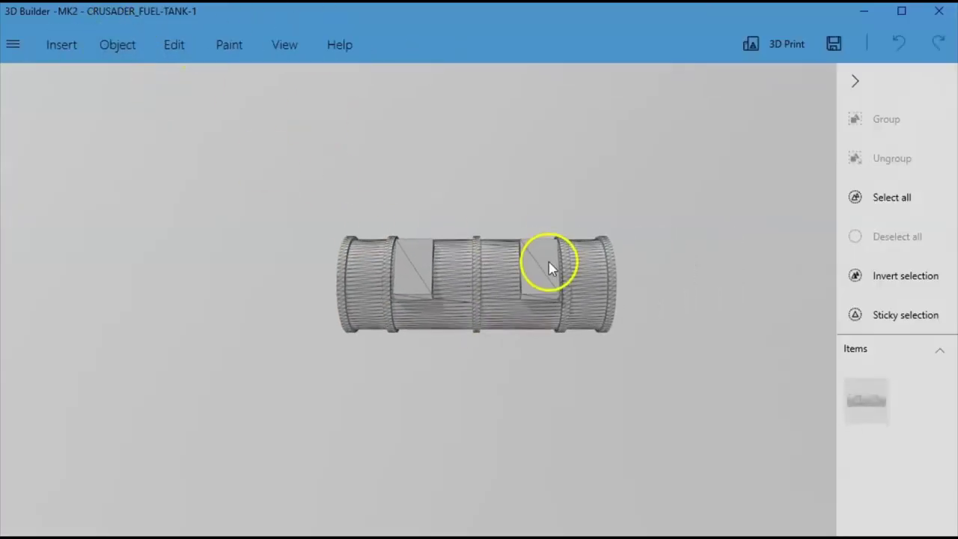
Select the fuel tank and rotate it to a roll of 135 degrees with its two brackets facing down.
right_drag(602, 294, 115, 363)
click(479, 402)
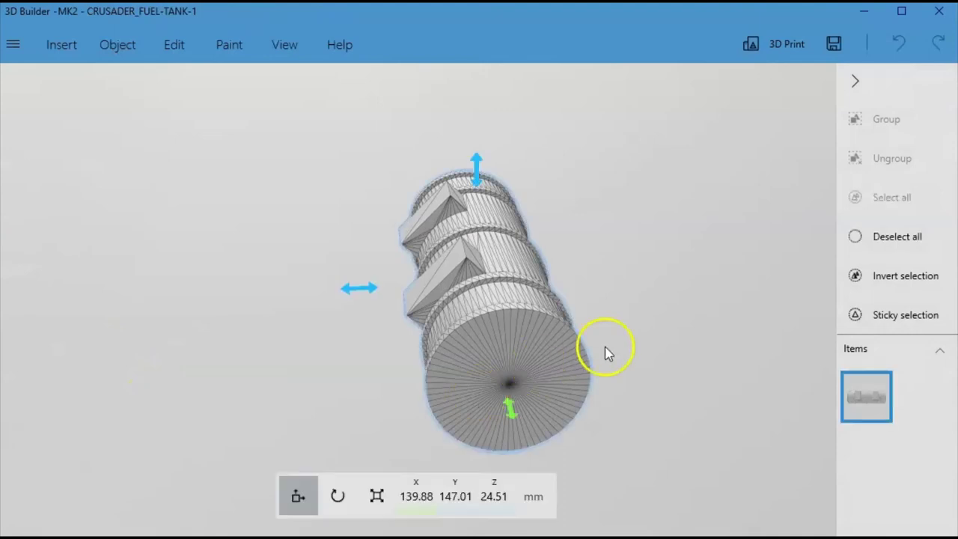
right_drag(603, 352, 473, 397)
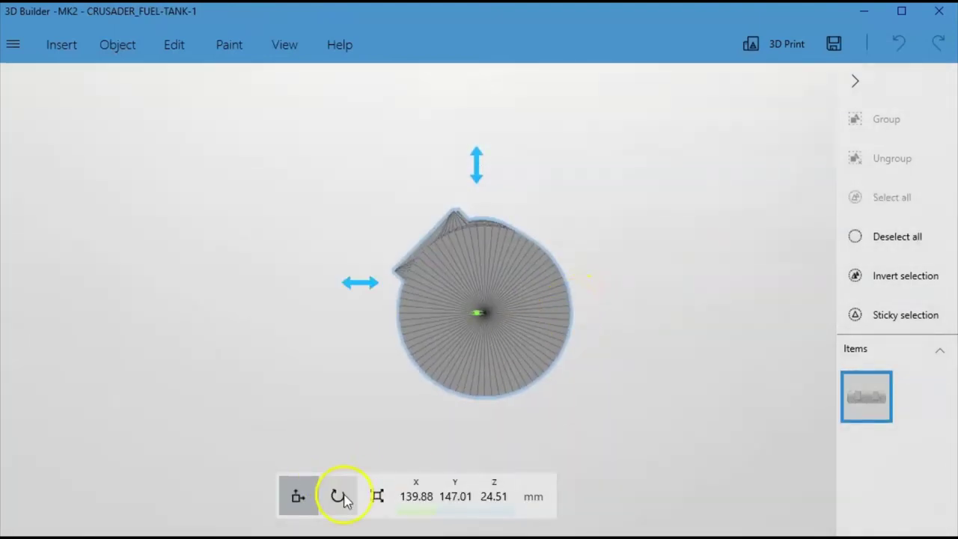
click(337, 496)
drag(483, 80, 396, 316)
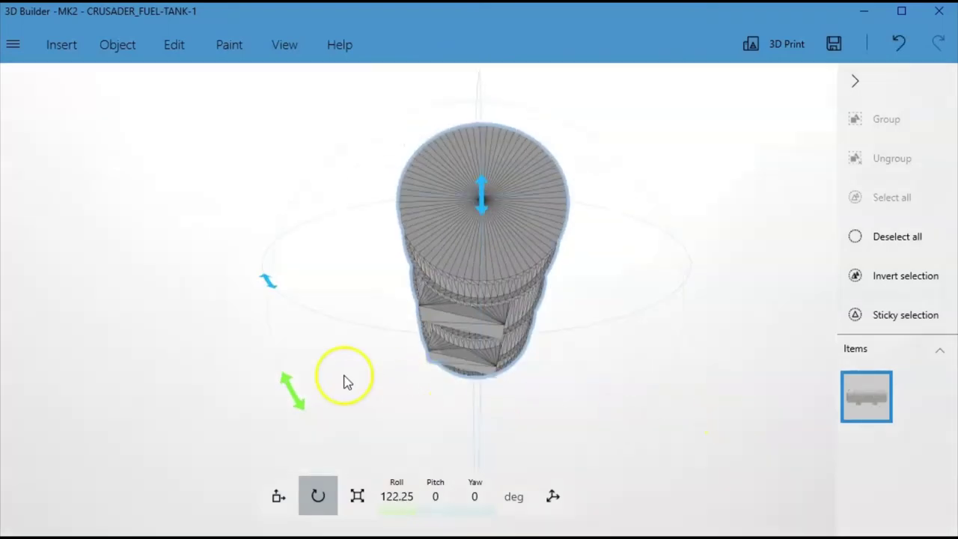
drag(299, 396, 338, 426)
Settle the rotated fuel tank on the ground and try to save it over its original file.
click(135, 54)
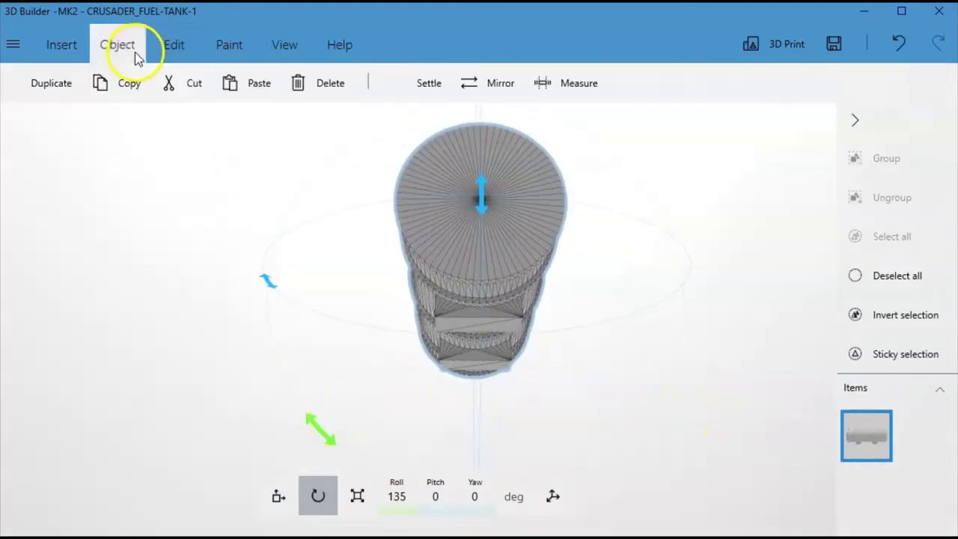
click(430, 91)
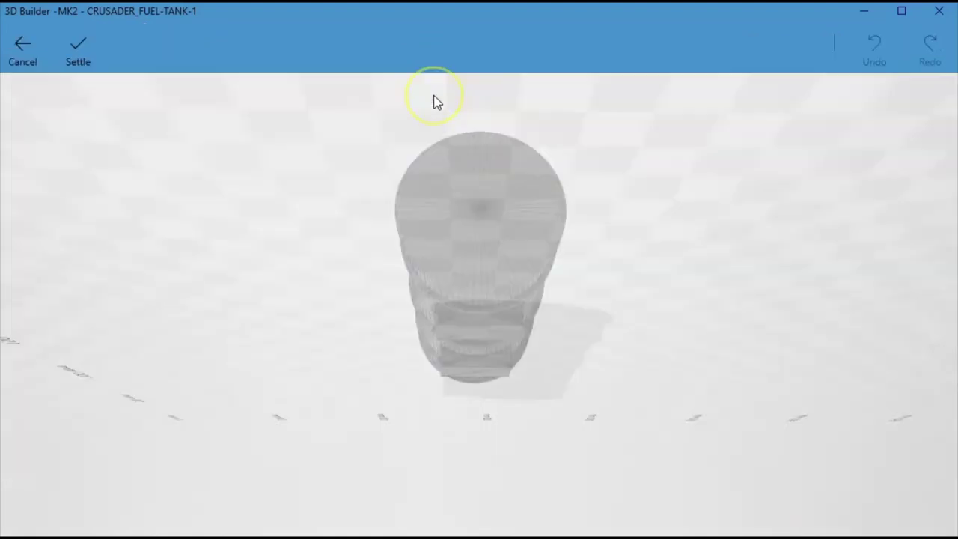
click(95, 68)
click(835, 44)
click(530, 314)
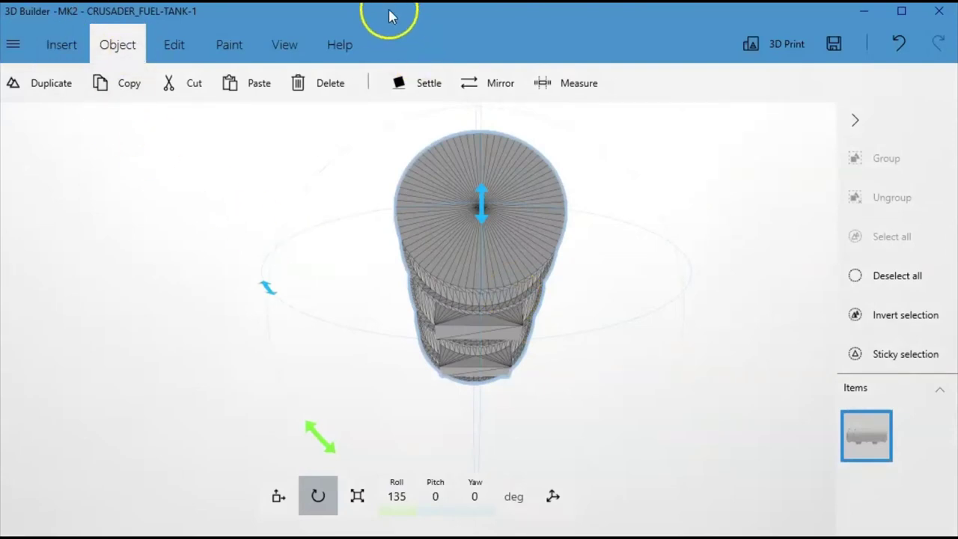
Switch to the model folder and rename the fuel tank file to MK2 - CRUSADER_FUEL-TANK-1.stl with a lowercase extension.
click(864, 11)
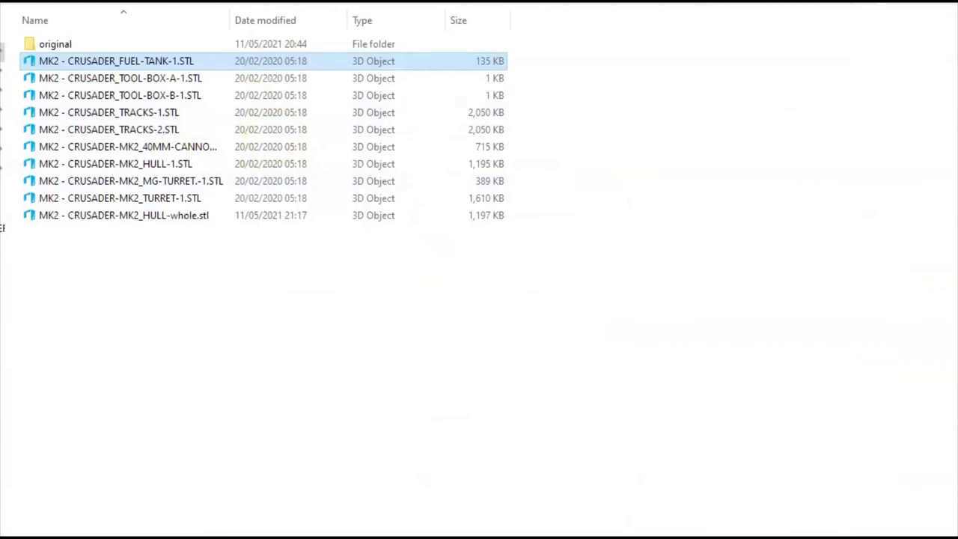
key(alt+Tab)
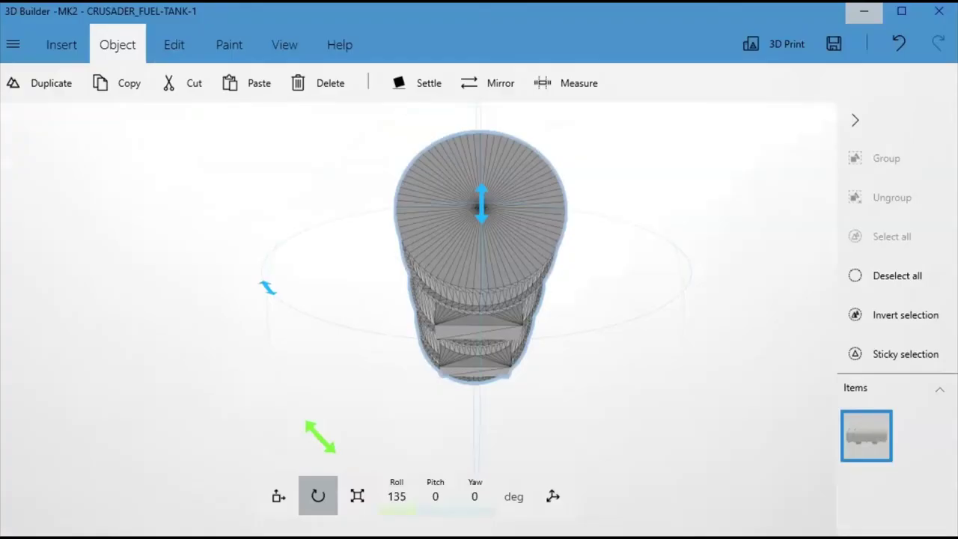
click(863, 12)
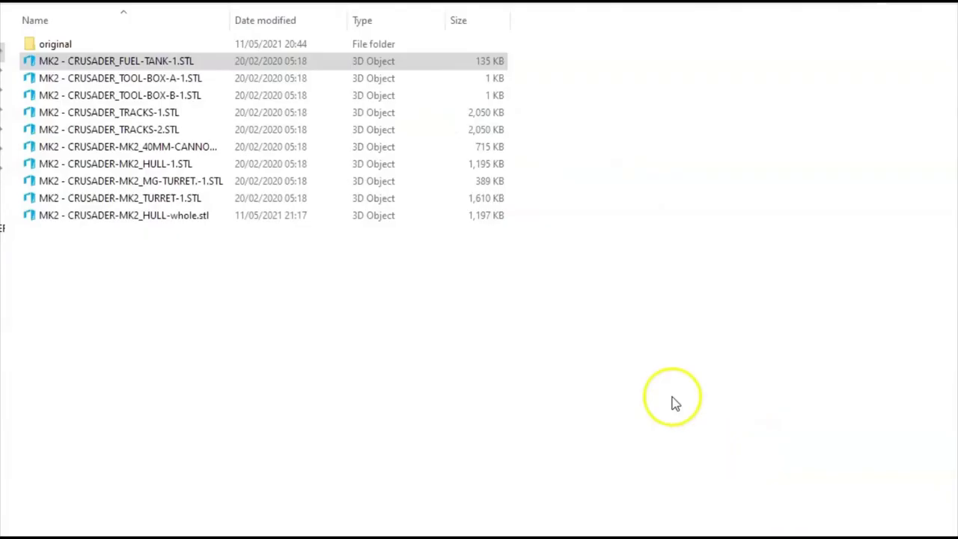
click(196, 63)
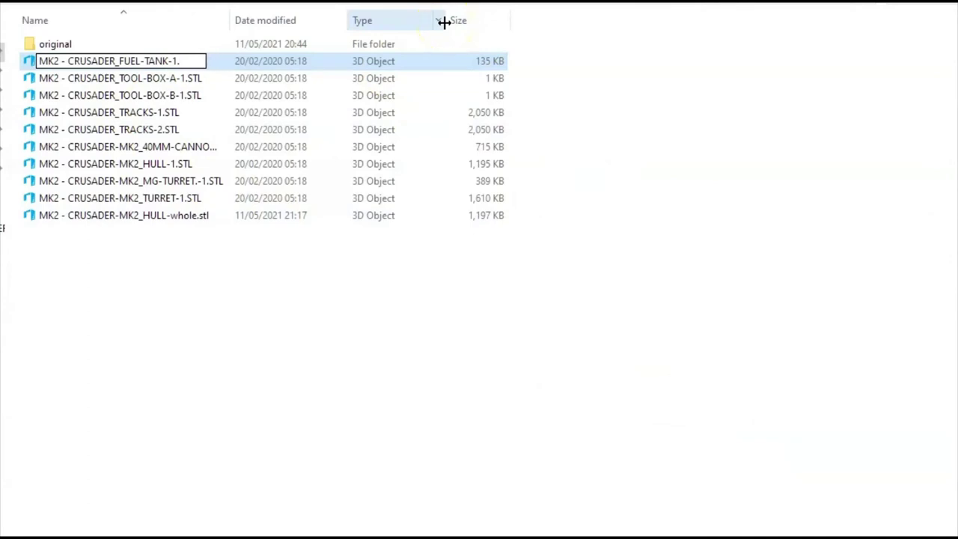
click(200, 332)
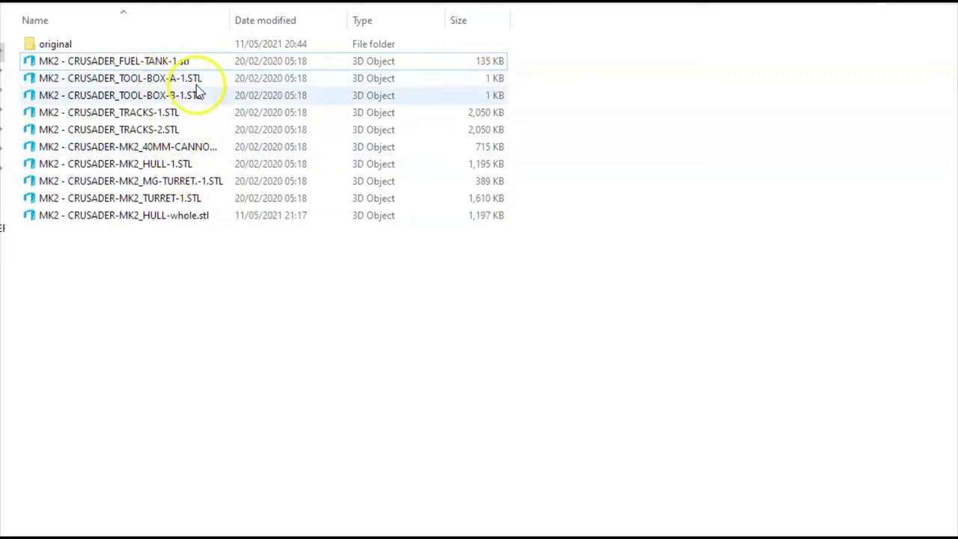
Rename the first tracks file to MK2 - CRUSADER_TRACKS-1.stl.
click(171, 113)
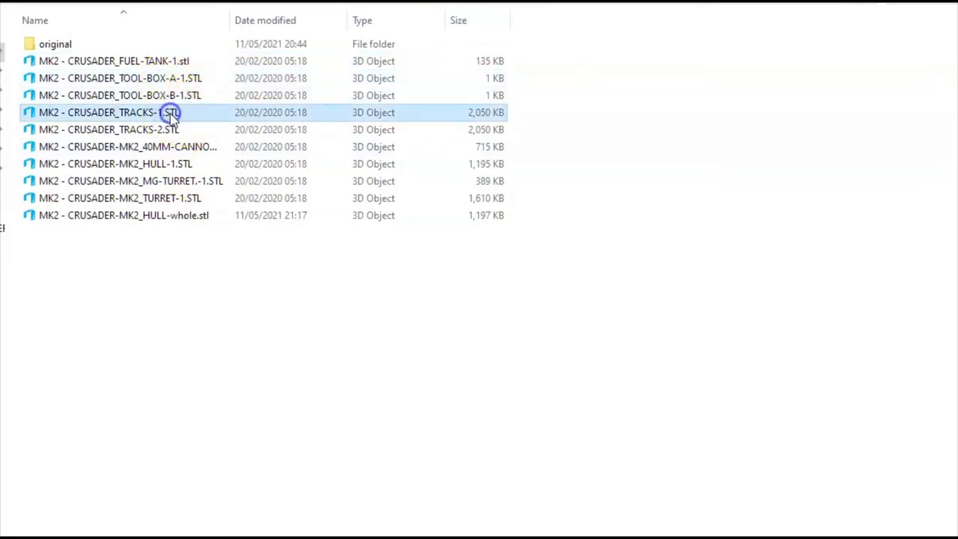
click(171, 114)
key(BackSpace)
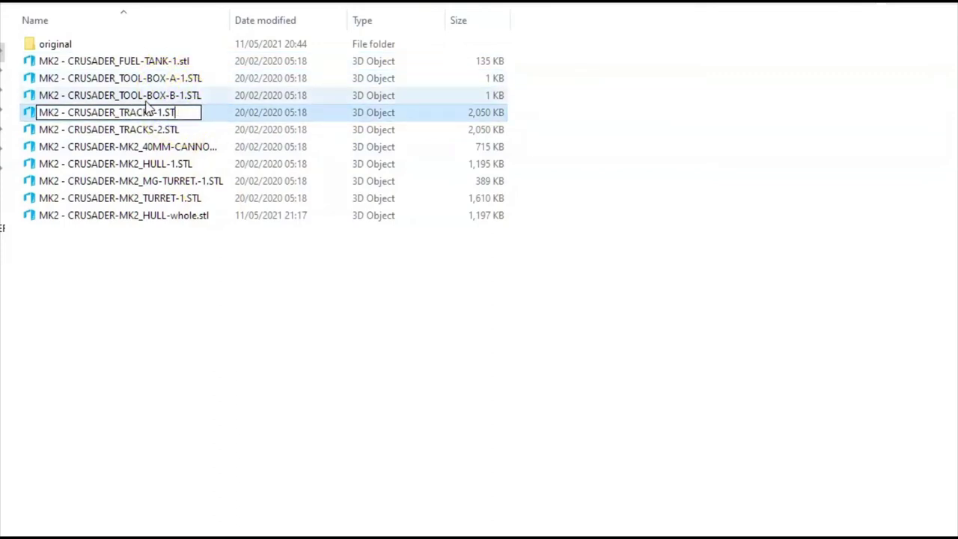
text(l)
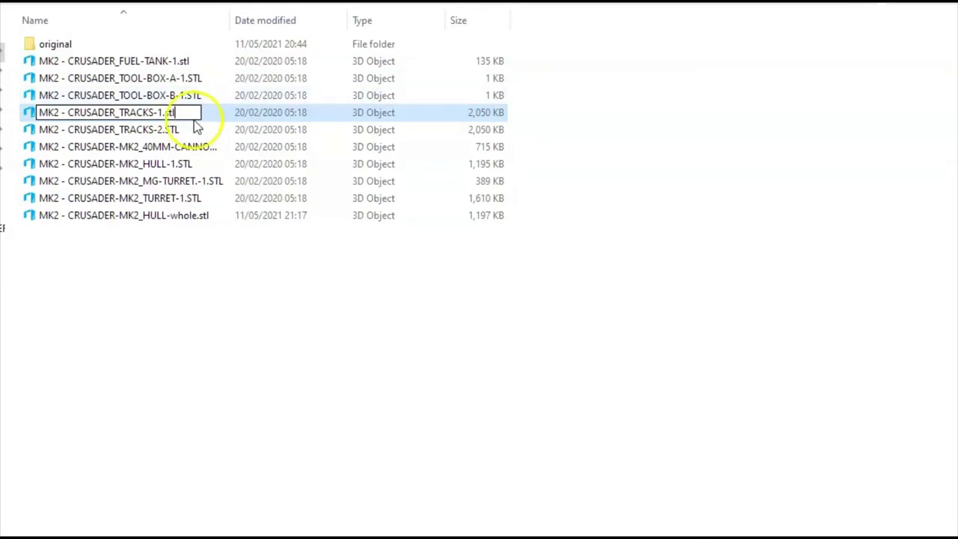
click(220, 282)
Rename the second tracks file to MK2 - CRUSADER_TRACKS-2.stl.
click(173, 132)
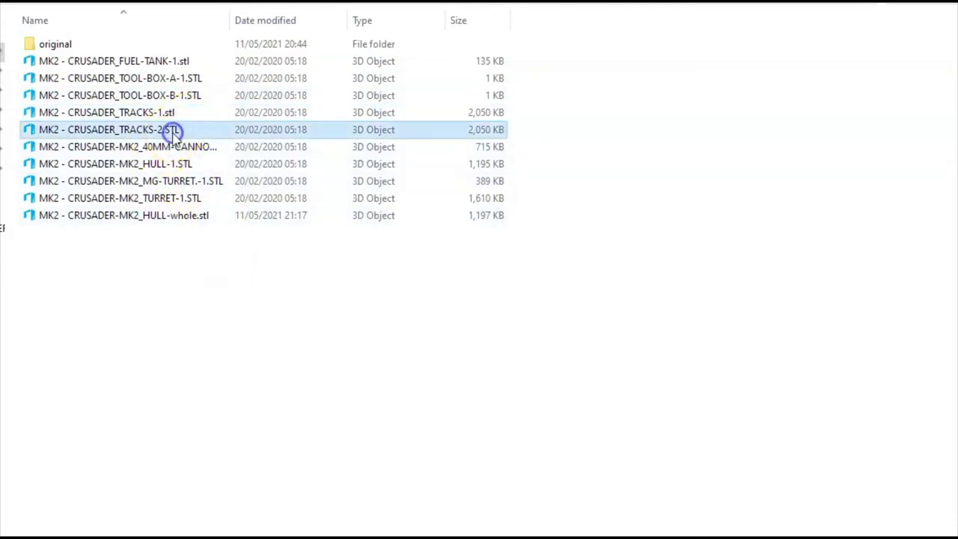
click(182, 131)
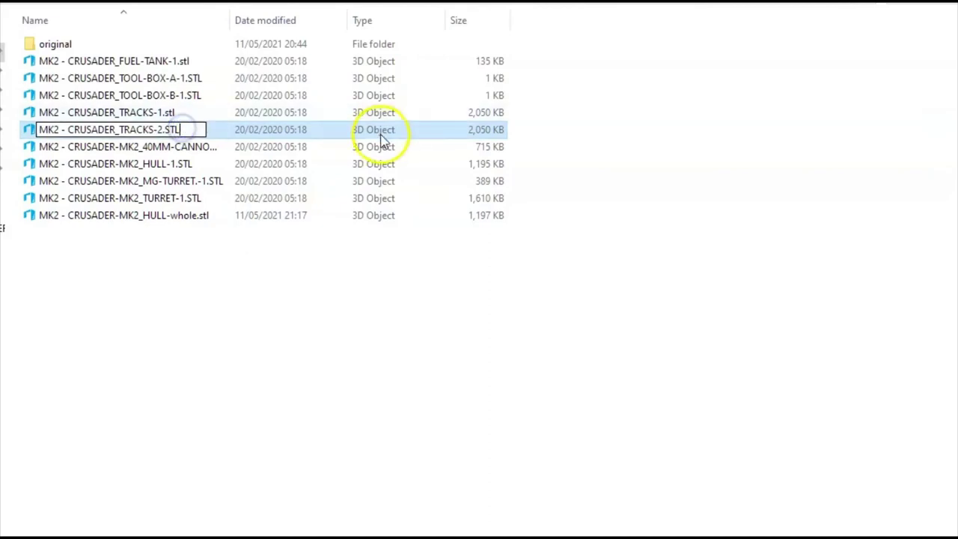
key(BackSpace)
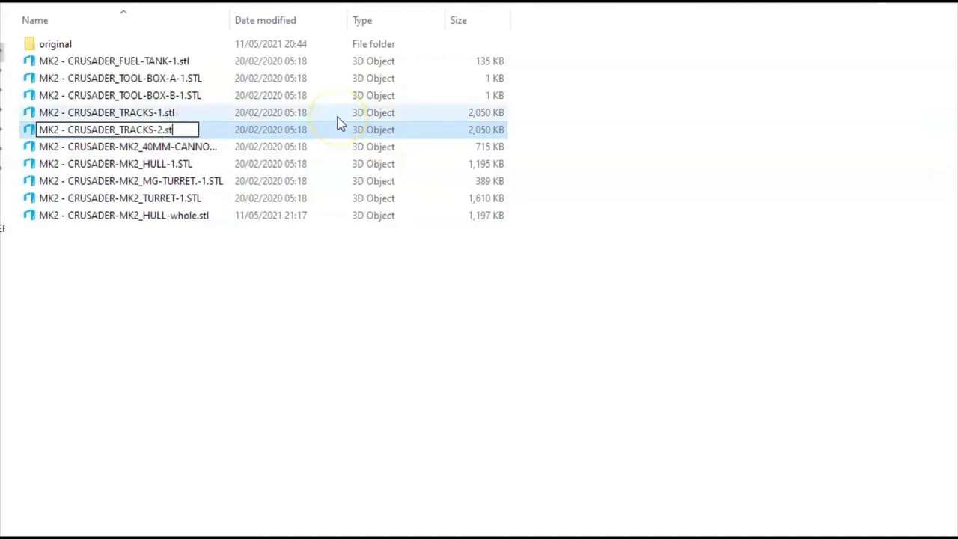
click(194, 333)
Widen the file name column and rename the cannon file to MK2 - CRUSADER-MK2_40MM-CANNON-1.stl.
click(137, 149)
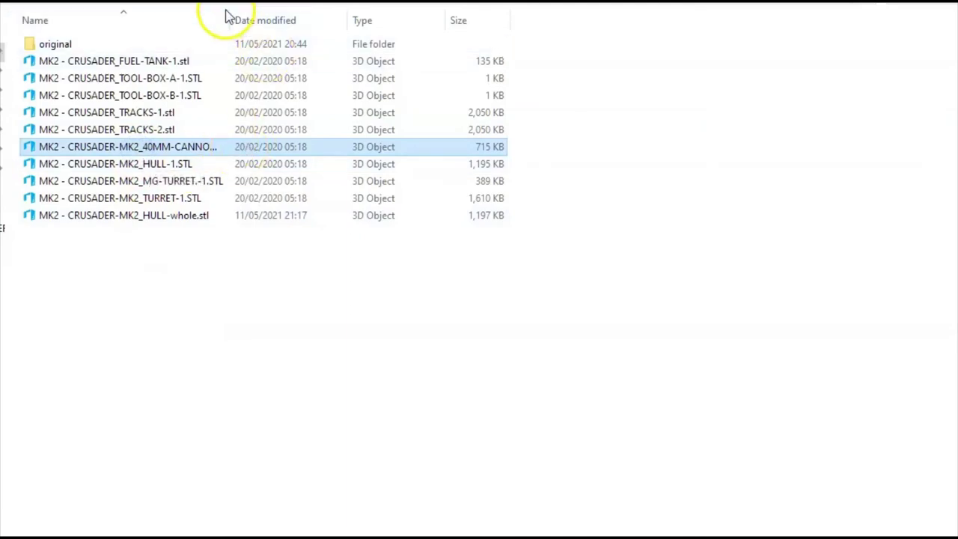
drag(228, 15, 334, 64)
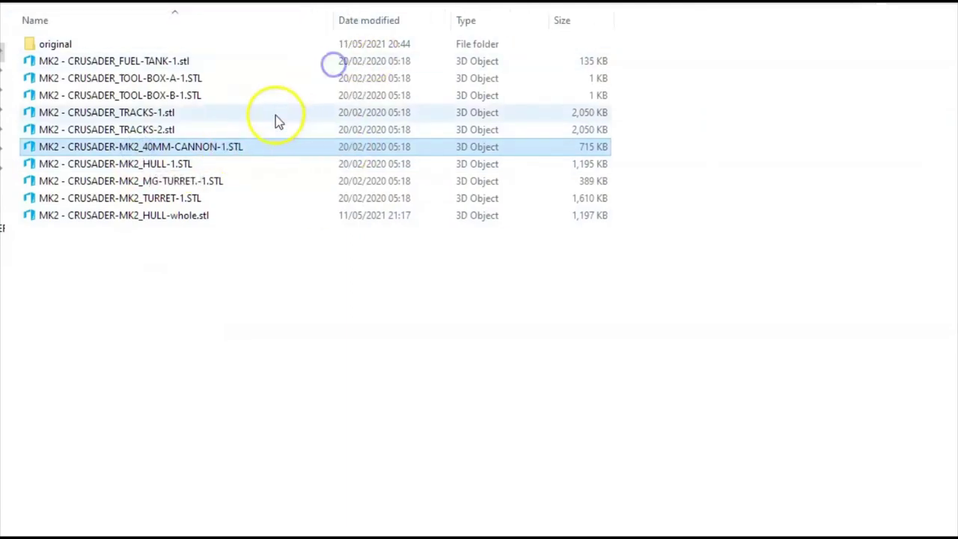
click(254, 148)
click(242, 150)
key(BackSpace)
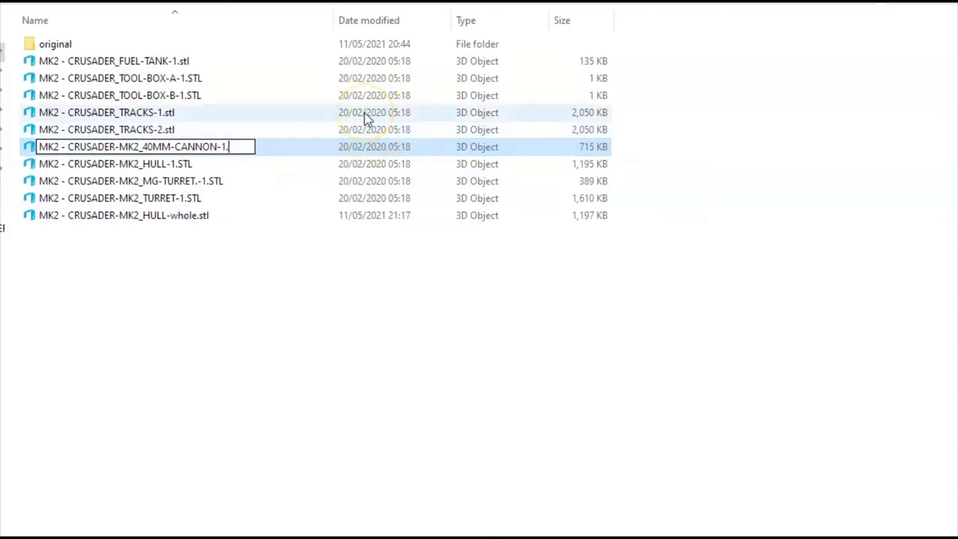
click(204, 292)
Rename the MG turret file to MK2 - CRUSADER-MK2_MG-TURRET.-1.stl.
click(209, 186)
click(225, 182)
key(BackSpace)
key(BackSpace)
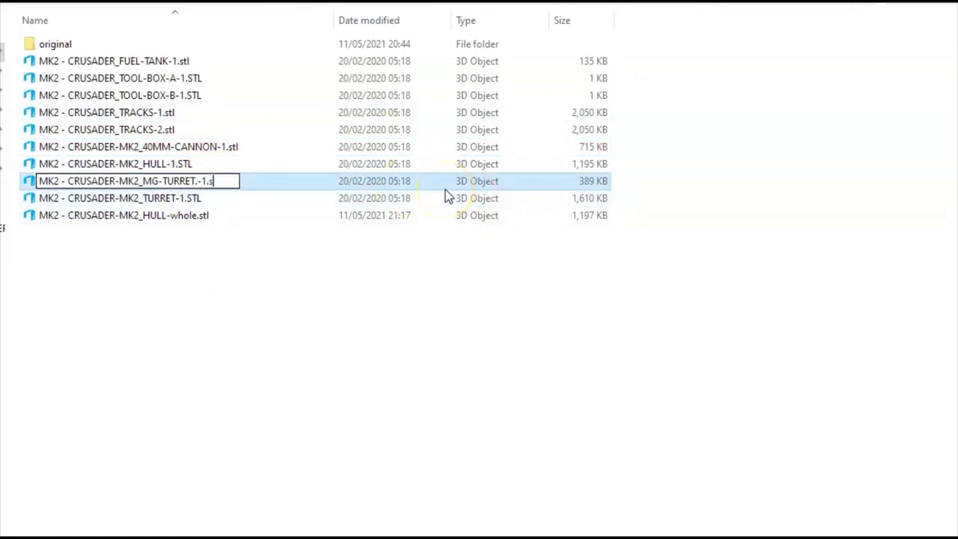
click(155, 289)
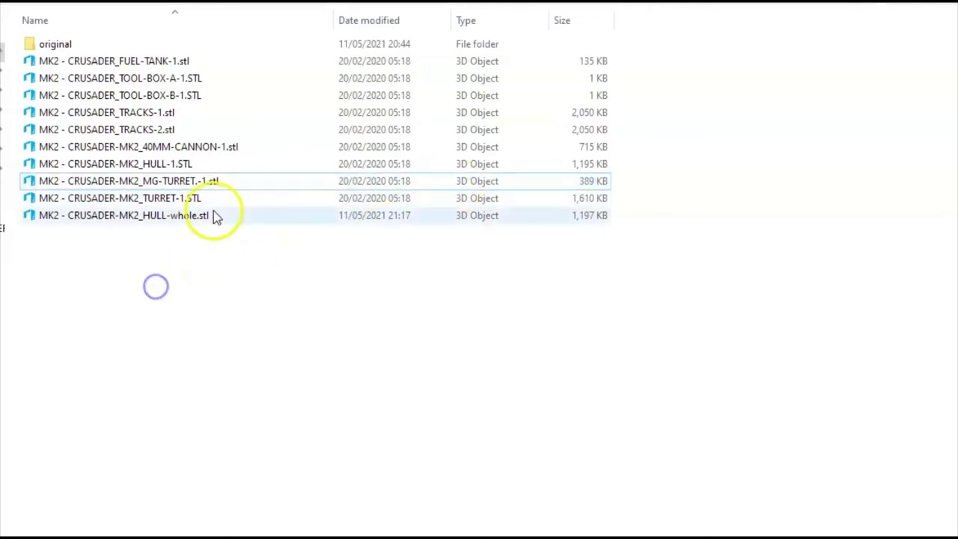
Rename the main turret file to MK2 - CRUSADER-MK2_TURRET-1.stl.
click(207, 199)
click(206, 199)
click(200, 199)
key(BackSpace)
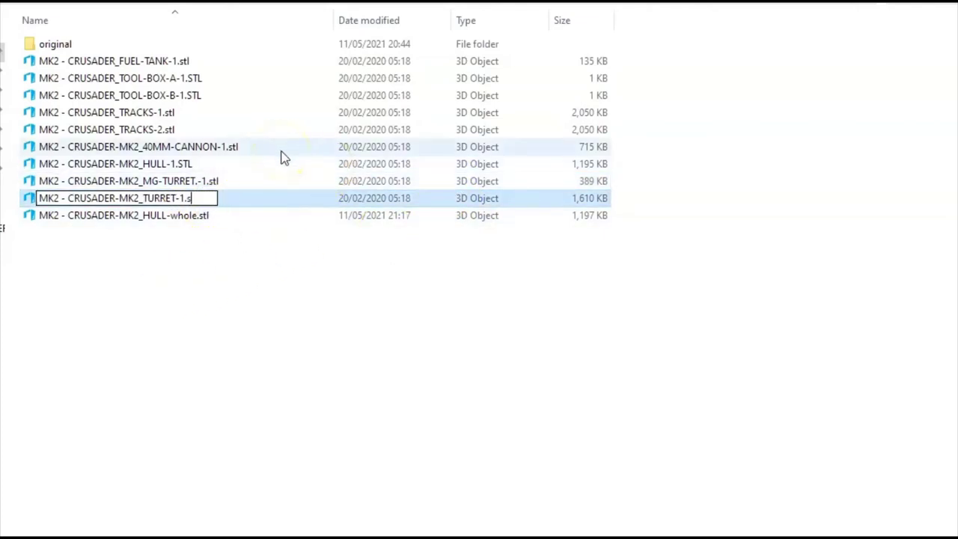
click(178, 310)
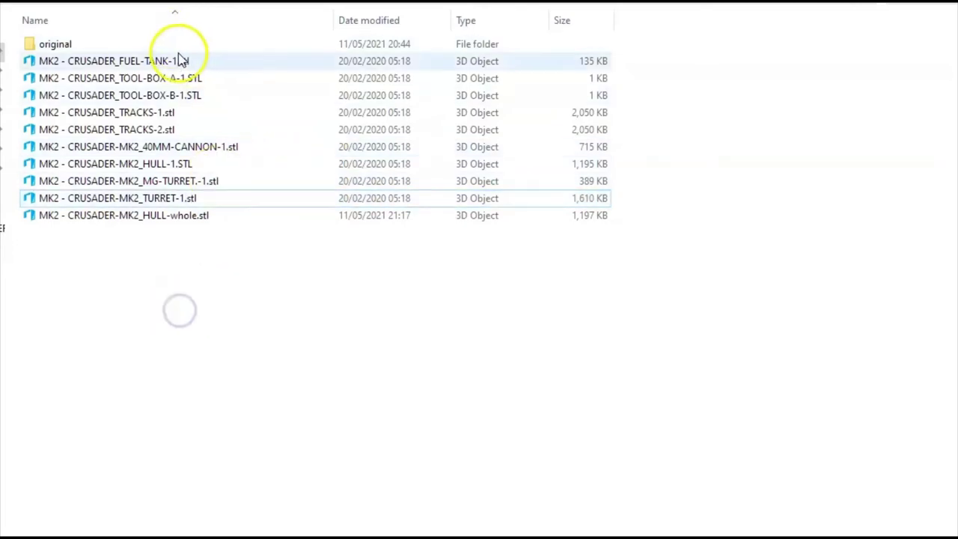
Open the renamed MK2 - CRUSADER_FUEL-TANK-1.stl in 3D Builder and import it in centimetres.
double_click(158, 64)
drag(353, 271, 411, 265)
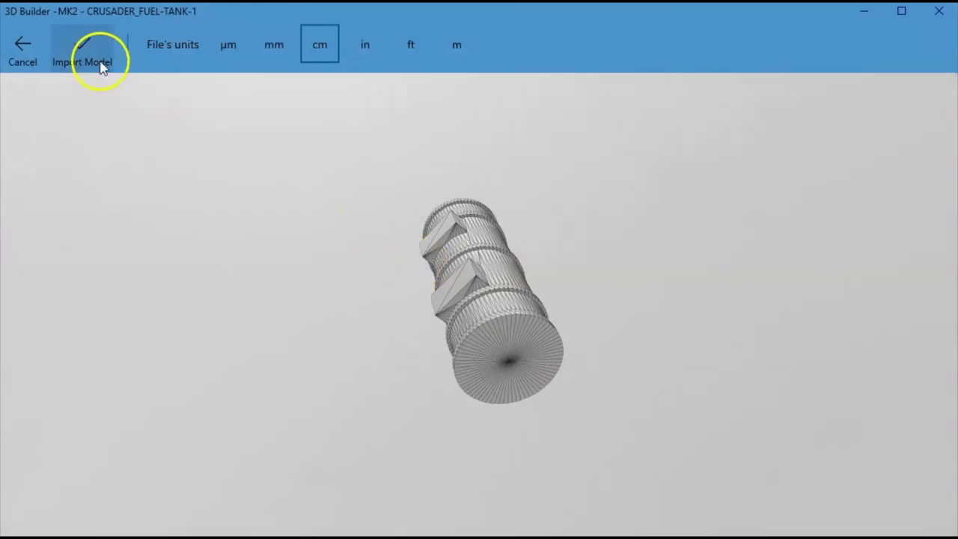
click(82, 53)
Select the fuel tank and rotate it to a roll of about 129 degrees, with its brackets facing down.
click(434, 278)
drag(726, 423, 330, 441)
click(337, 496)
drag(476, 69, 370, 351)
drag(267, 449, 187, 166)
Settle the fuel tank on the ground so it rests on its brackets, and check it from the other end.
click(117, 45)
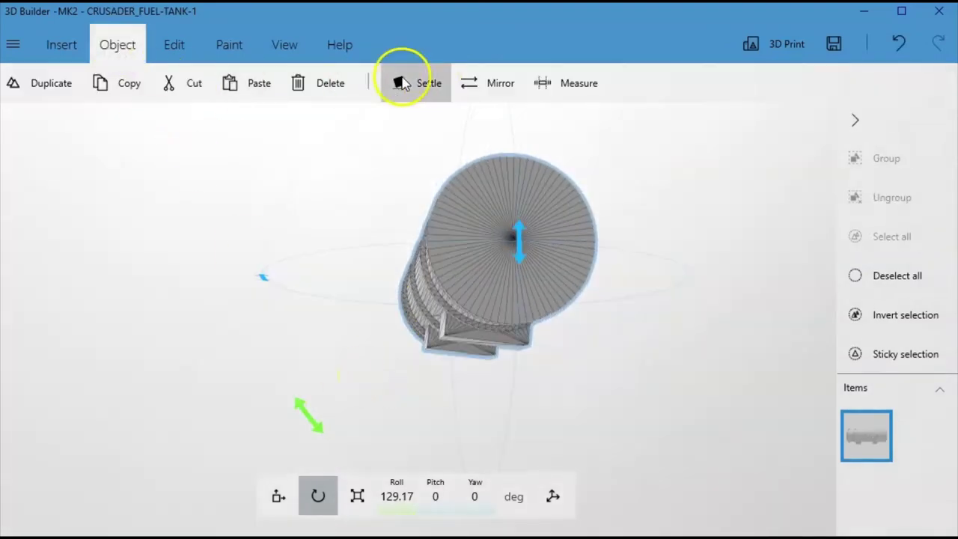
click(400, 81)
click(84, 54)
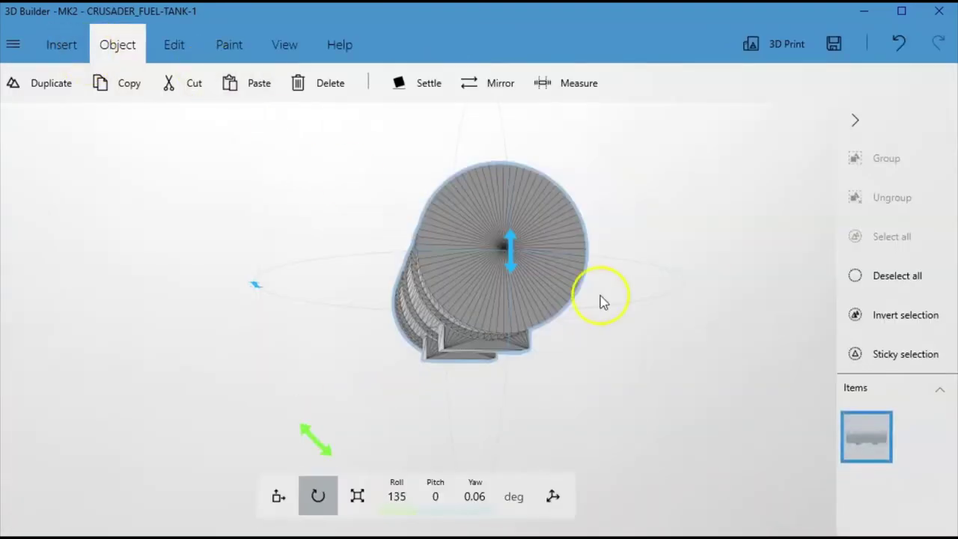
drag(786, 417, 681, 447)
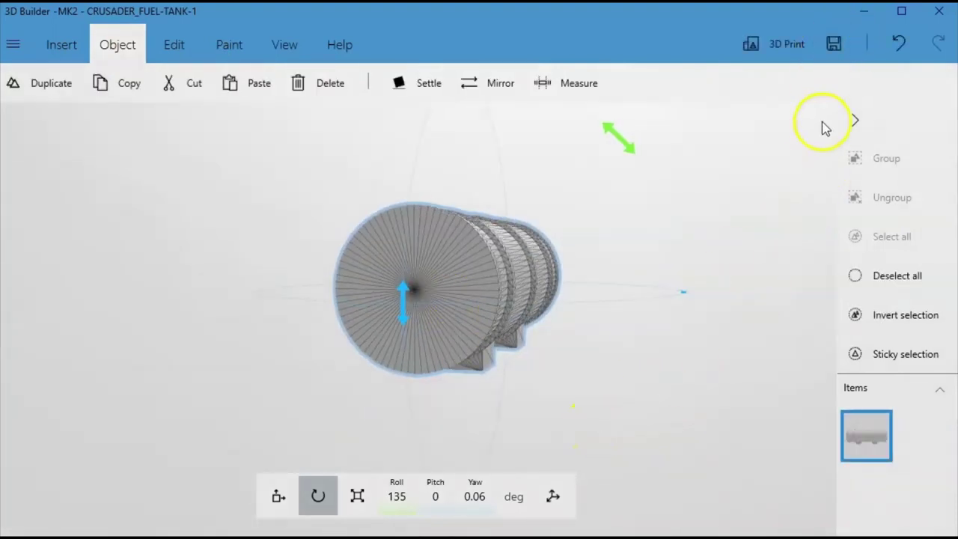
Close the fuel tank, open MK2 - CRUSADER_TRACKS-1.stl in 3D Builder and import it in millimetres.
click(944, 12)
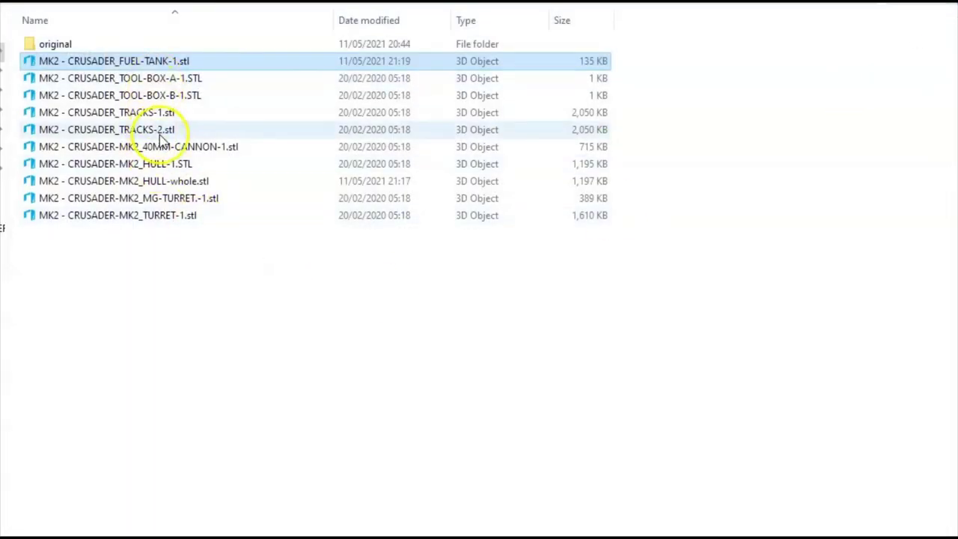
double_click(134, 114)
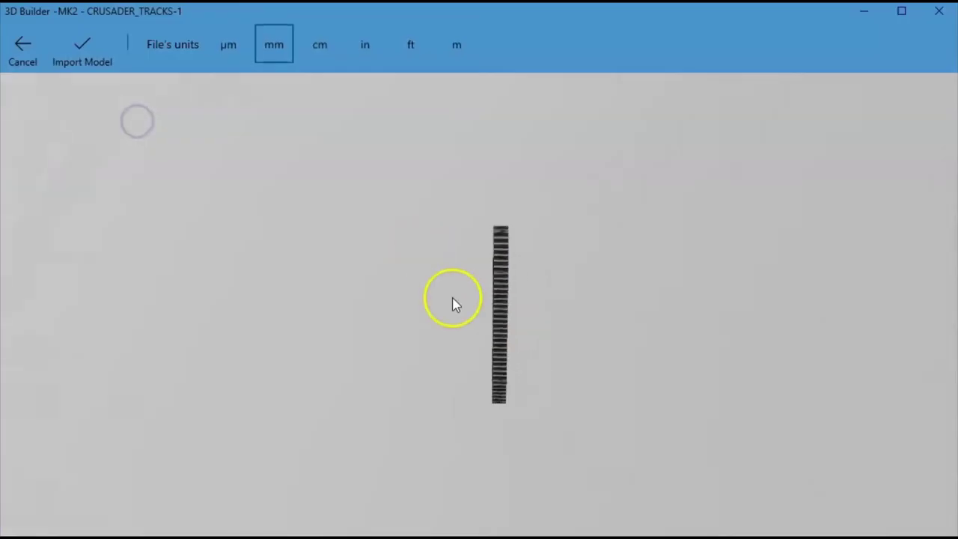
click(81, 50)
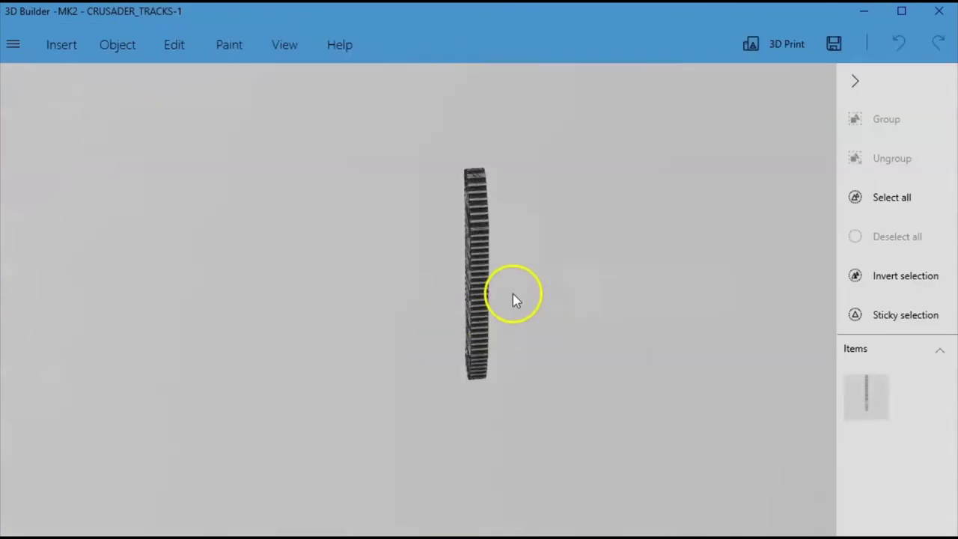
Select the first track and rotate it to a pitch of -90 degrees and a yaw of 180 degrees, wheels facing up.
click(476, 287)
click(338, 496)
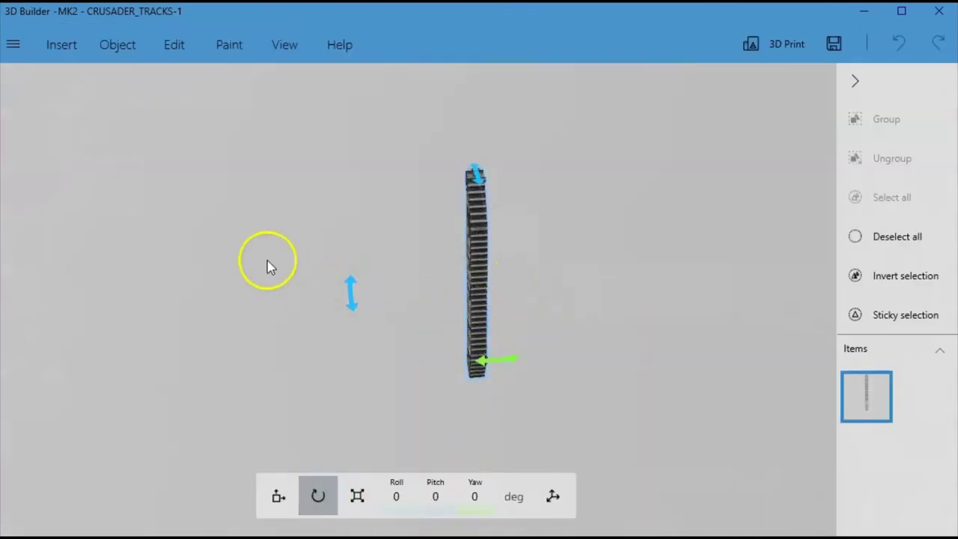
drag(252, 252, 378, 206)
drag(355, 301, 472, 359)
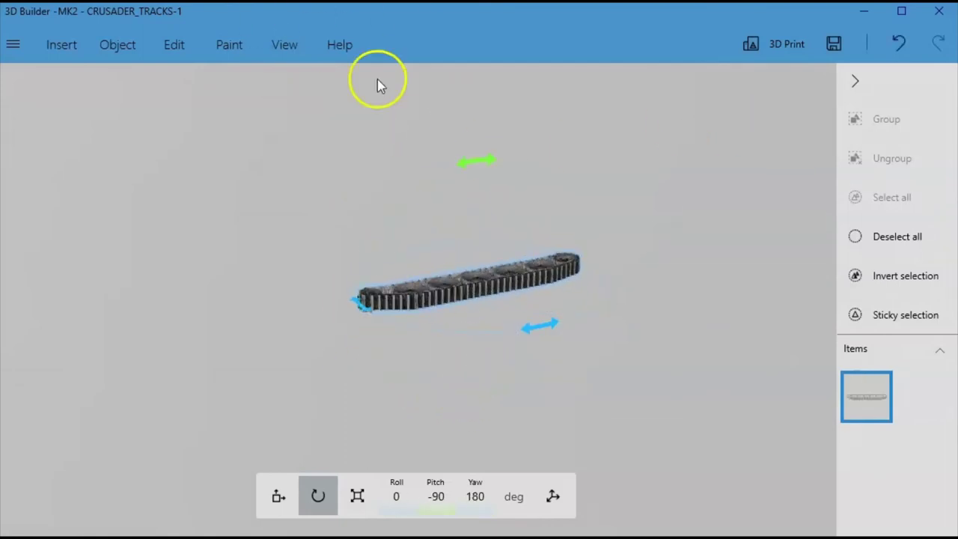
Settle the first track flat on the ground and save the file.
click(118, 44)
click(425, 83)
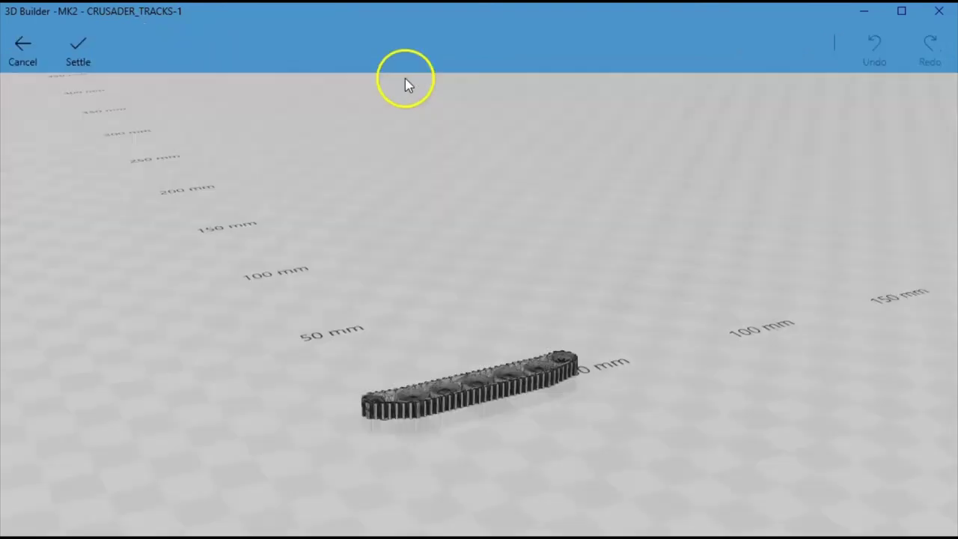
click(69, 36)
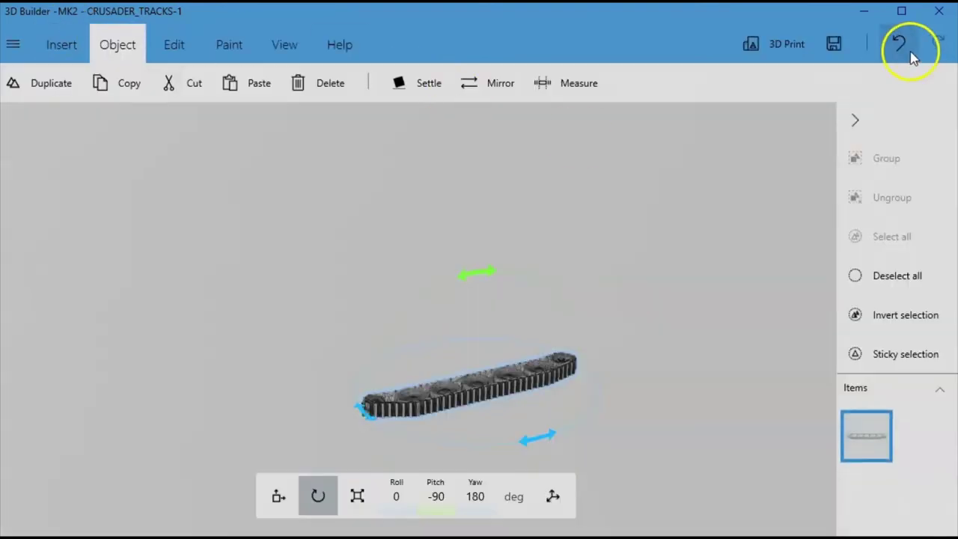
click(833, 45)
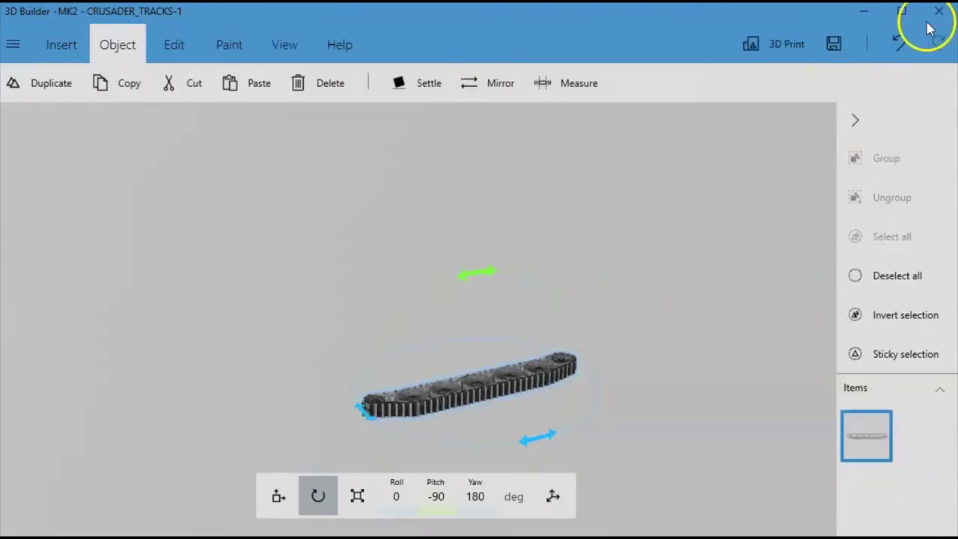
Examine the first track's underside and upper wheel side from several angles at close range.
right_drag(377, 459, 697, 503)
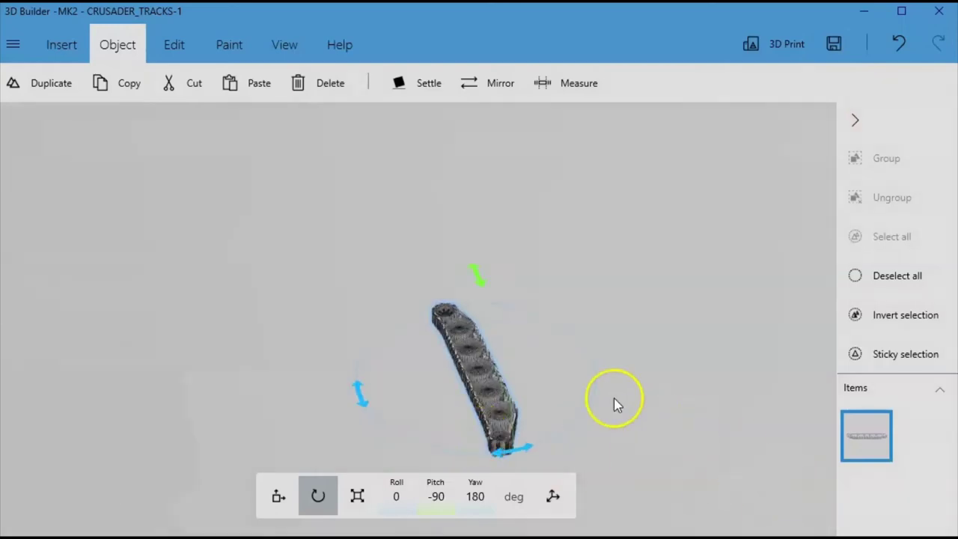
right_drag(614, 404, 354, 267)
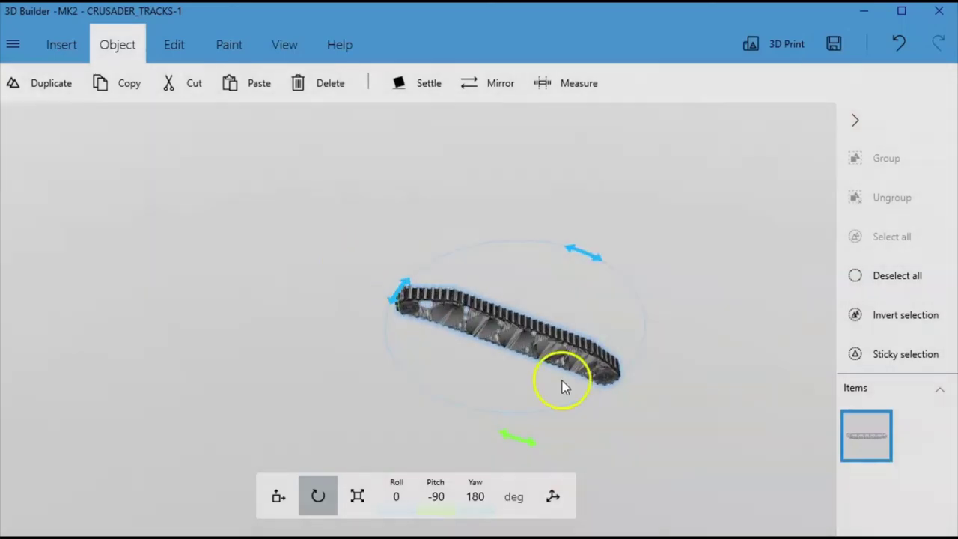
scroll(563, 384, up, 6)
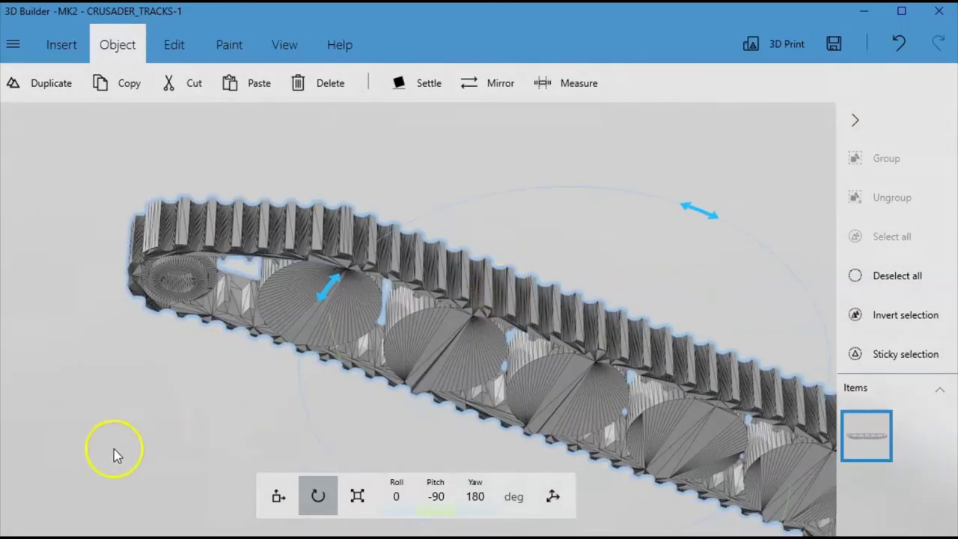
right_drag(114, 454, 297, 413)
scroll(297, 412, up, 5)
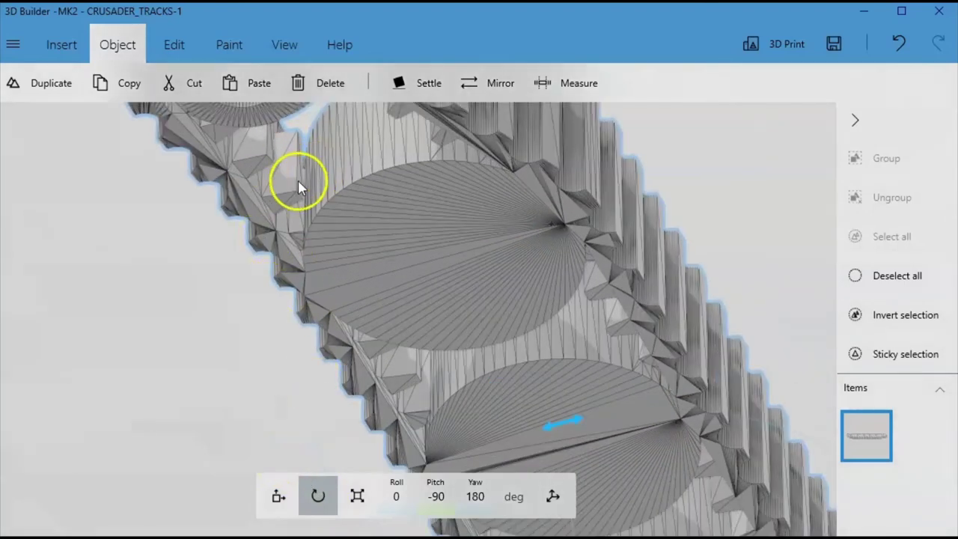
scroll(317, 306, down, 6)
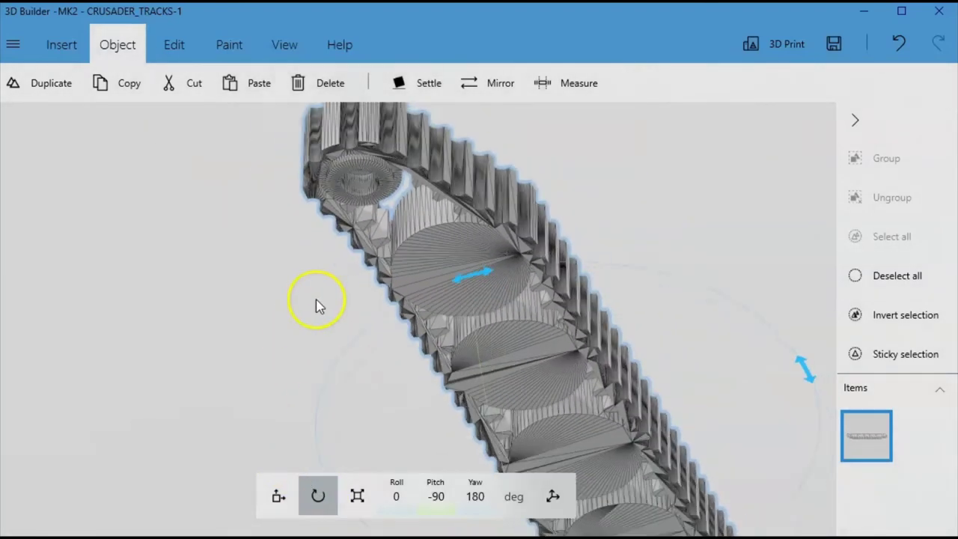
drag(164, 278, 434, 476)
right_drag(436, 483, 372, 367)
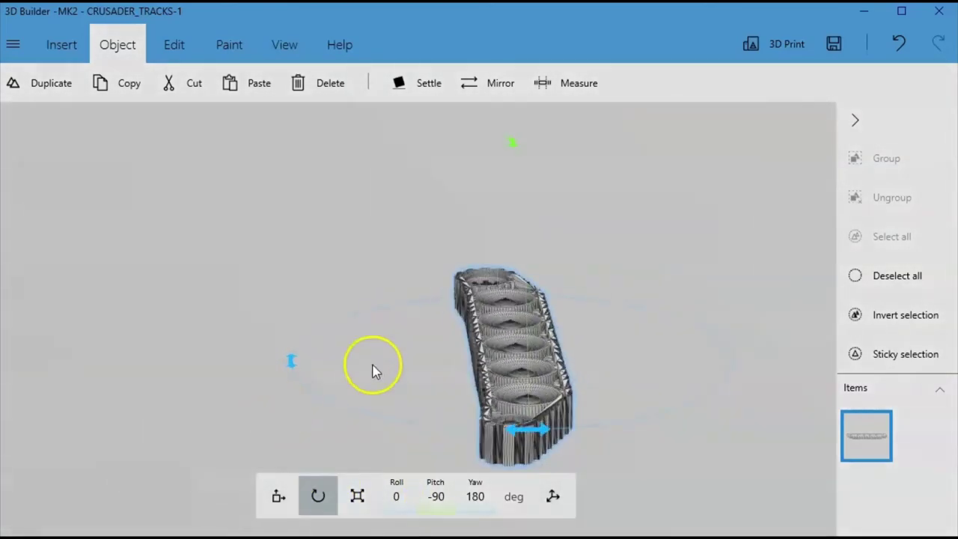
Close the first track, open MK2 - CRUSADER_TRACKS-2.stl and import it in millimetres.
click(937, 12)
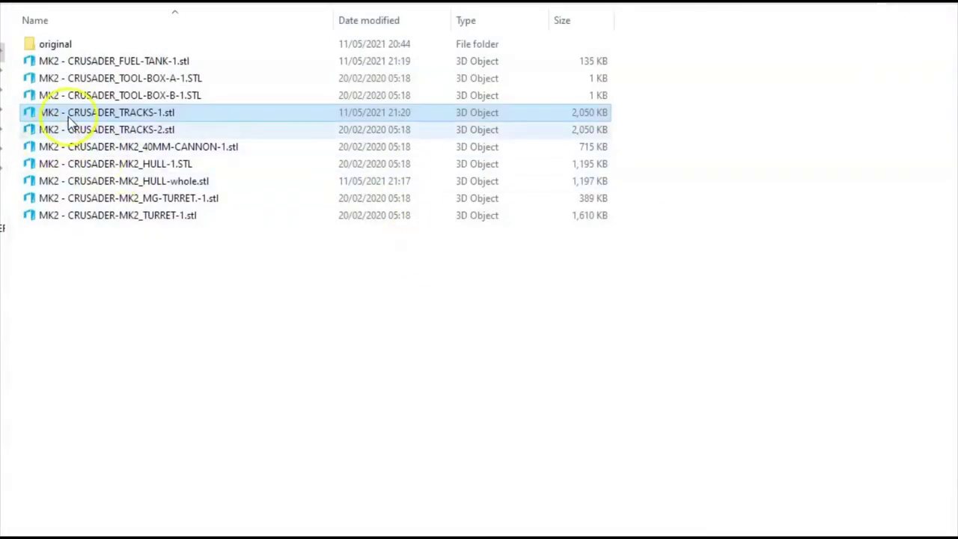
double_click(94, 130)
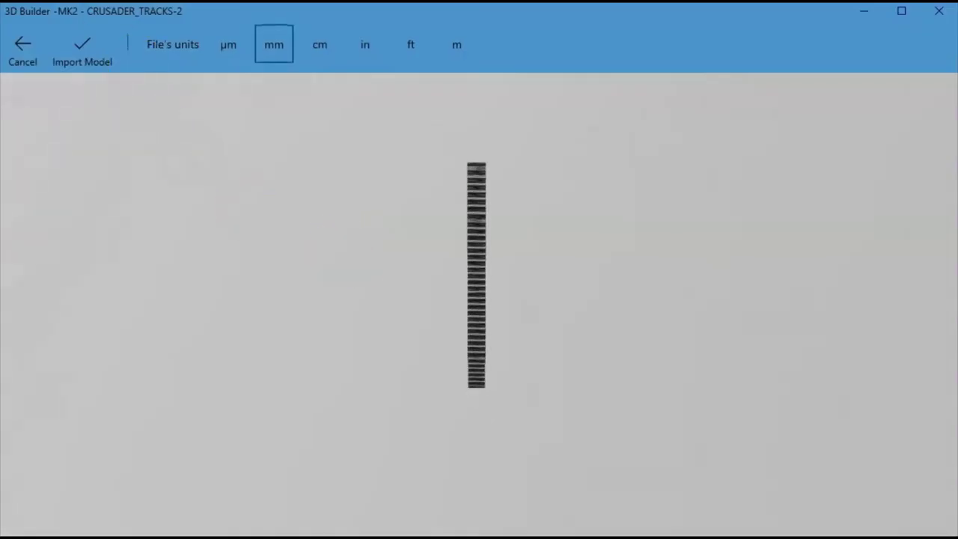
click(79, 57)
Select the second track and rotate it to a pitch of 90 degrees so its wheels face up.
drag(520, 350, 420, 311)
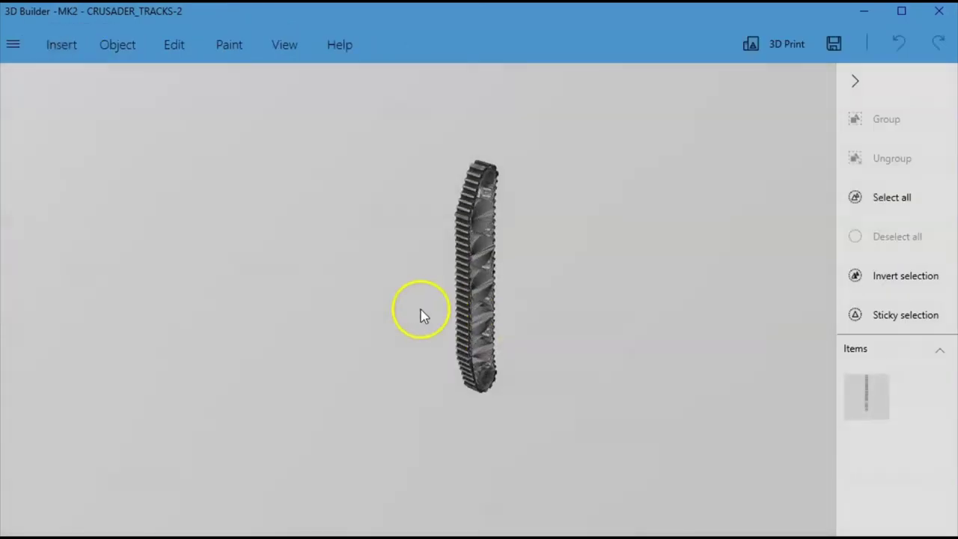
click(490, 277)
click(320, 496)
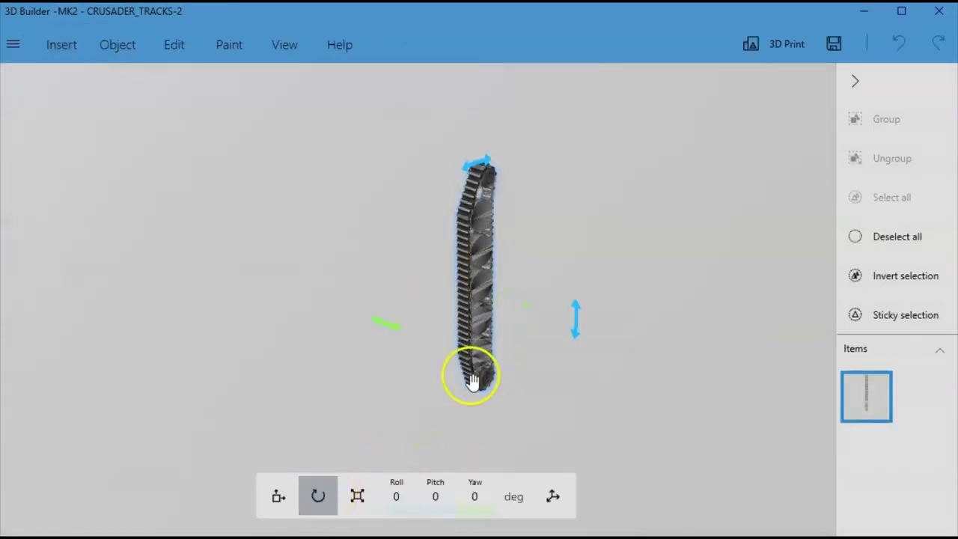
drag(581, 330, 481, 366)
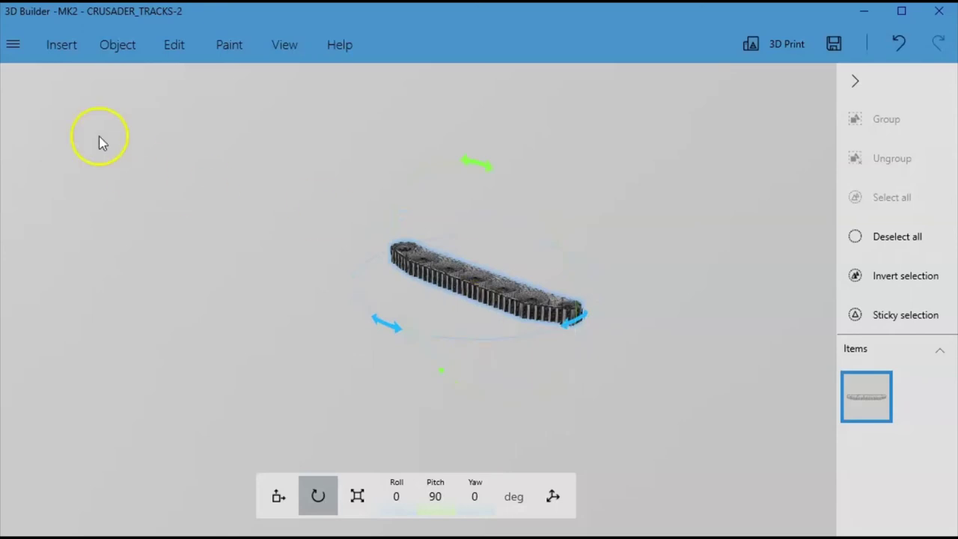
Settle the second track flat on the ground and save the file.
click(114, 46)
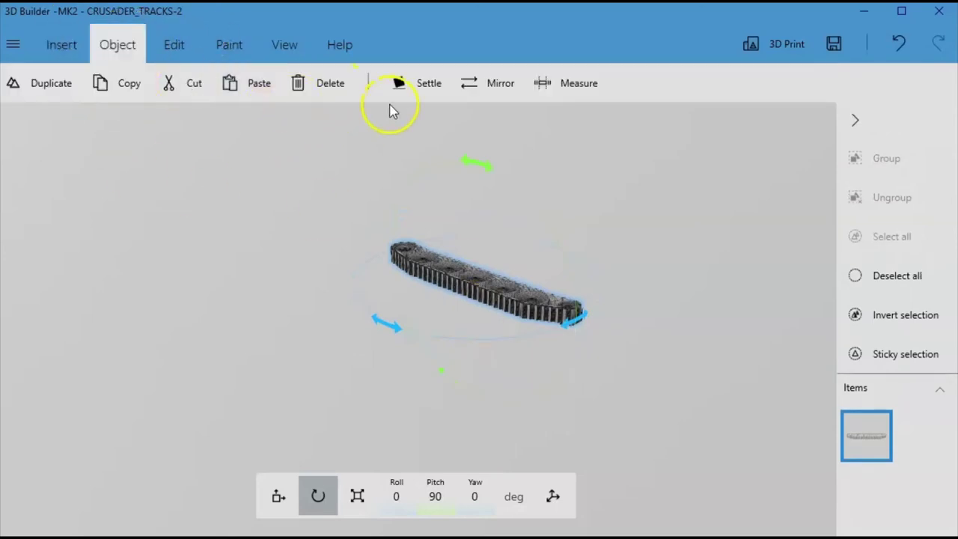
click(422, 86)
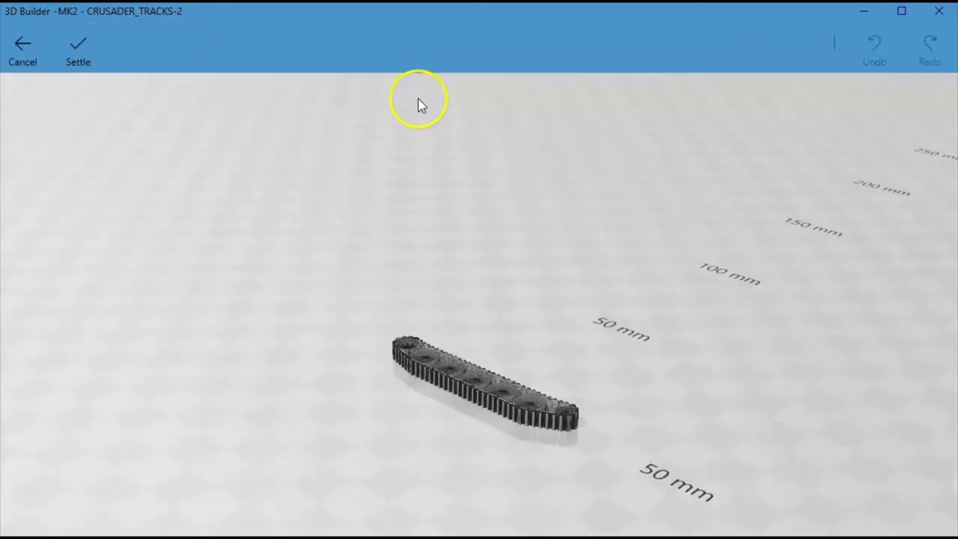
click(92, 36)
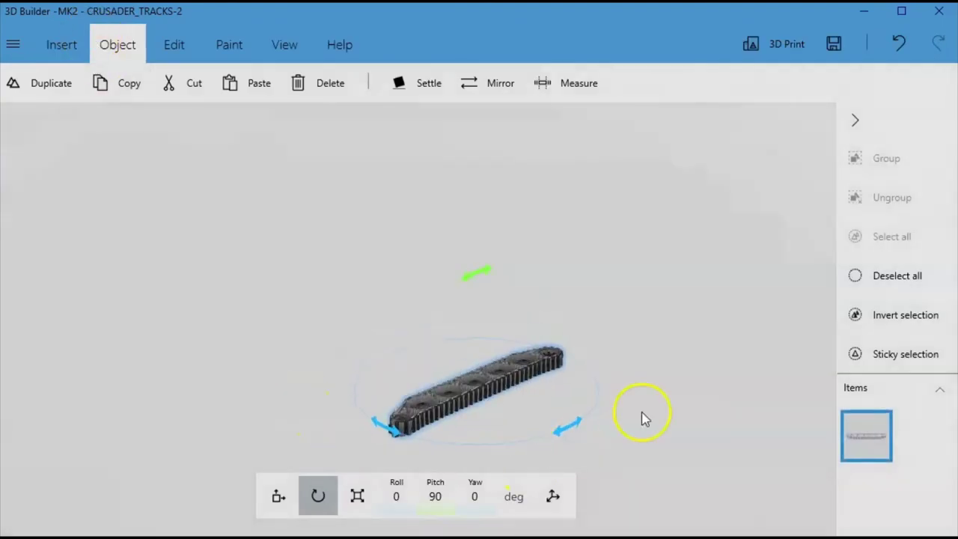
drag(641, 416, 578, 401)
scroll(488, 390, up, 5)
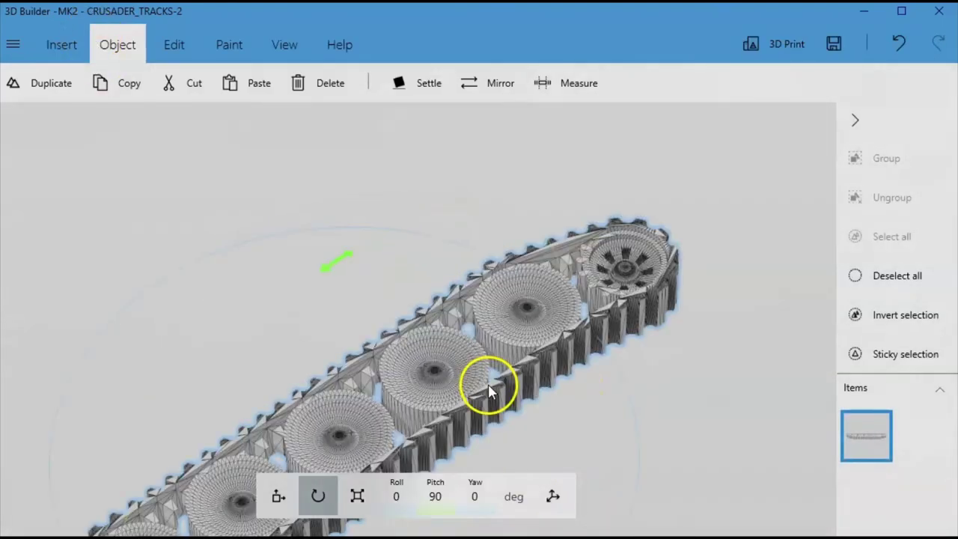
drag(601, 344, 439, 362)
right_drag(480, 279, 414, 309)
scroll(478, 340, down, 3)
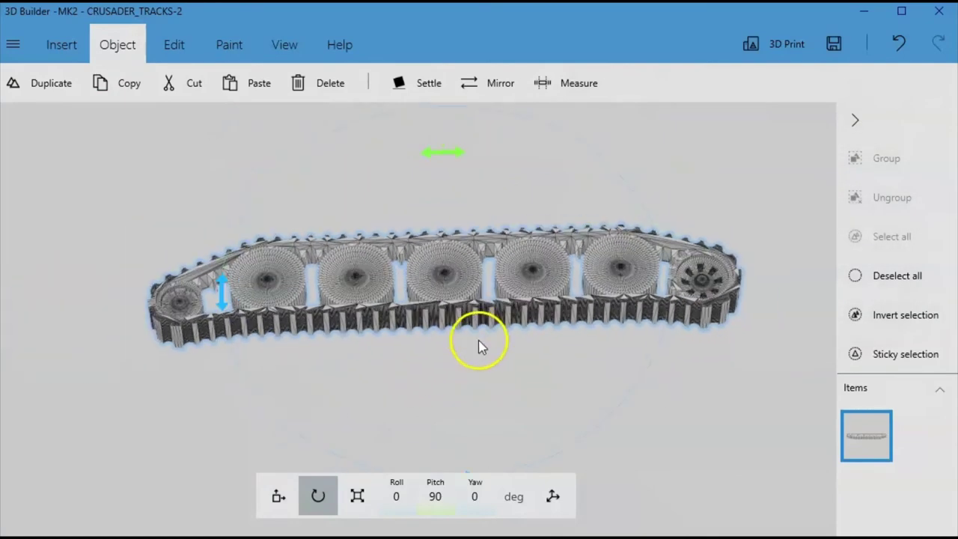
click(834, 43)
Close the second track, open MK2 - CRUSADER-MK2_40MM-CANNON-1.stl and import the model.
click(940, 13)
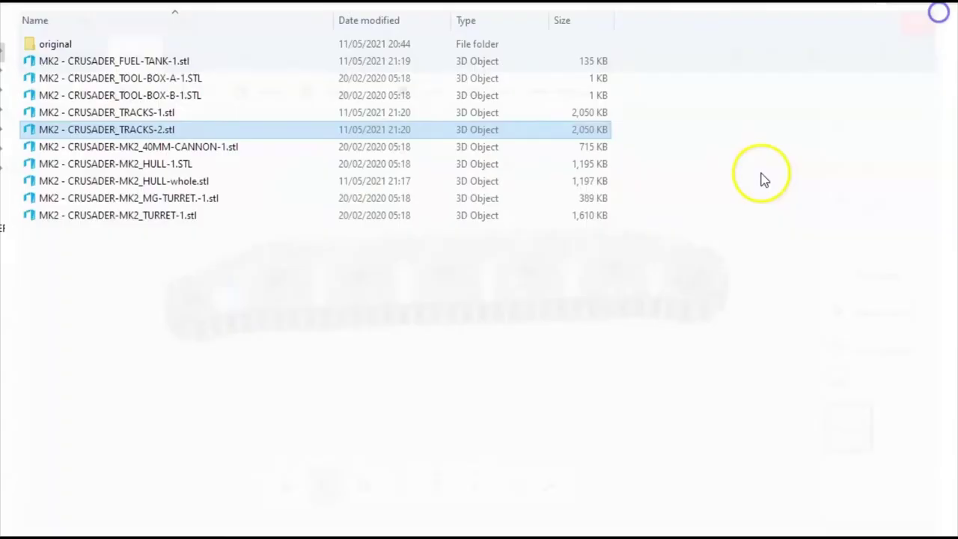
double_click(96, 145)
click(86, 52)
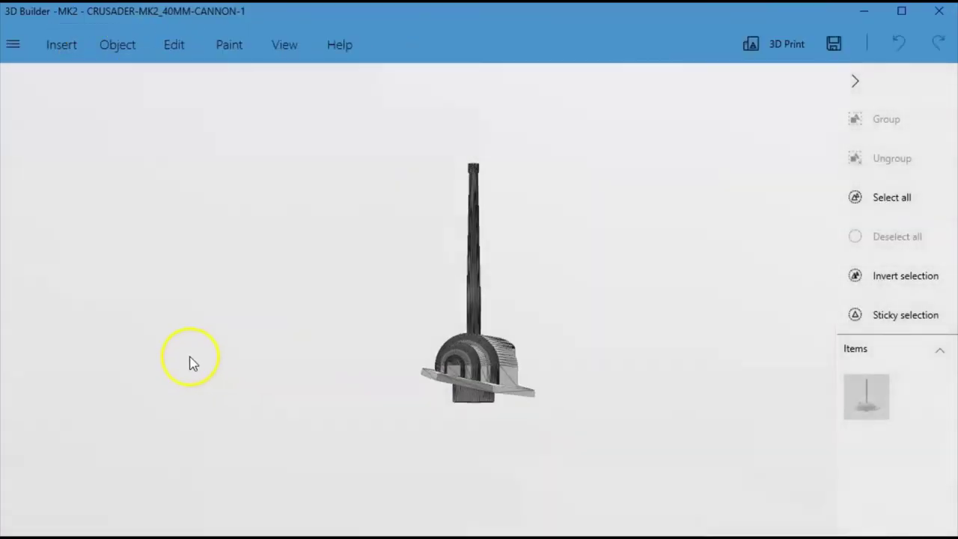
Examine the cannon's barrel, rounded housing and angled mounting plate from several sides.
drag(190, 357, 143, 332)
drag(576, 407, 426, 408)
scroll(436, 402, up, 3)
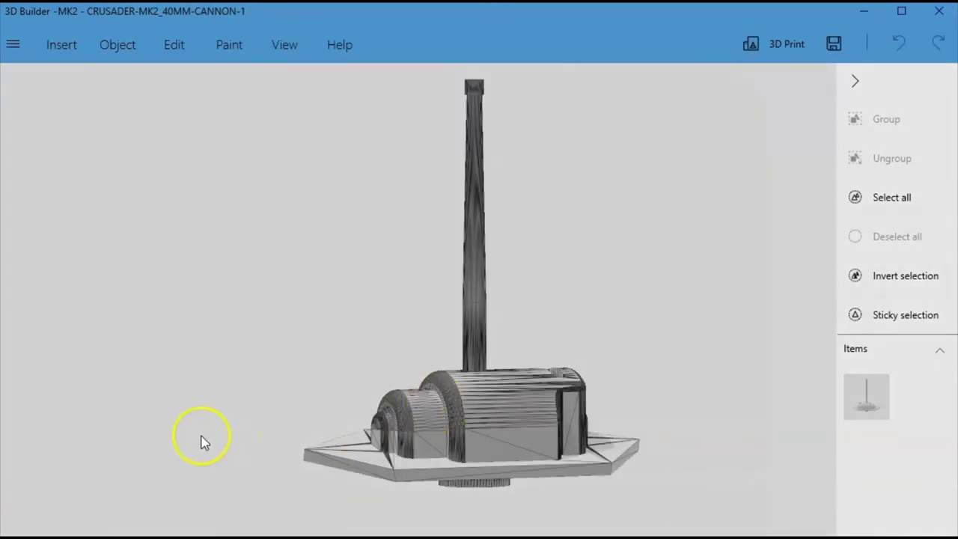
drag(200, 441, 469, 465)
scroll(649, 421, down, 3)
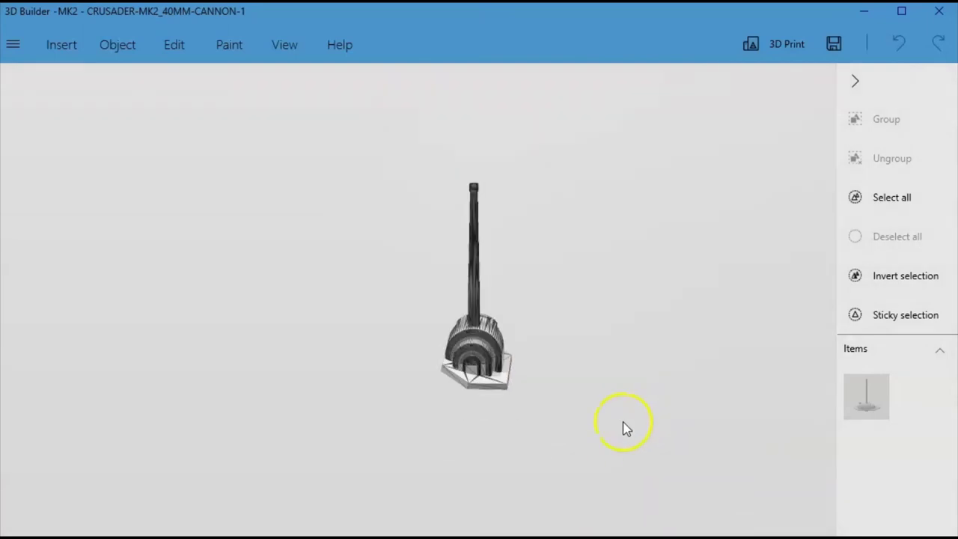
drag(586, 441, 473, 402)
scroll(479, 385, up, 5)
drag(651, 487, 480, 408)
Select the cannon and rotate it to a roll of 90 degrees so the barrel lies horizontally.
click(480, 408)
click(337, 499)
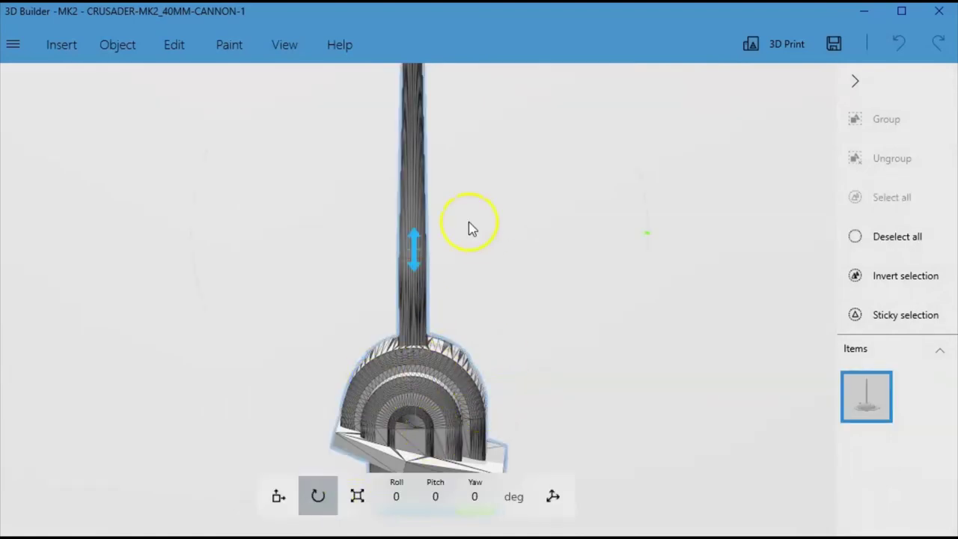
scroll(611, 284, down, 4)
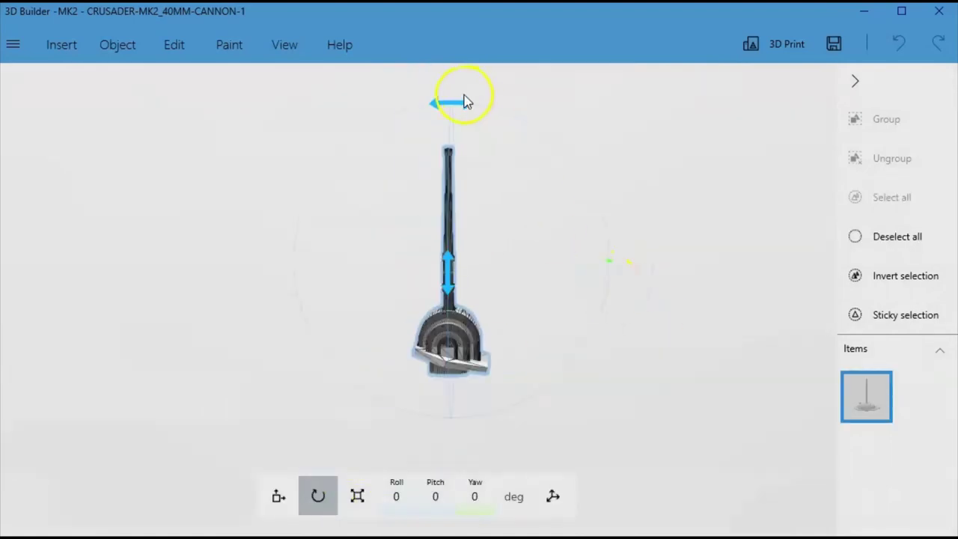
drag(446, 117, 358, 248)
Split the cannon with a horizontal plane at 2.7 mm, keeping the top part.
scroll(604, 244, up, 4)
right_drag(799, 392, 558, 396)
drag(557, 396, 549, 369)
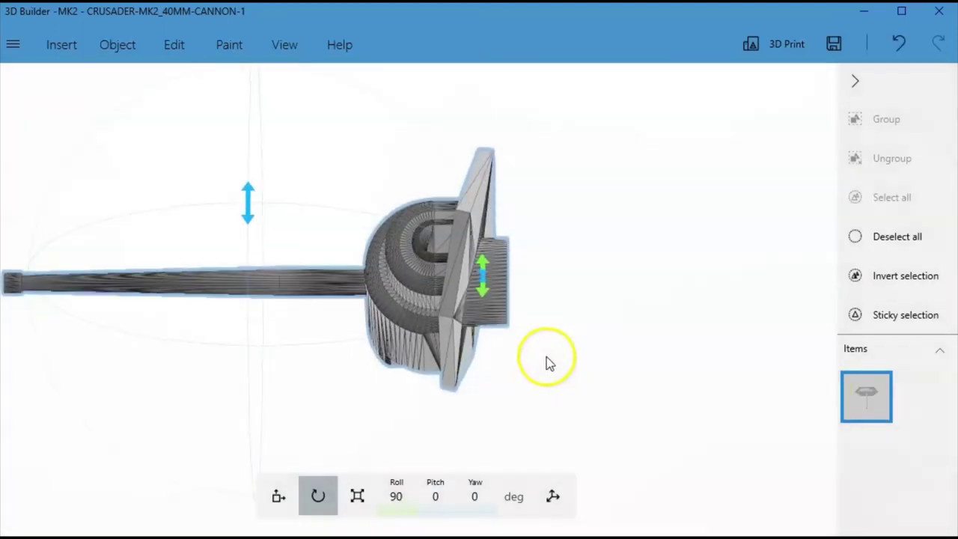
scroll(484, 379, up, 2)
scroll(479, 360, up, 1)
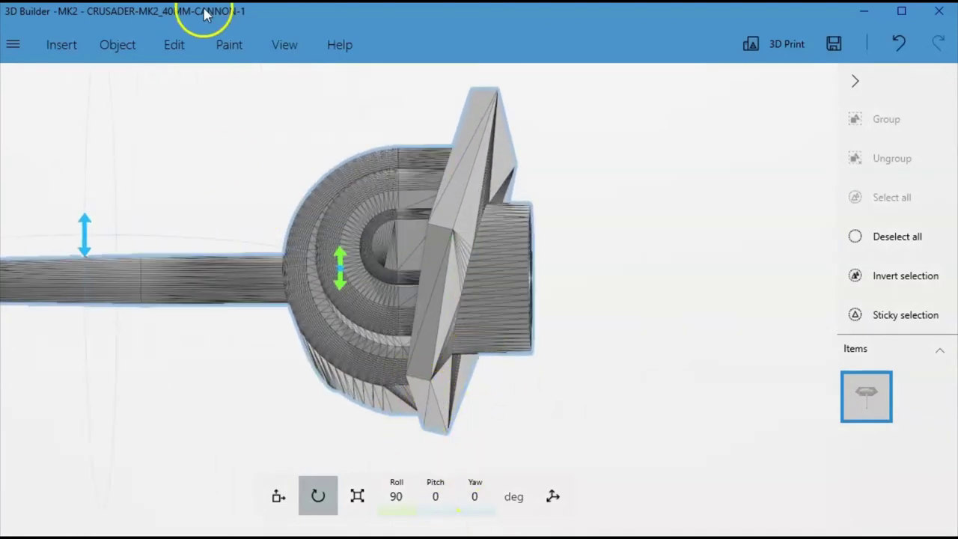
click(187, 60)
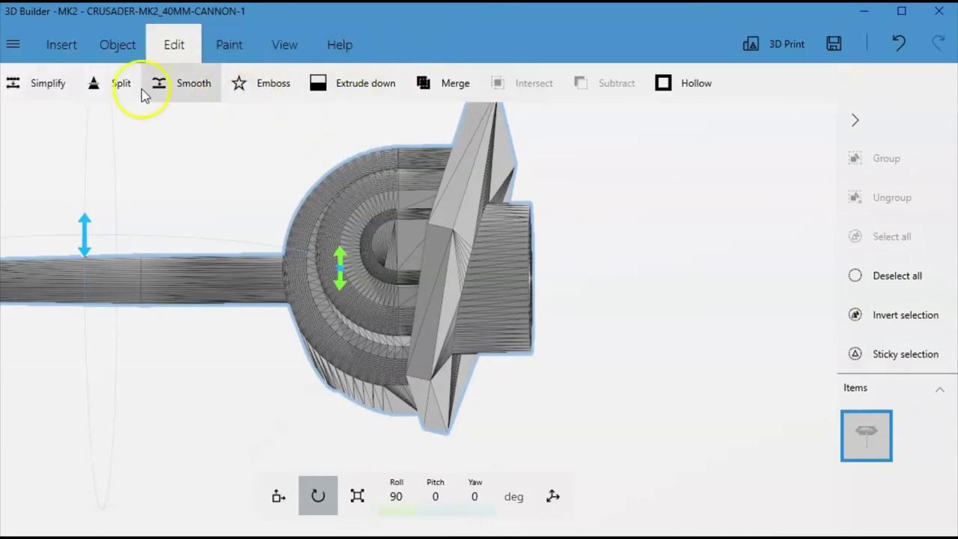
click(113, 84)
drag(445, 227, 503, 426)
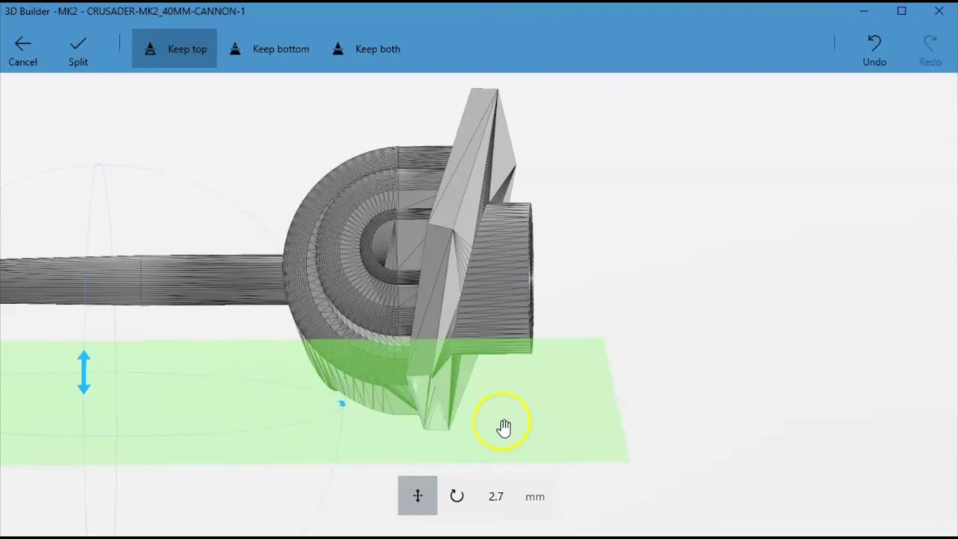
click(80, 50)
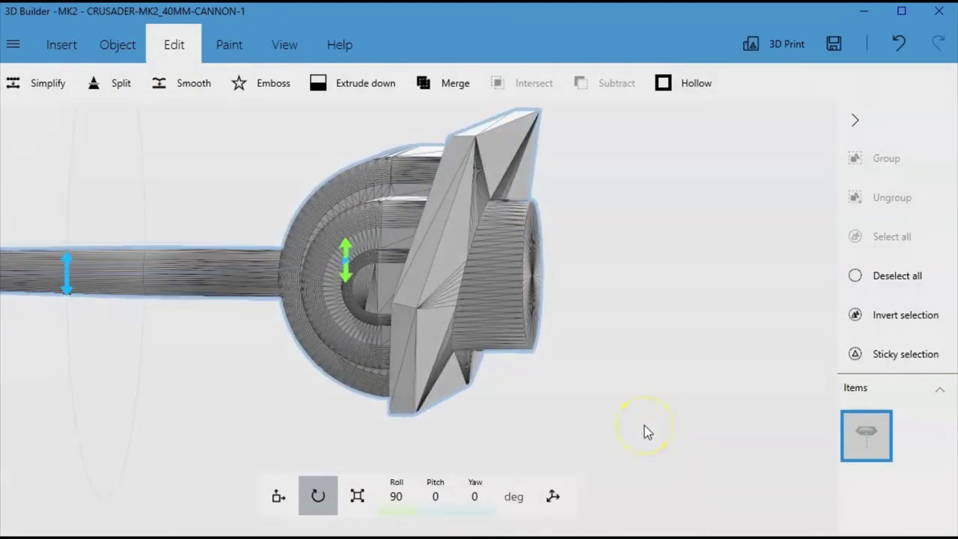
drag(644, 425, 492, 322)
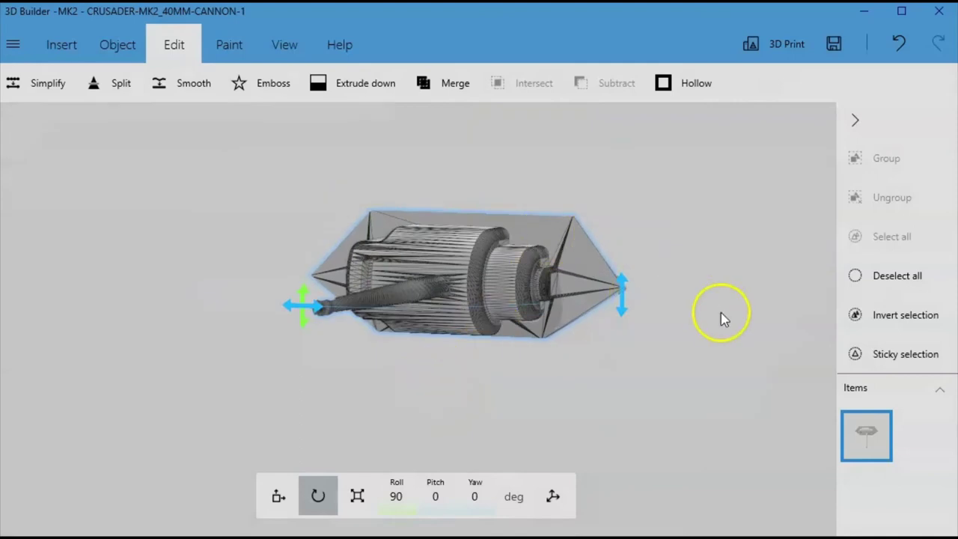
drag(723, 318, 422, 351)
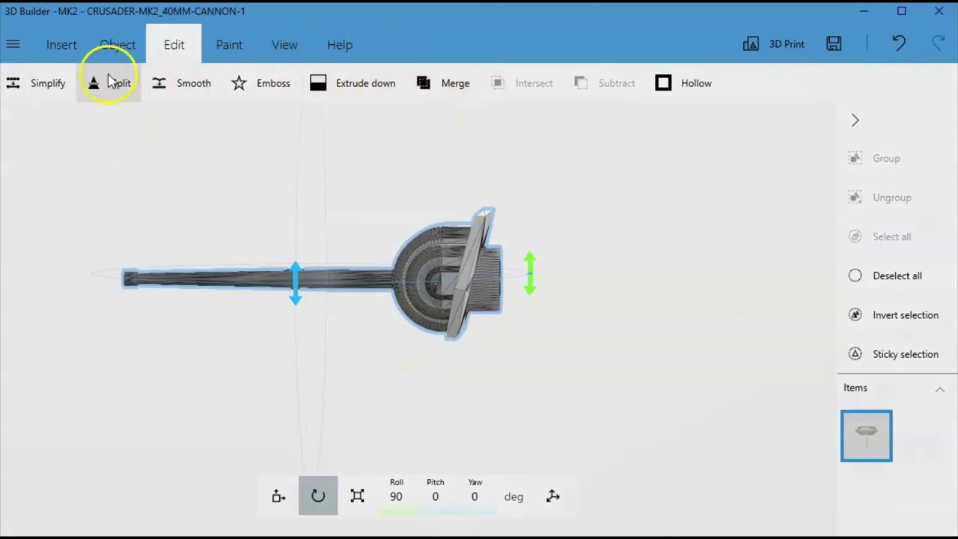
click(121, 46)
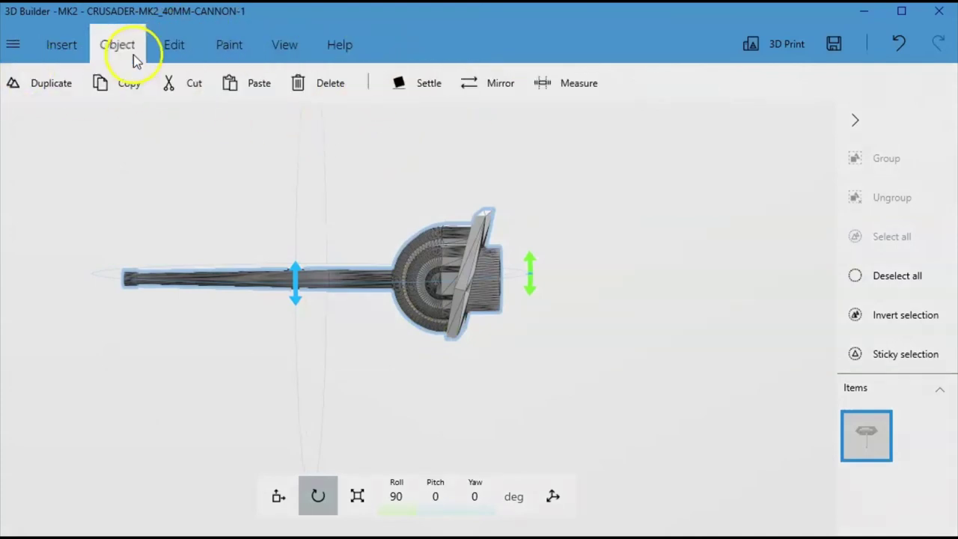
click(419, 84)
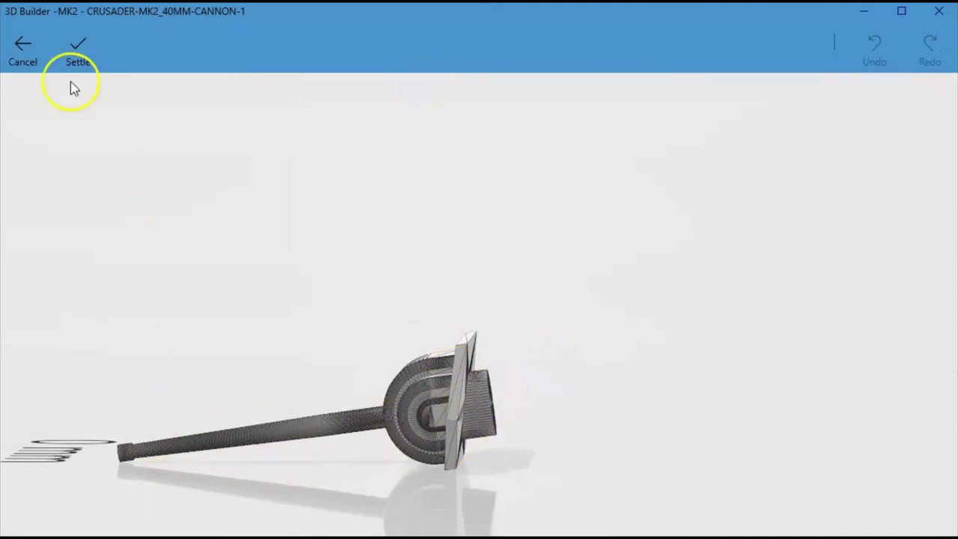
click(22, 52)
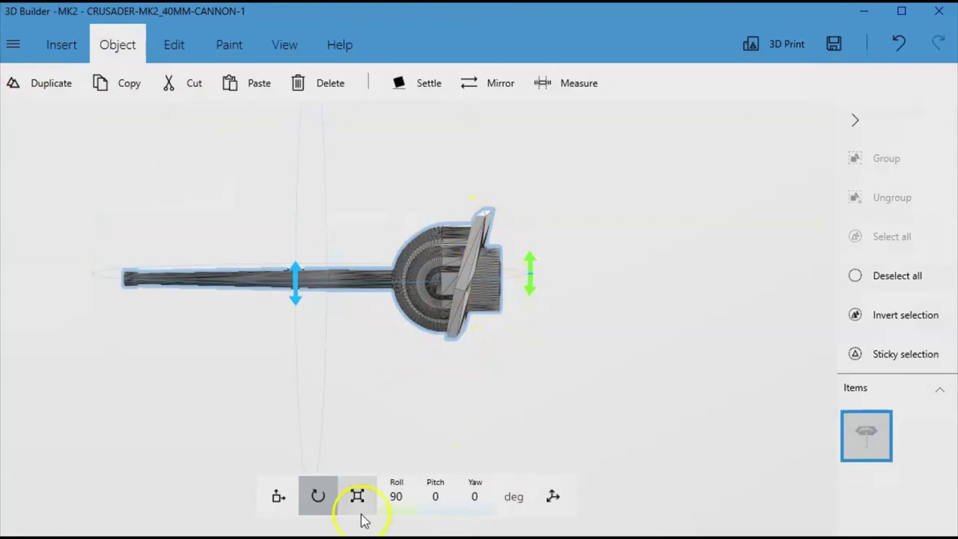
Check the cannon's position values and overall dimensions.
click(278, 497)
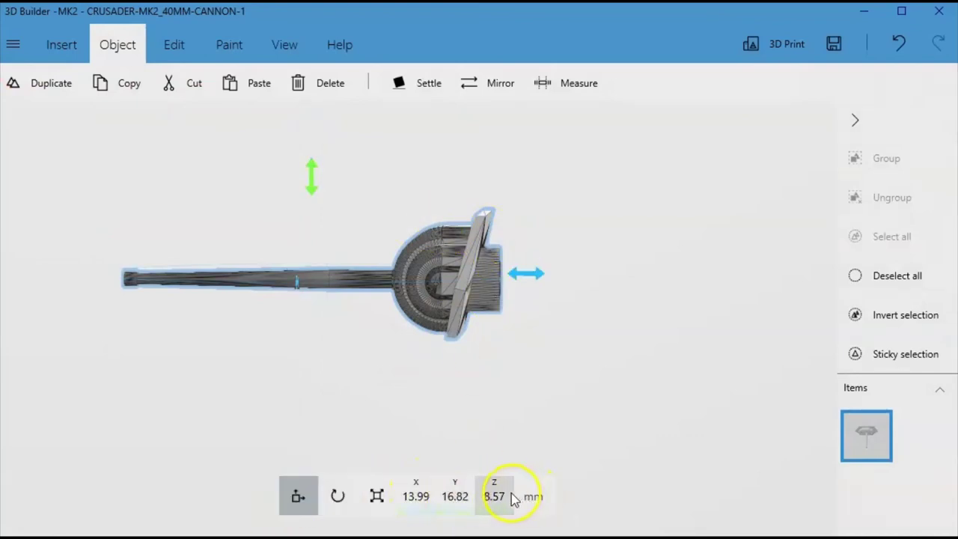
click(377, 499)
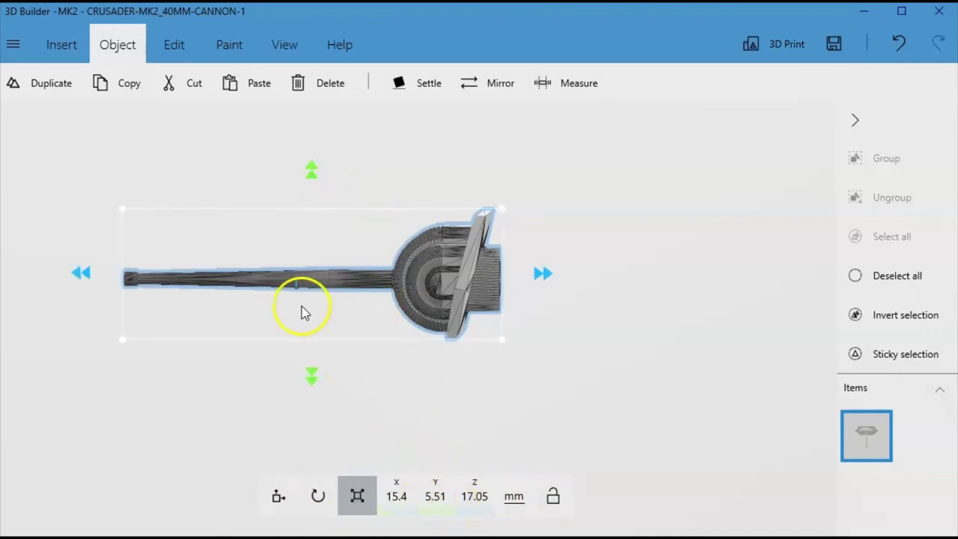
click(277, 496)
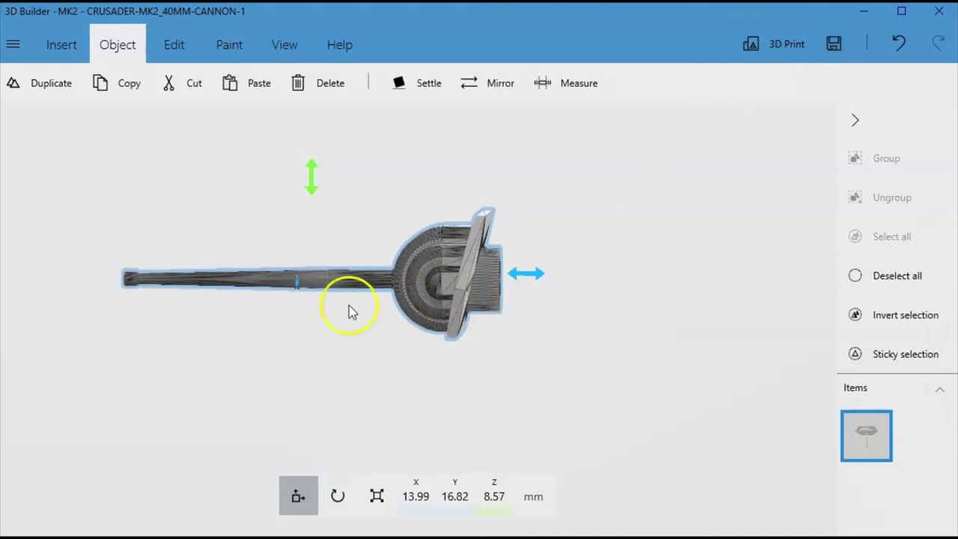
click(832, 46)
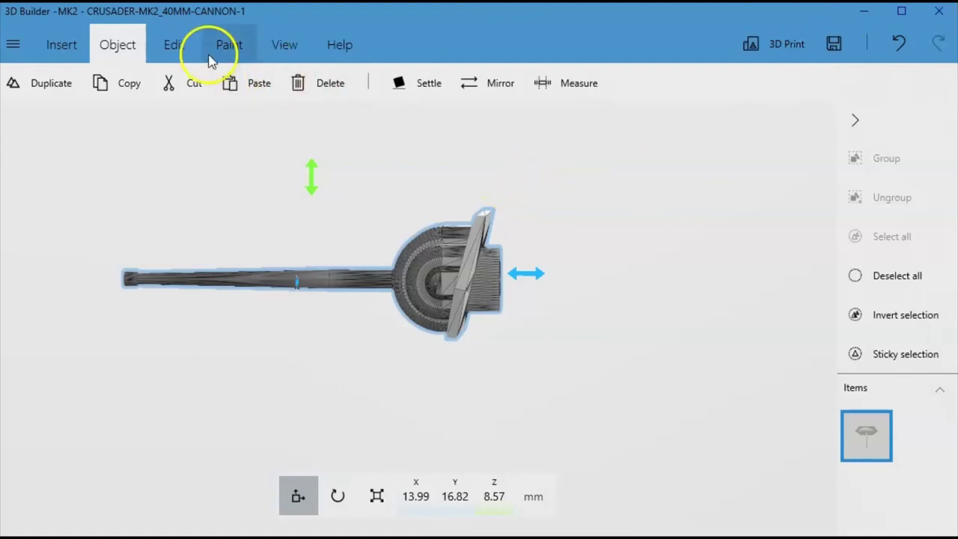
click(160, 59)
click(372, 86)
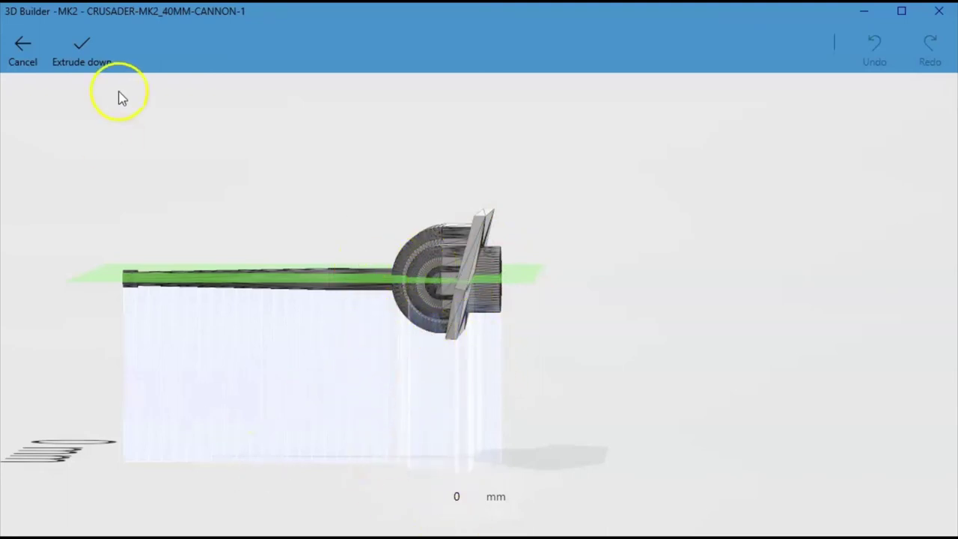
click(23, 45)
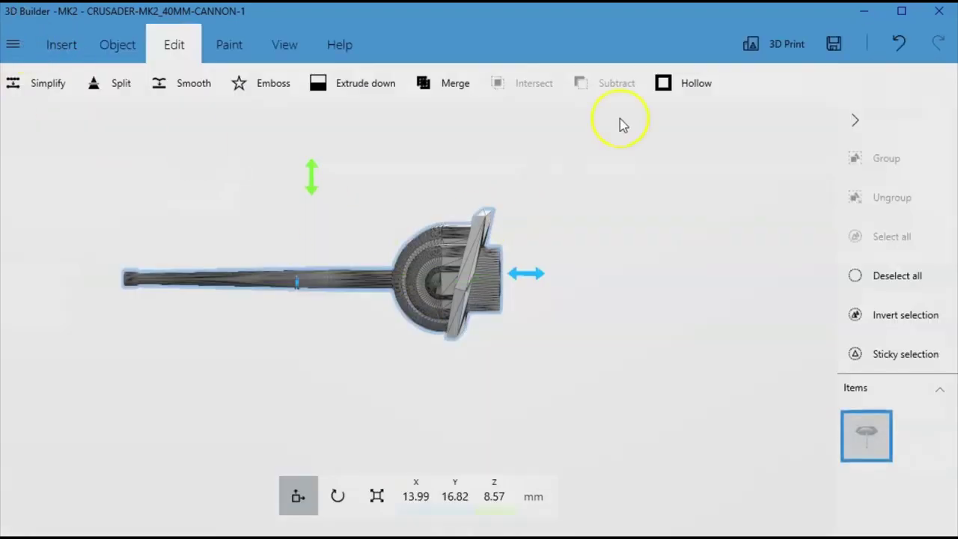
Save and close the cannon, and import the model from MK2 - CRUSADER-MK2_MG-TURRET.-1.stl.
click(835, 46)
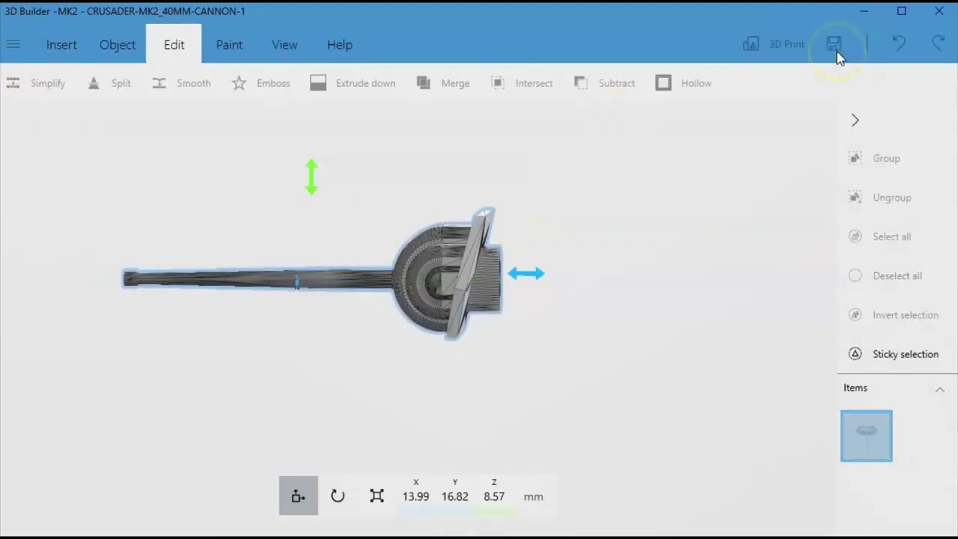
click(938, 10)
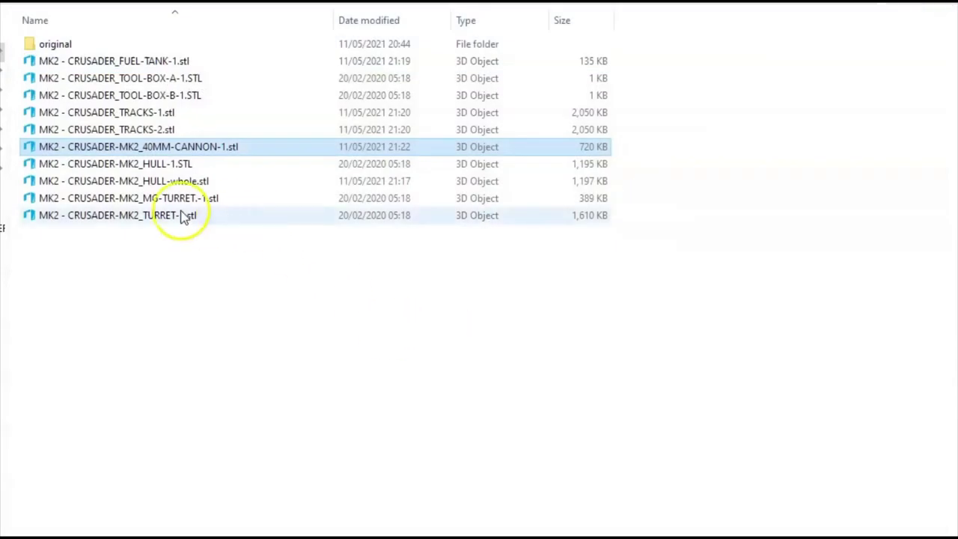
double_click(128, 201)
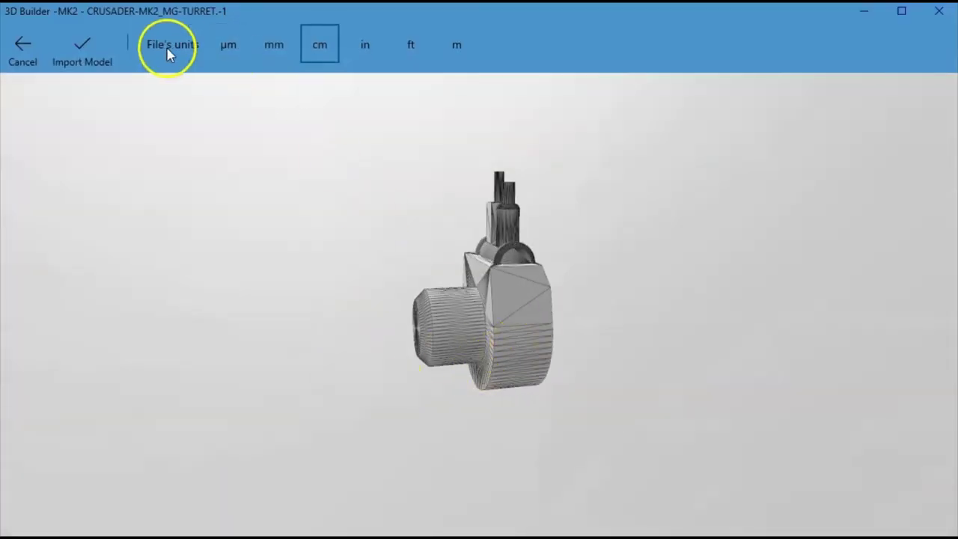
click(82, 46)
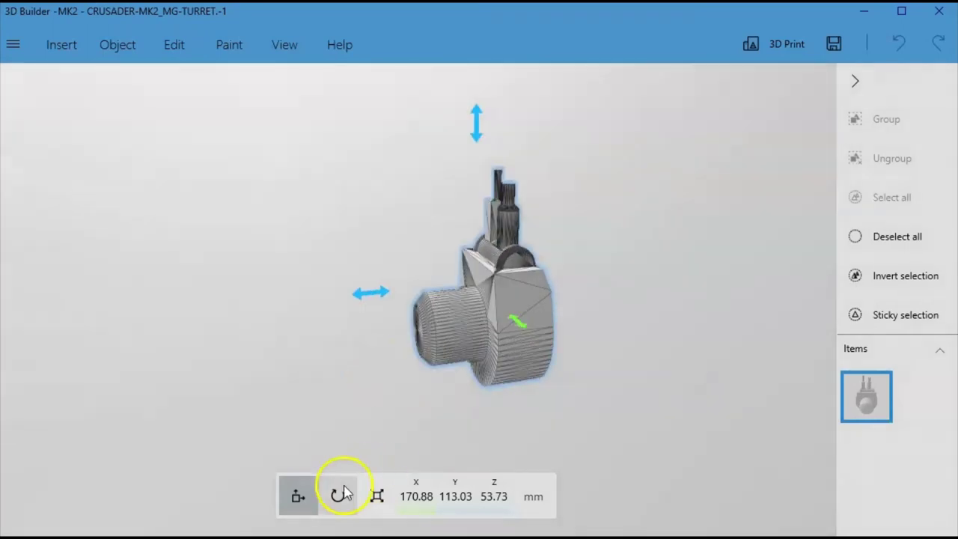
Rotate the MG turret to a roll of 90 degrees so its round base points down, and save the file.
click(338, 496)
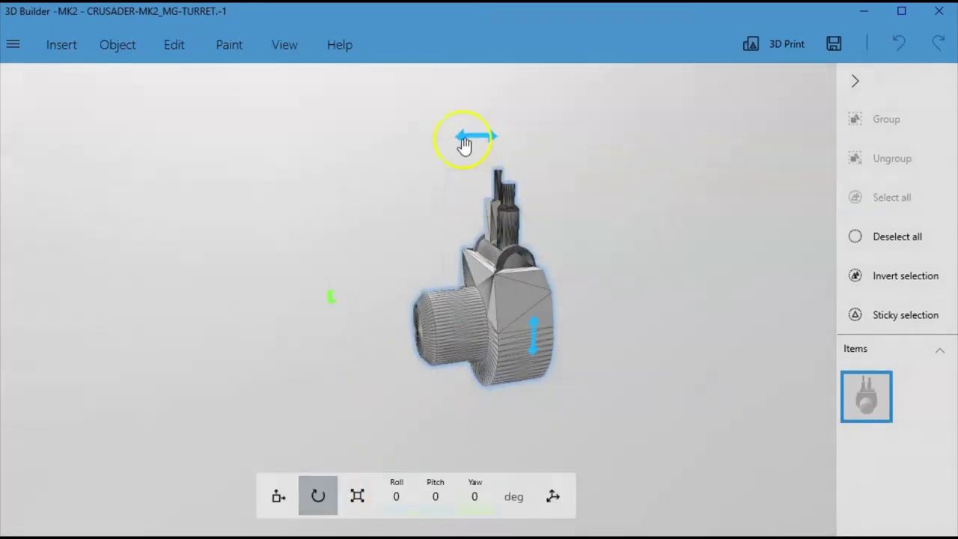
drag(464, 145, 363, 302)
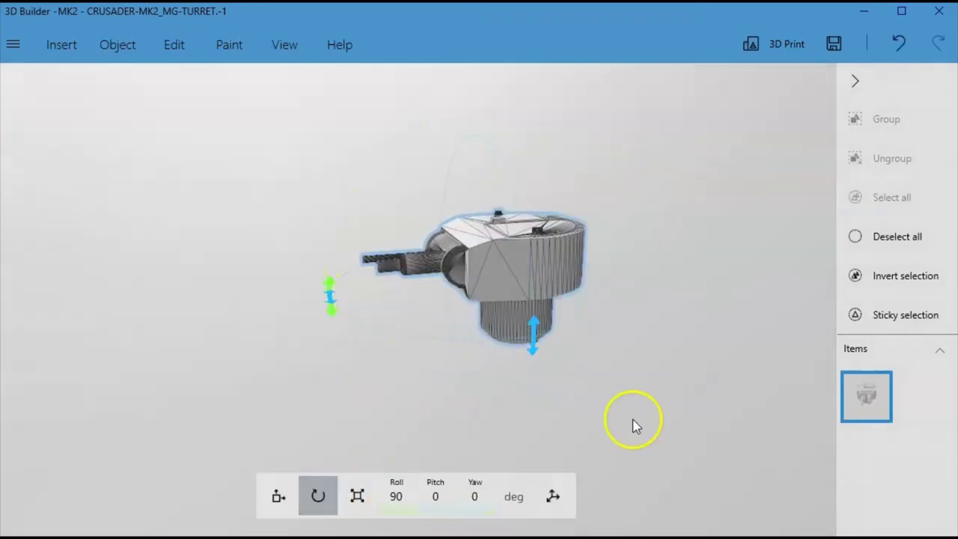
drag(633, 425, 645, 337)
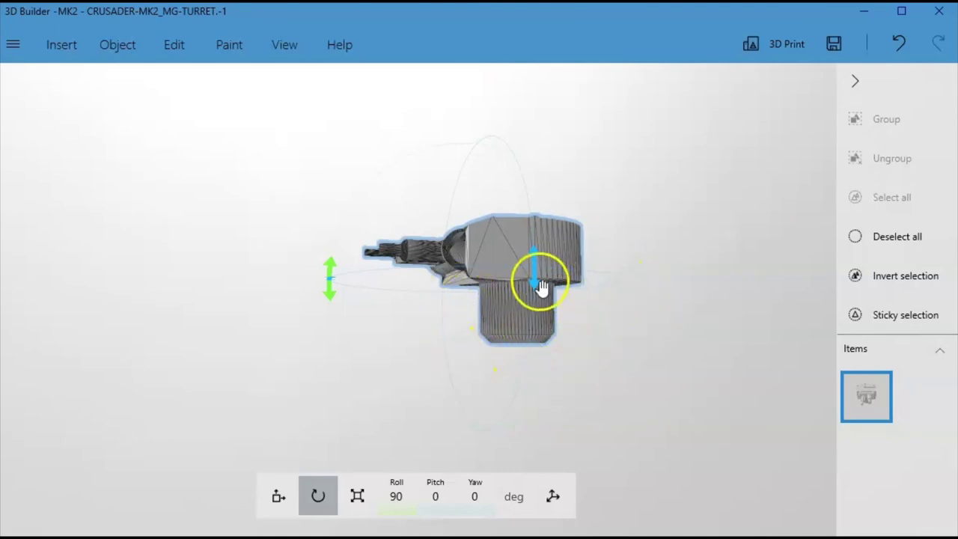
click(845, 48)
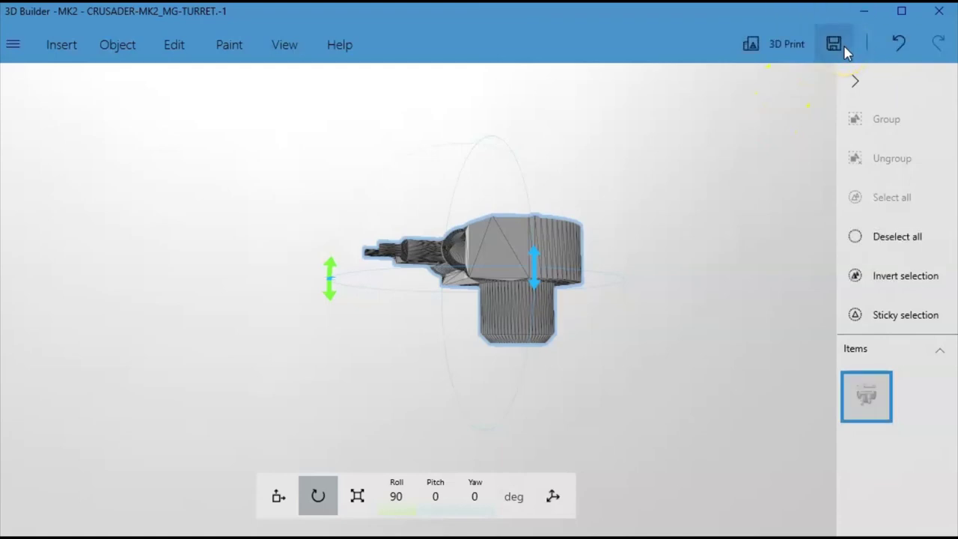
Close the MG turret, open MK2 - CRUSADER-MK2_TURRET-1.stl and import the model.
click(938, 10)
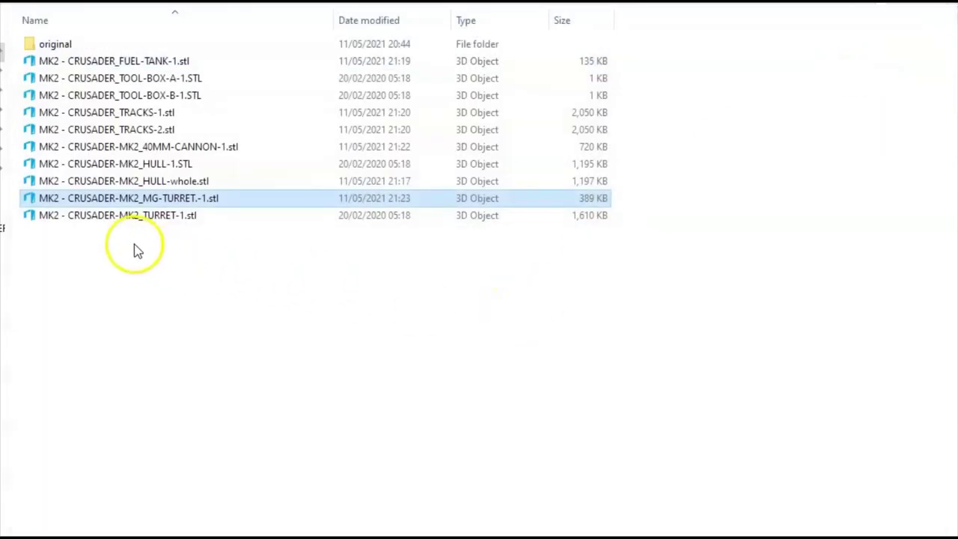
double_click(95, 220)
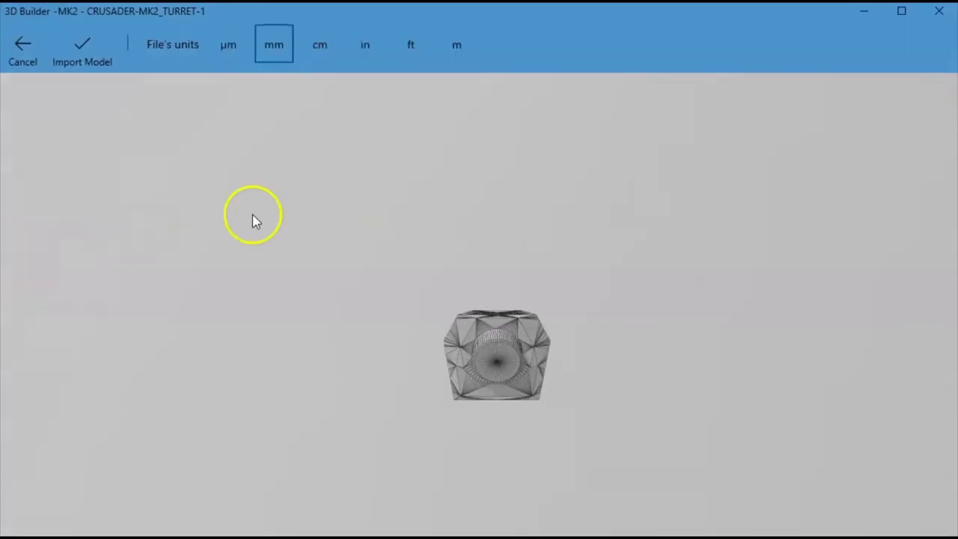
click(83, 46)
Select the main turret and rotate it to a roll of 90 degrees so its round base points down.
drag(661, 317, 441, 343)
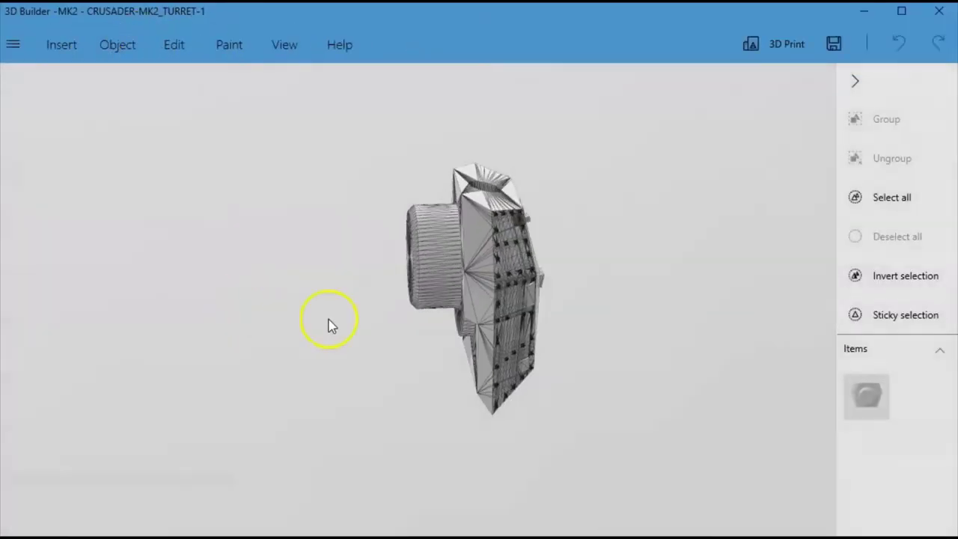
click(503, 303)
click(318, 496)
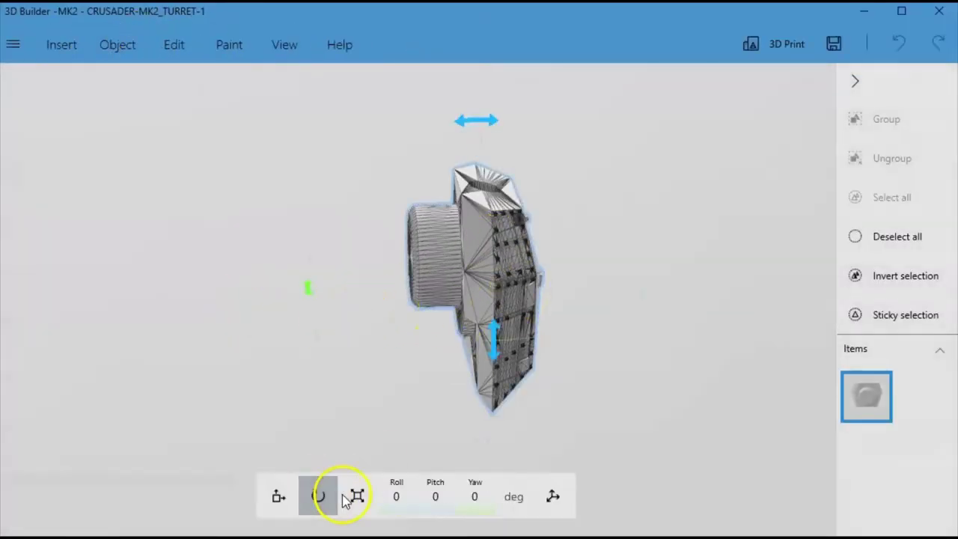
drag(480, 122, 374, 282)
Settle the main turret onto the build surface, and save and close the file.
click(120, 48)
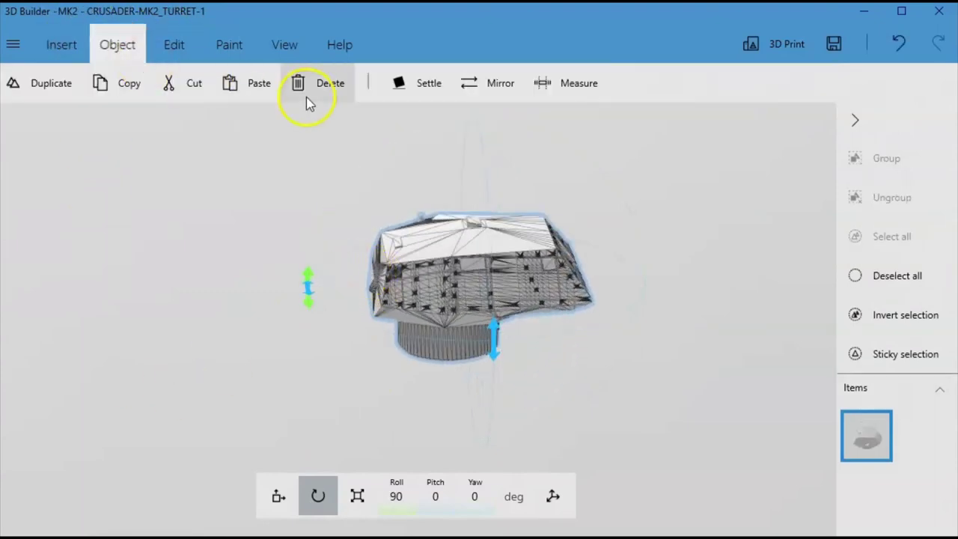
click(404, 84)
click(78, 39)
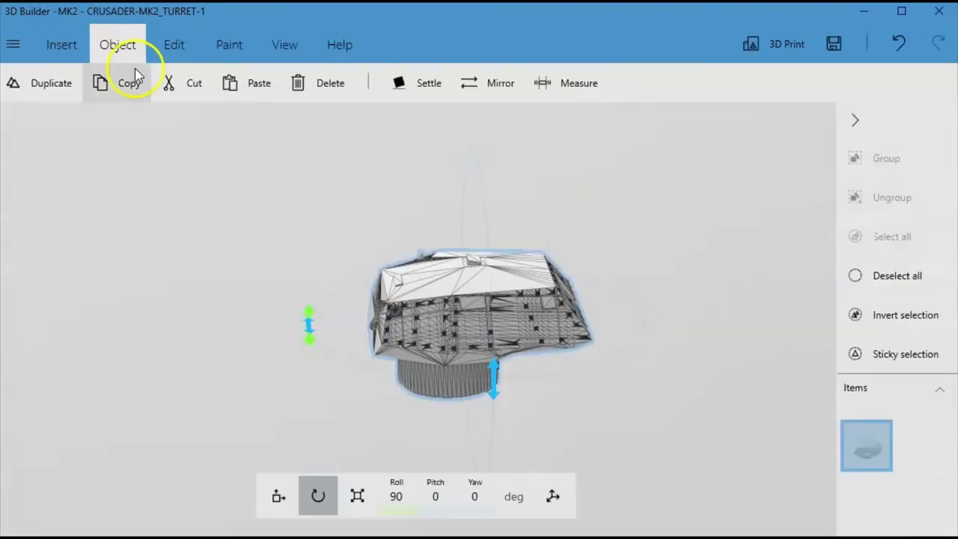
click(841, 43)
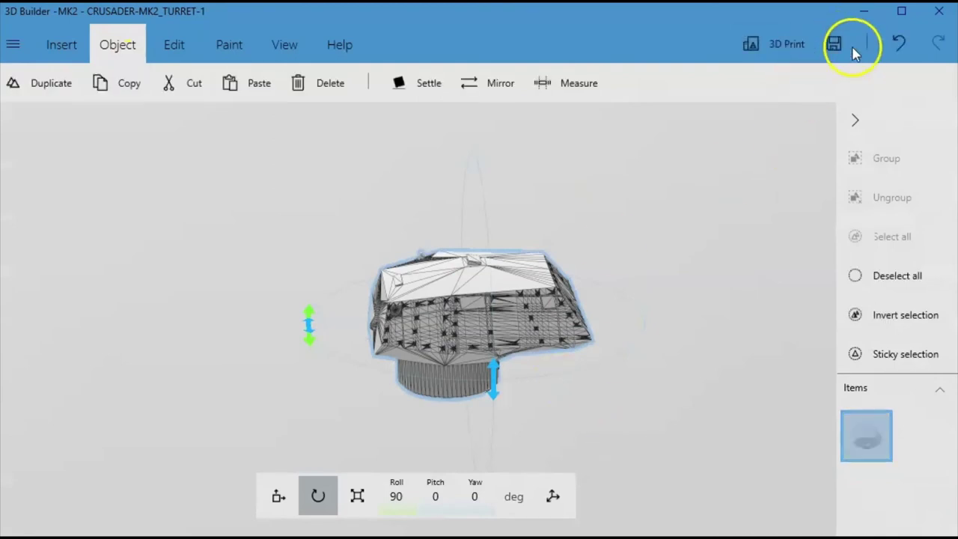
click(938, 11)
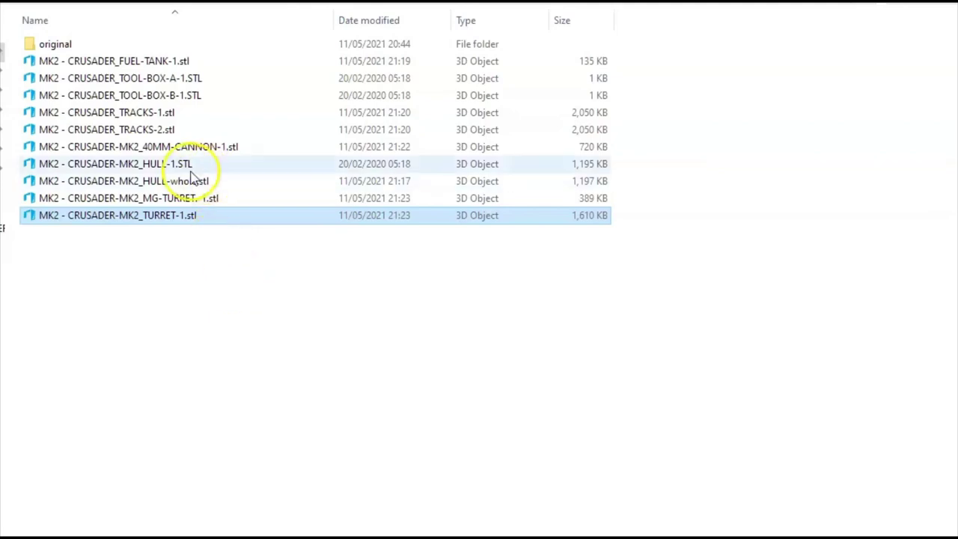
click(148, 148)
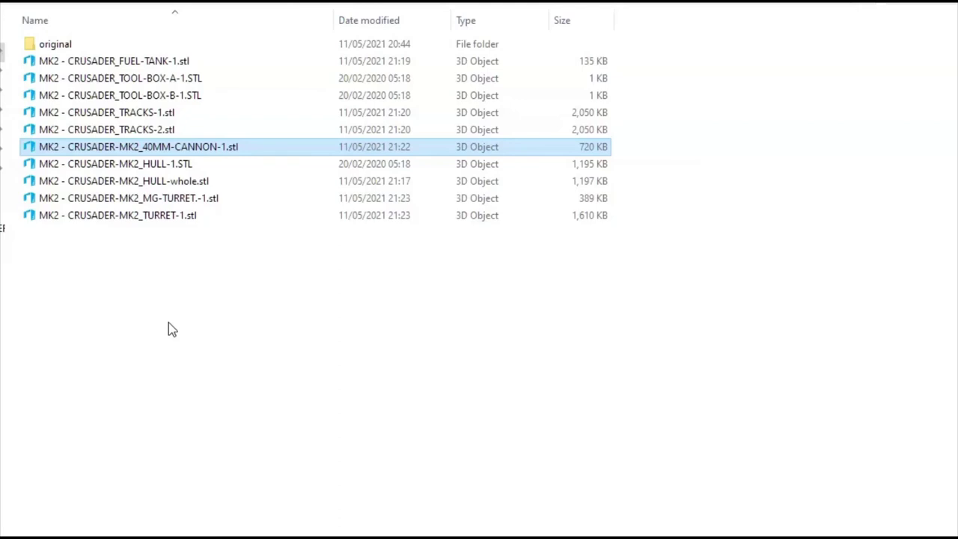
click(222, 334)
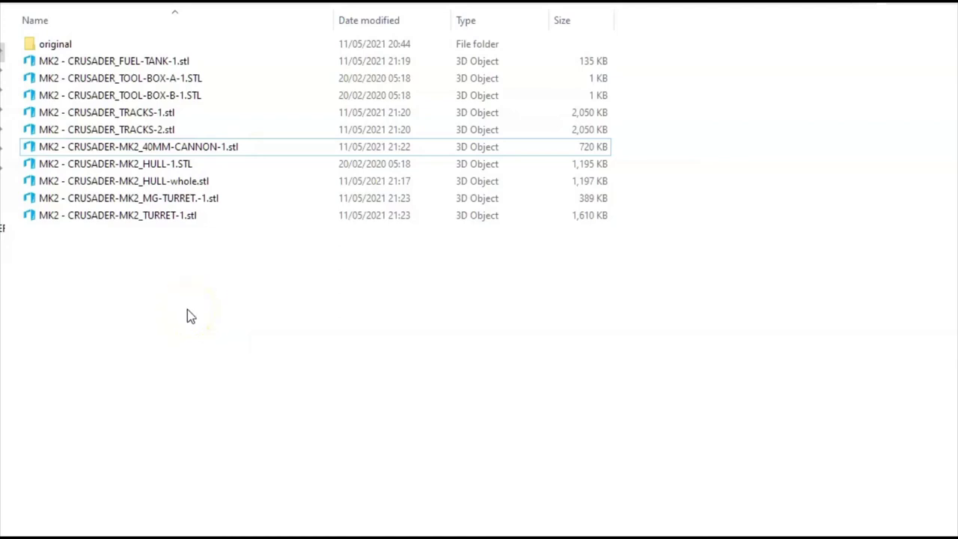
click(155, 318)
right_click(104, 266)
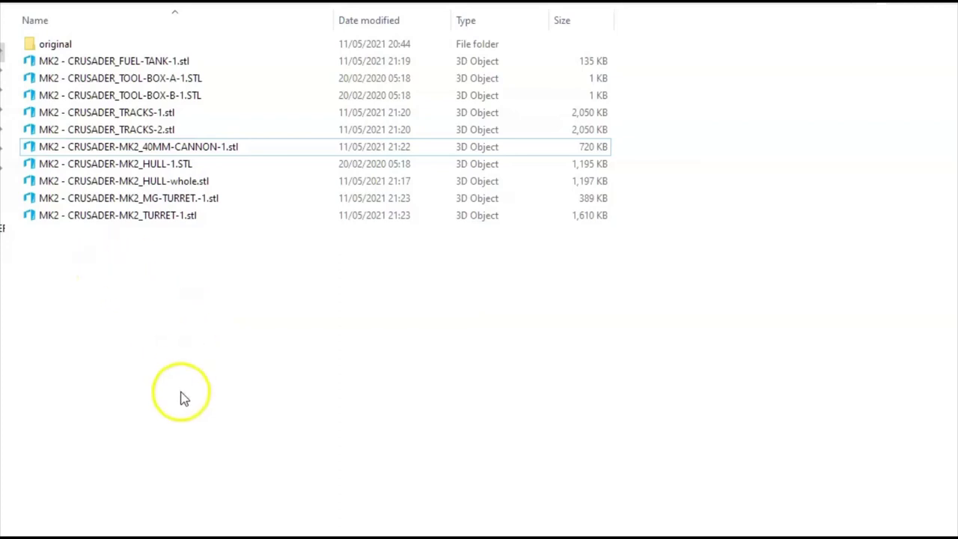
drag(163, 266, 98, 60)
click(153, 320)
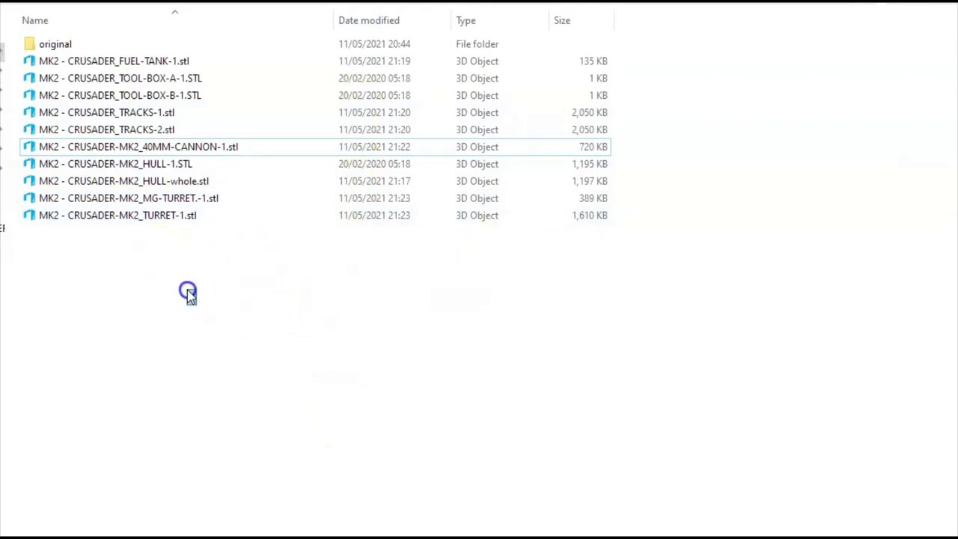
drag(203, 299, 83, 243)
drag(153, 280, 82, 232)
click(274, 311)
drag(168, 258, 70, 71)
click(185, 263)
drag(262, 323, 71, 51)
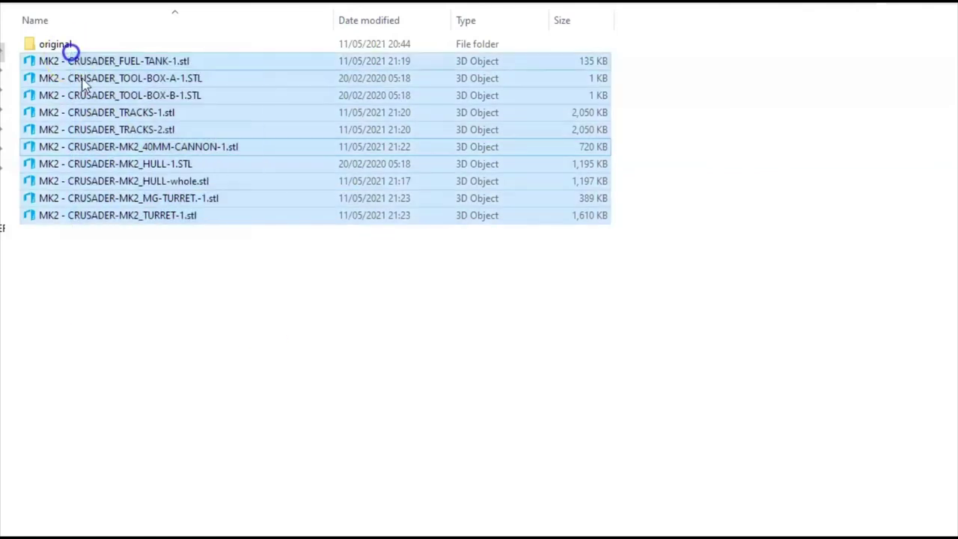
click(188, 361)
drag(243, 314, 53, 62)
click(182, 246)
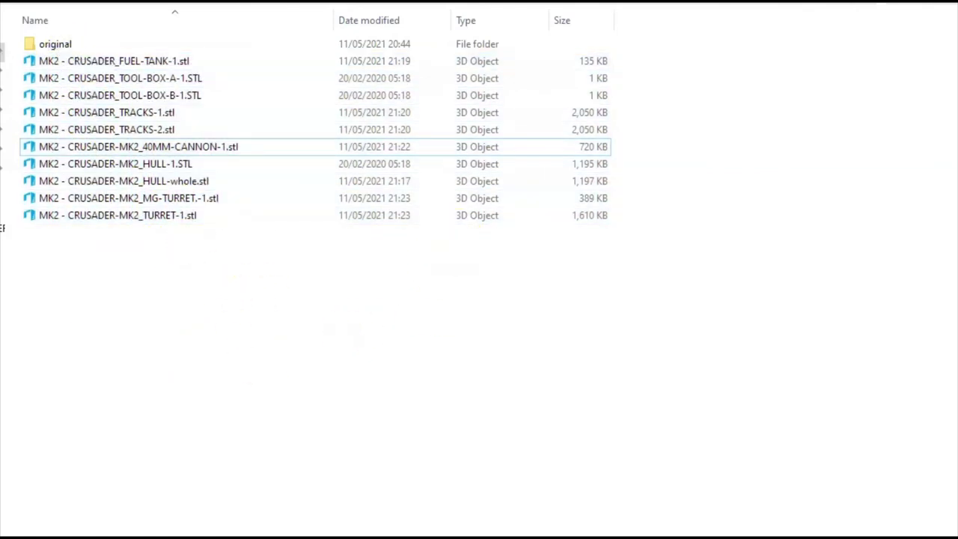